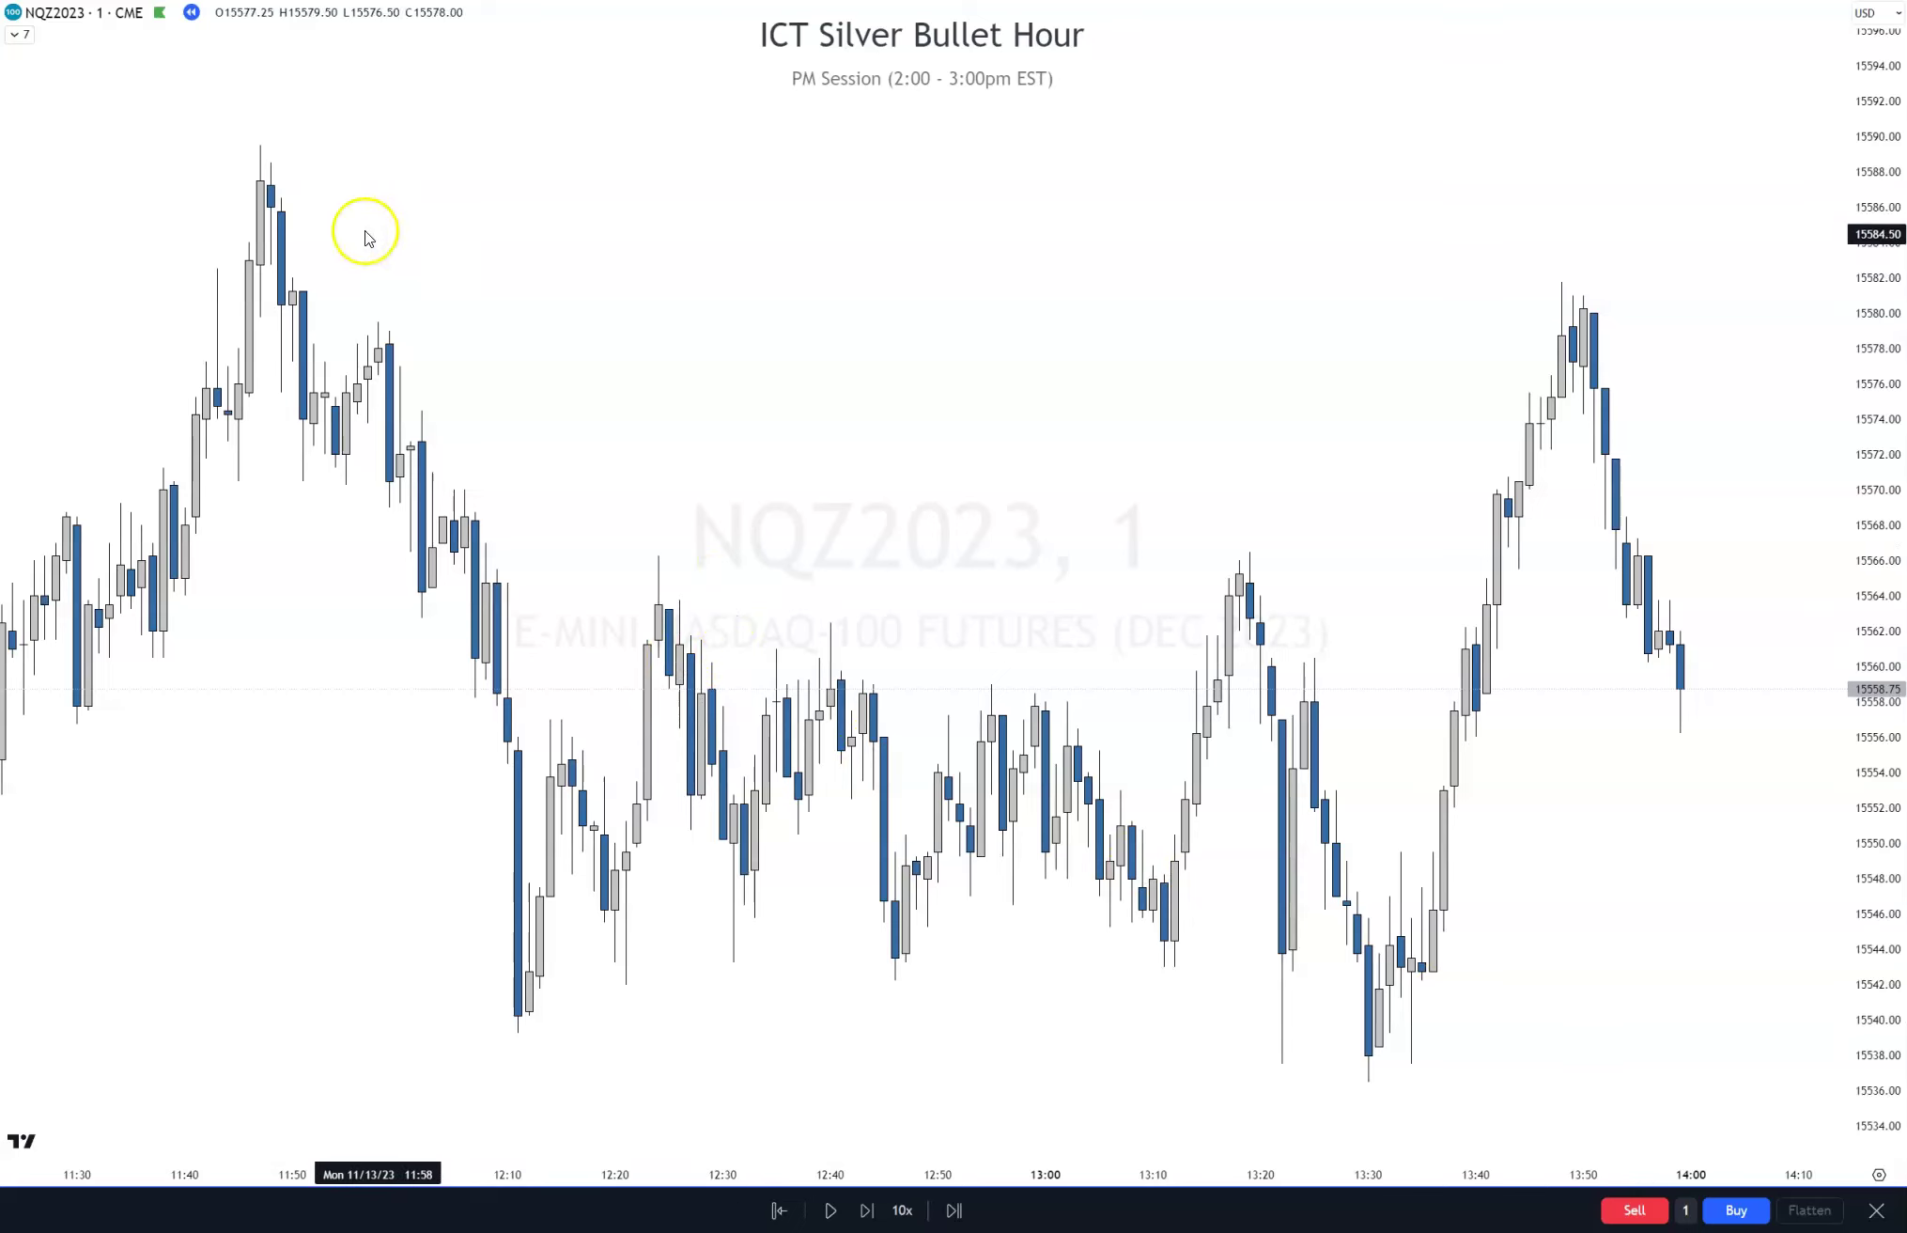
Show the Kraken Silver Bullet (Pro) indicator on the chart and review its input settings
click(16, 36)
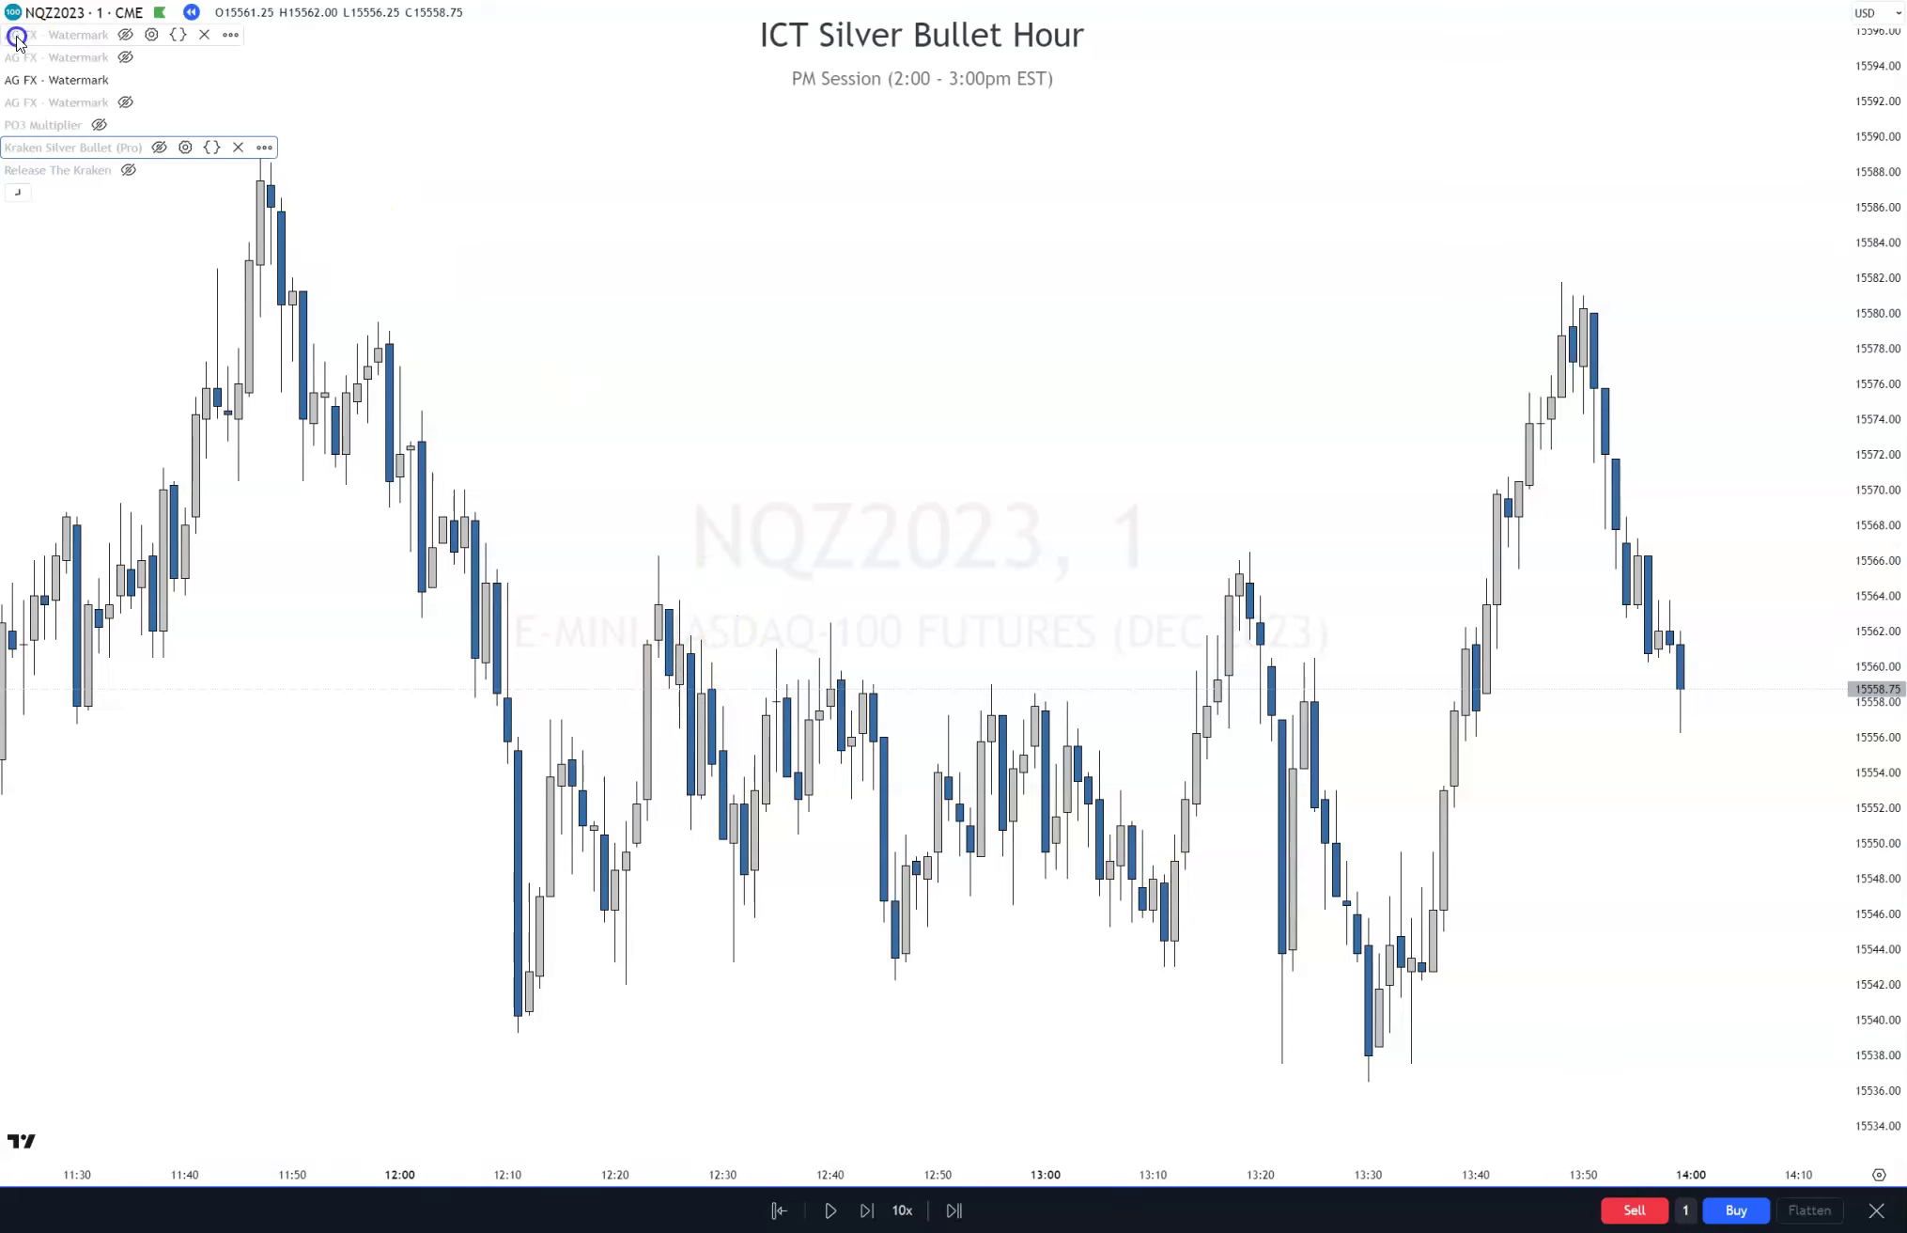
click(160, 147)
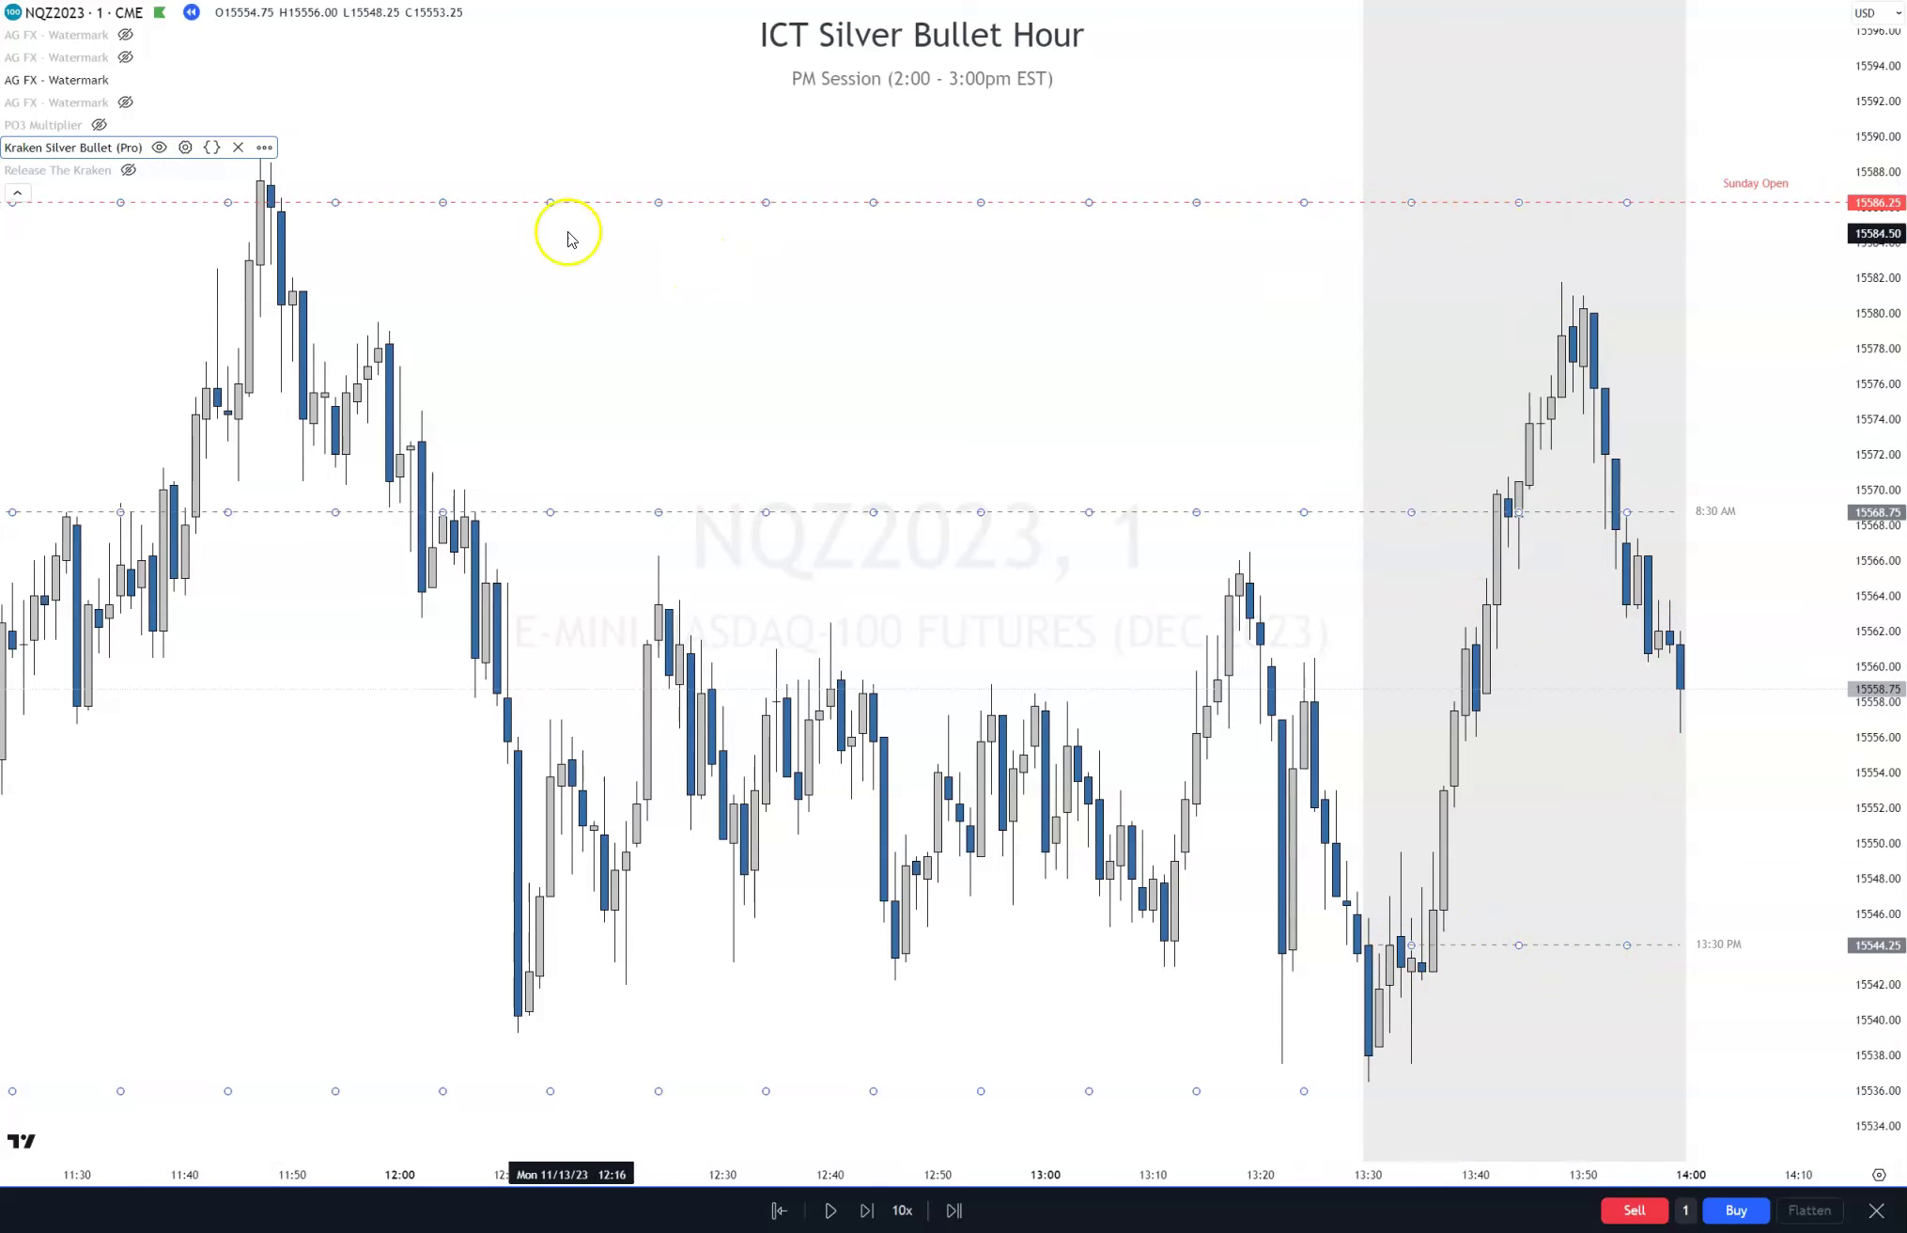
click(187, 149)
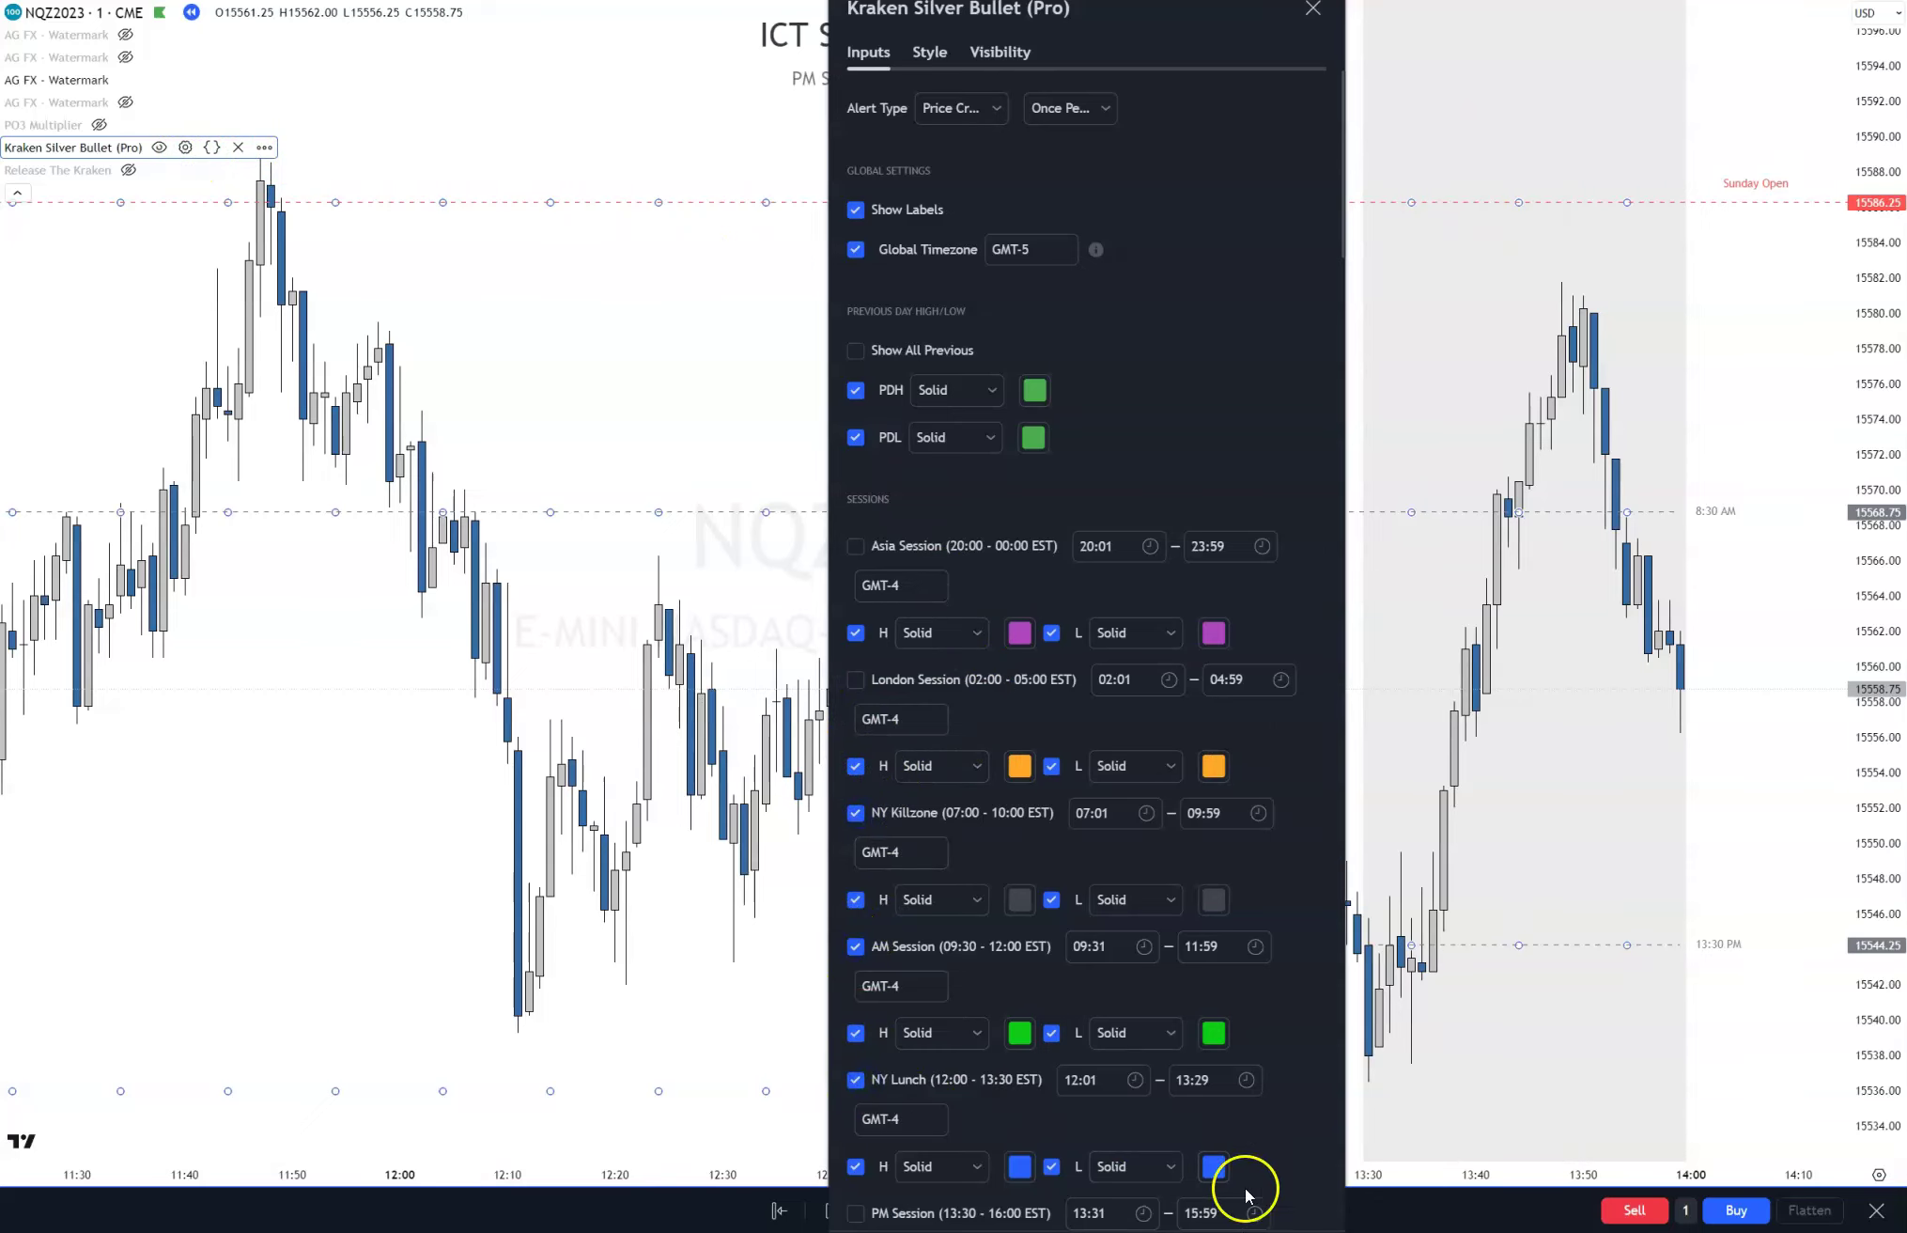
key(Escape)
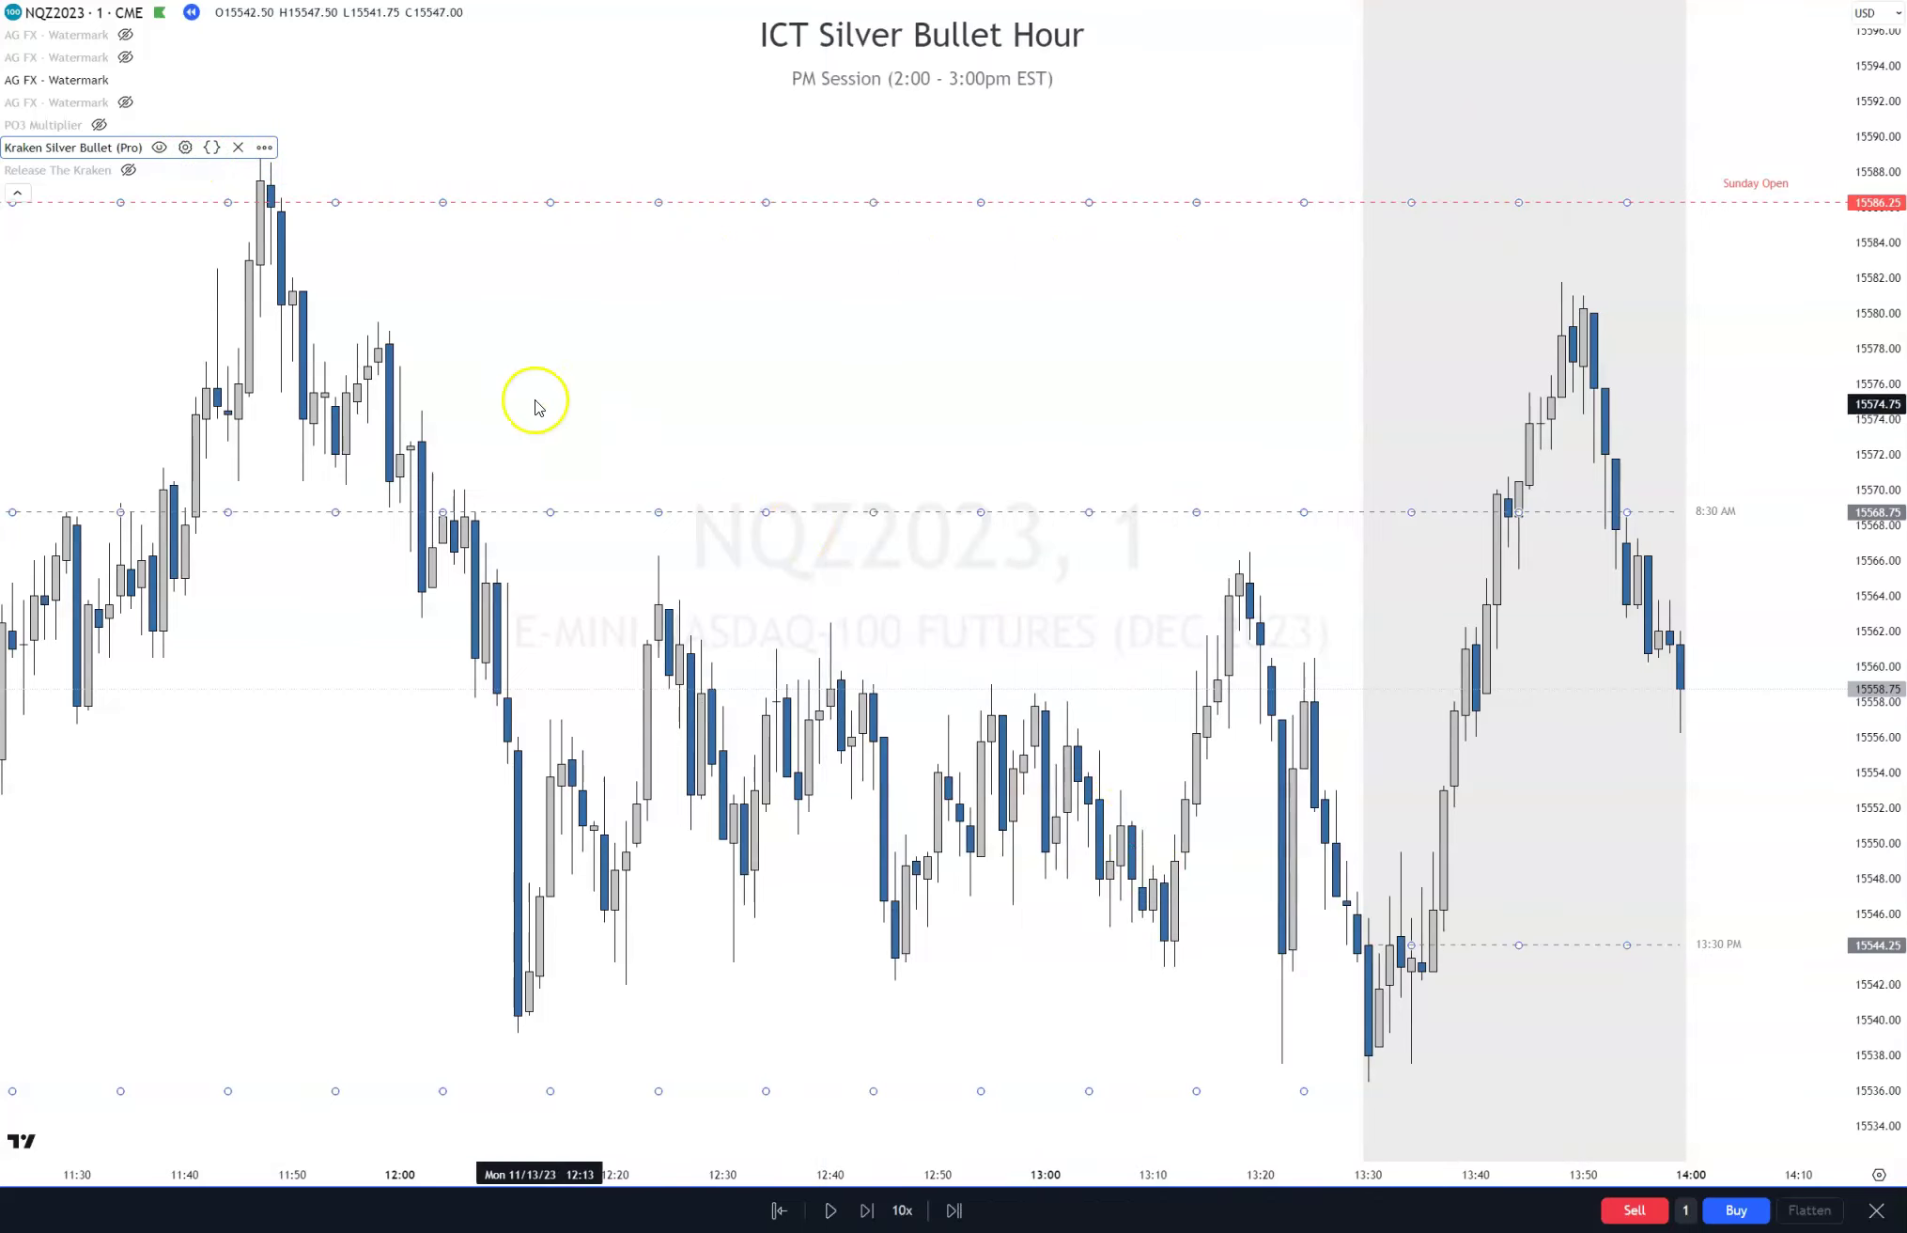
click(17, 193)
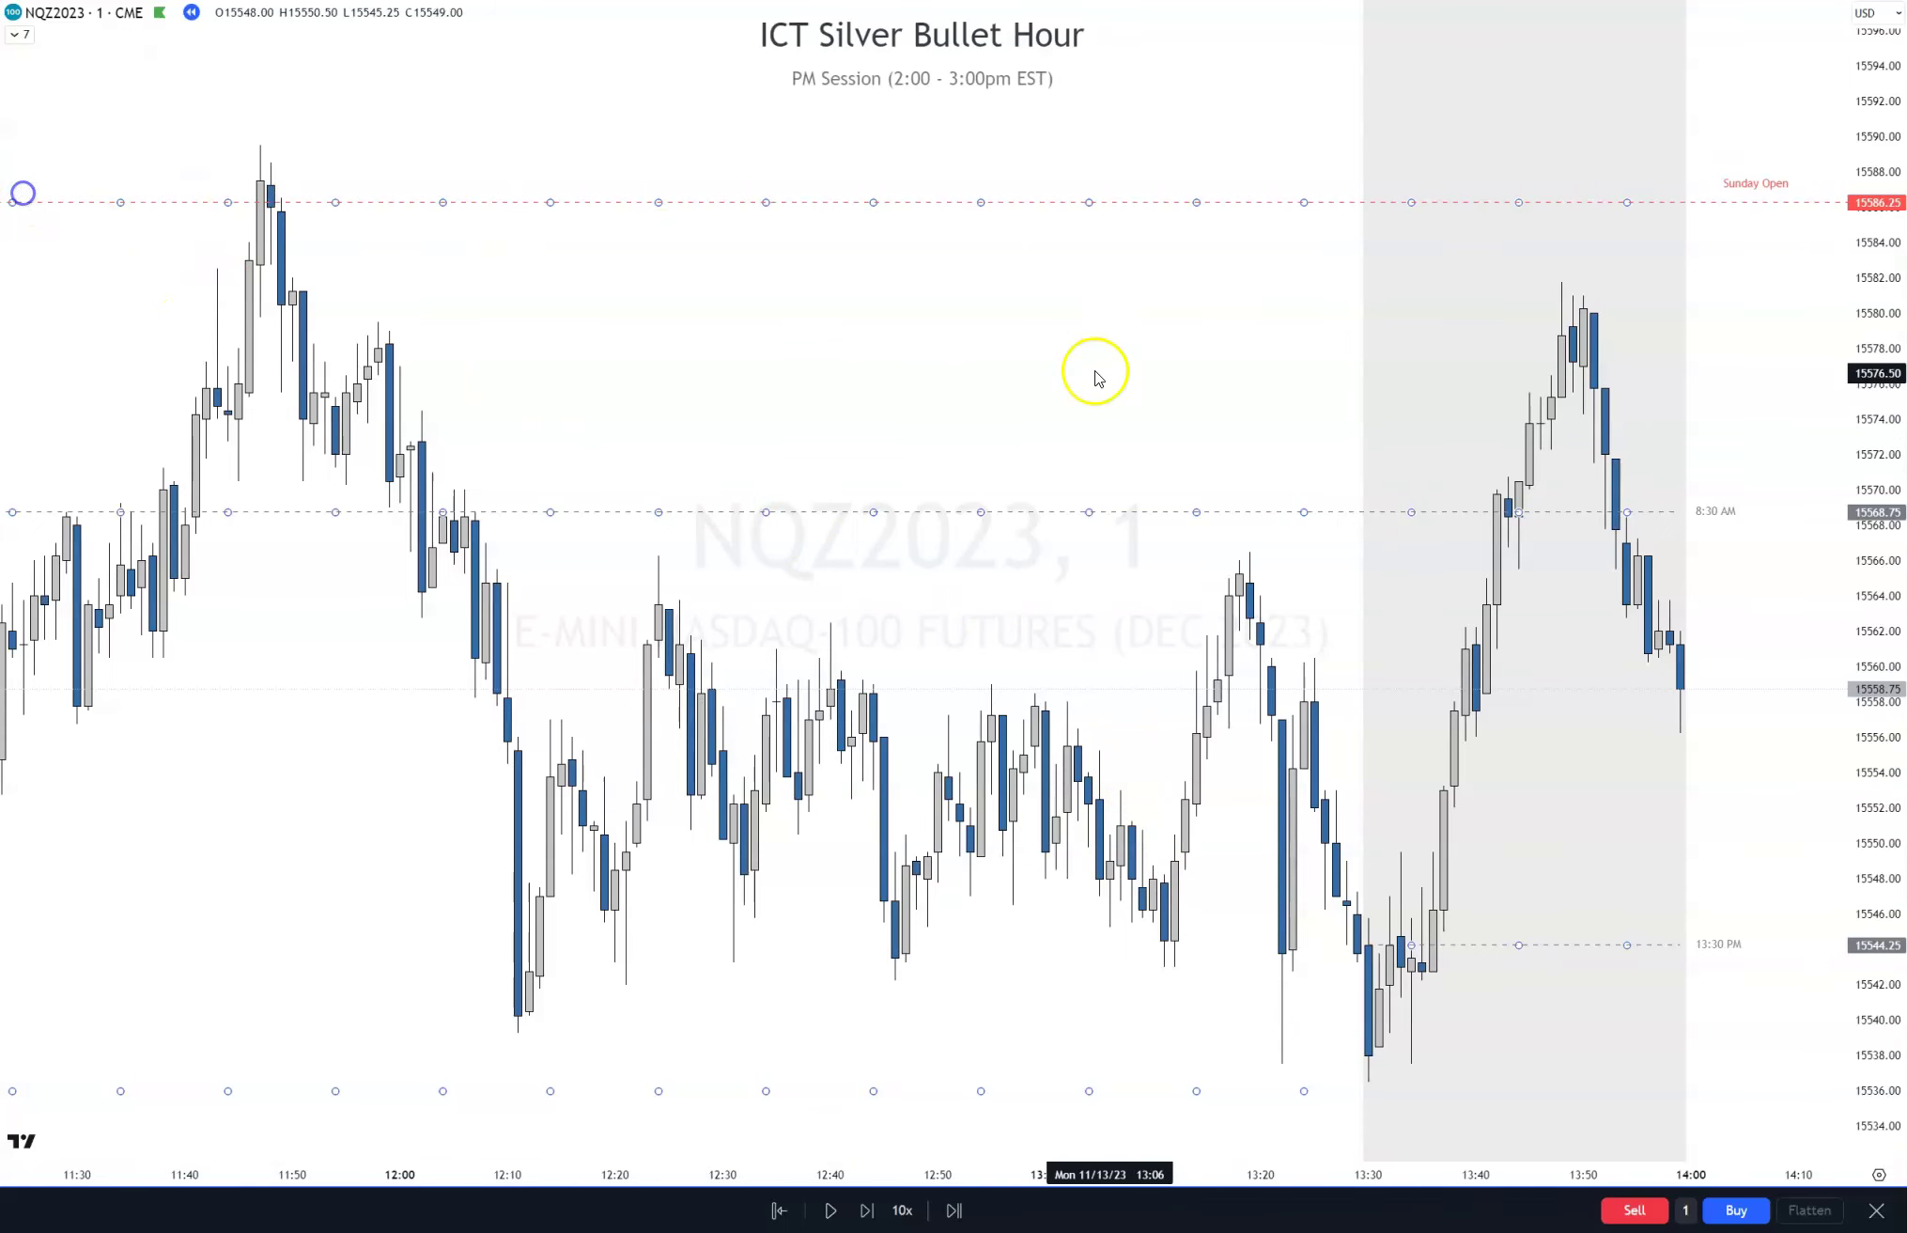
Auto-scale the price axis and examine the session highs, lows and opening price levels from the morning through 14:00
scroll(1285, 394, down, 3)
scroll(1286, 395, down, 2)
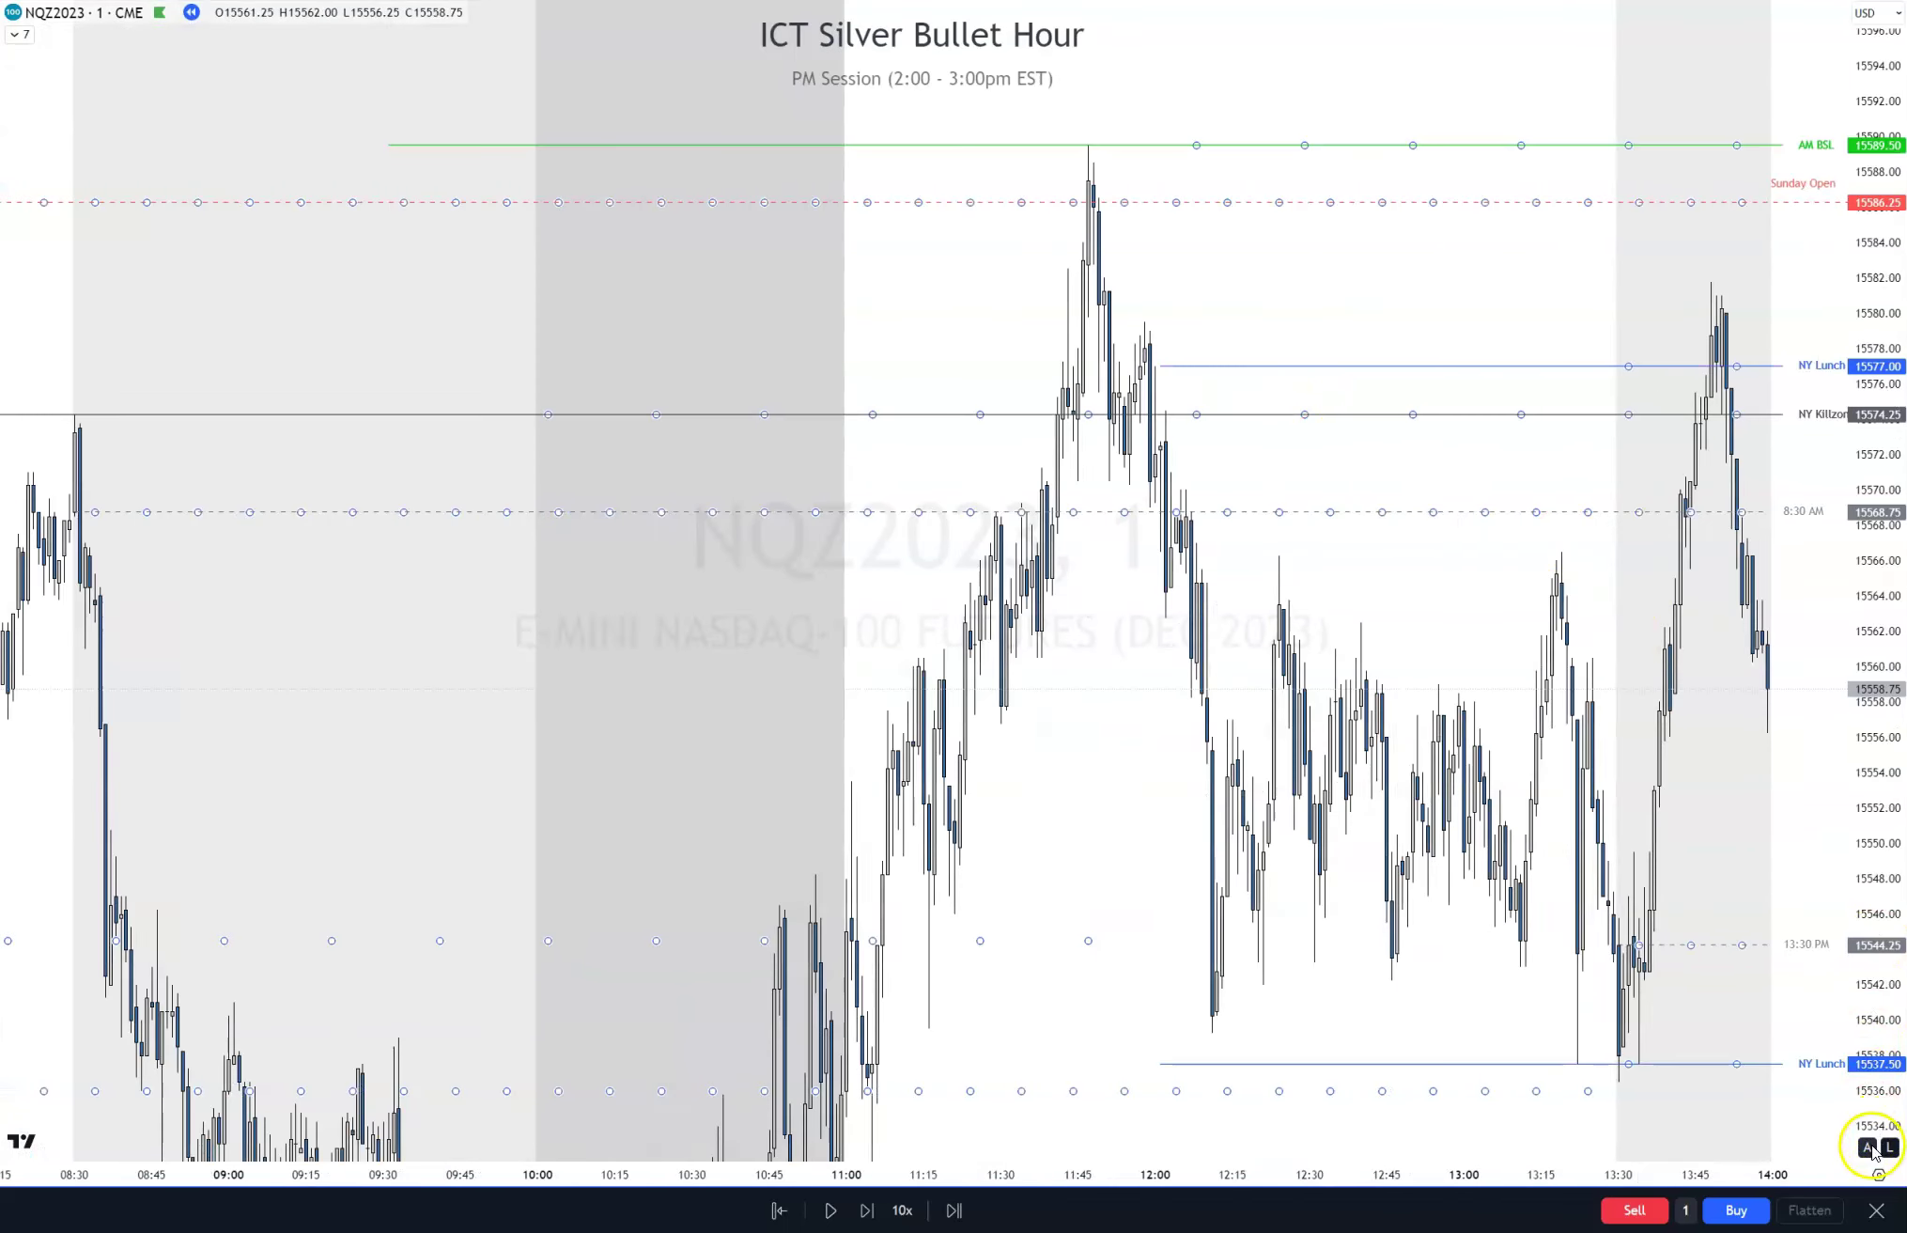
click(1868, 1146)
scroll(1391, 846, down, 3)
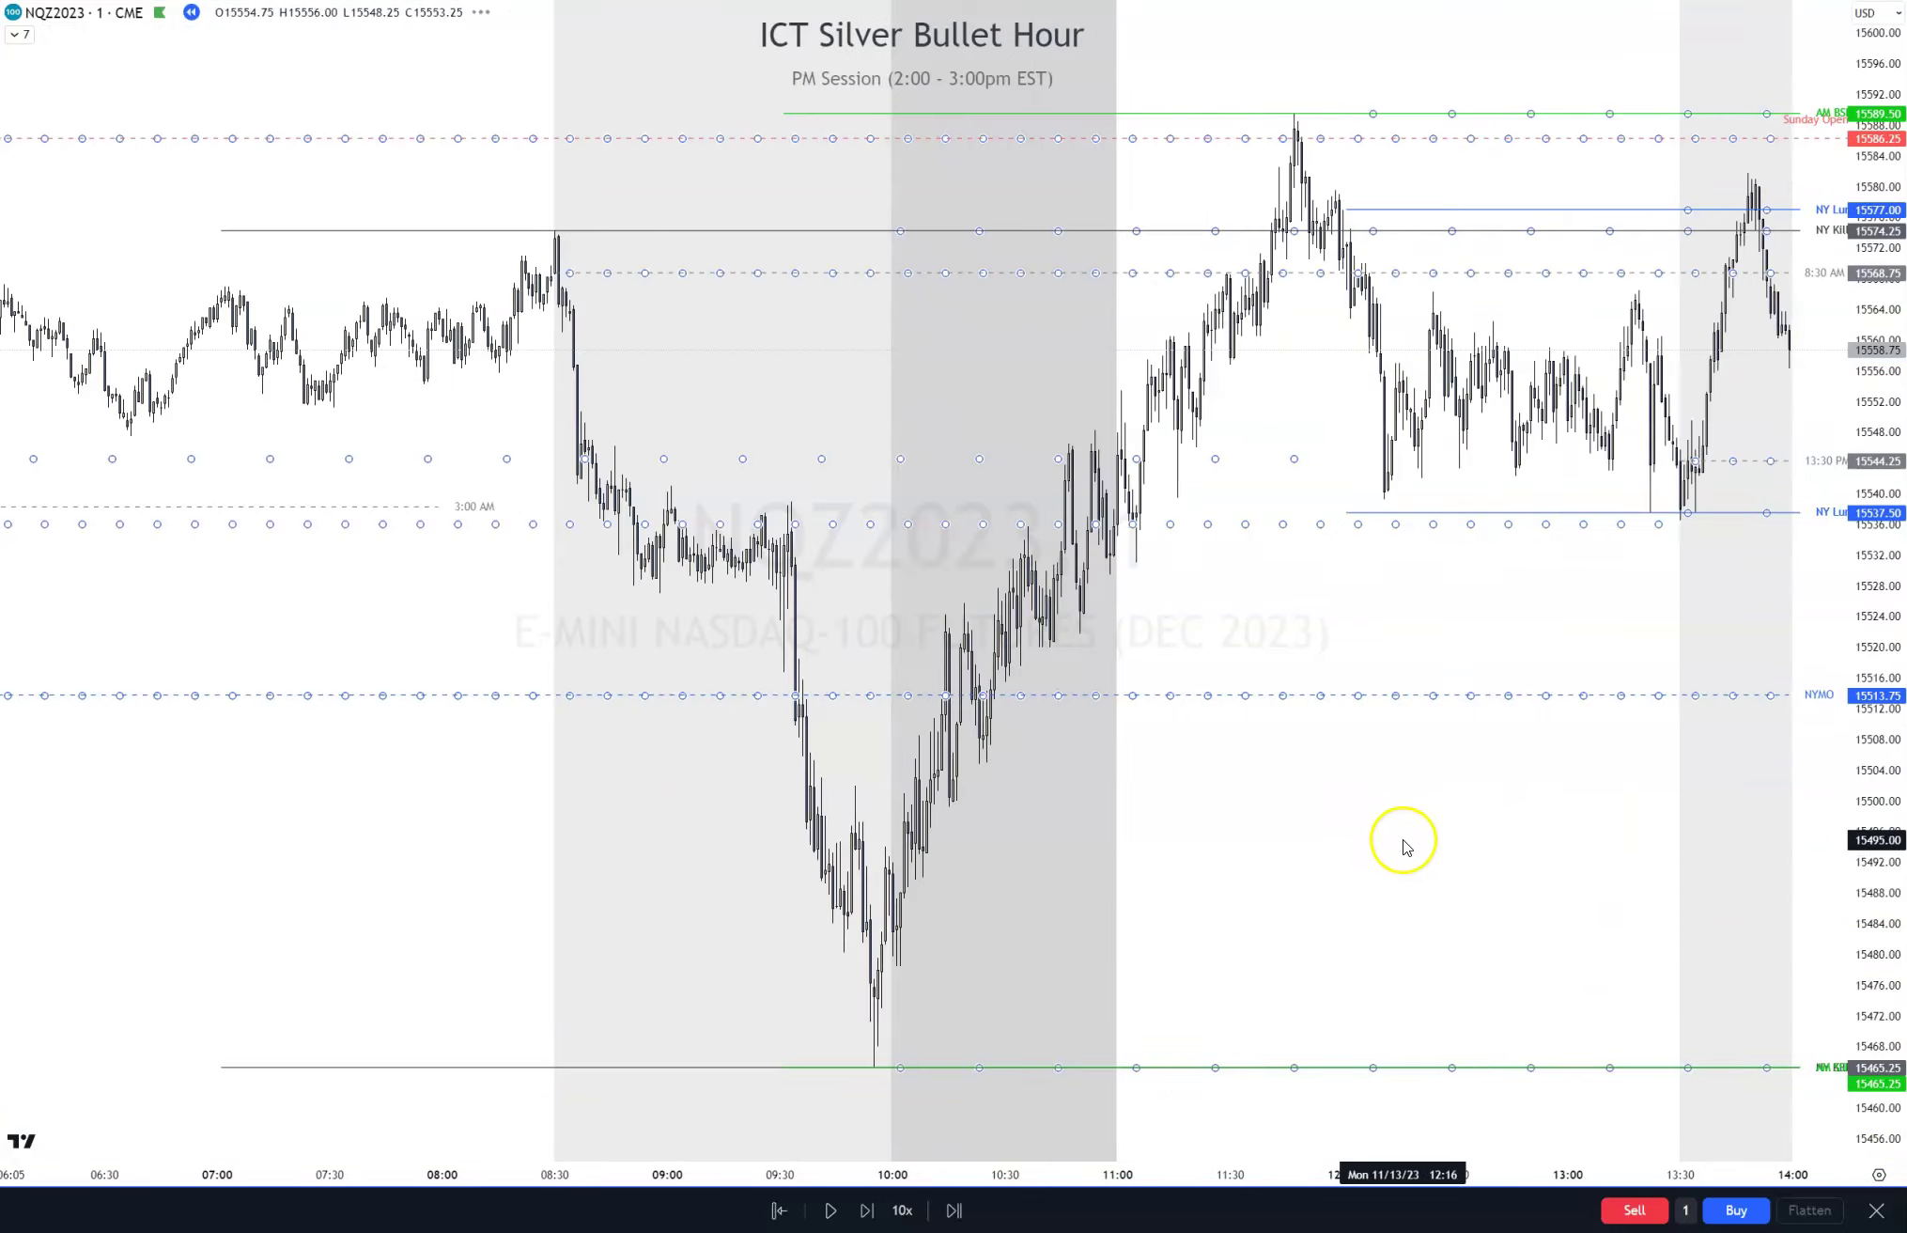
scroll(1404, 844, down, 2)
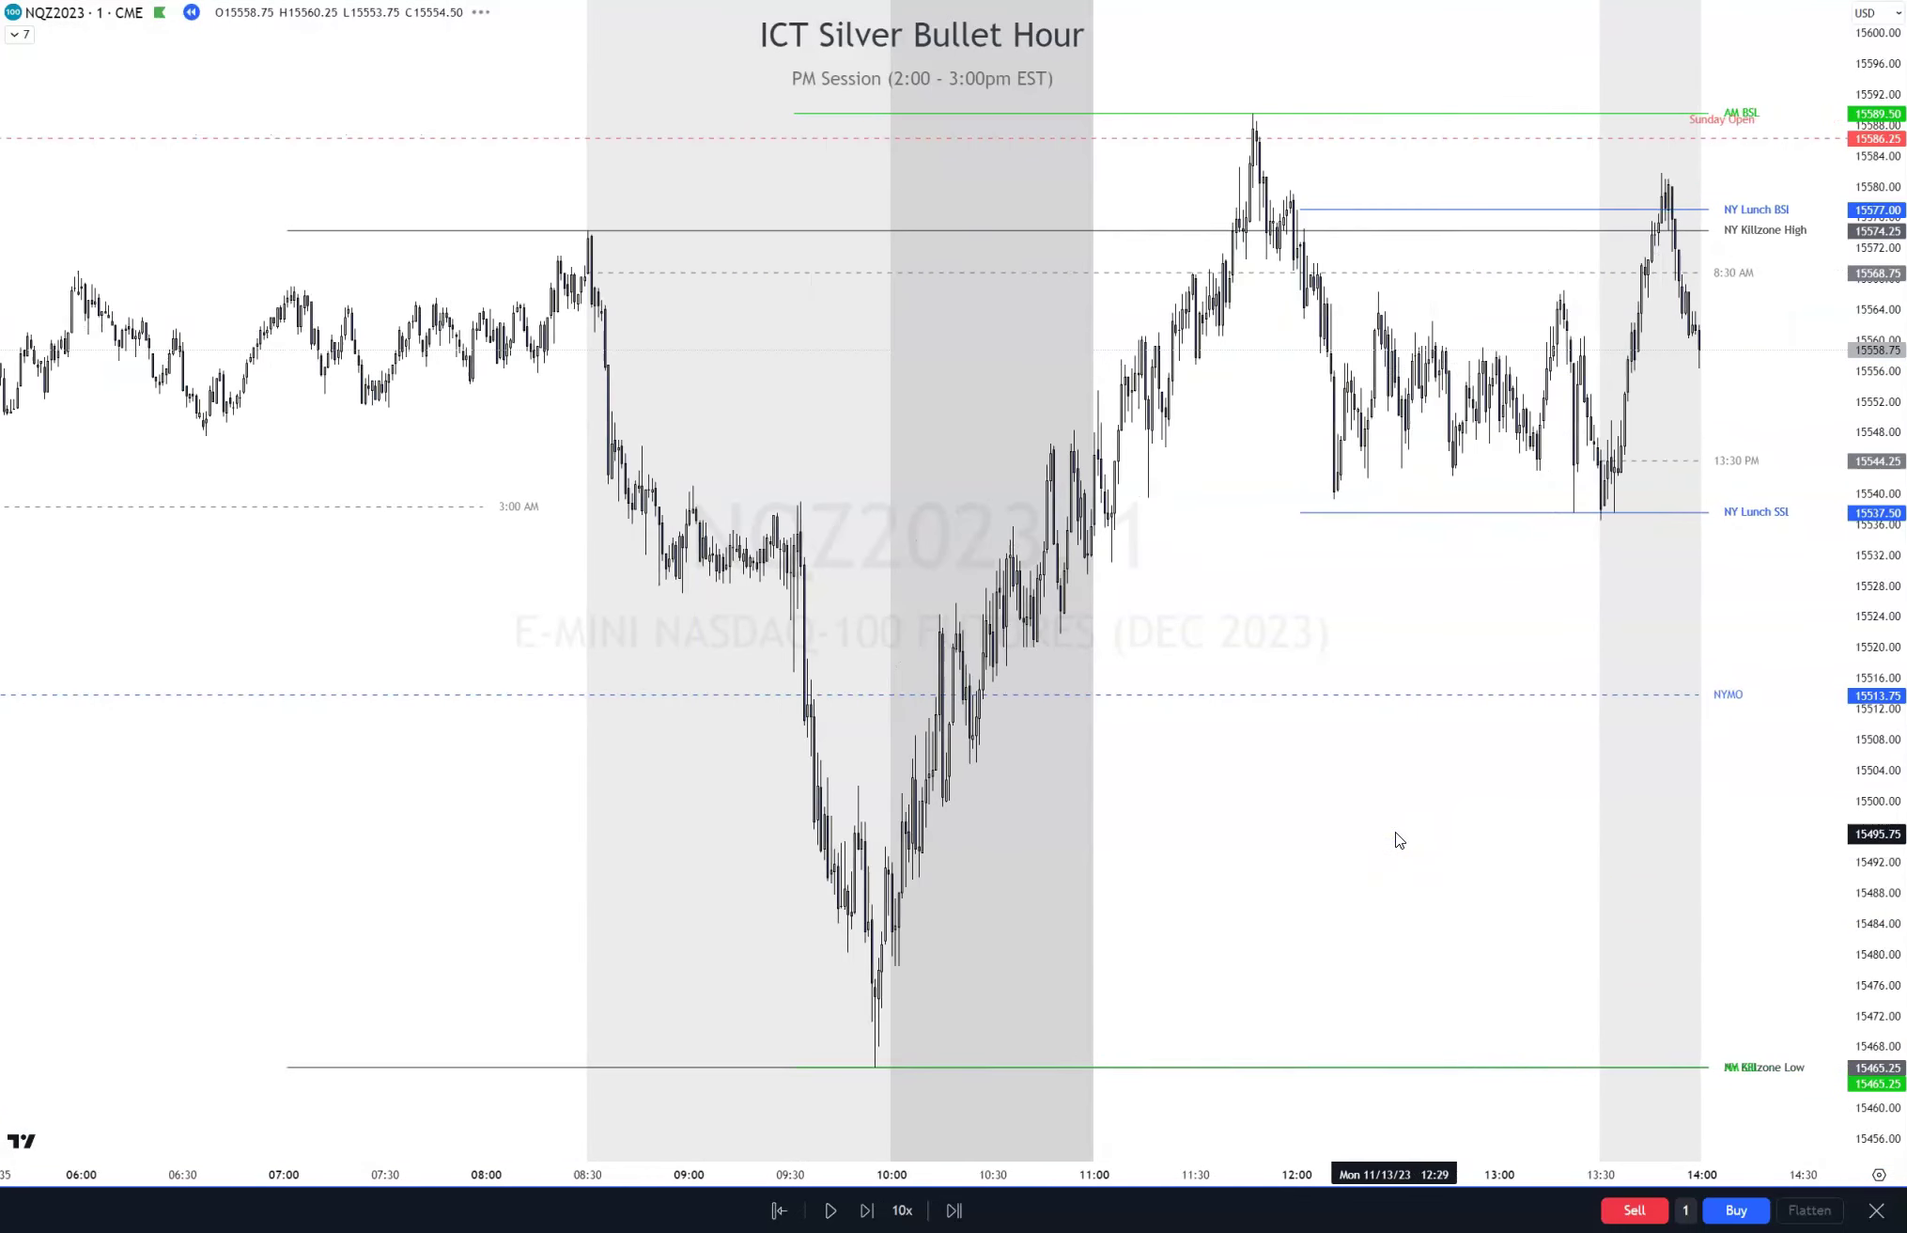
drag(1460, 775, 1343, 767)
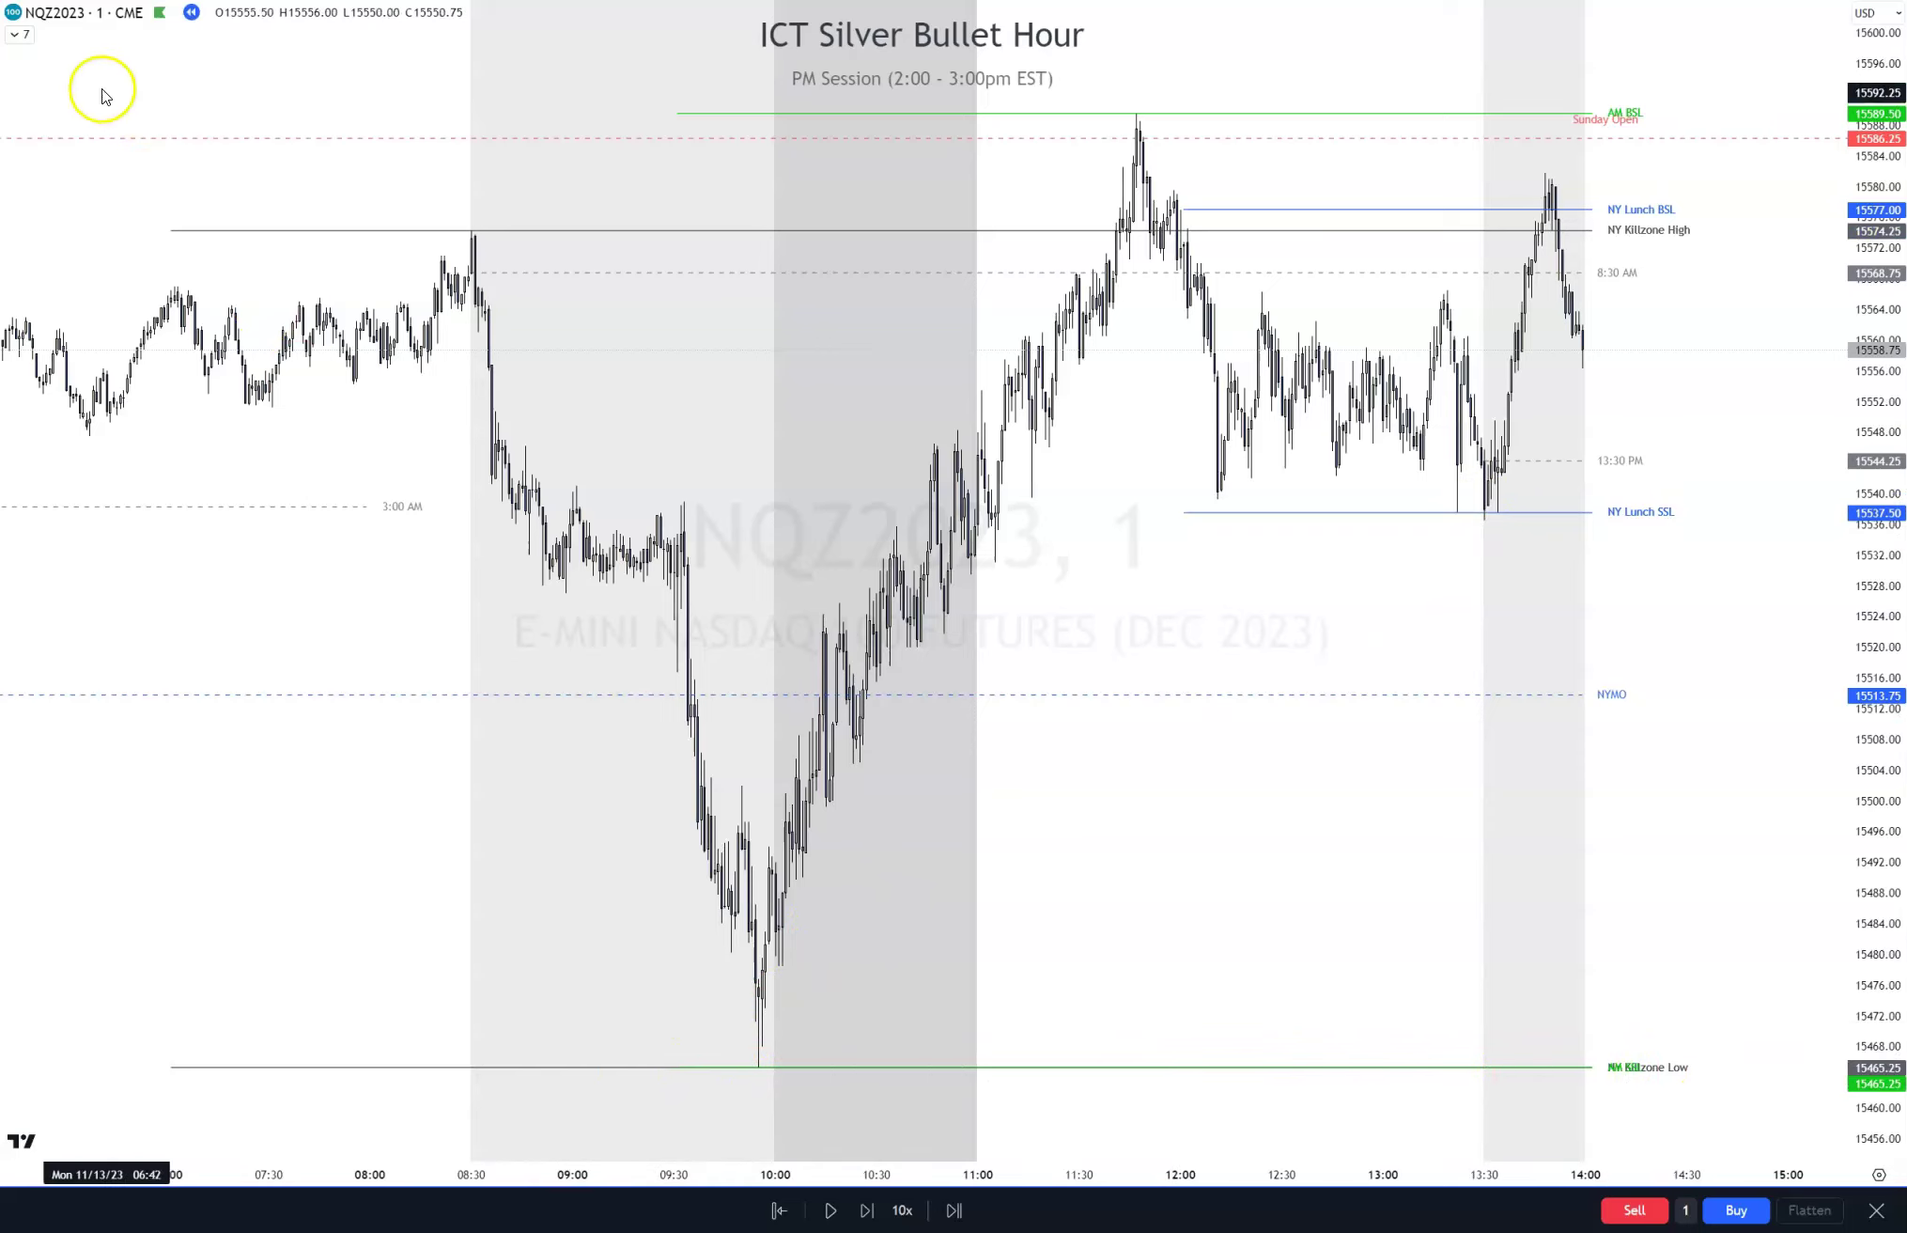
Turn off the NY Killzone and NY Lunch sessions in the Kraken Silver Bullet (Pro) settings
click(17, 34)
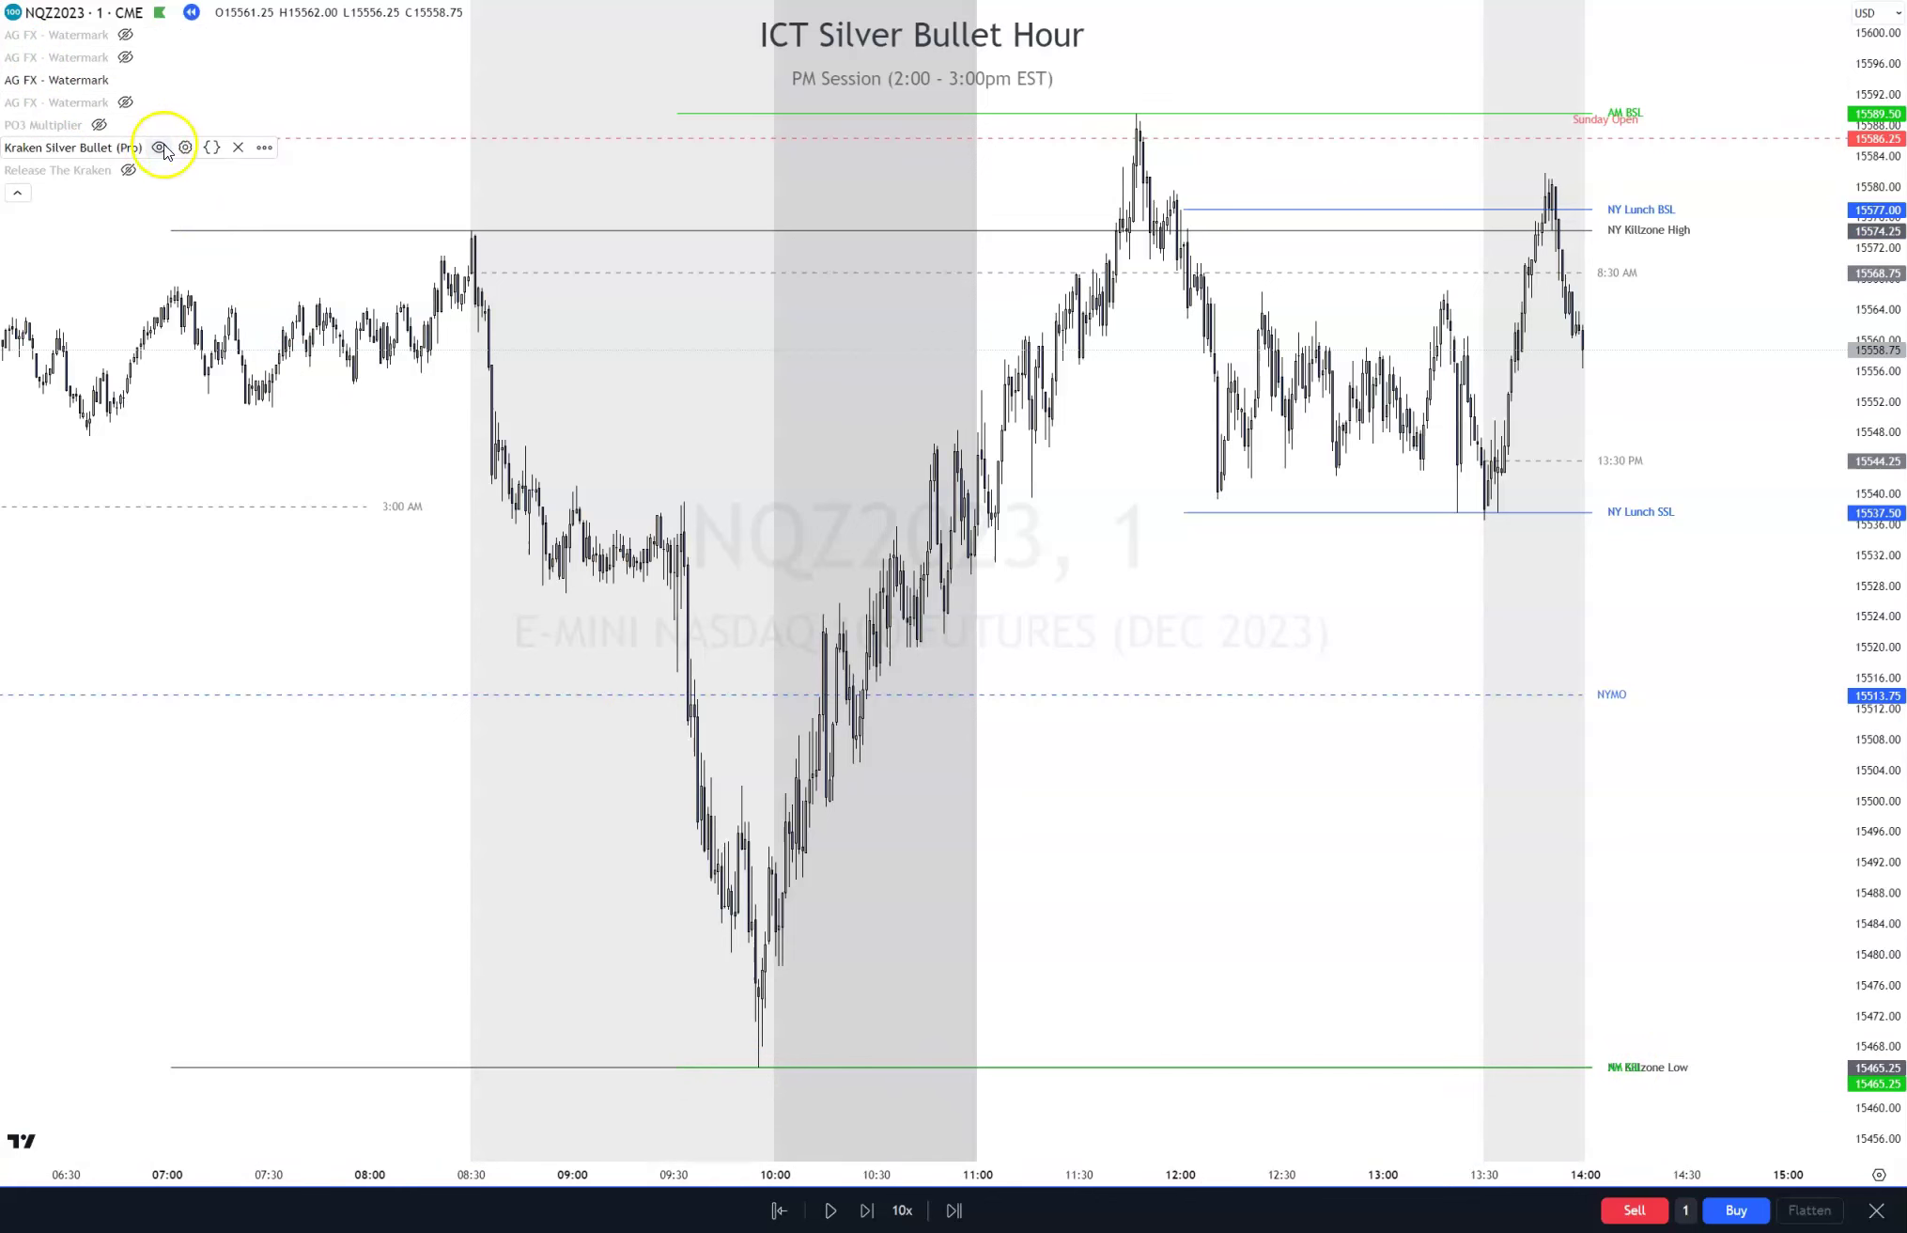
click(183, 148)
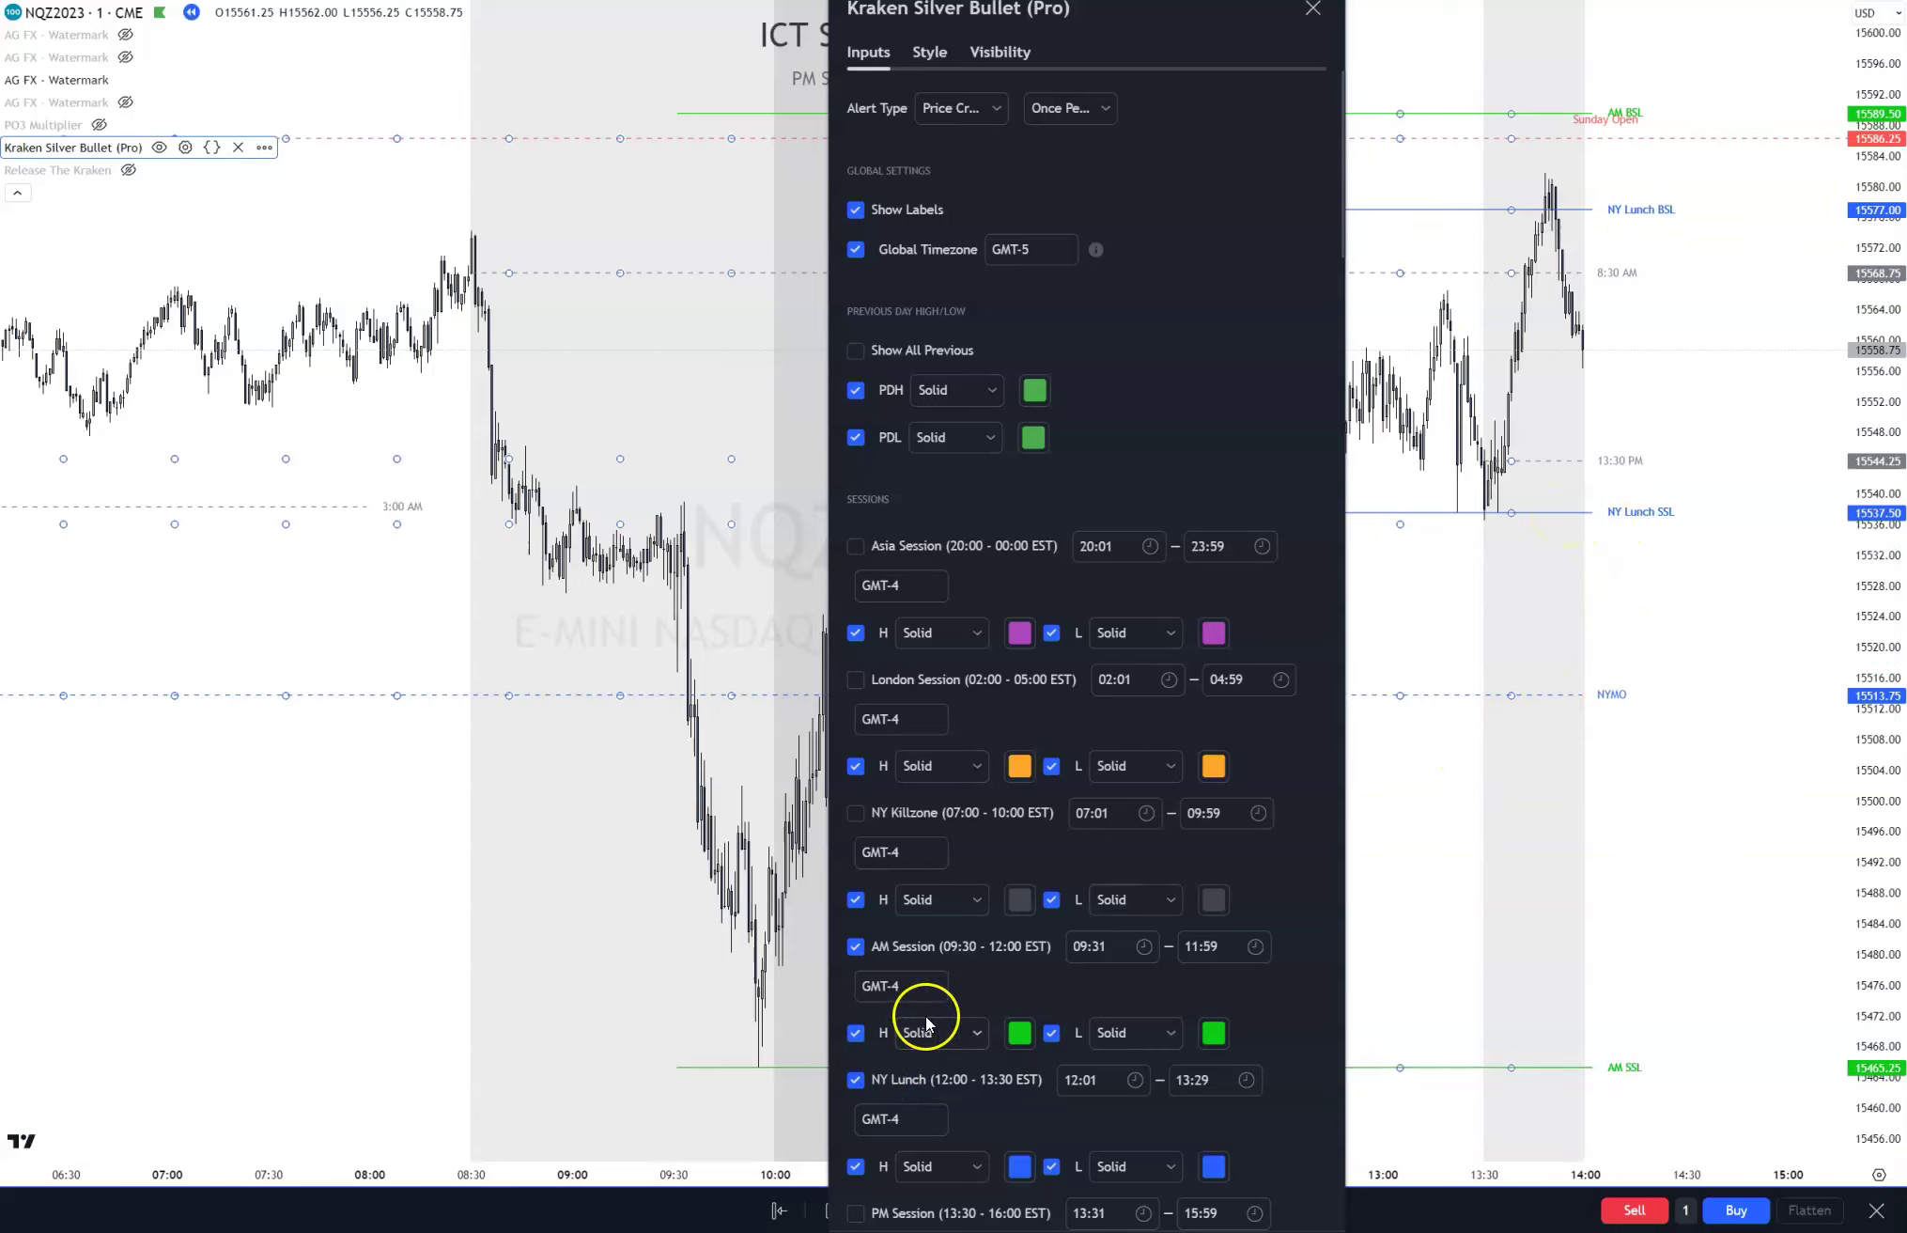
key(Escape)
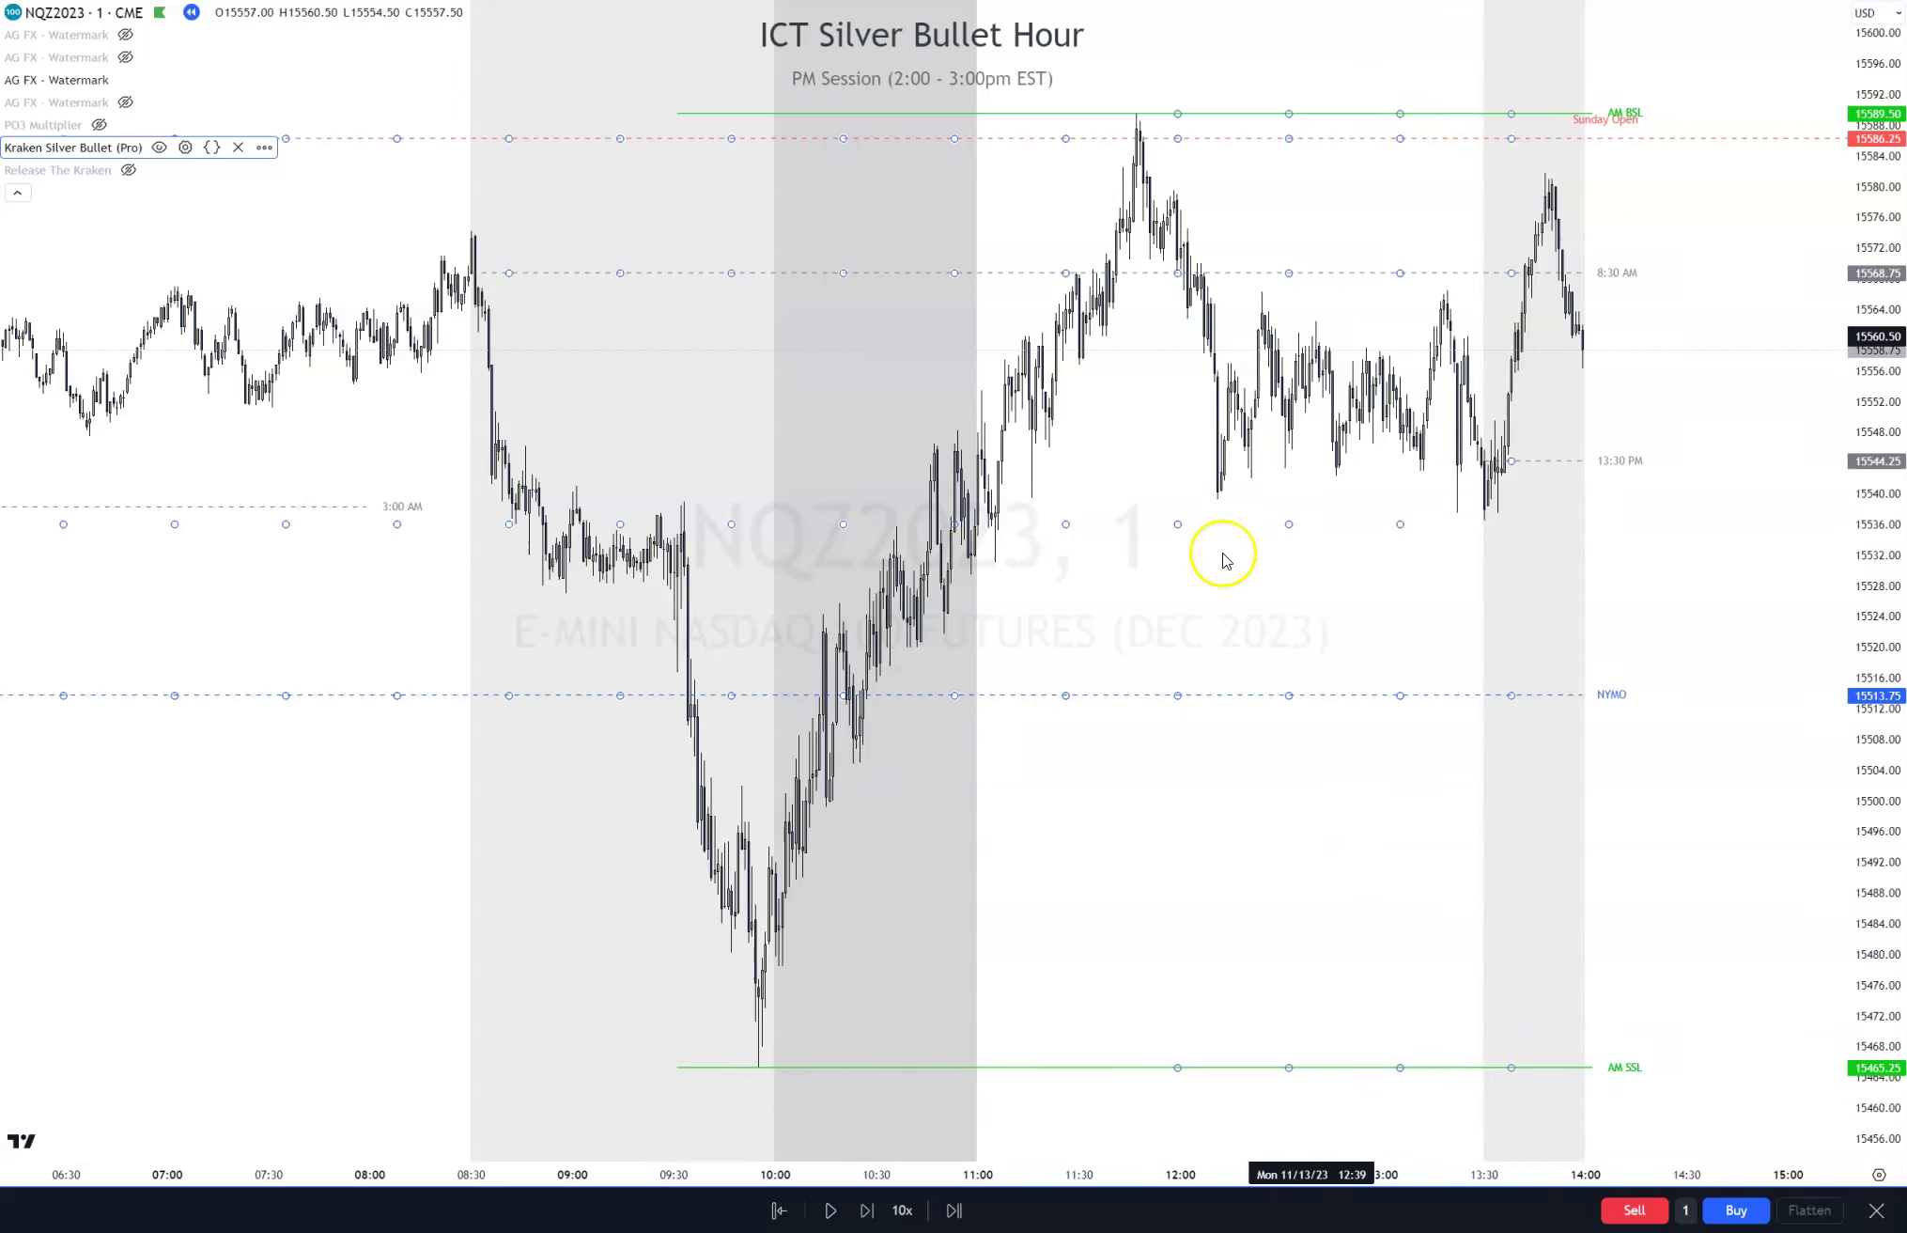
click(1384, 893)
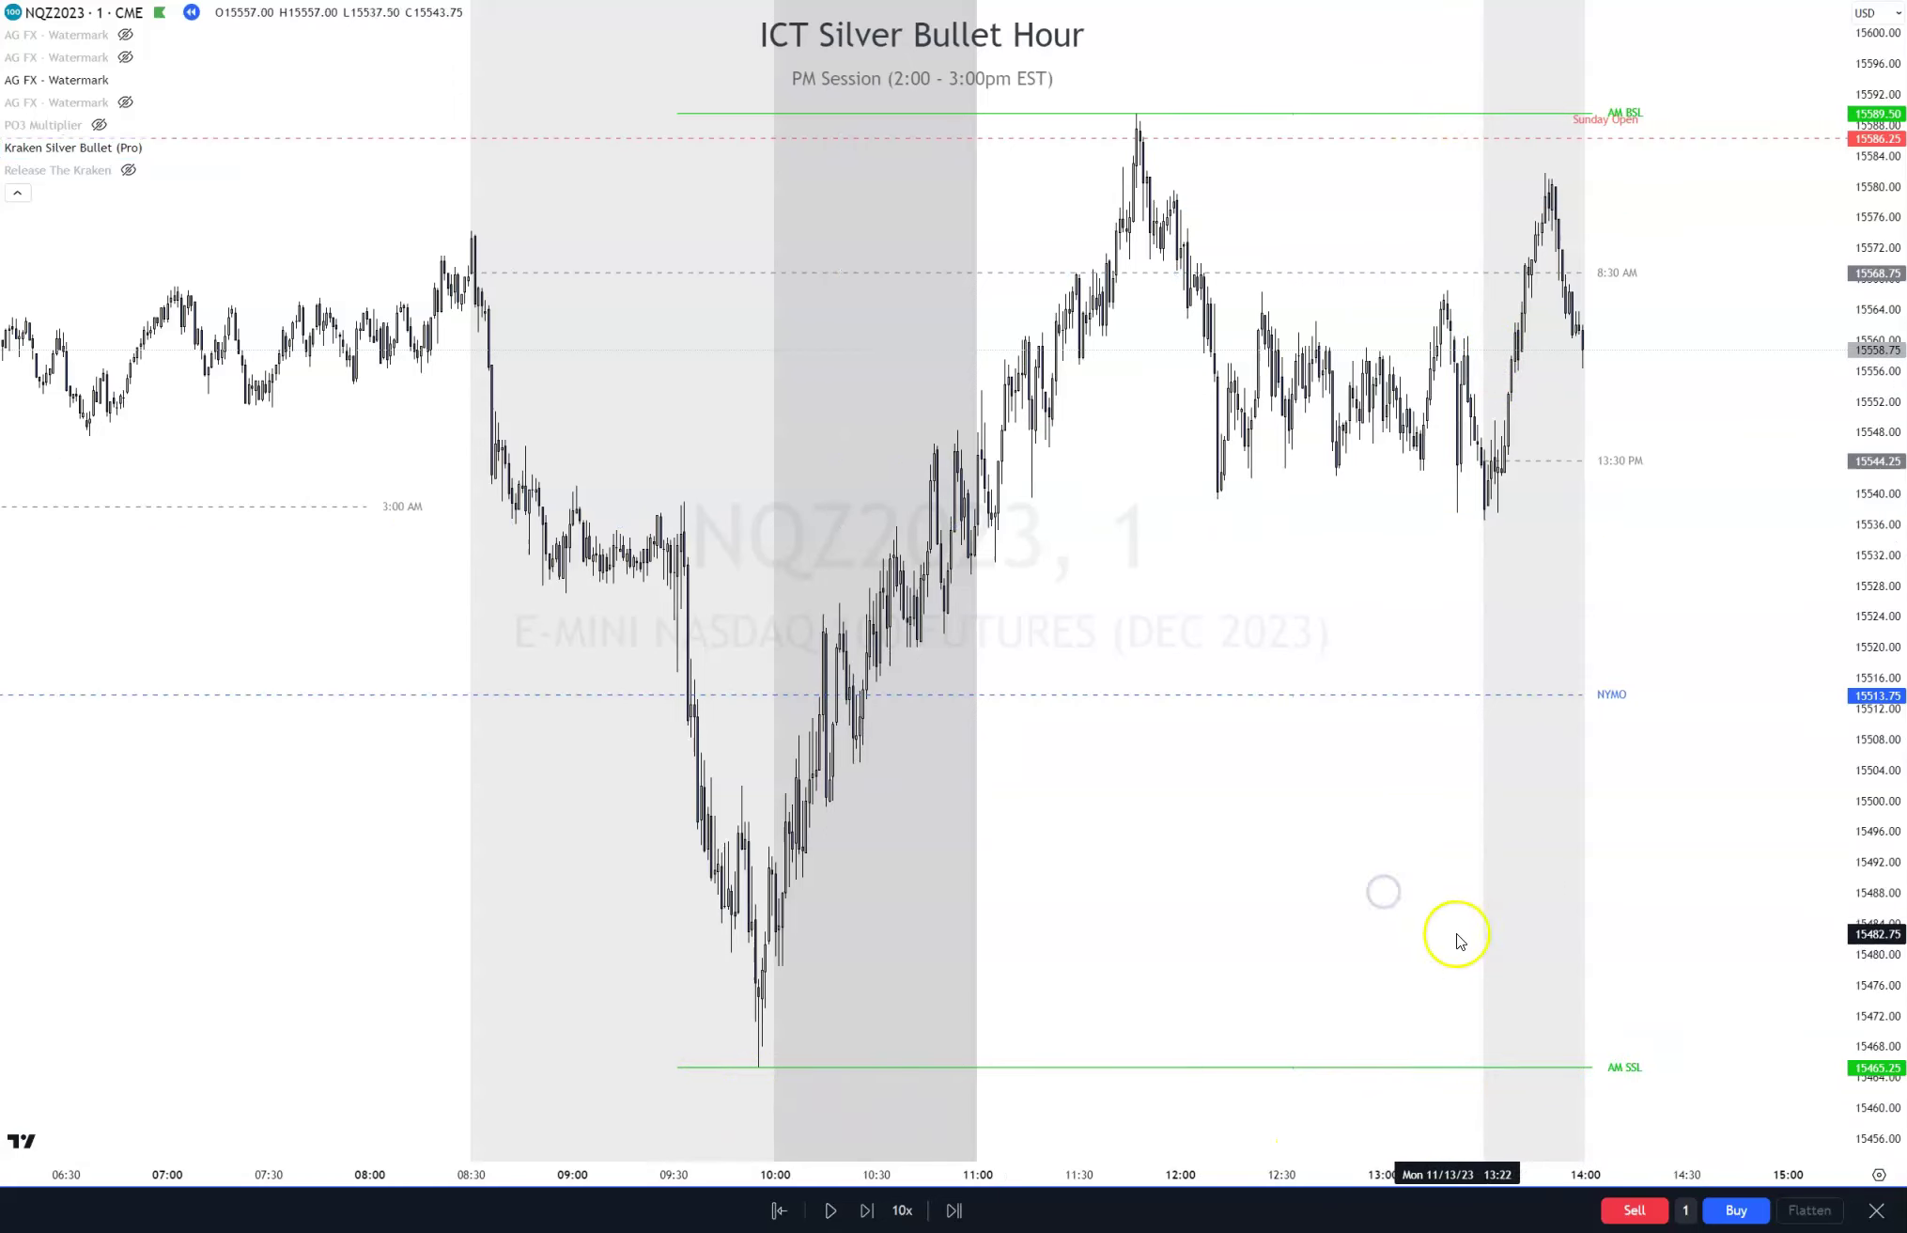
click(17, 193)
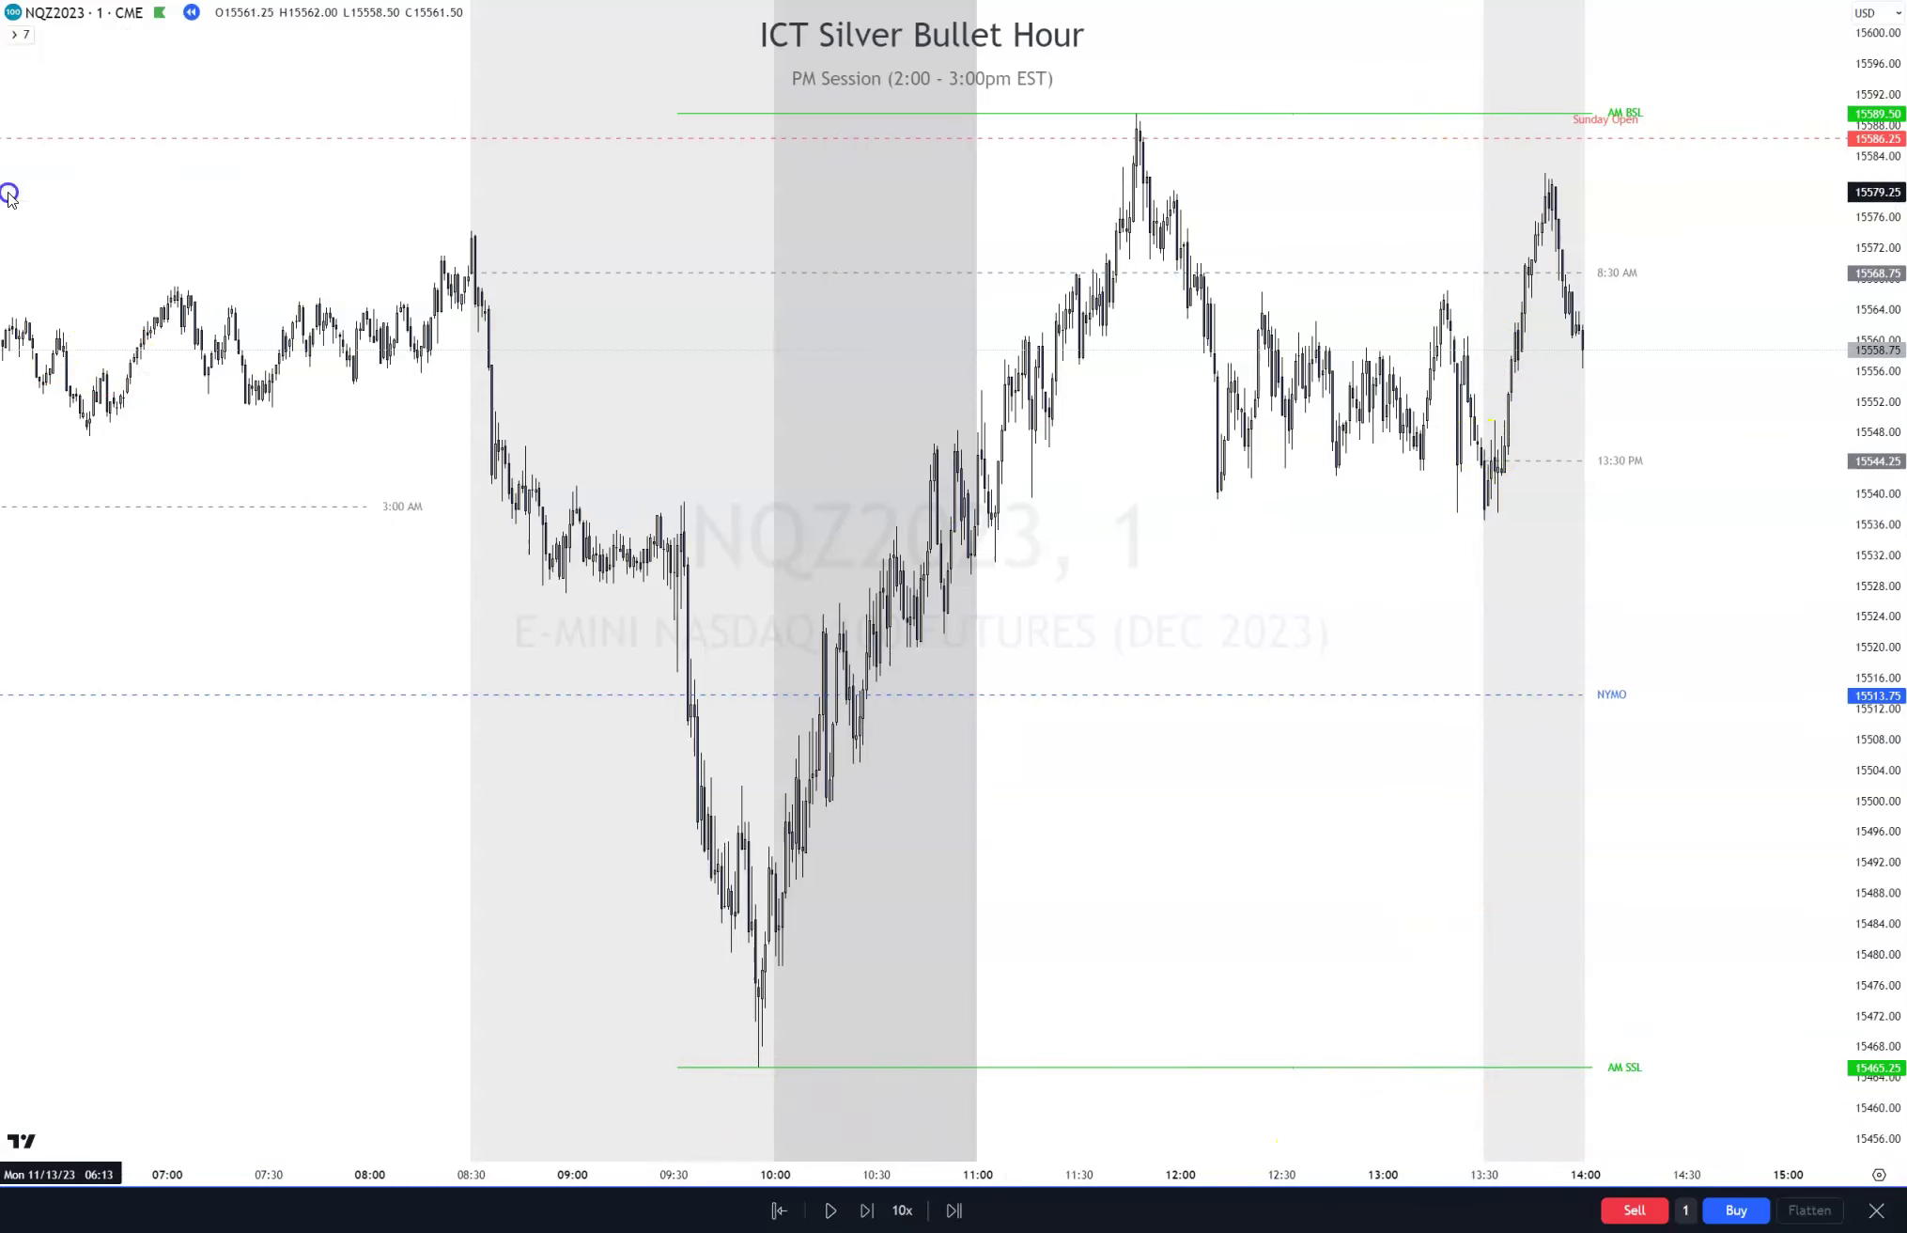
Mark the bullish market structure shift with an MSS line at 15560.50 from 13:25 to 13:39
scroll(1531, 972, up, 4)
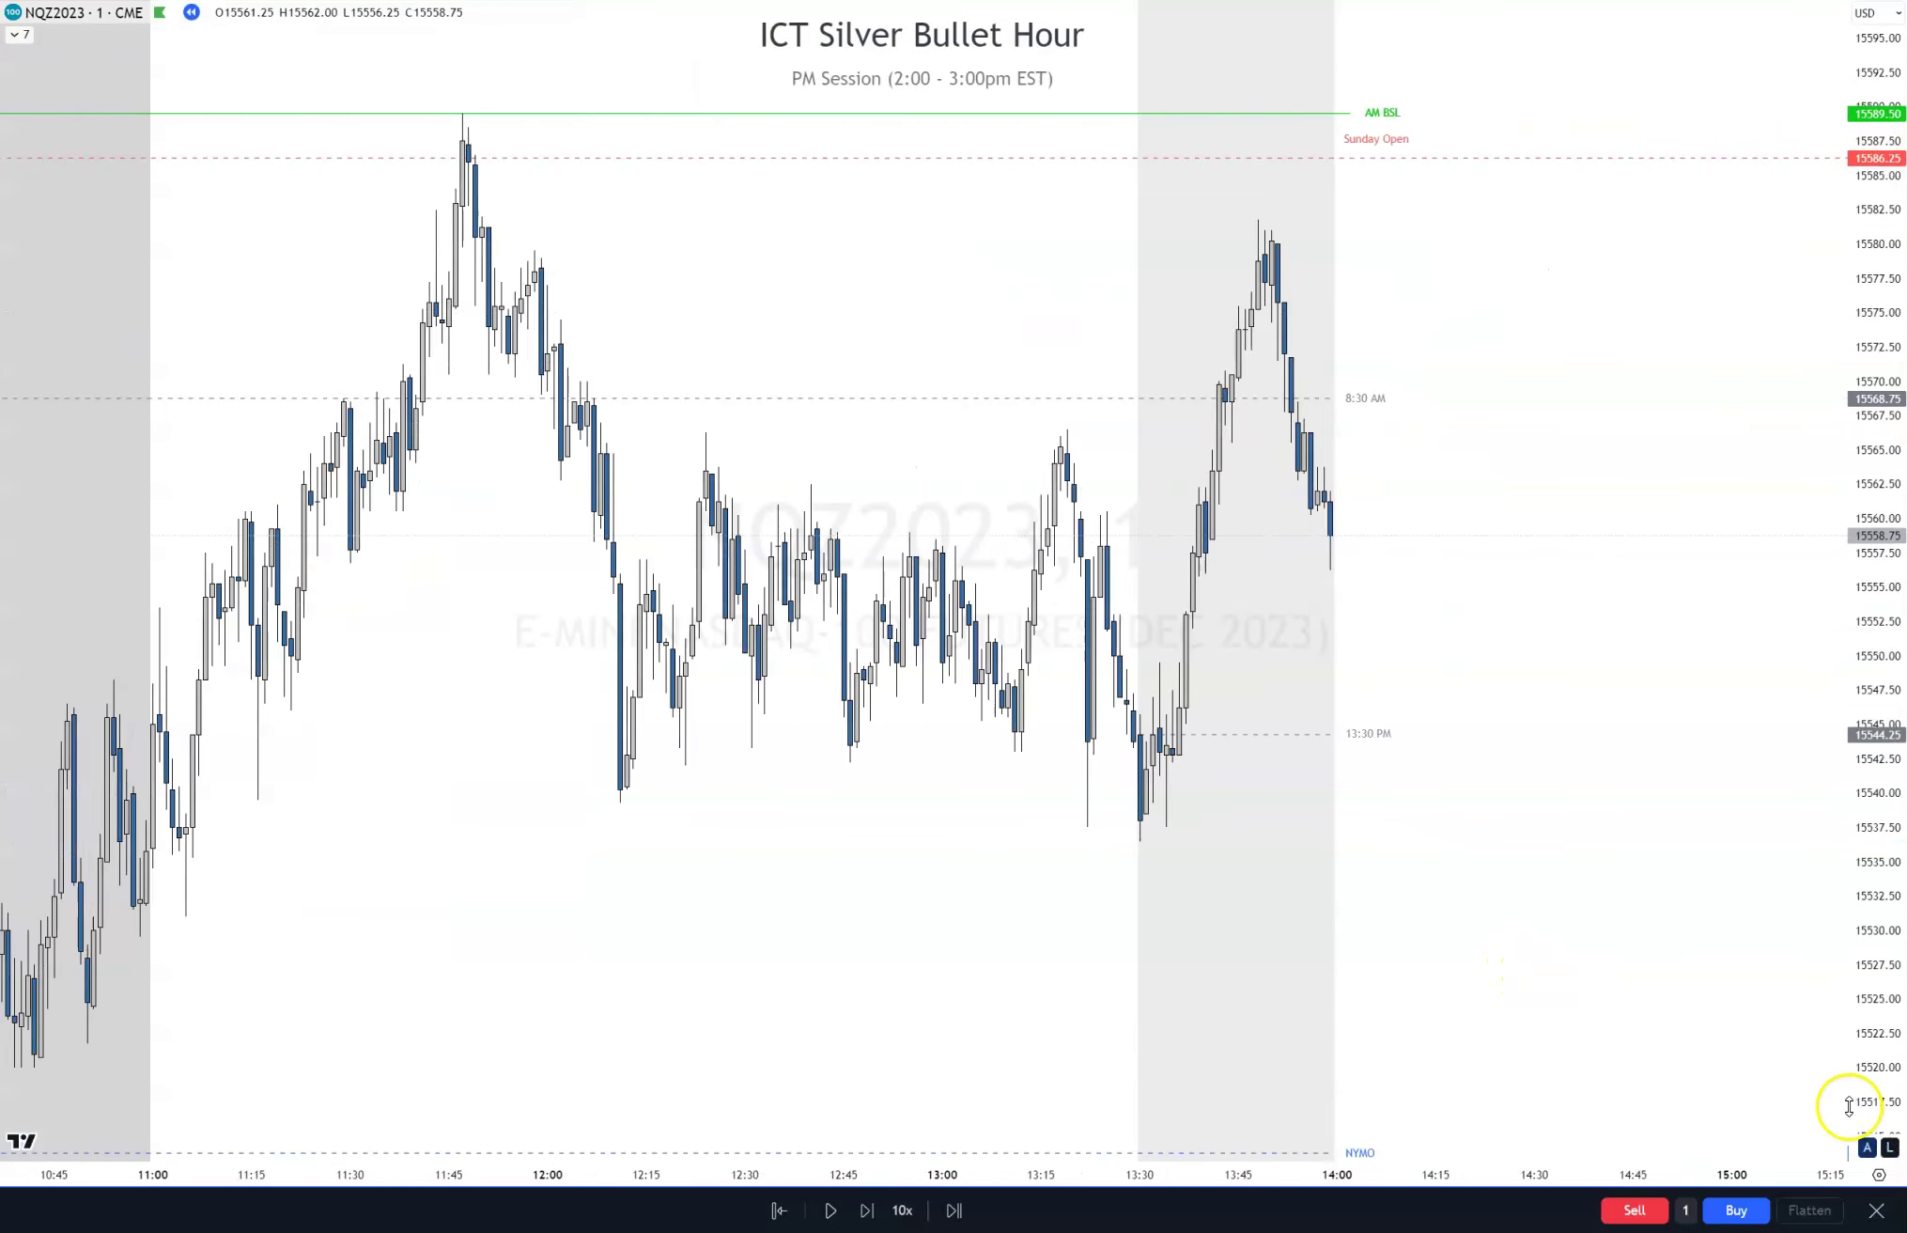
scroll(1690, 1068, up, 2)
scroll(1485, 905, down, 2)
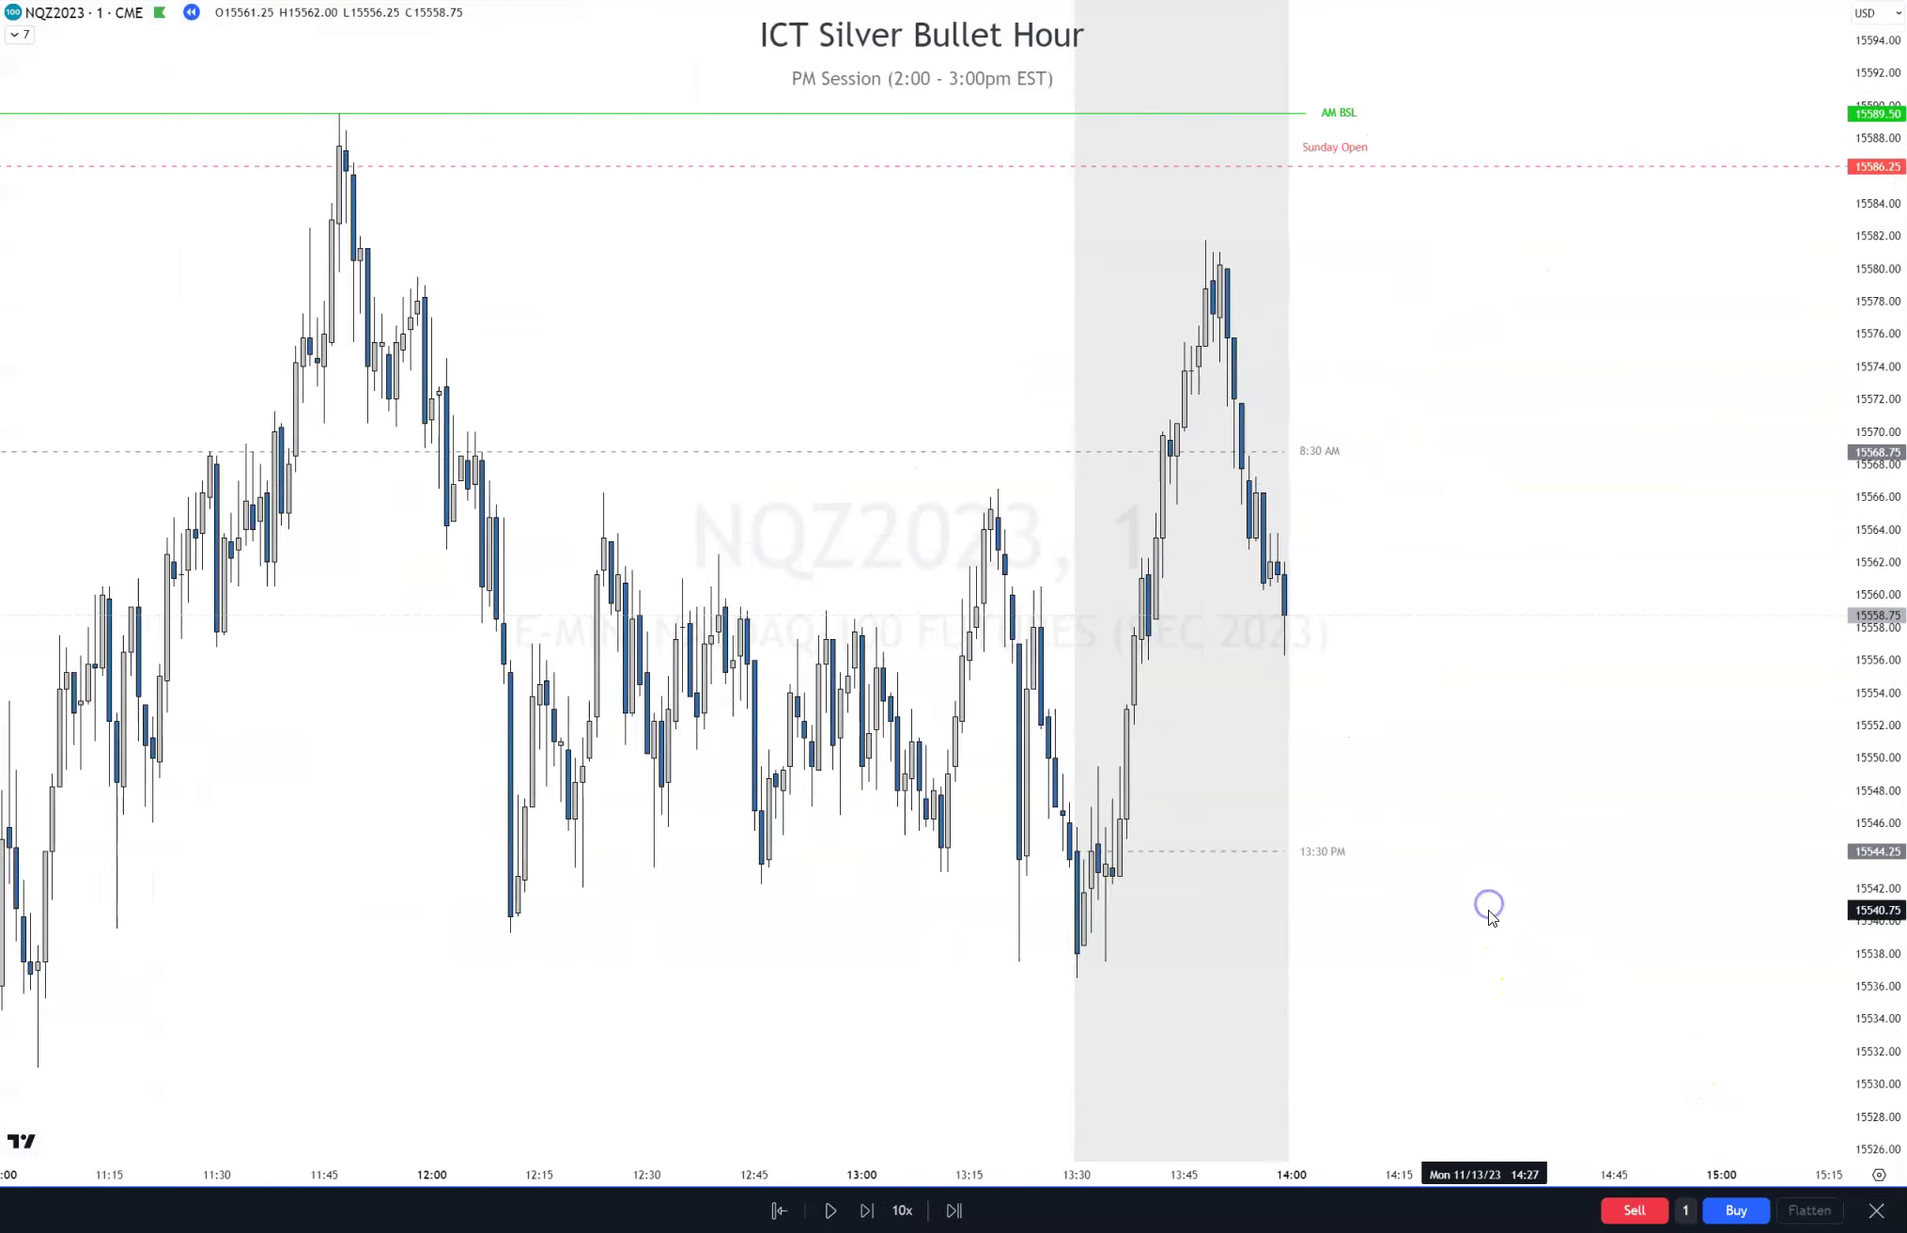
scroll(1482, 851, up, 3)
drag(1481, 850, 1804, 903)
drag(1427, 1165, 1282, 1173)
drag(1502, 898, 1600, 873)
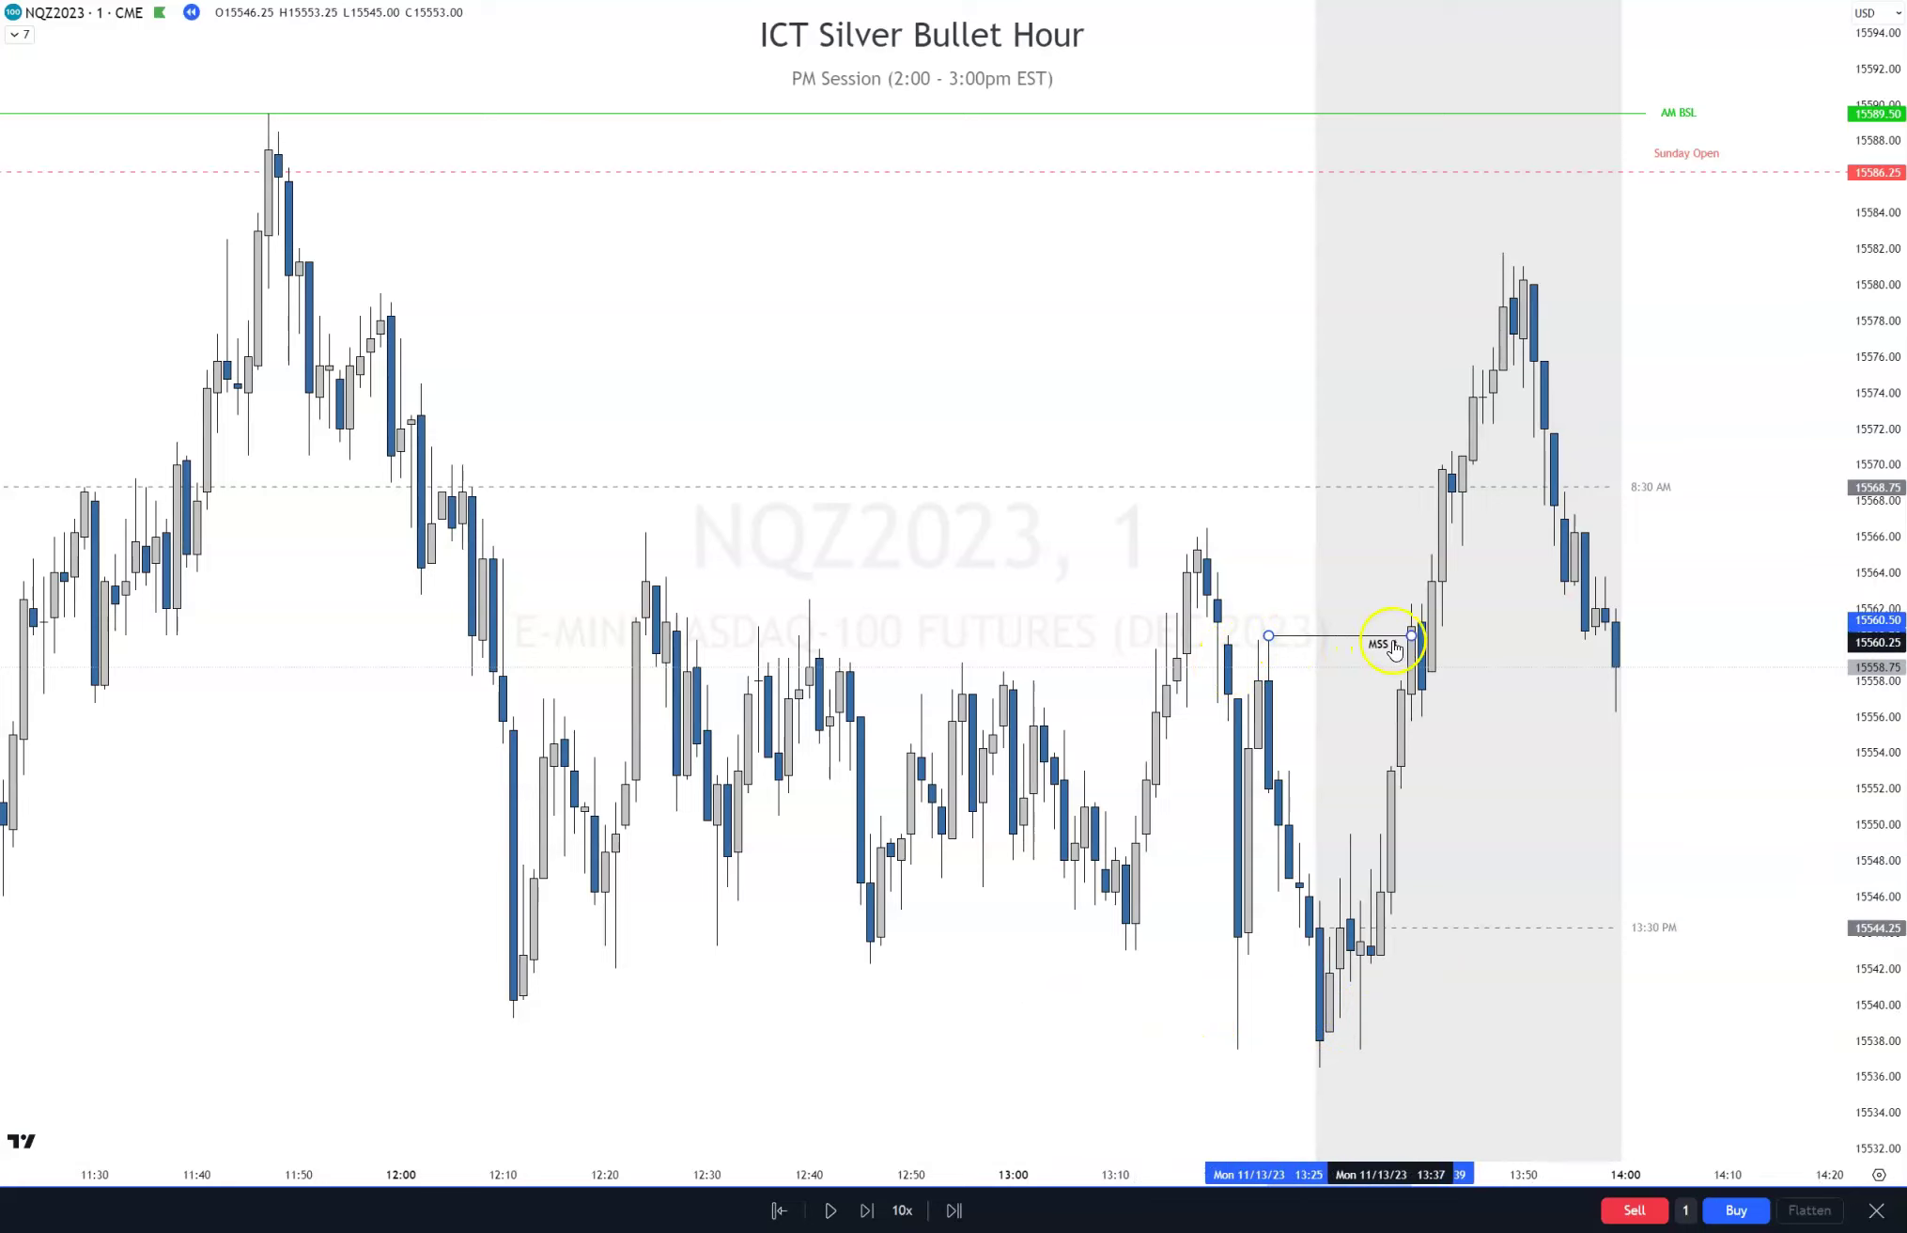
click(1332, 661)
click(1535, 790)
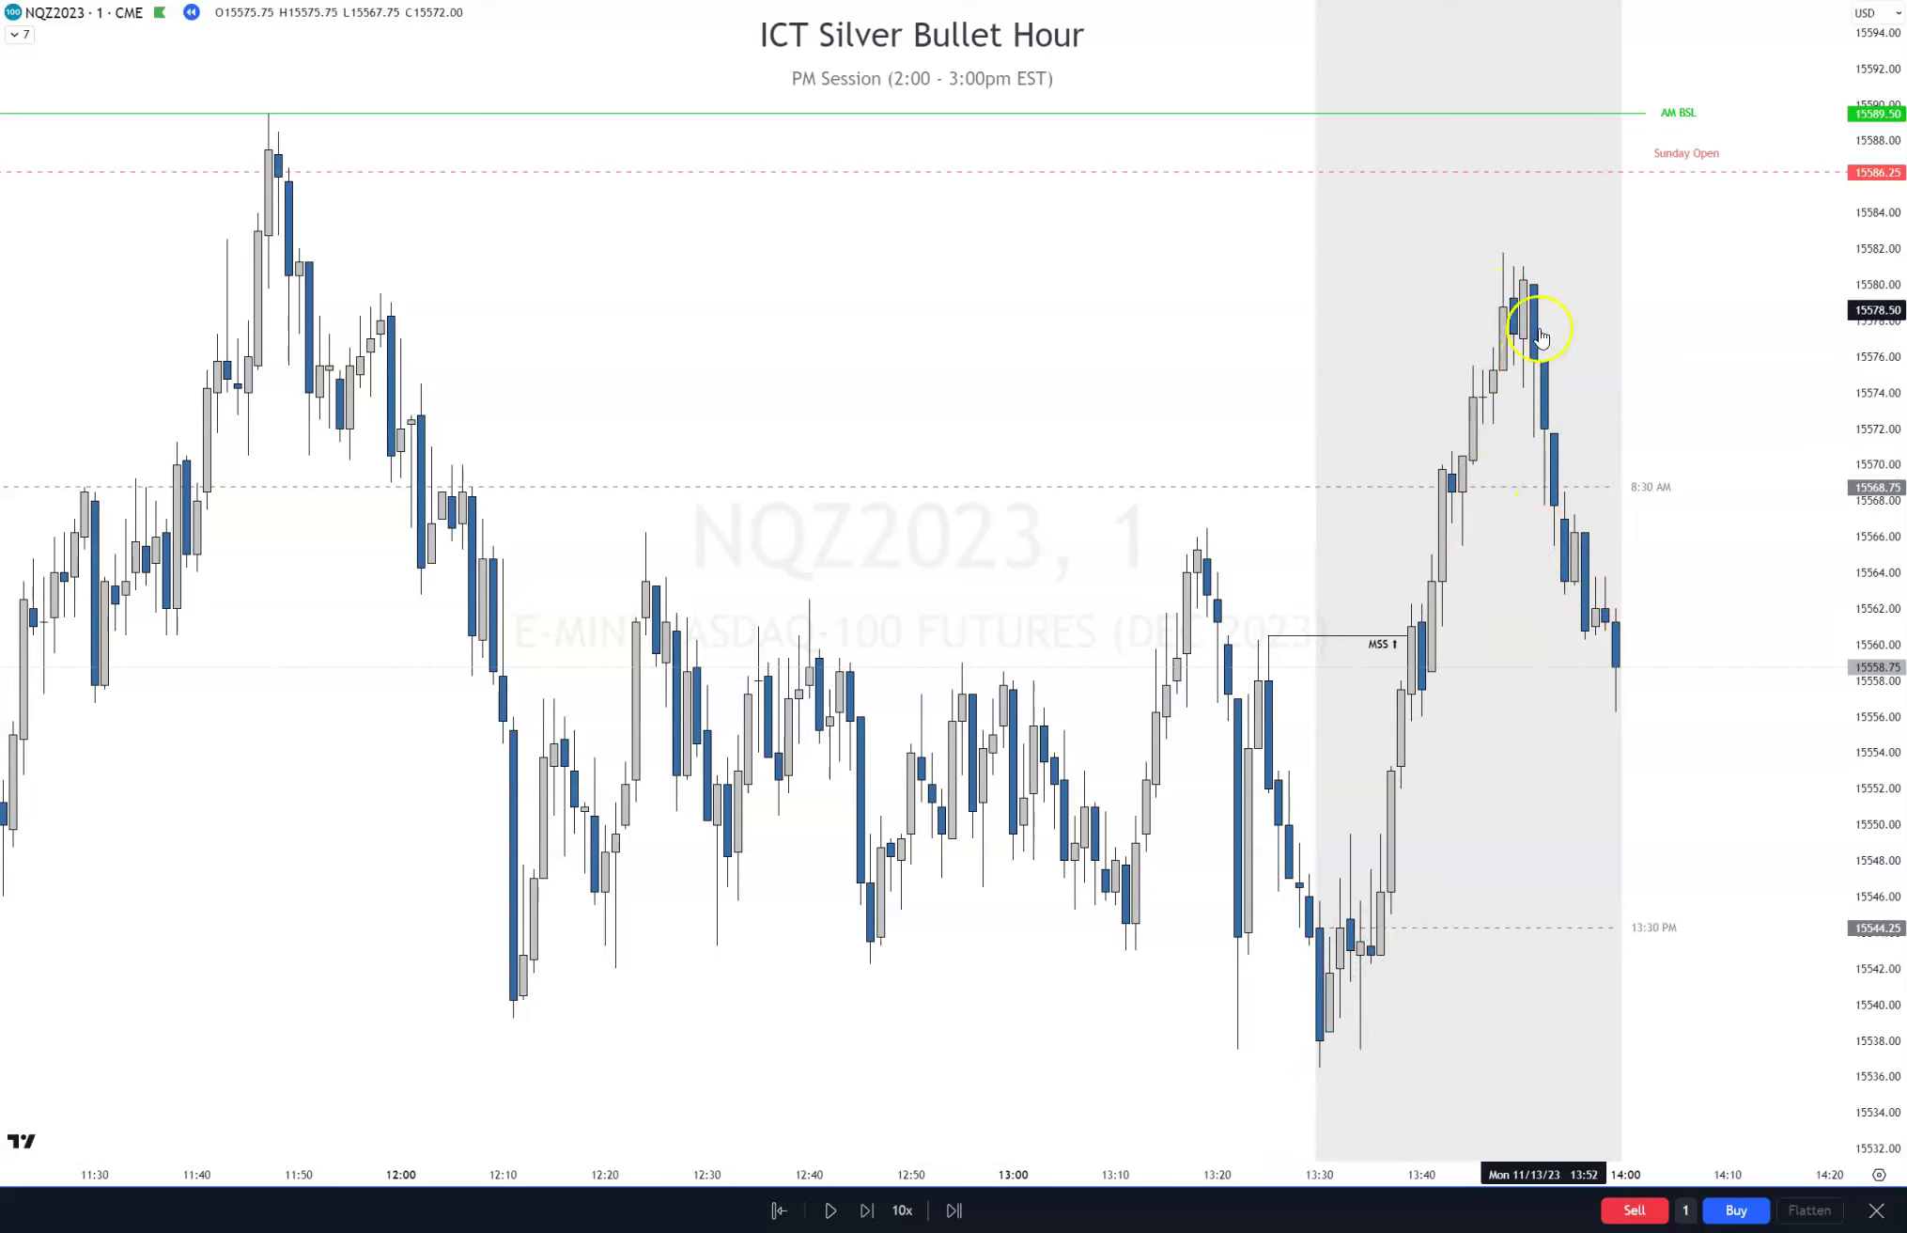
Draw a Fibonacci retracement between the 15536.50 low and 15581.75 high, and mark two FVG (1m) zones near its 0.62 and 0.705 levels
key(ctrl+z)
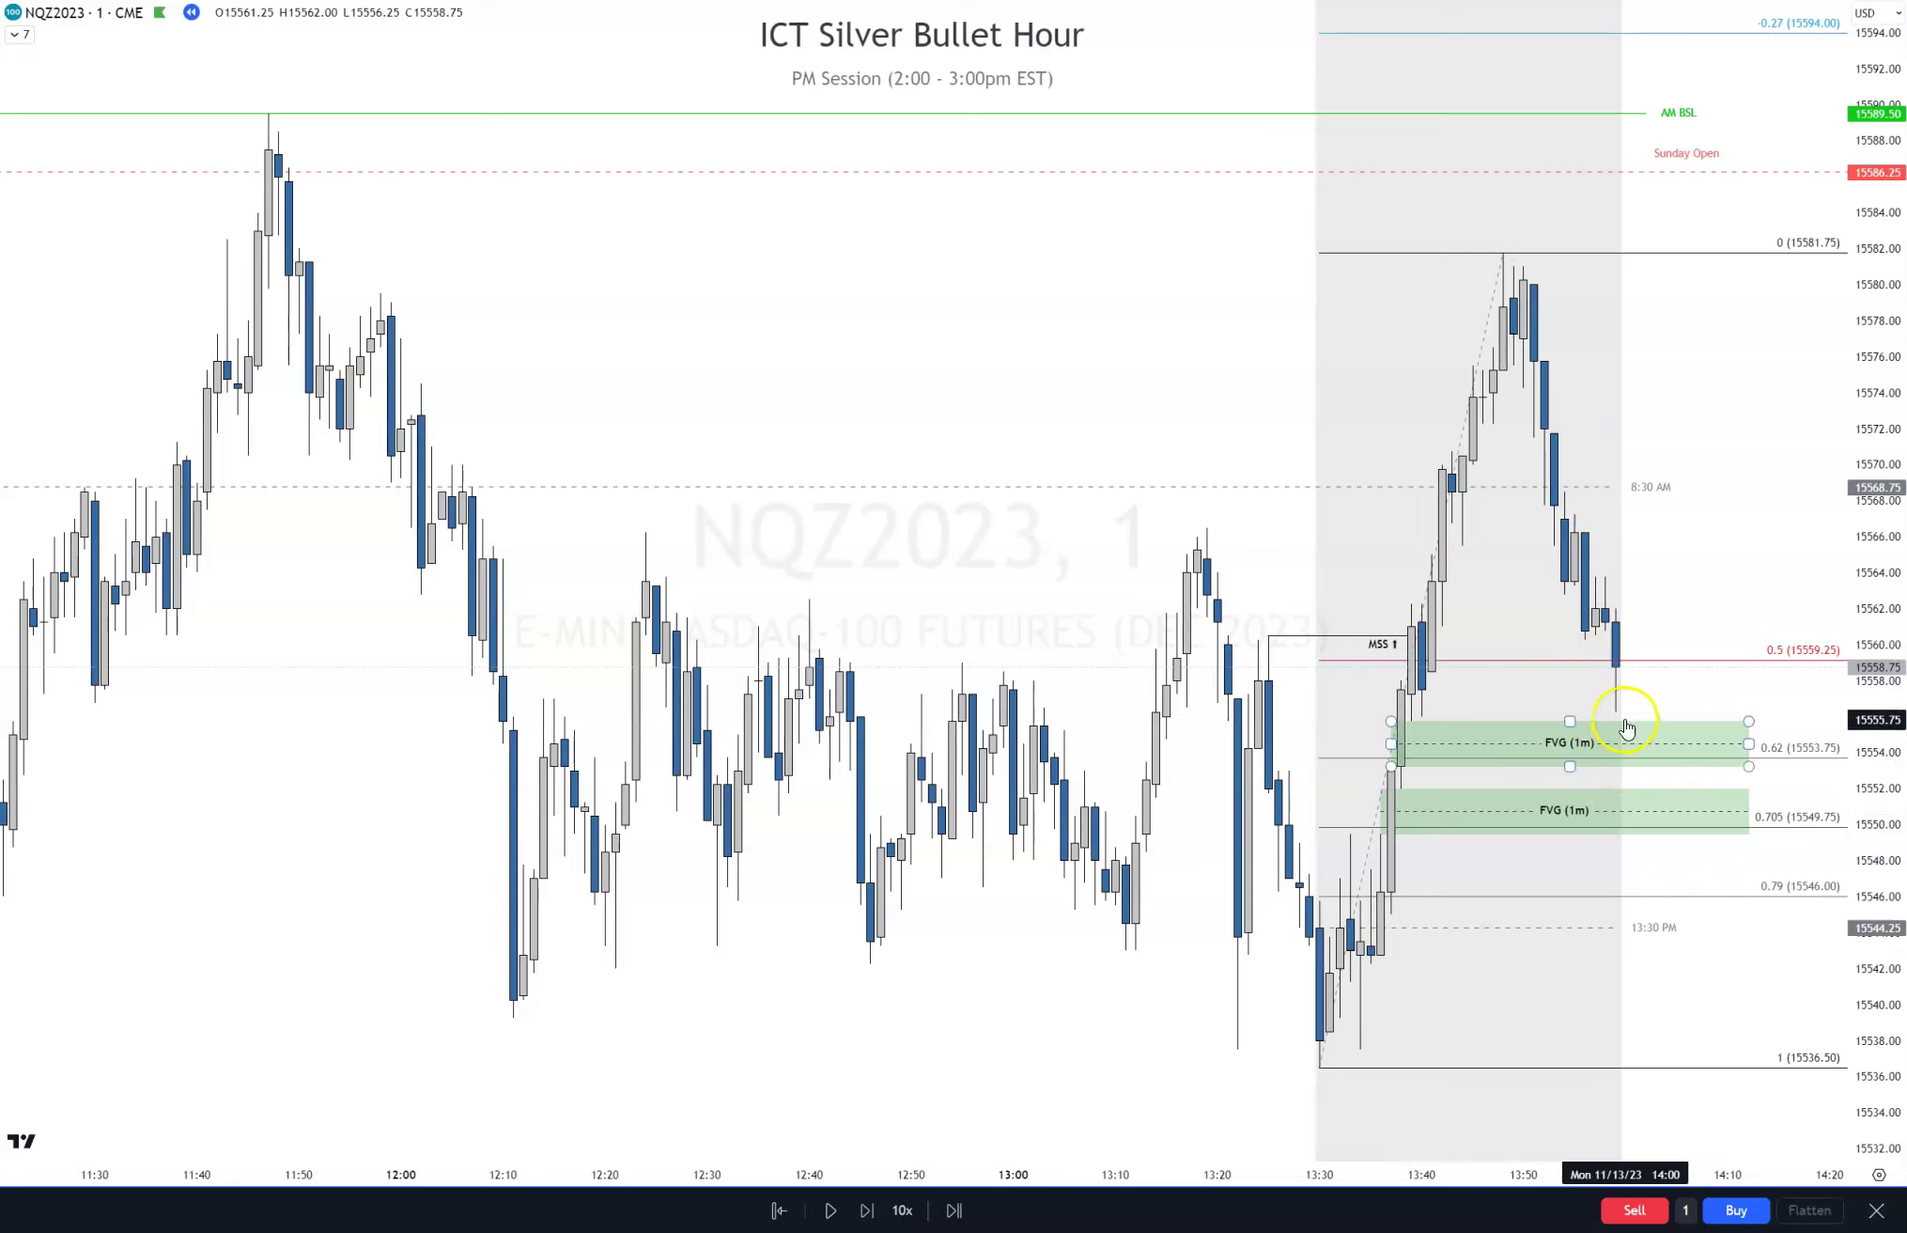
click(1631, 754)
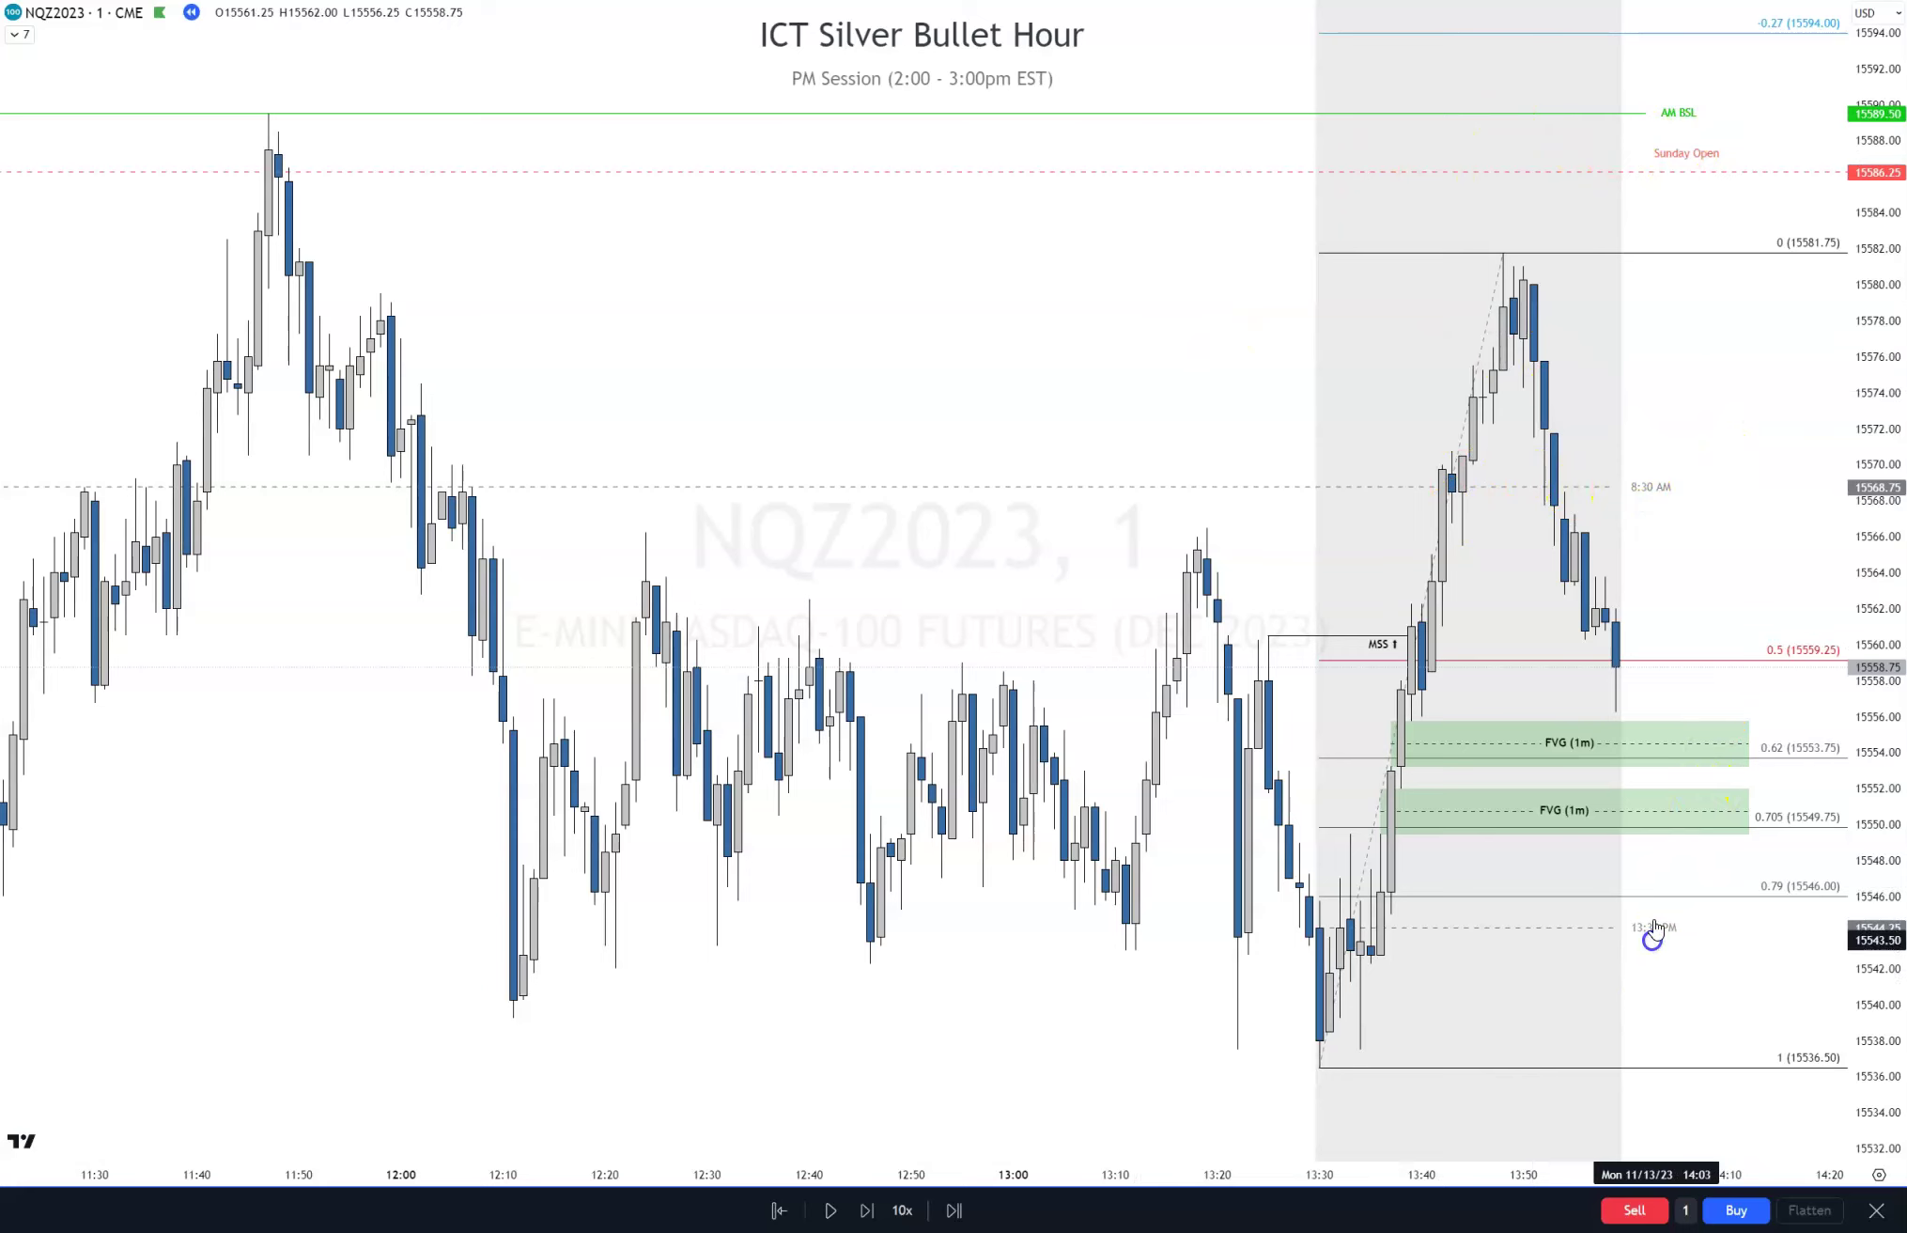
click(1677, 670)
Compare the AM SSL with the recent price leg, and advance the replay two steps into the 14:00 candle
drag(1702, 961, 1712, 960)
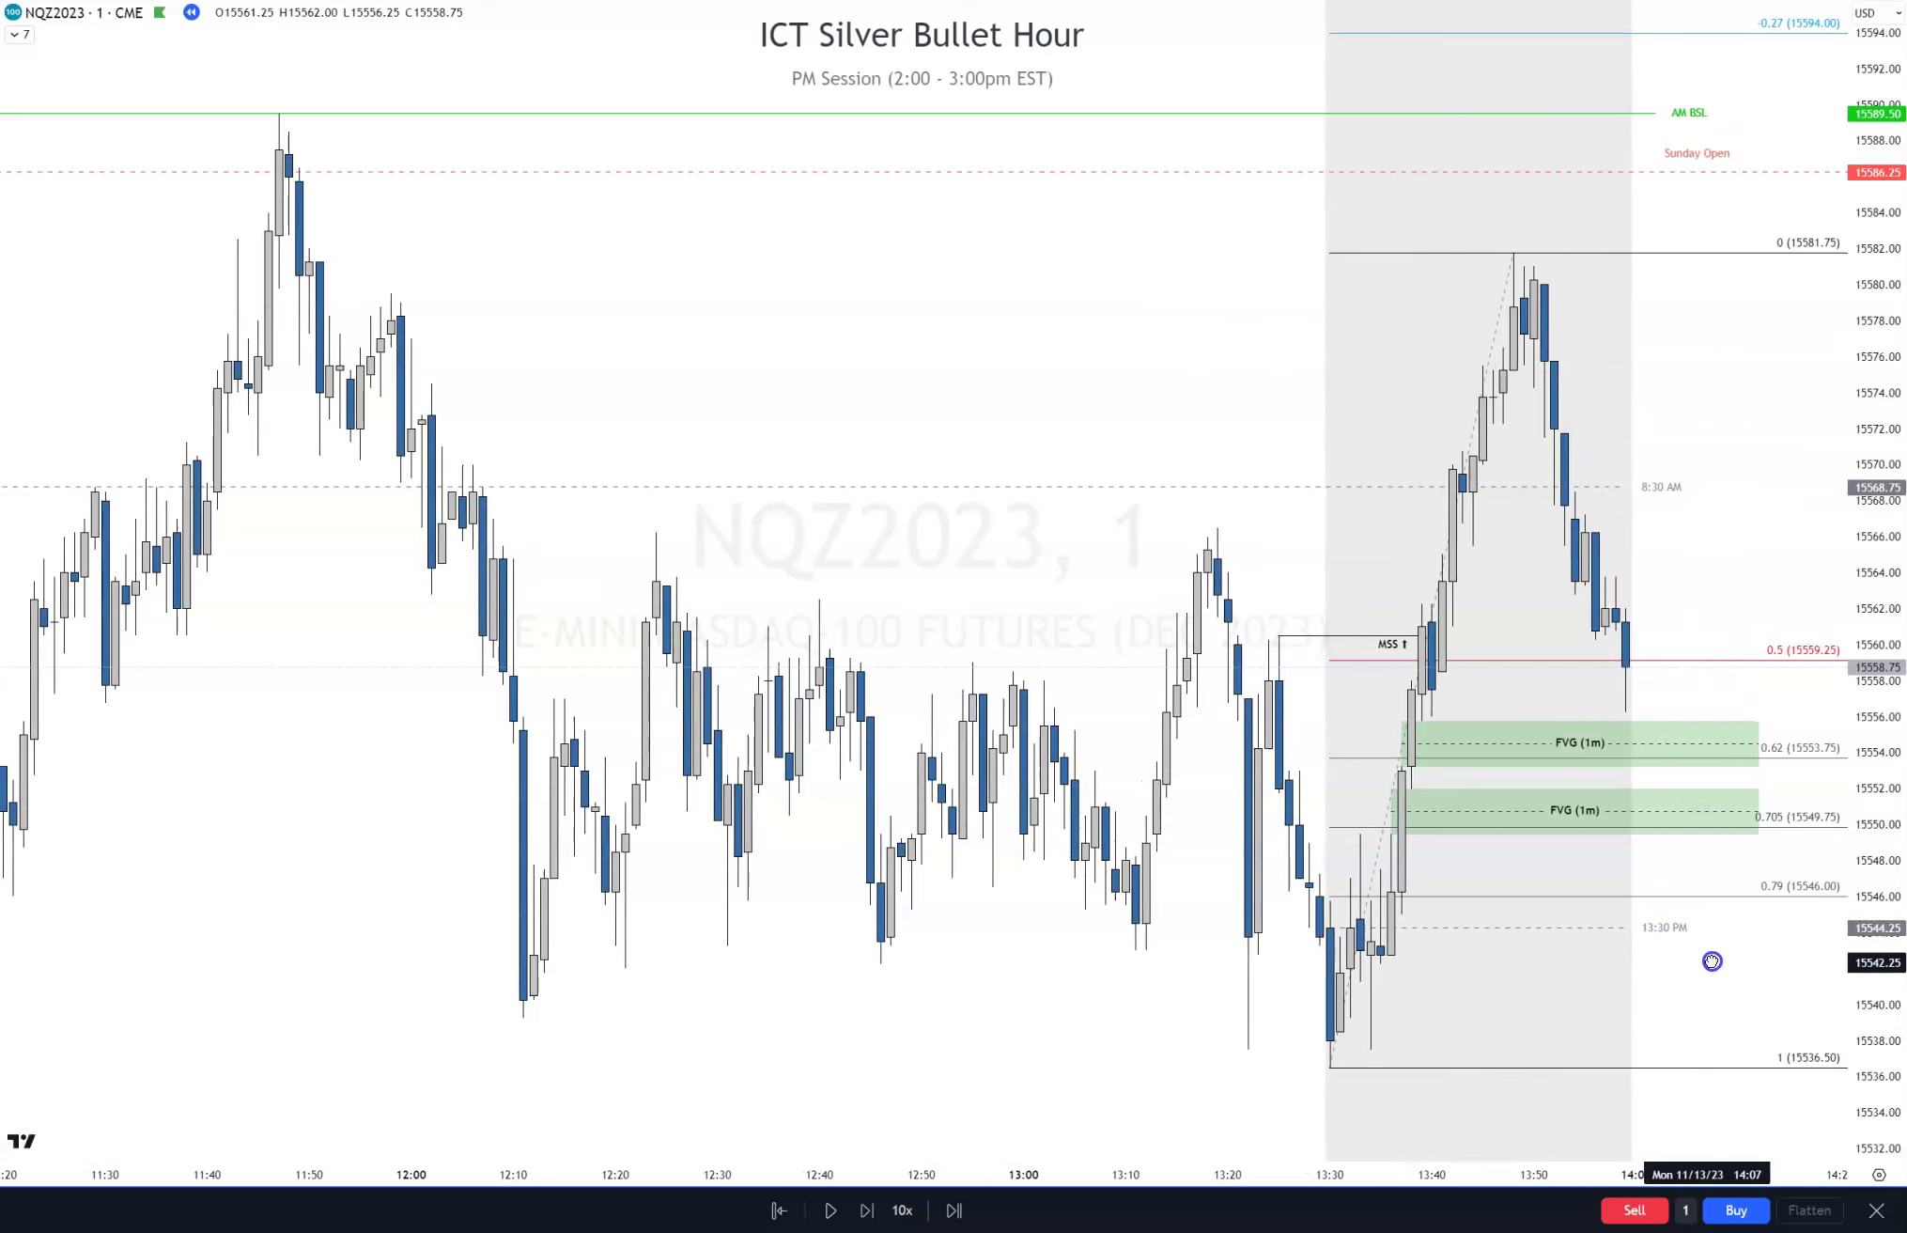
drag(1712, 1049, 1654, 0)
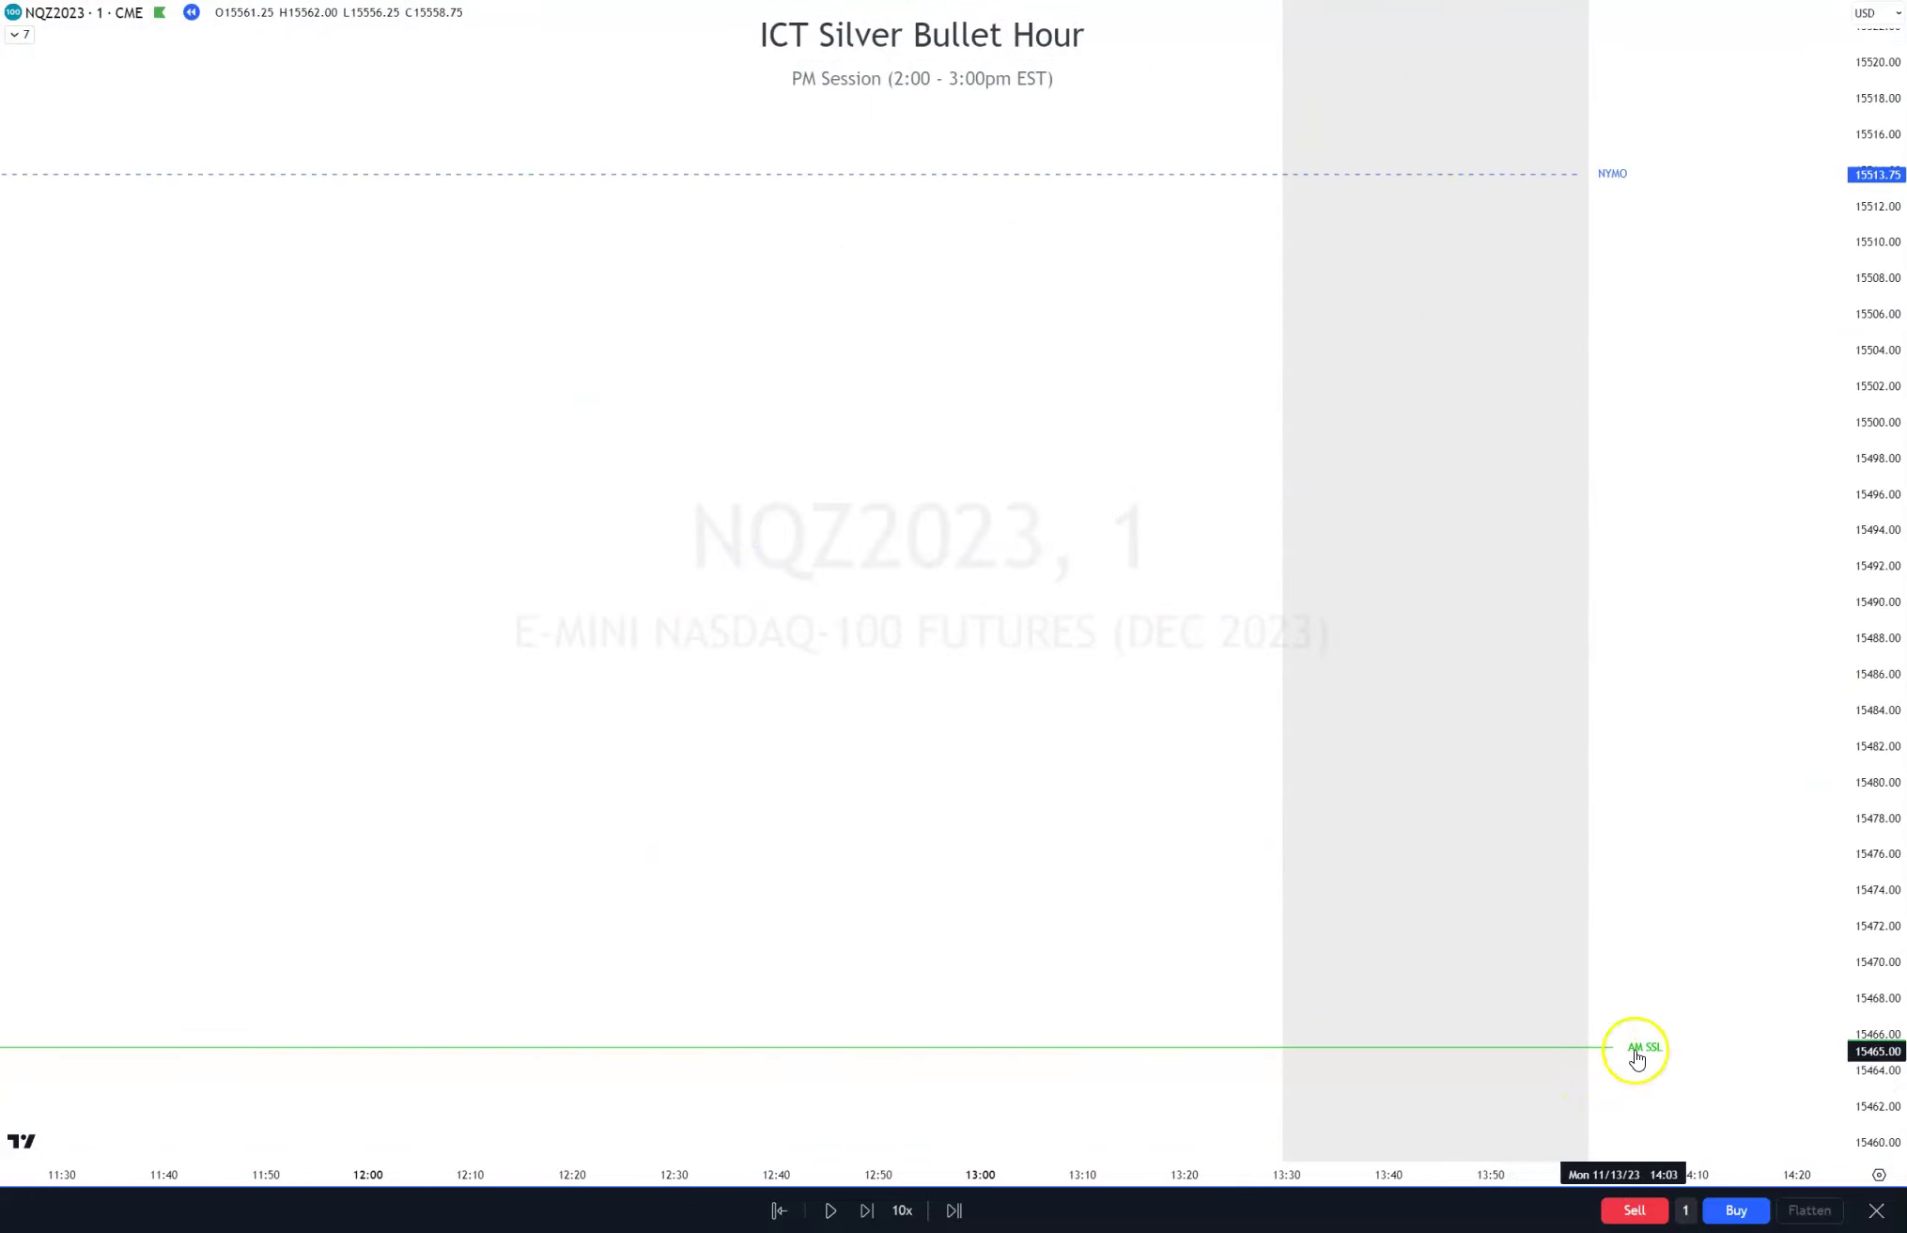
drag(1677, 562, 1665, 1026)
drag(1686, 439, 1657, 923)
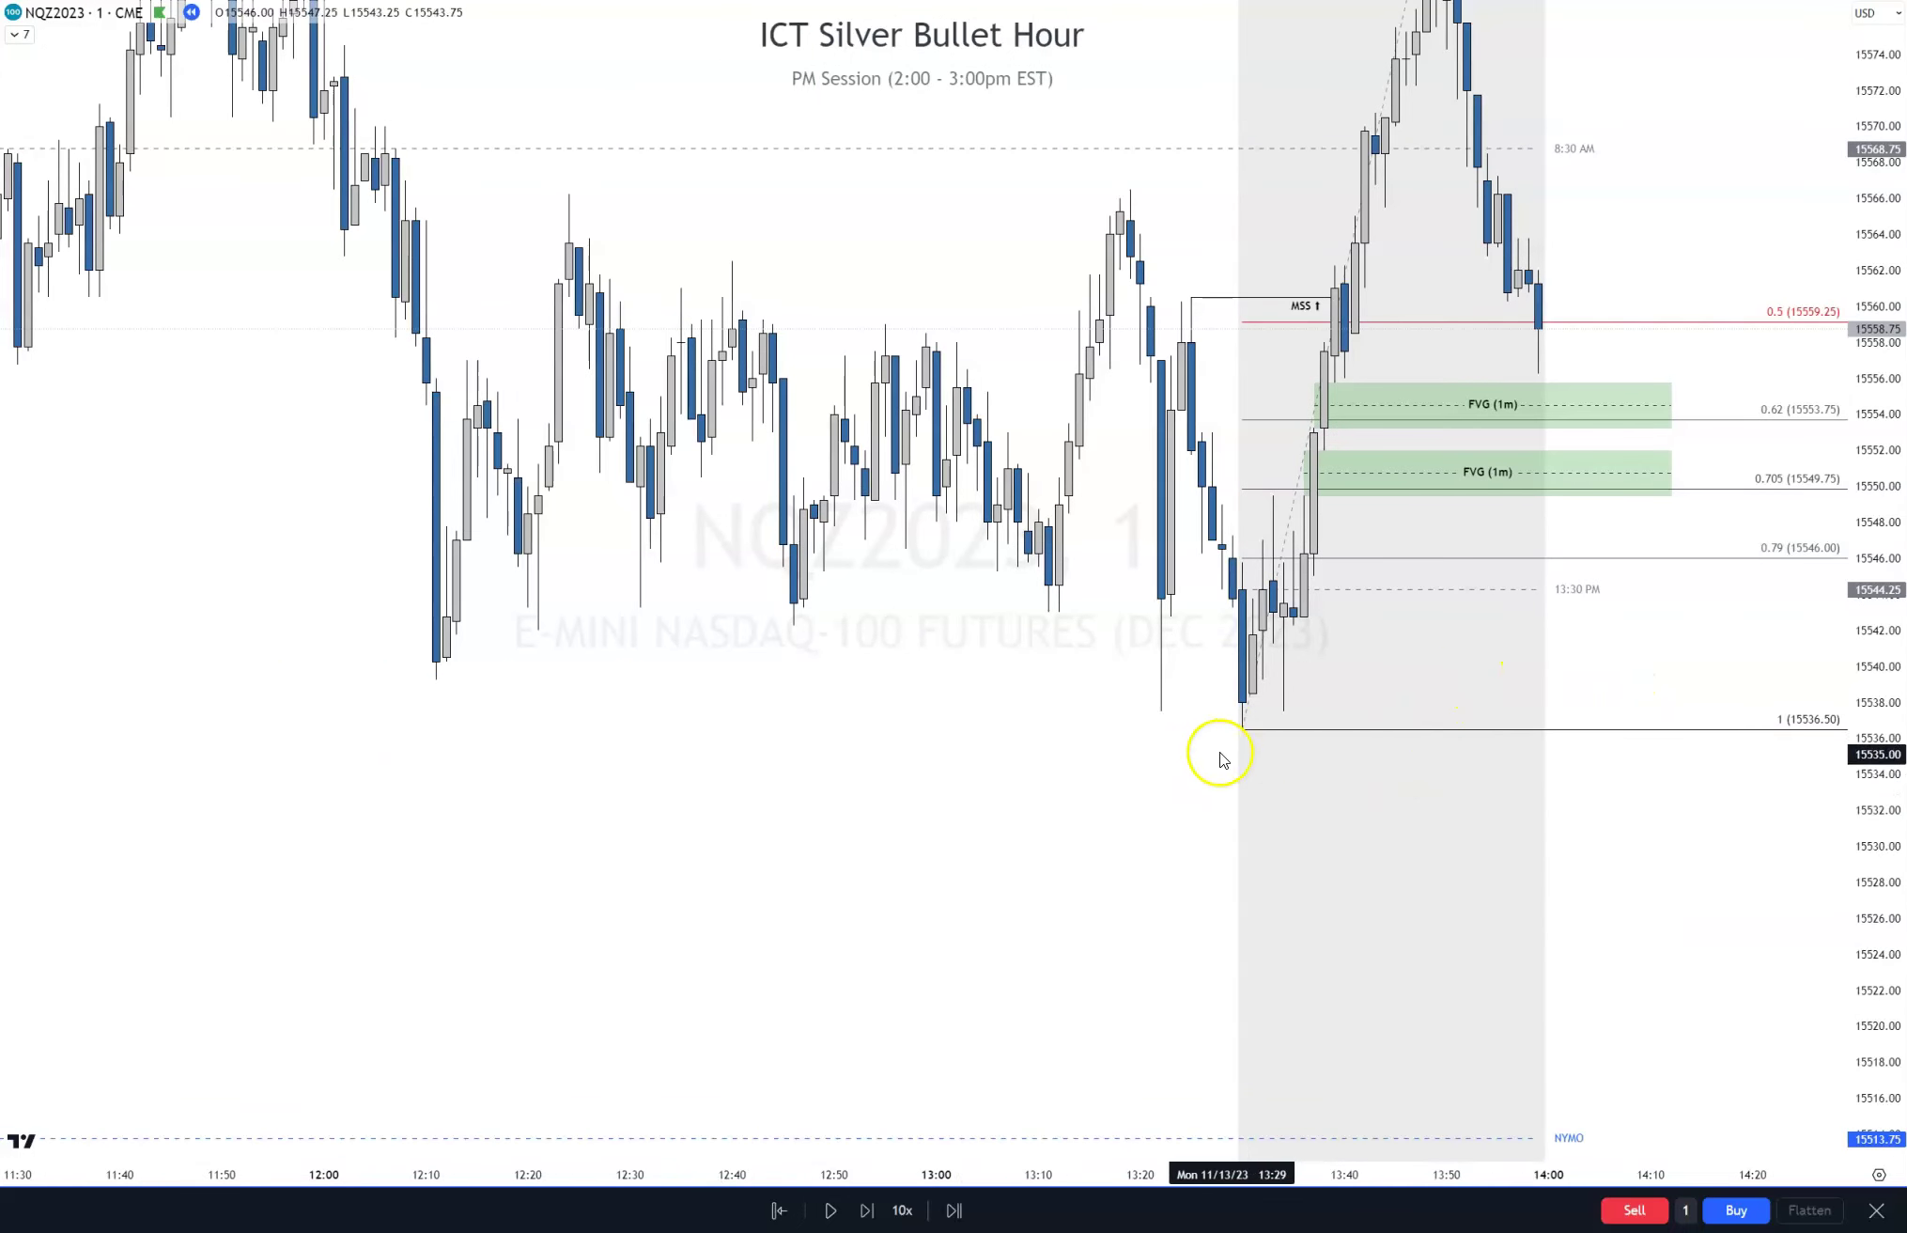
drag(1611, 664, 1628, 1038)
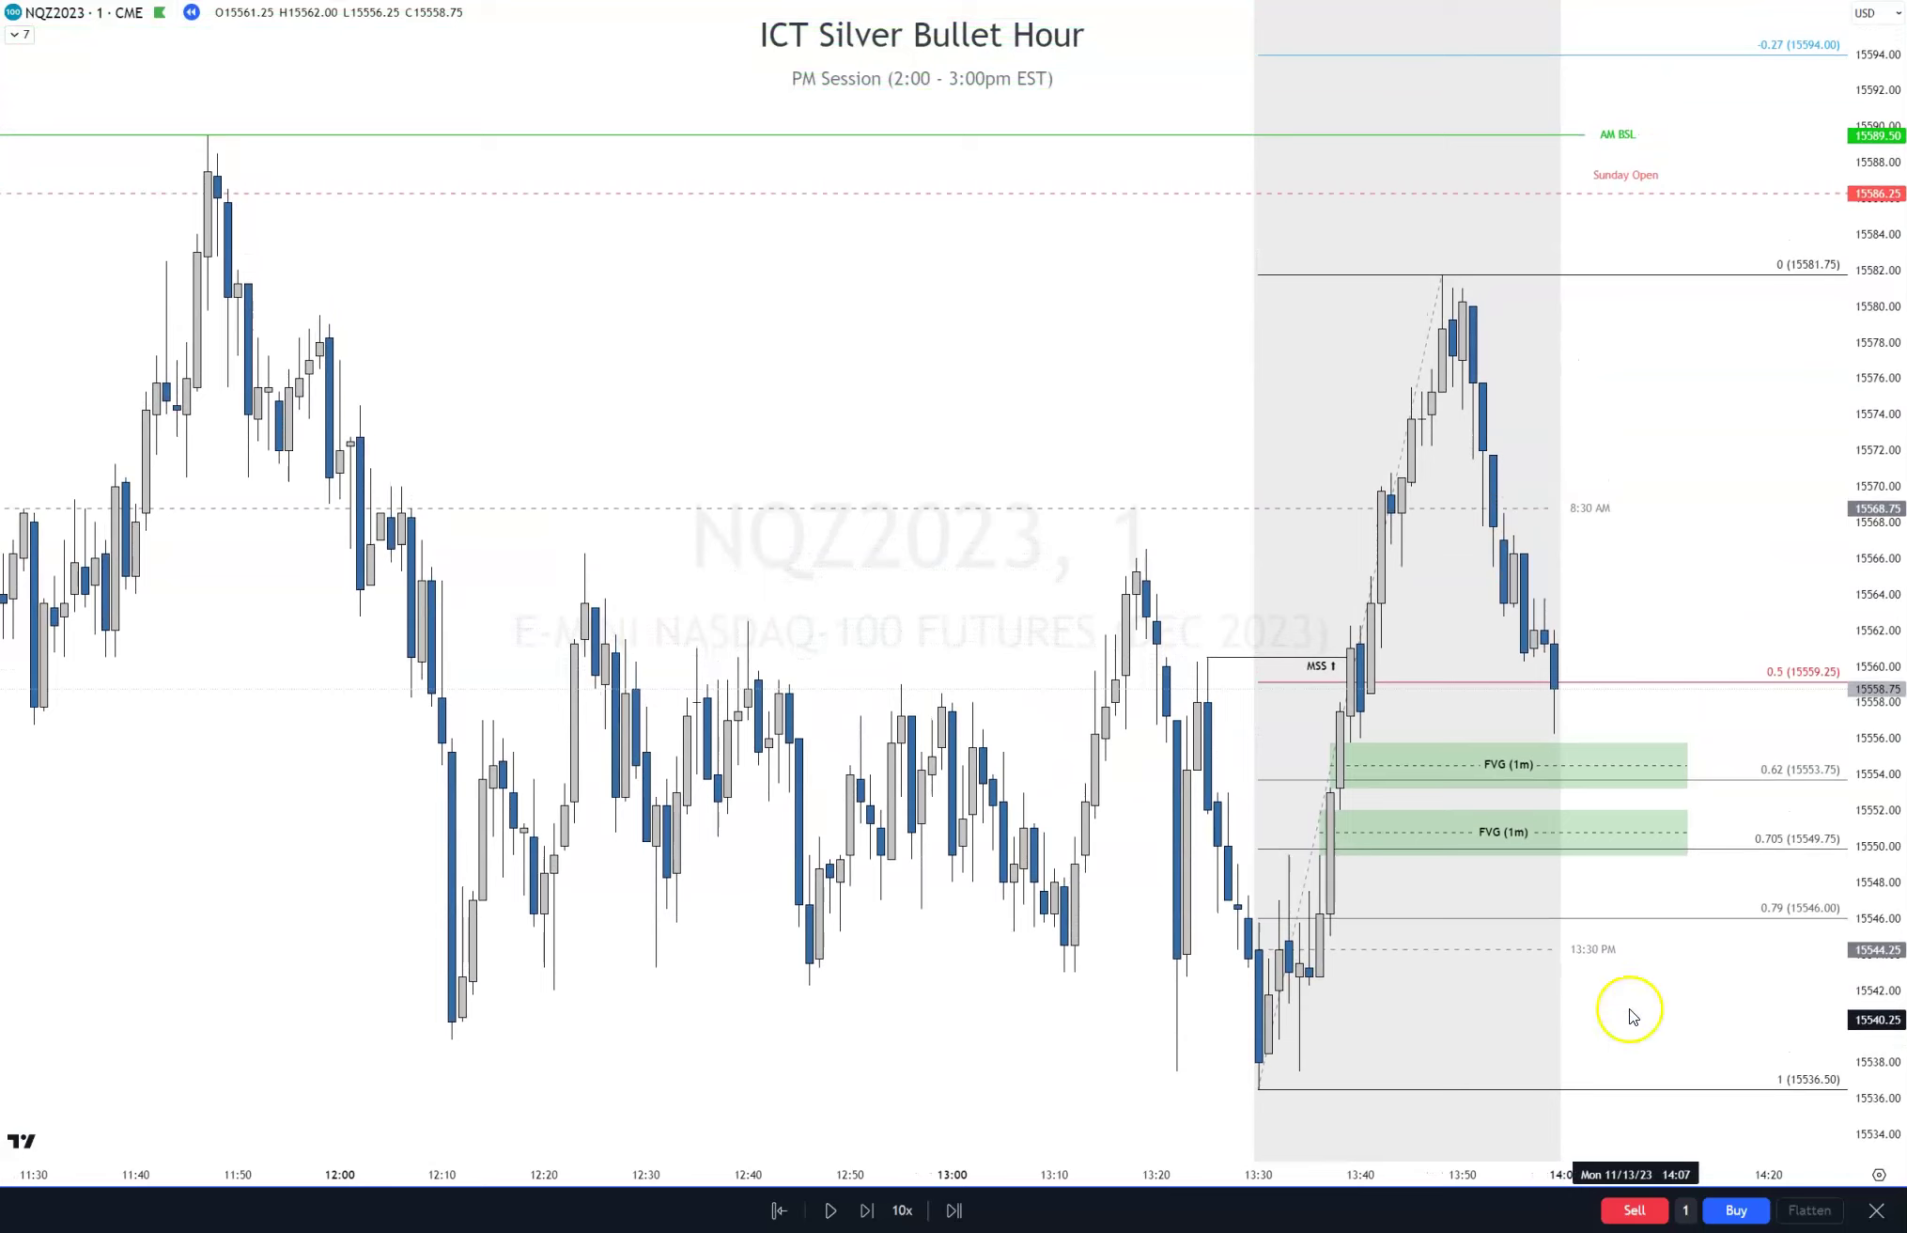
click(866, 1210)
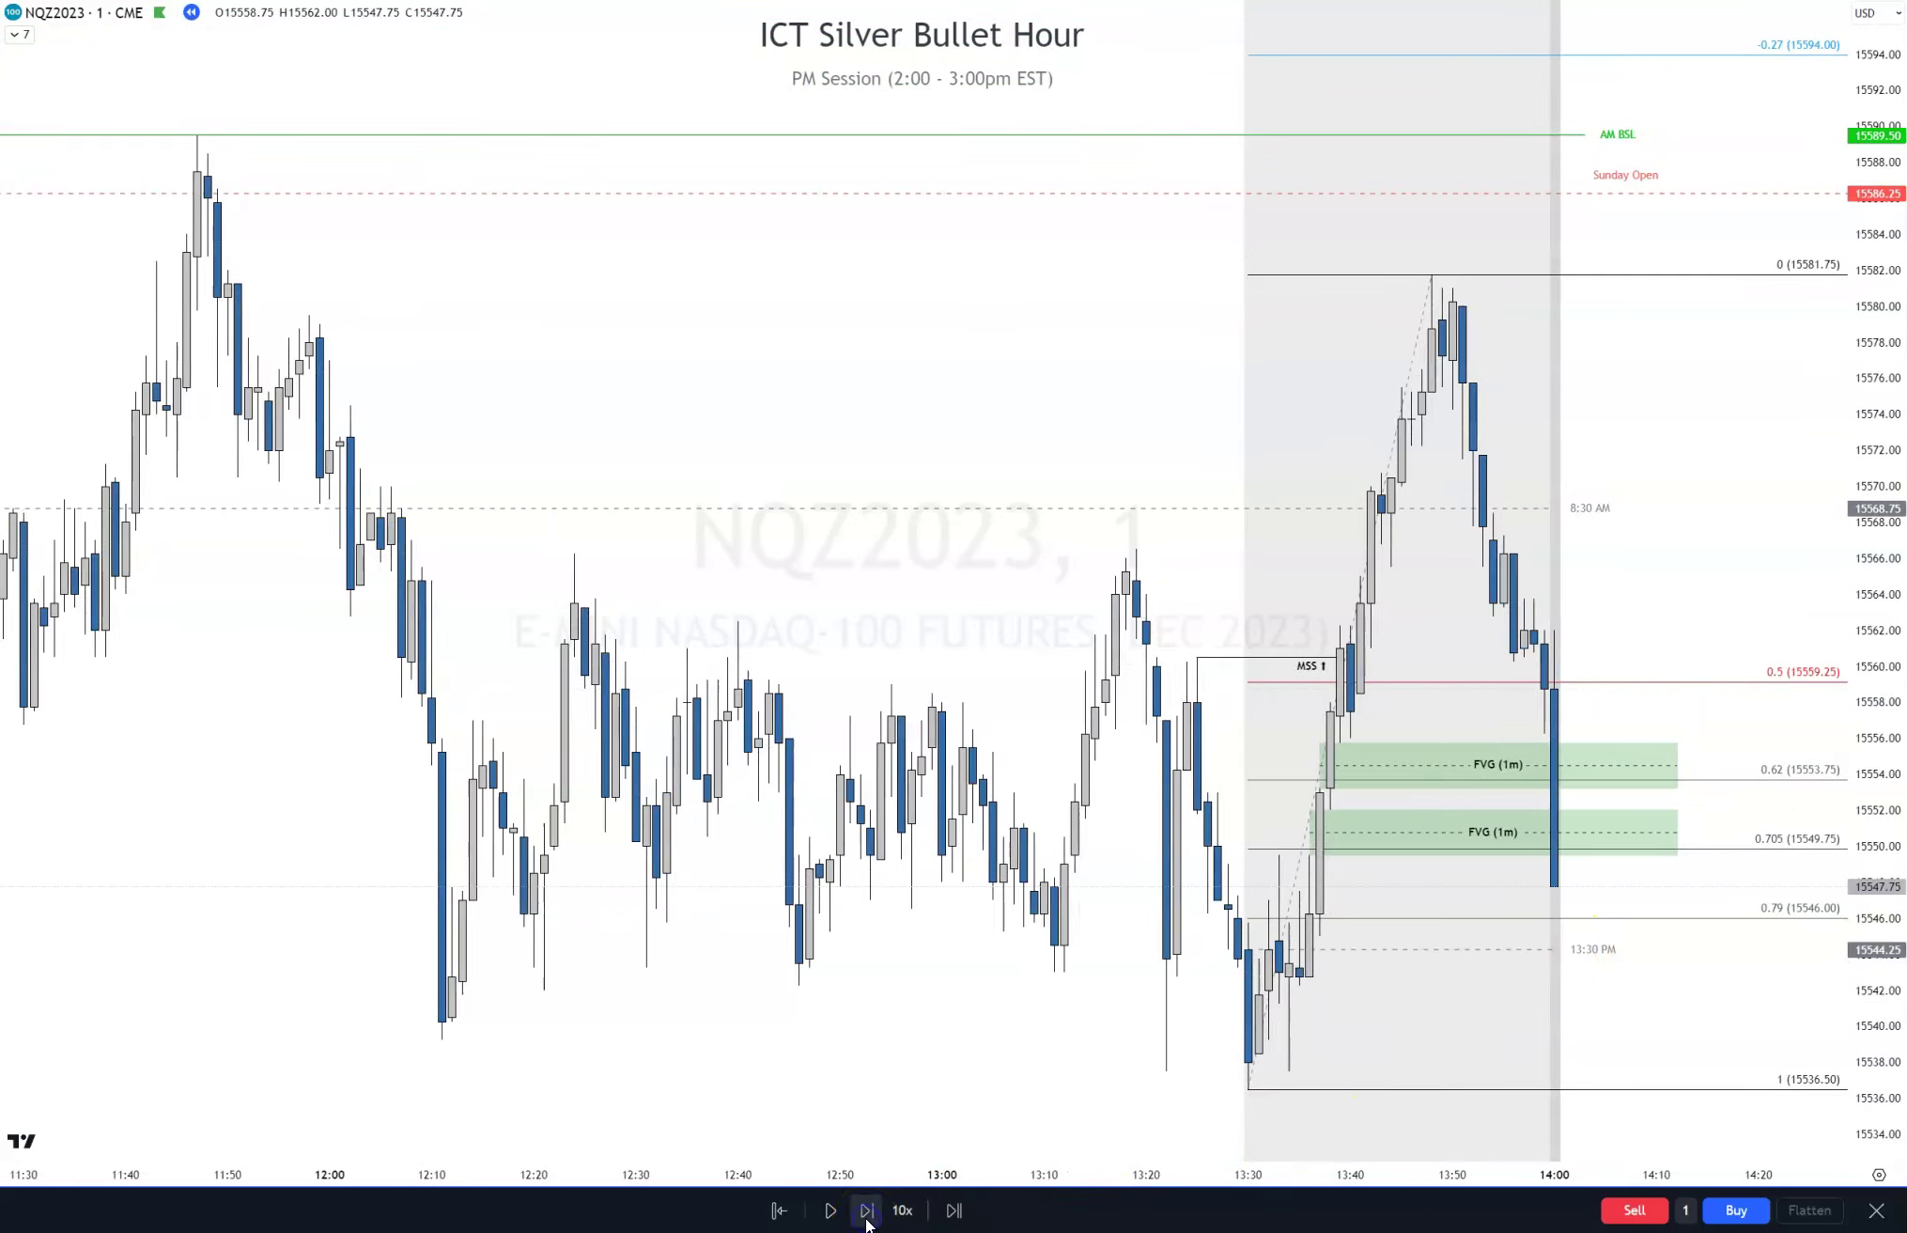
click(867, 1210)
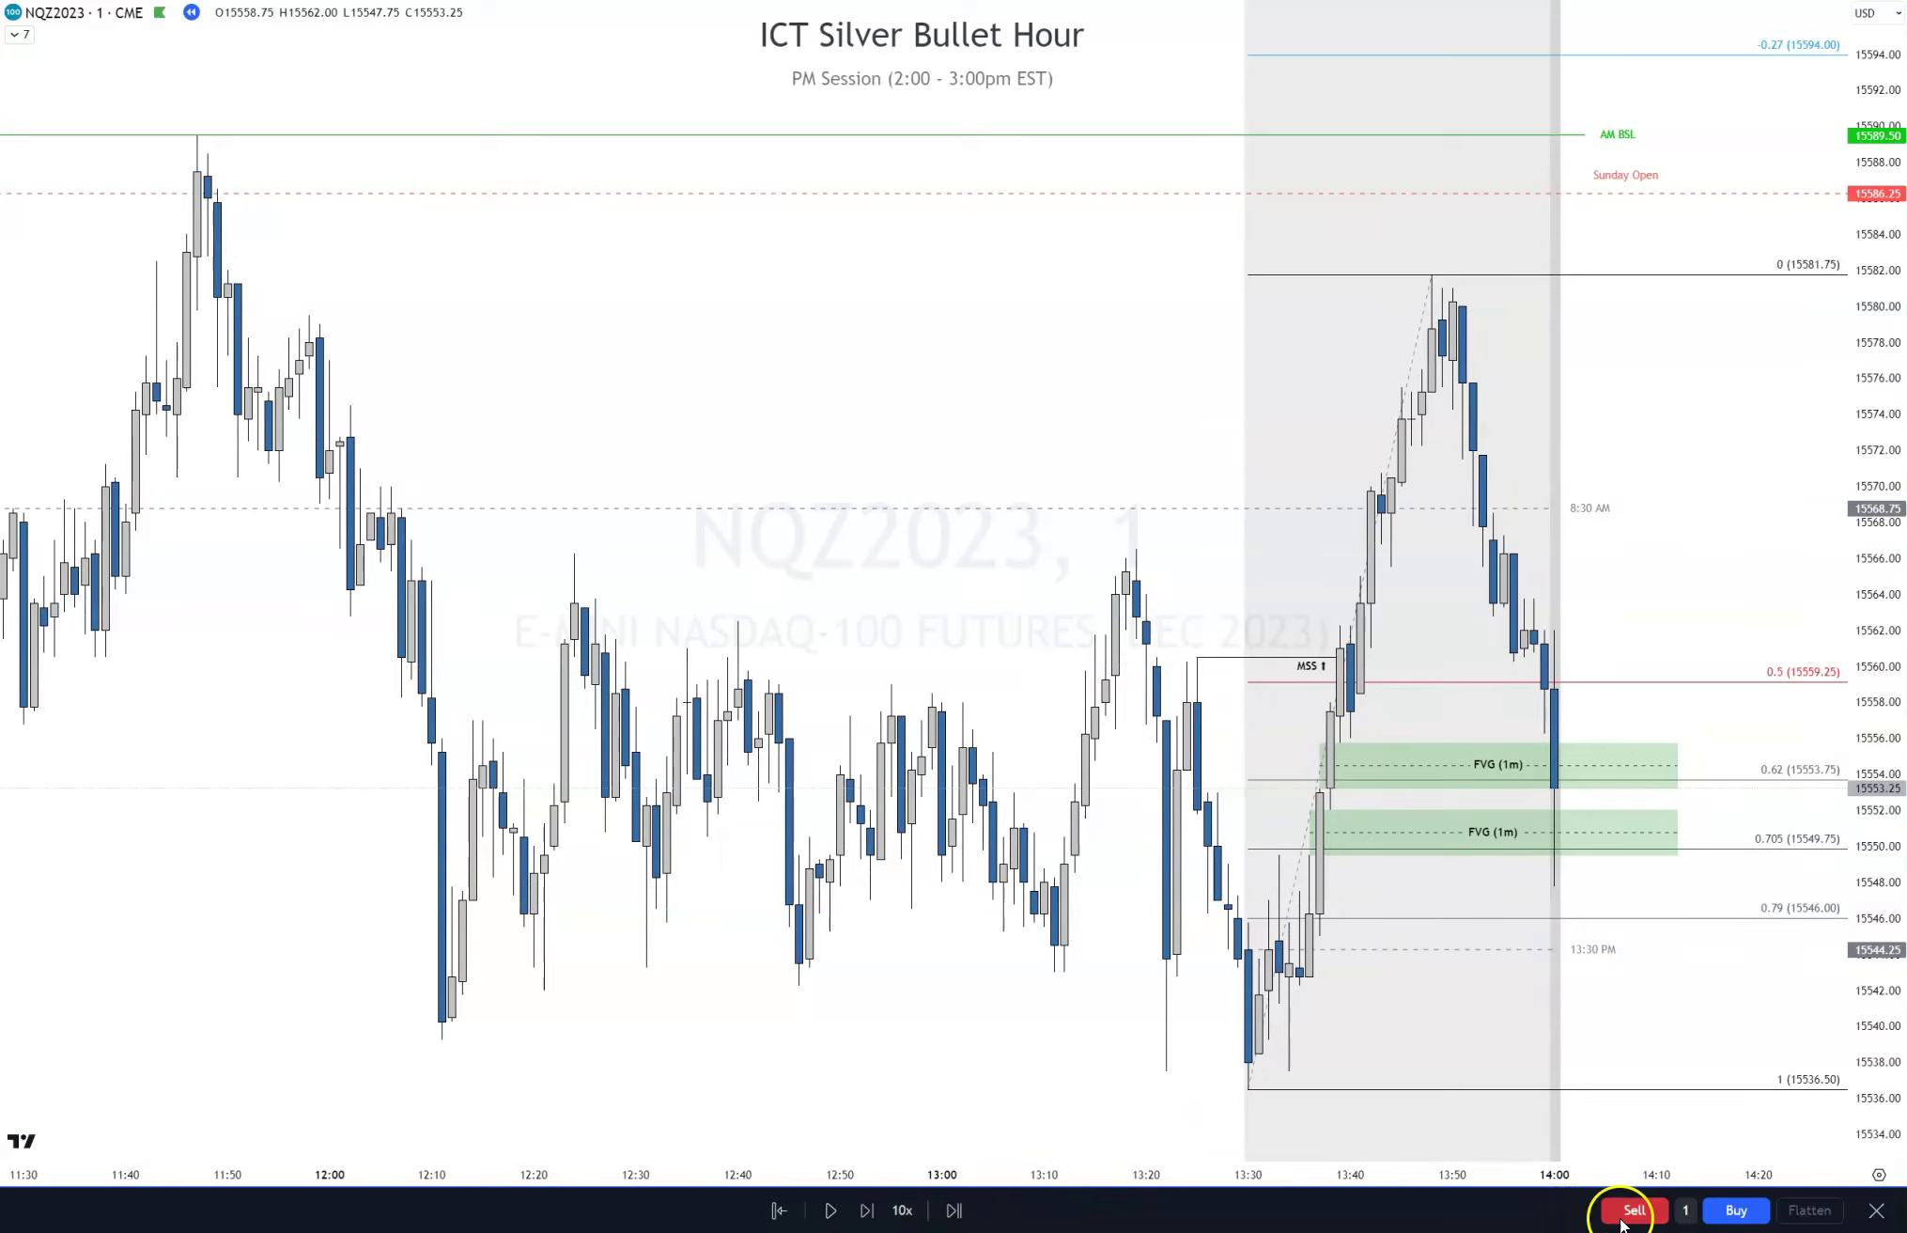
Buy 1 contract at 15553.25 and place a long position drawing with its stop at 15536.00 and target at 15590.25
click(1735, 1210)
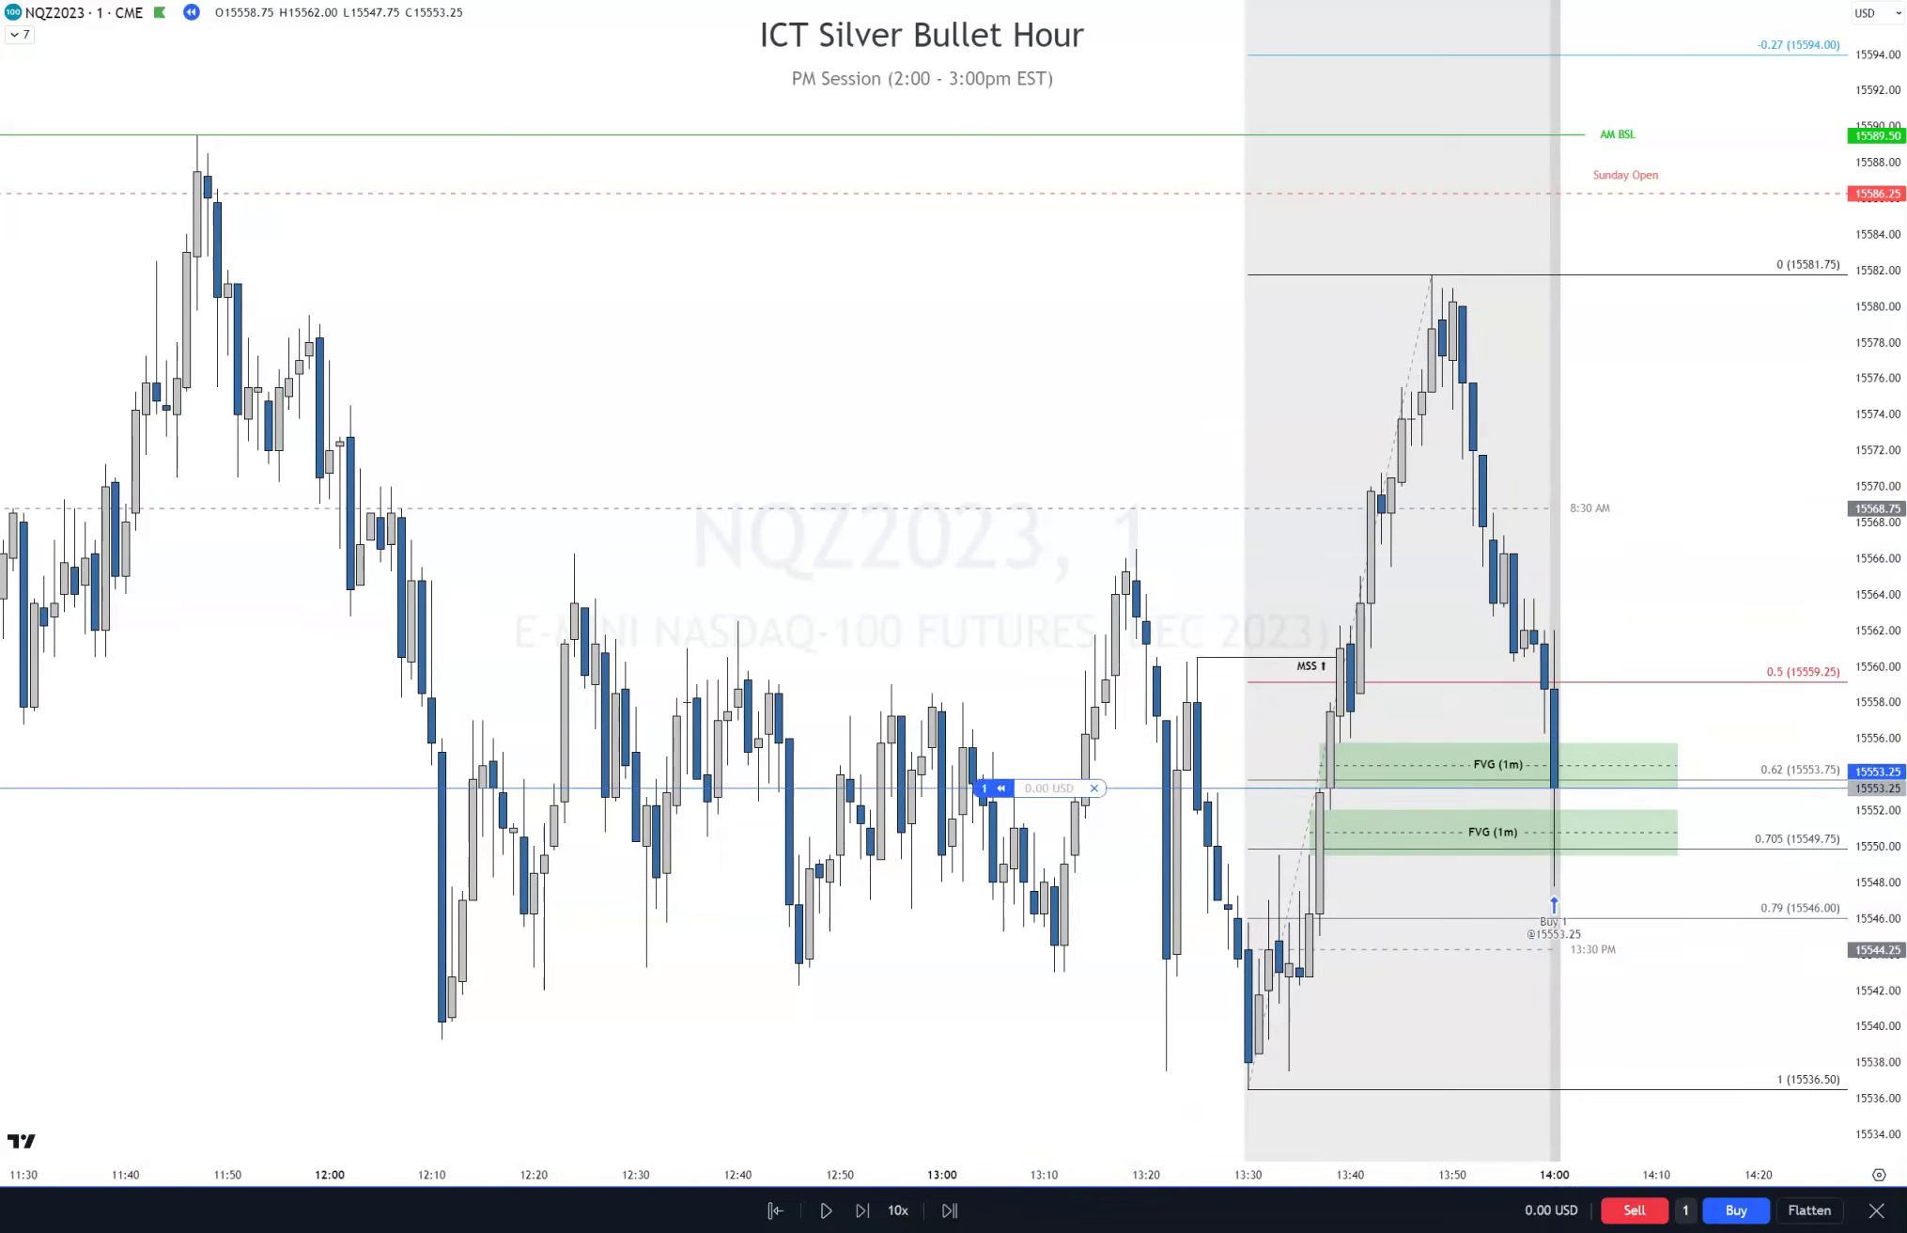
click(1558, 790)
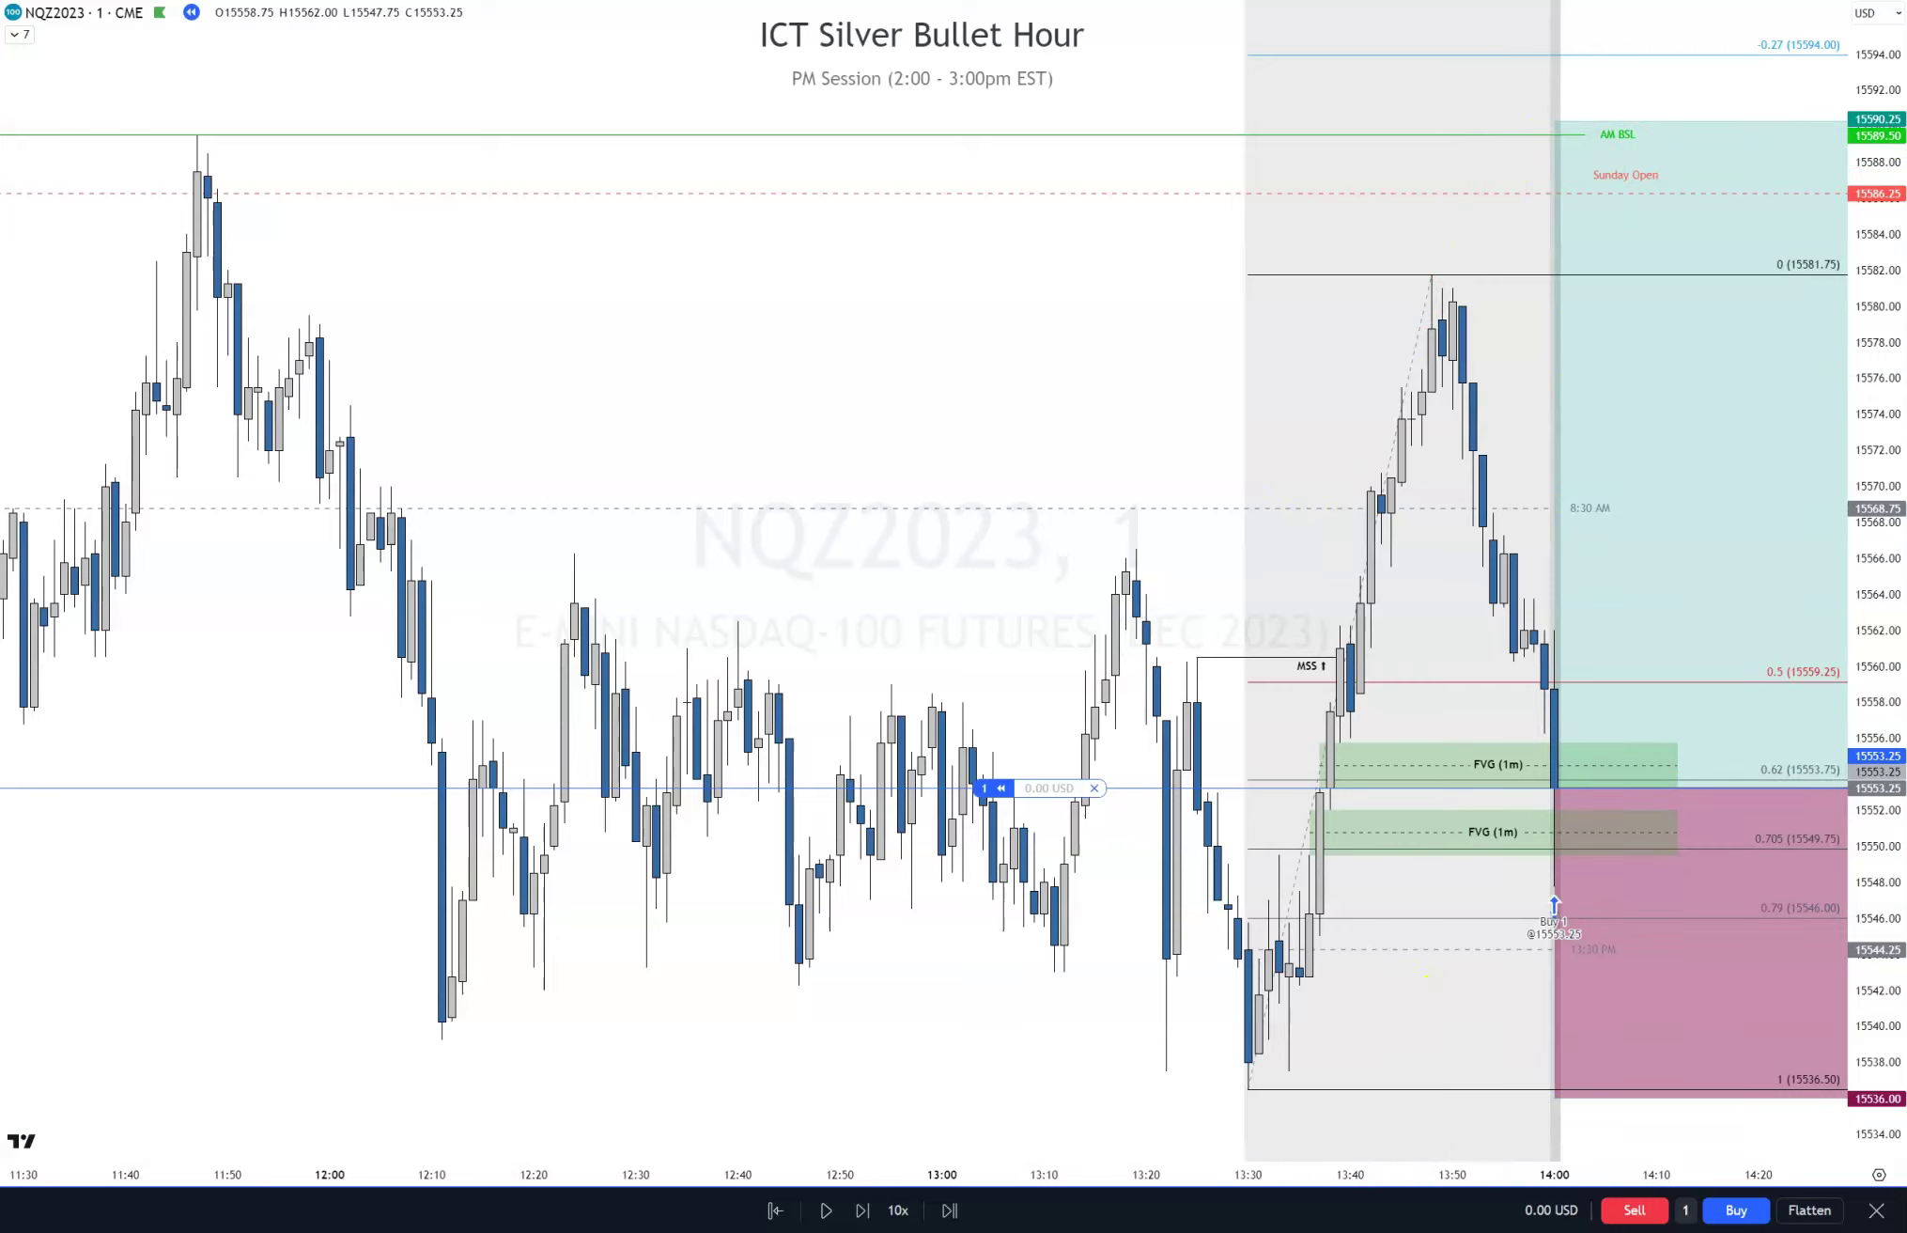
Draw a narrow vertical rectangle near 13:05, spanning about 15543.75 to 15534.50 below the candles
click(972, 959)
click(994, 1103)
drag(996, 1108, 987, 1132)
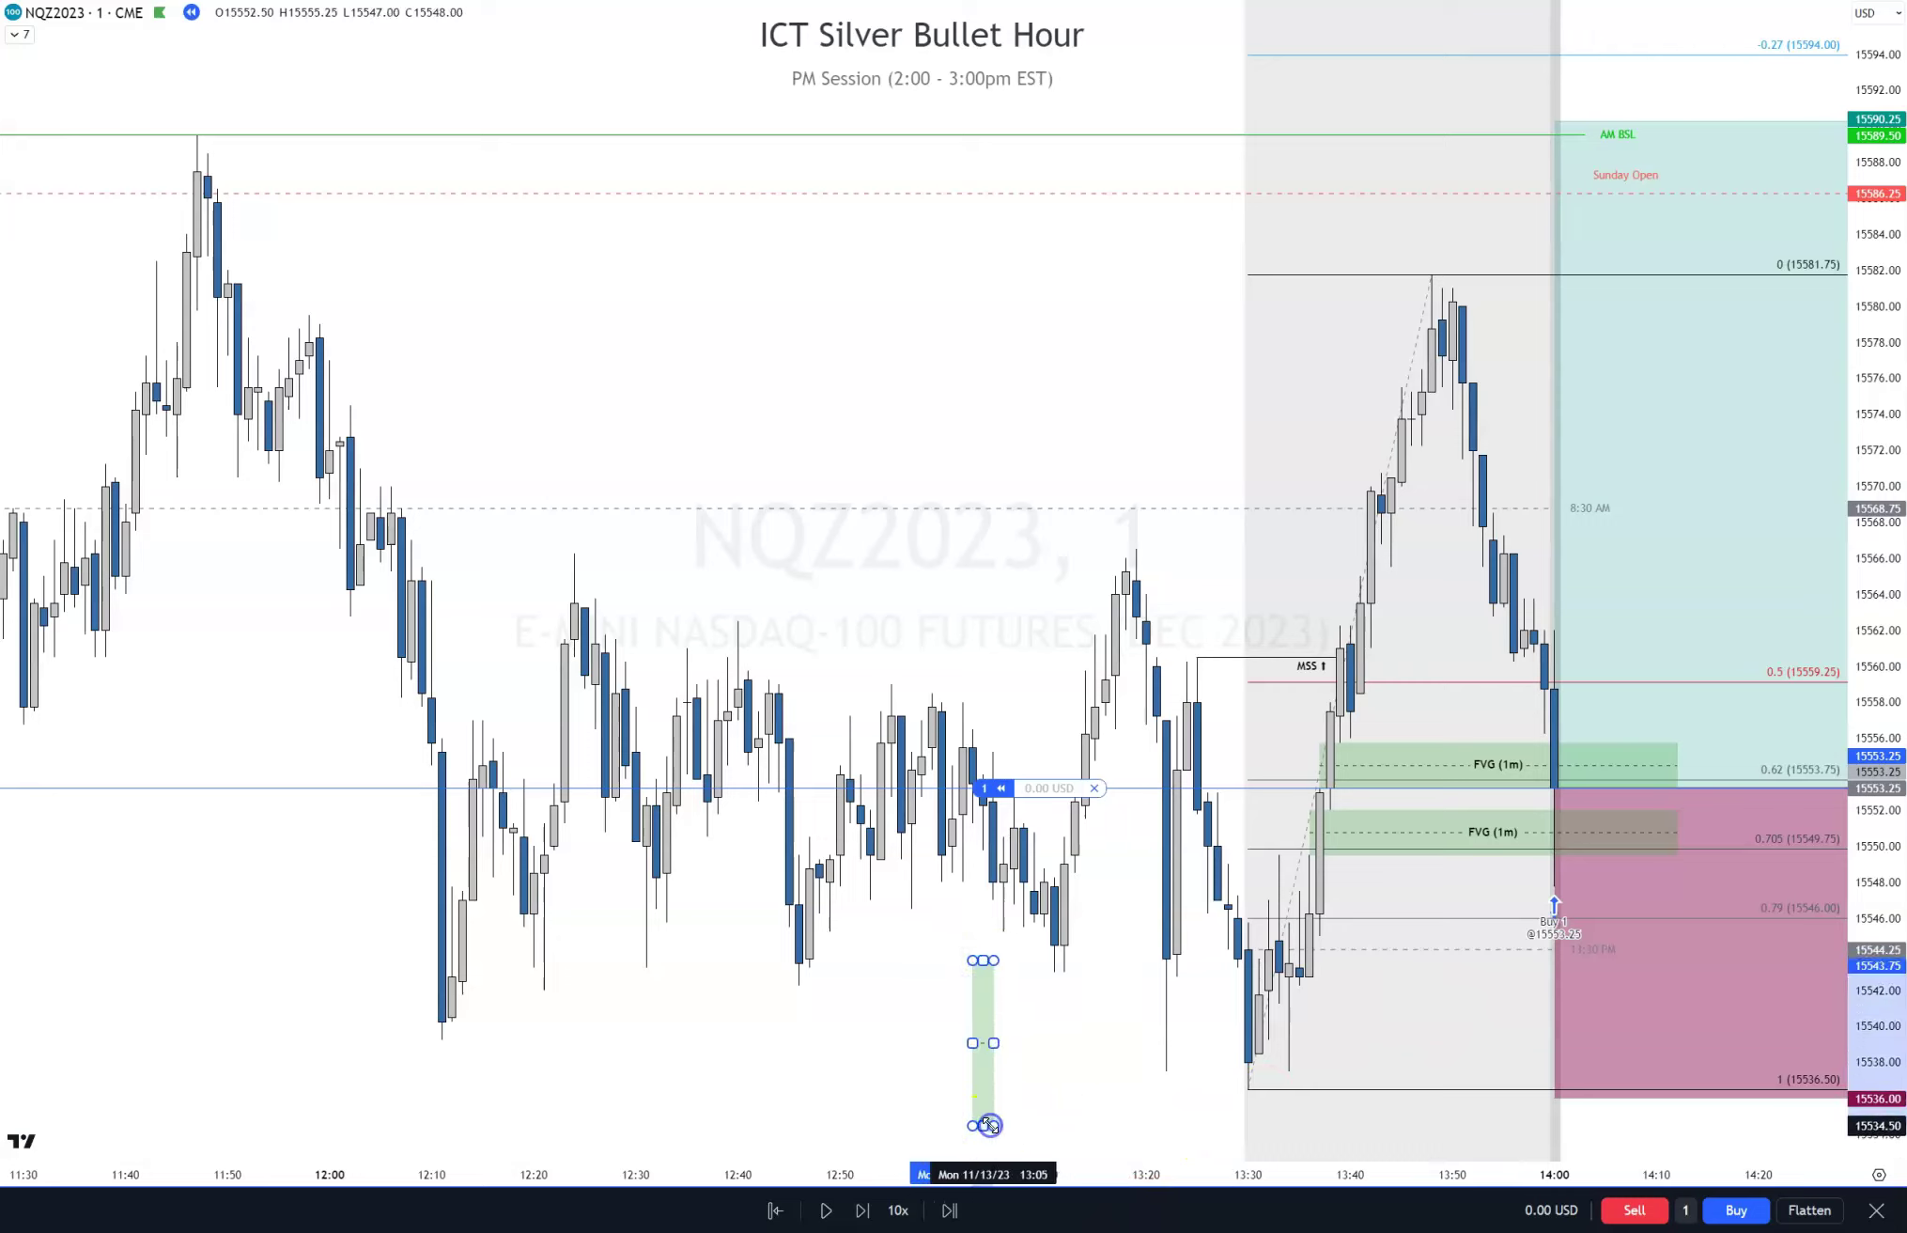
Set the border color of the narrow rectangle to black
right_click(982, 1124)
click(983, 1120)
double_click(983, 1122)
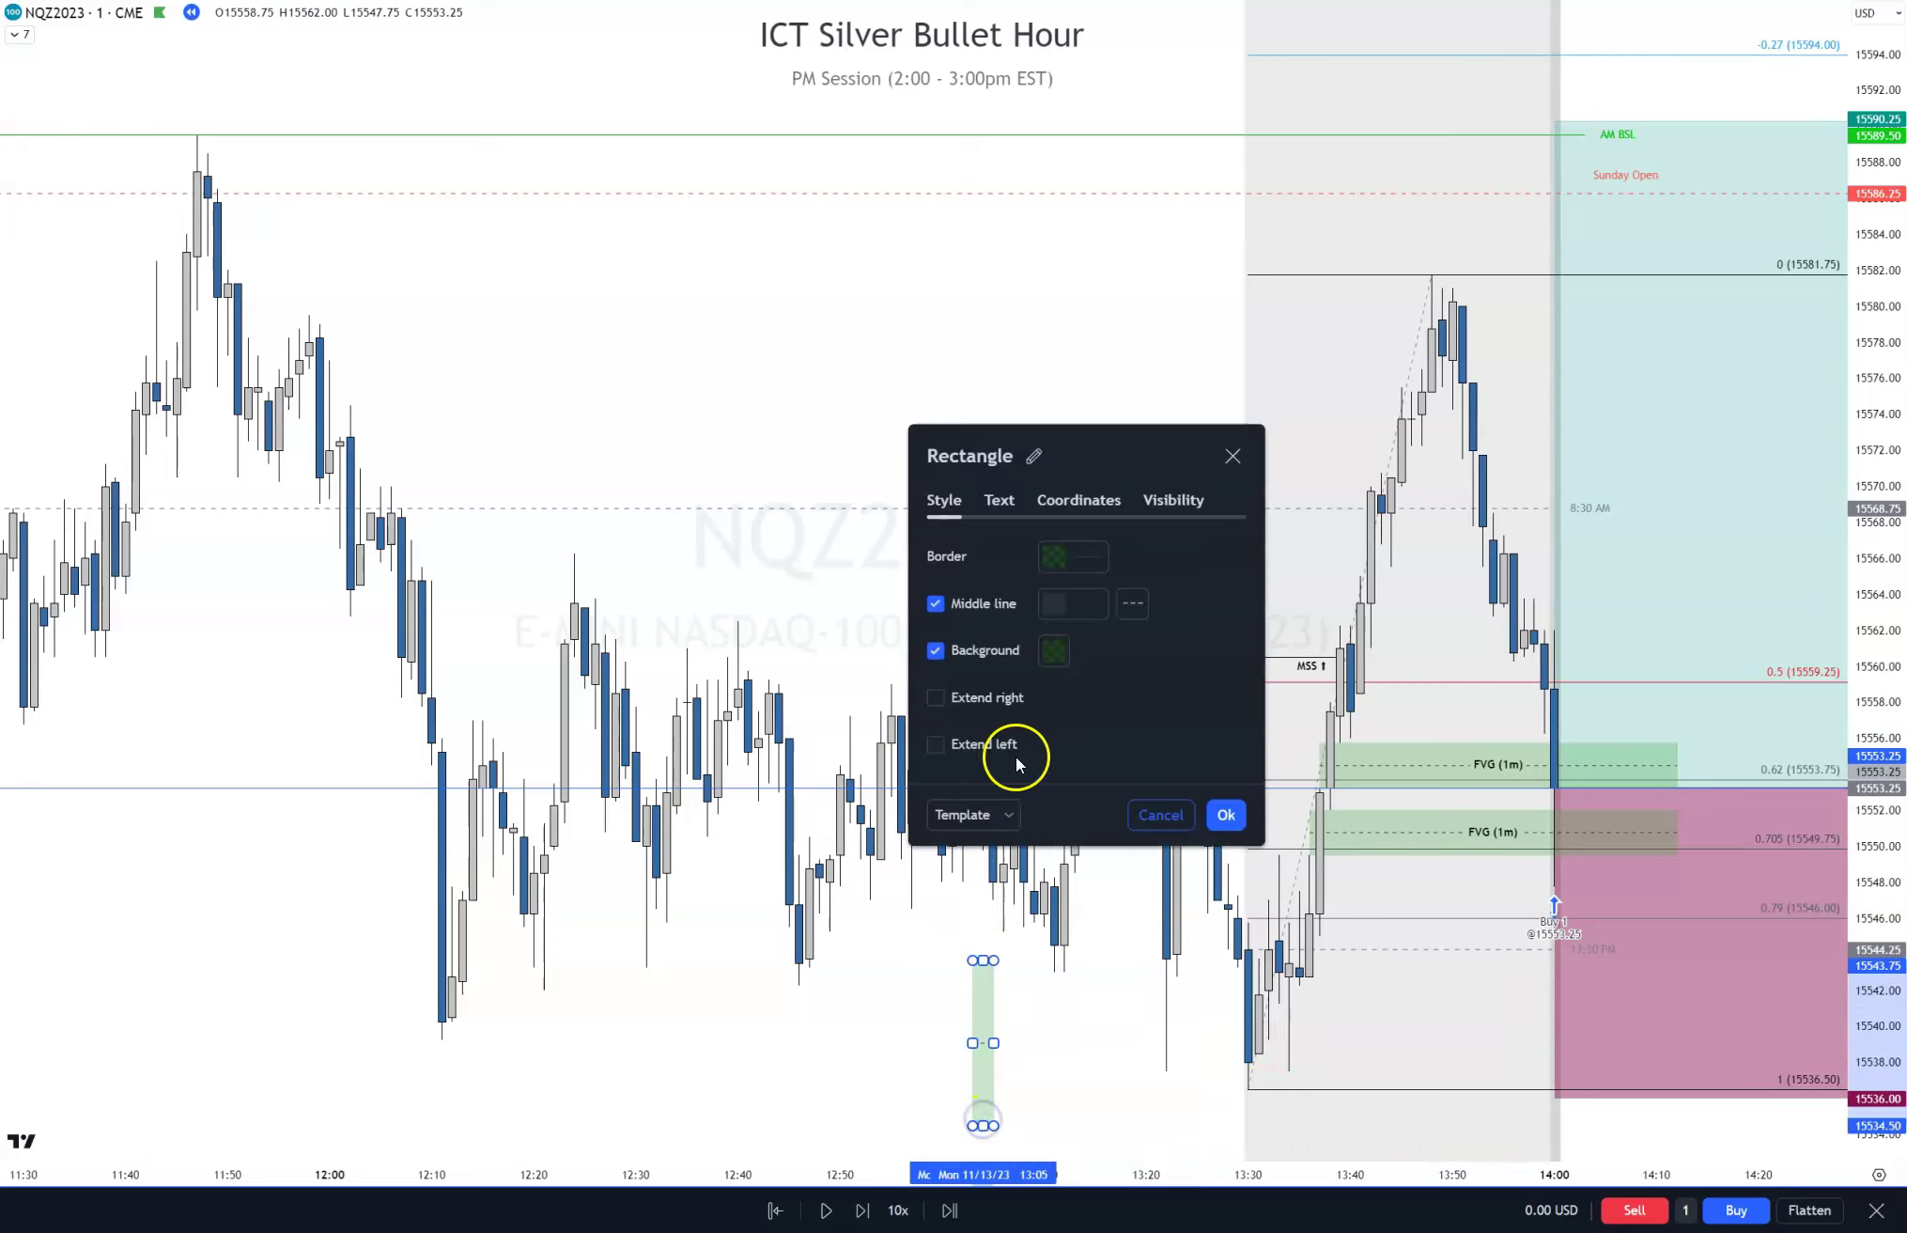
click(1080, 558)
click(1241, 594)
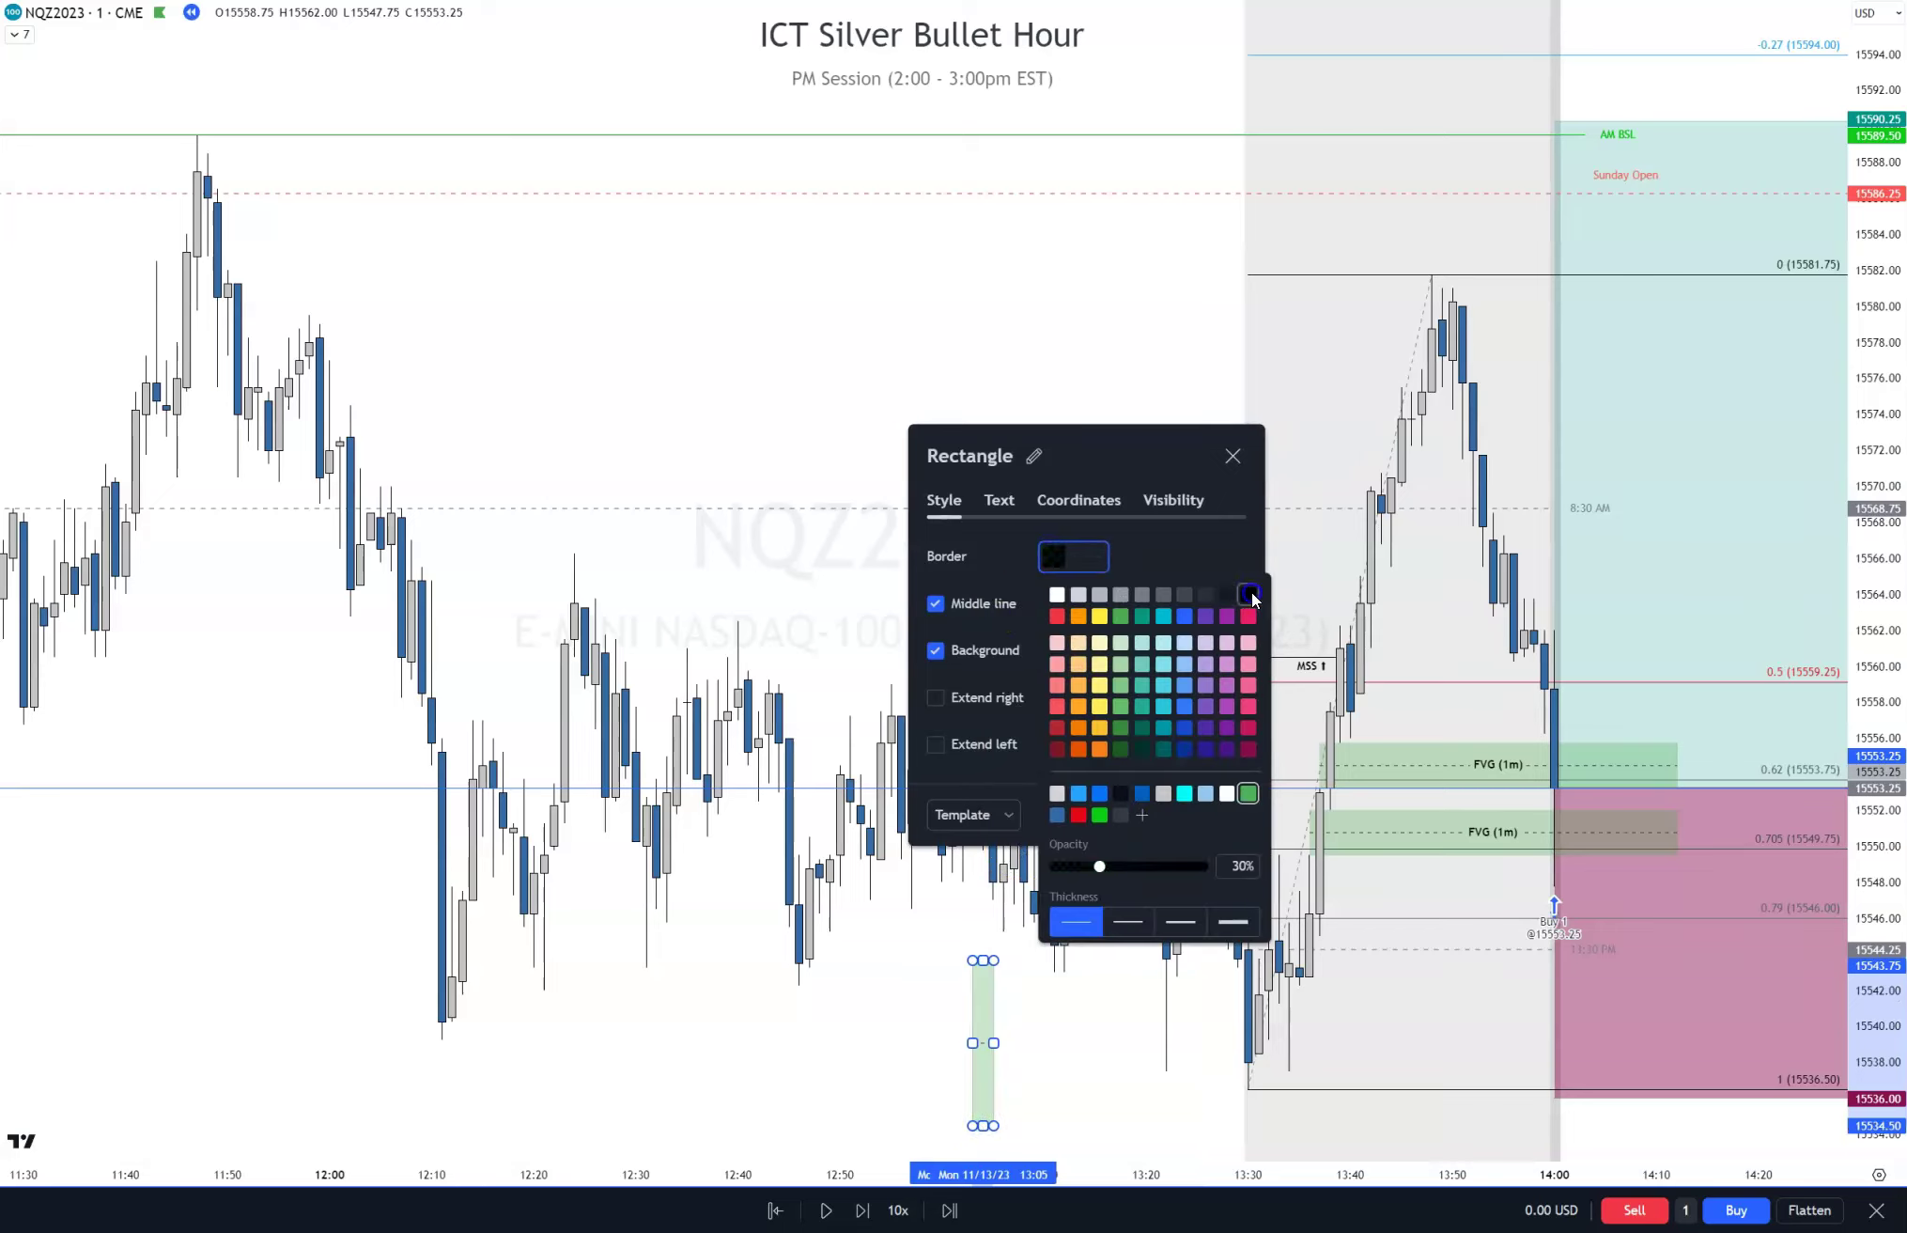
click(1028, 598)
Fill the narrow rectangle with black at 88% opacity and reselect it on the chart
click(1053, 651)
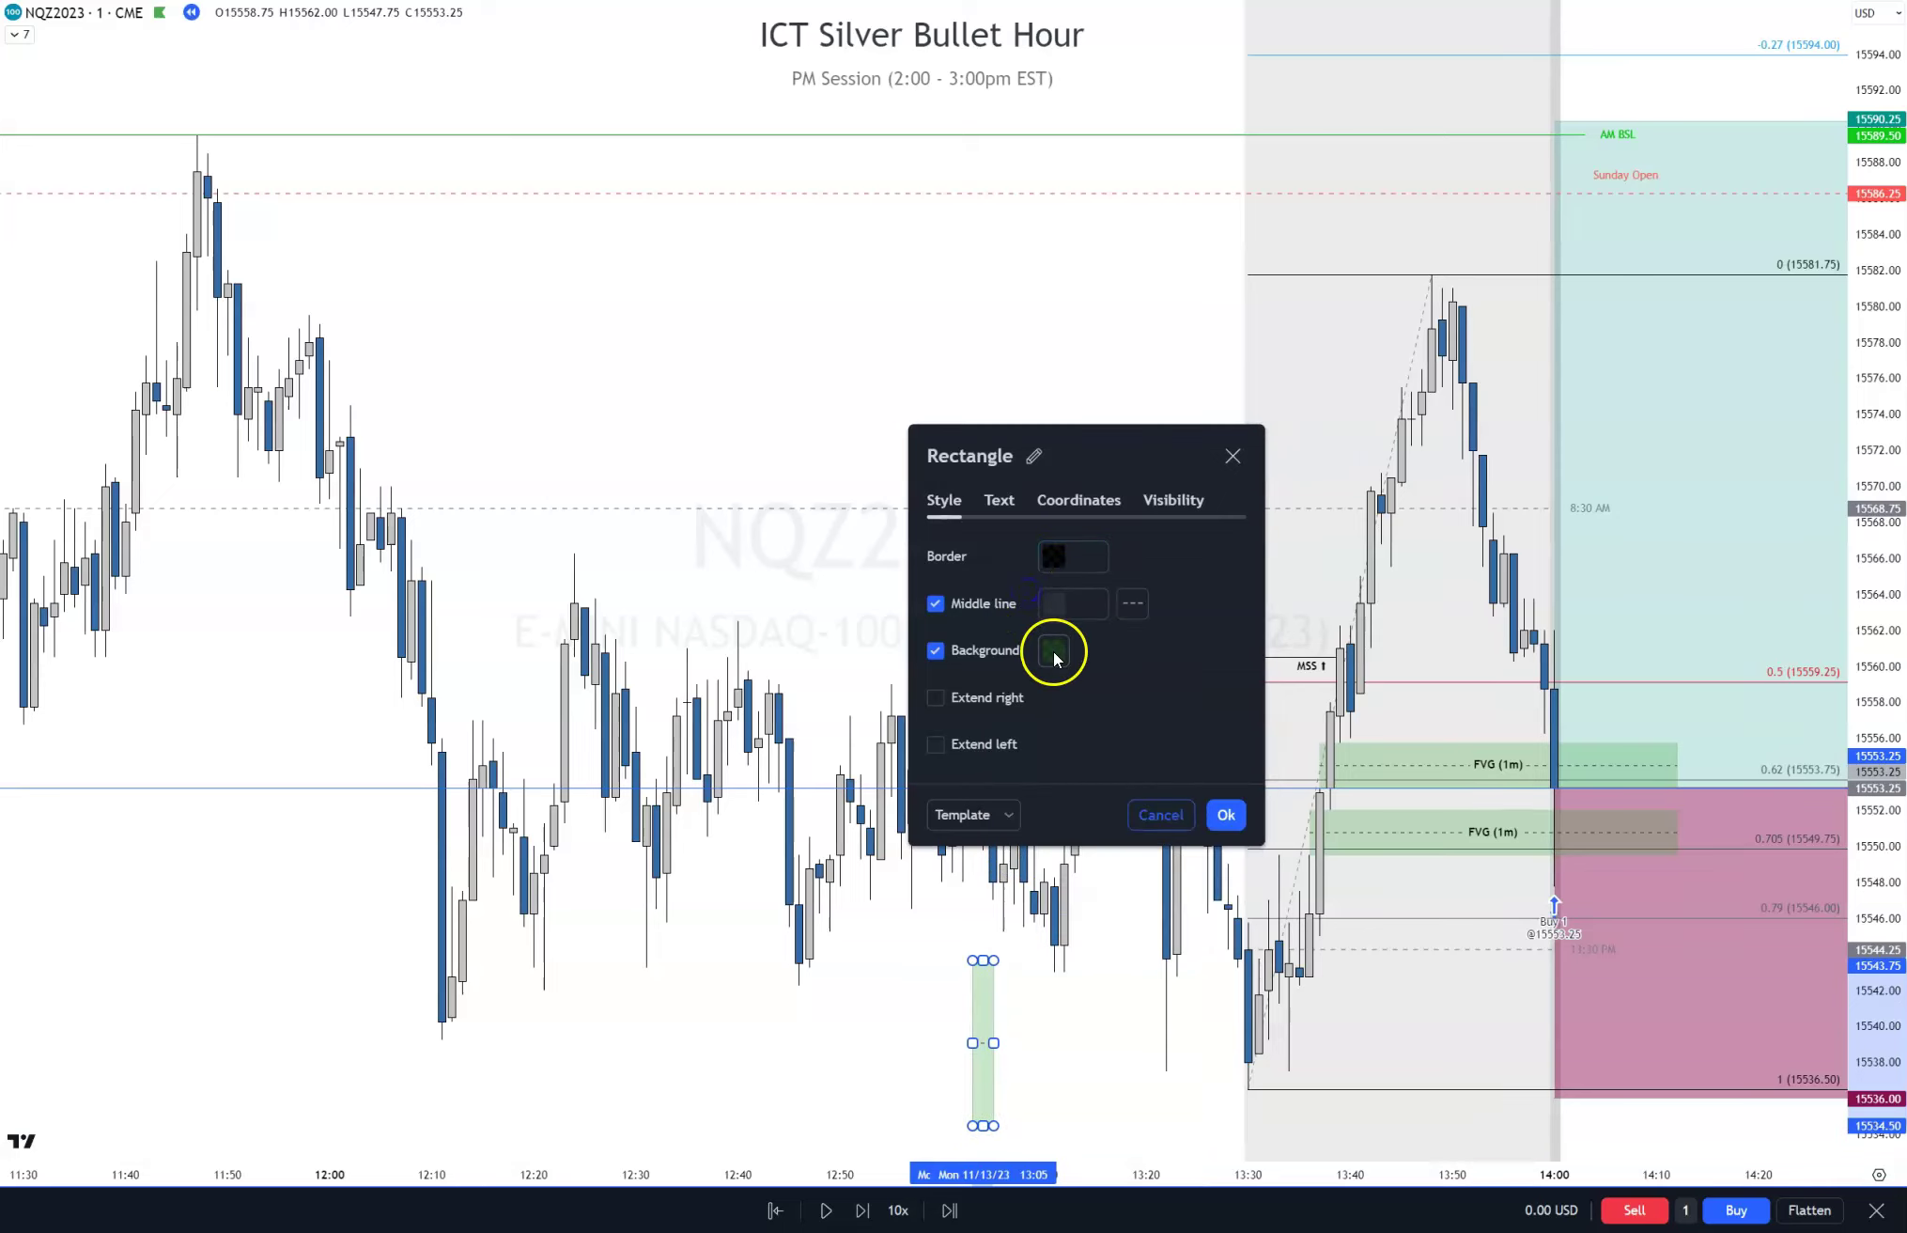
click(1054, 650)
click(1054, 650)
click(1056, 657)
click(1247, 689)
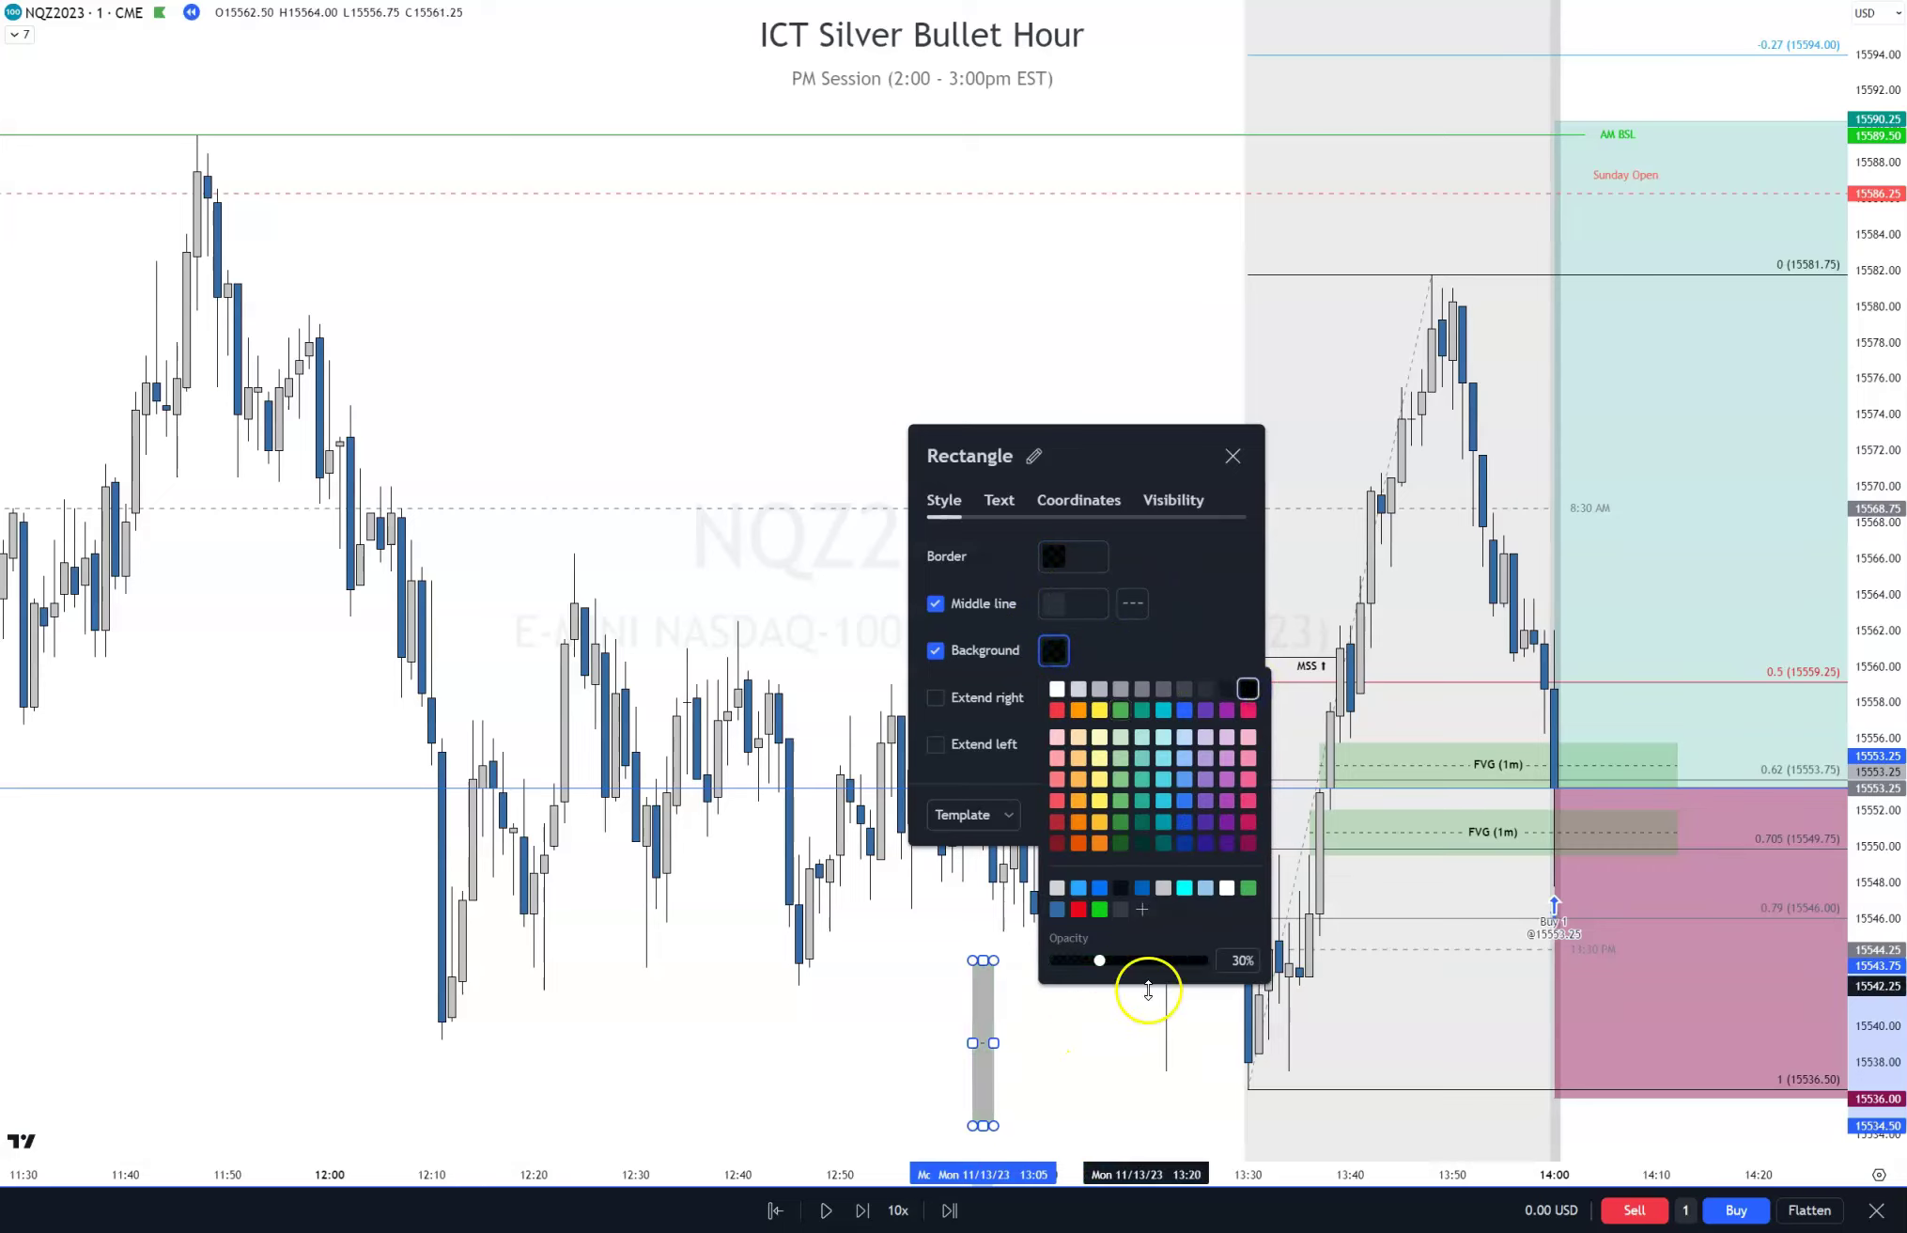
drag(1099, 960, 1184, 961)
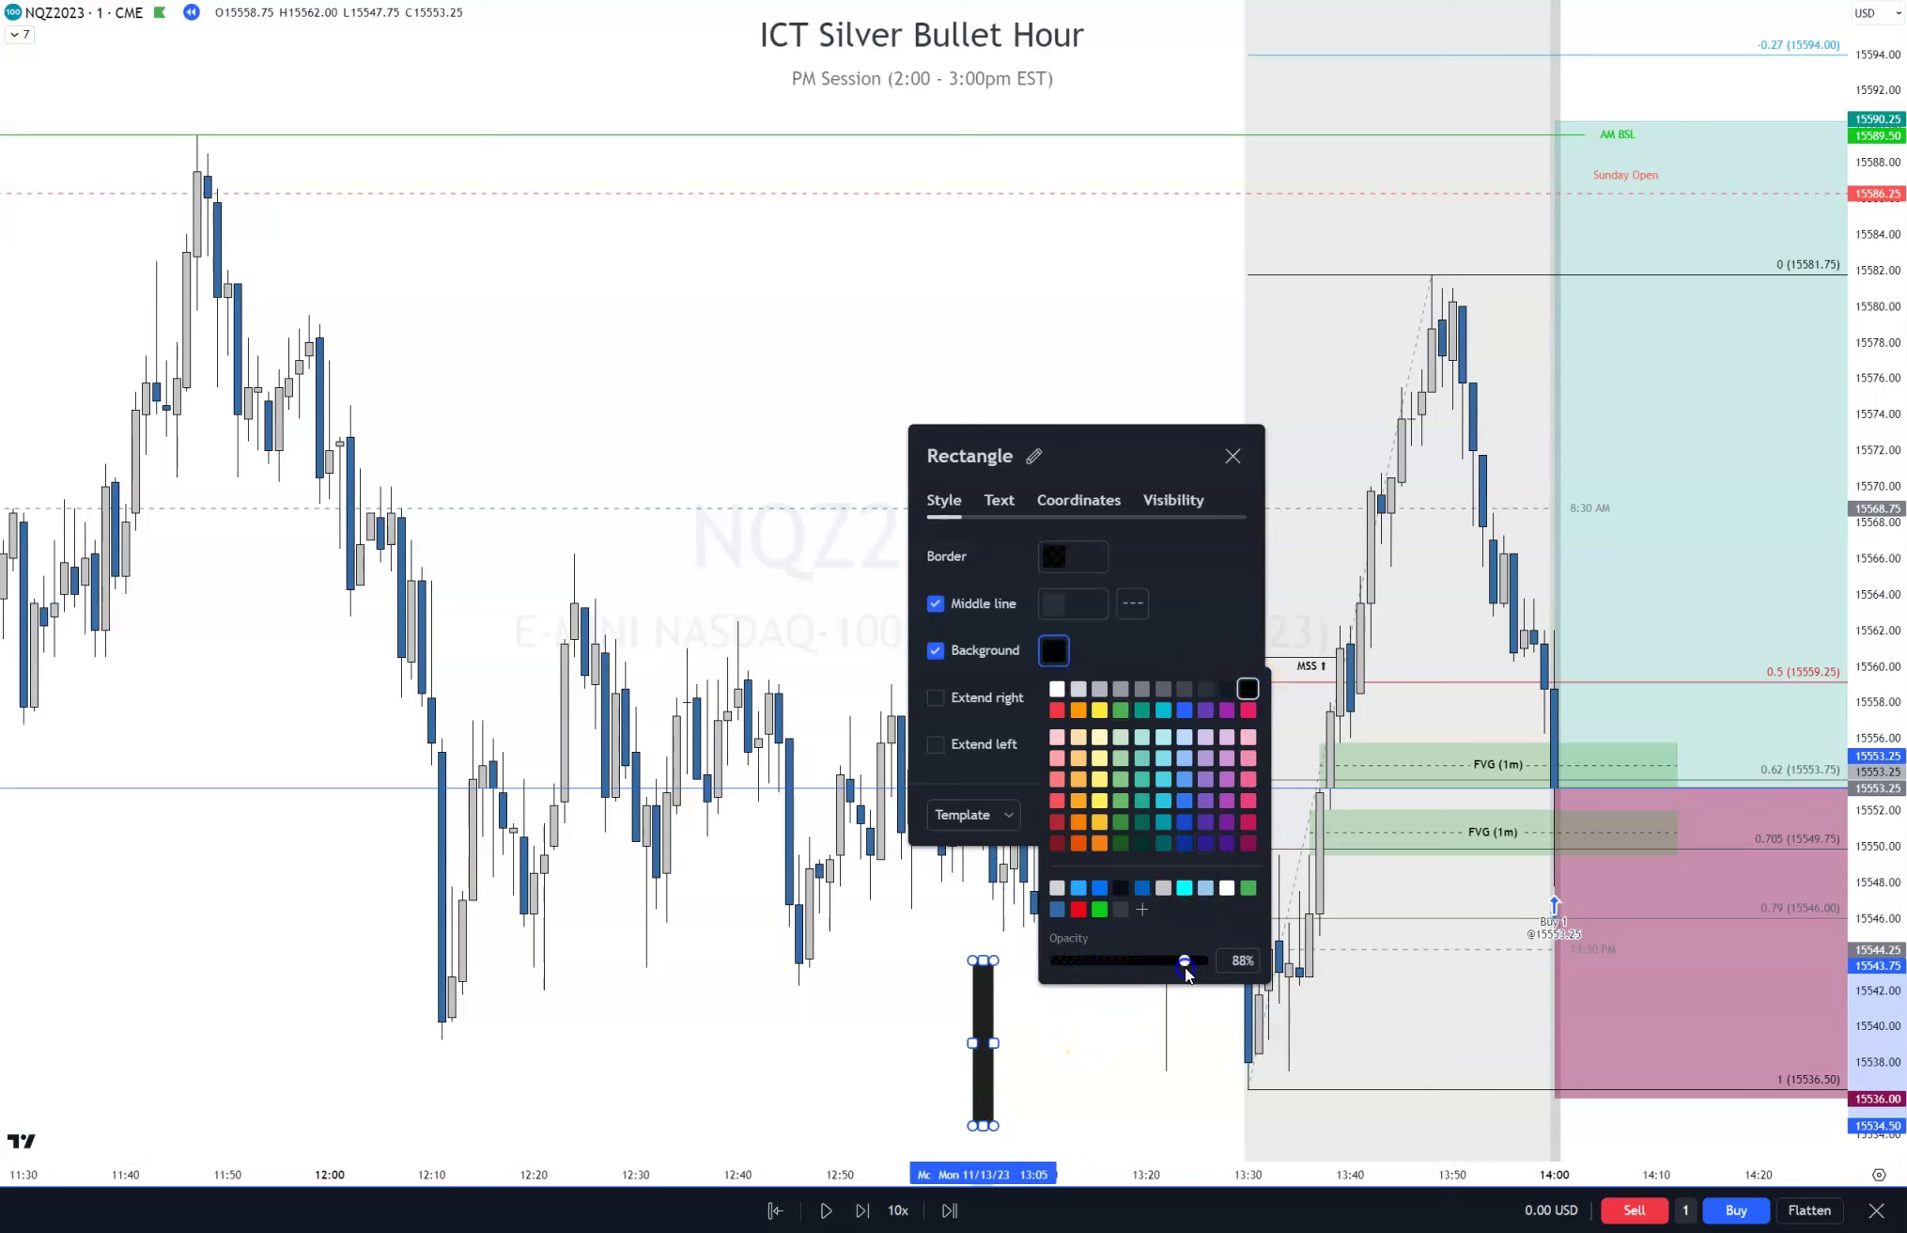
click(1092, 1069)
drag(988, 1059, 1008, 1053)
click(991, 1043)
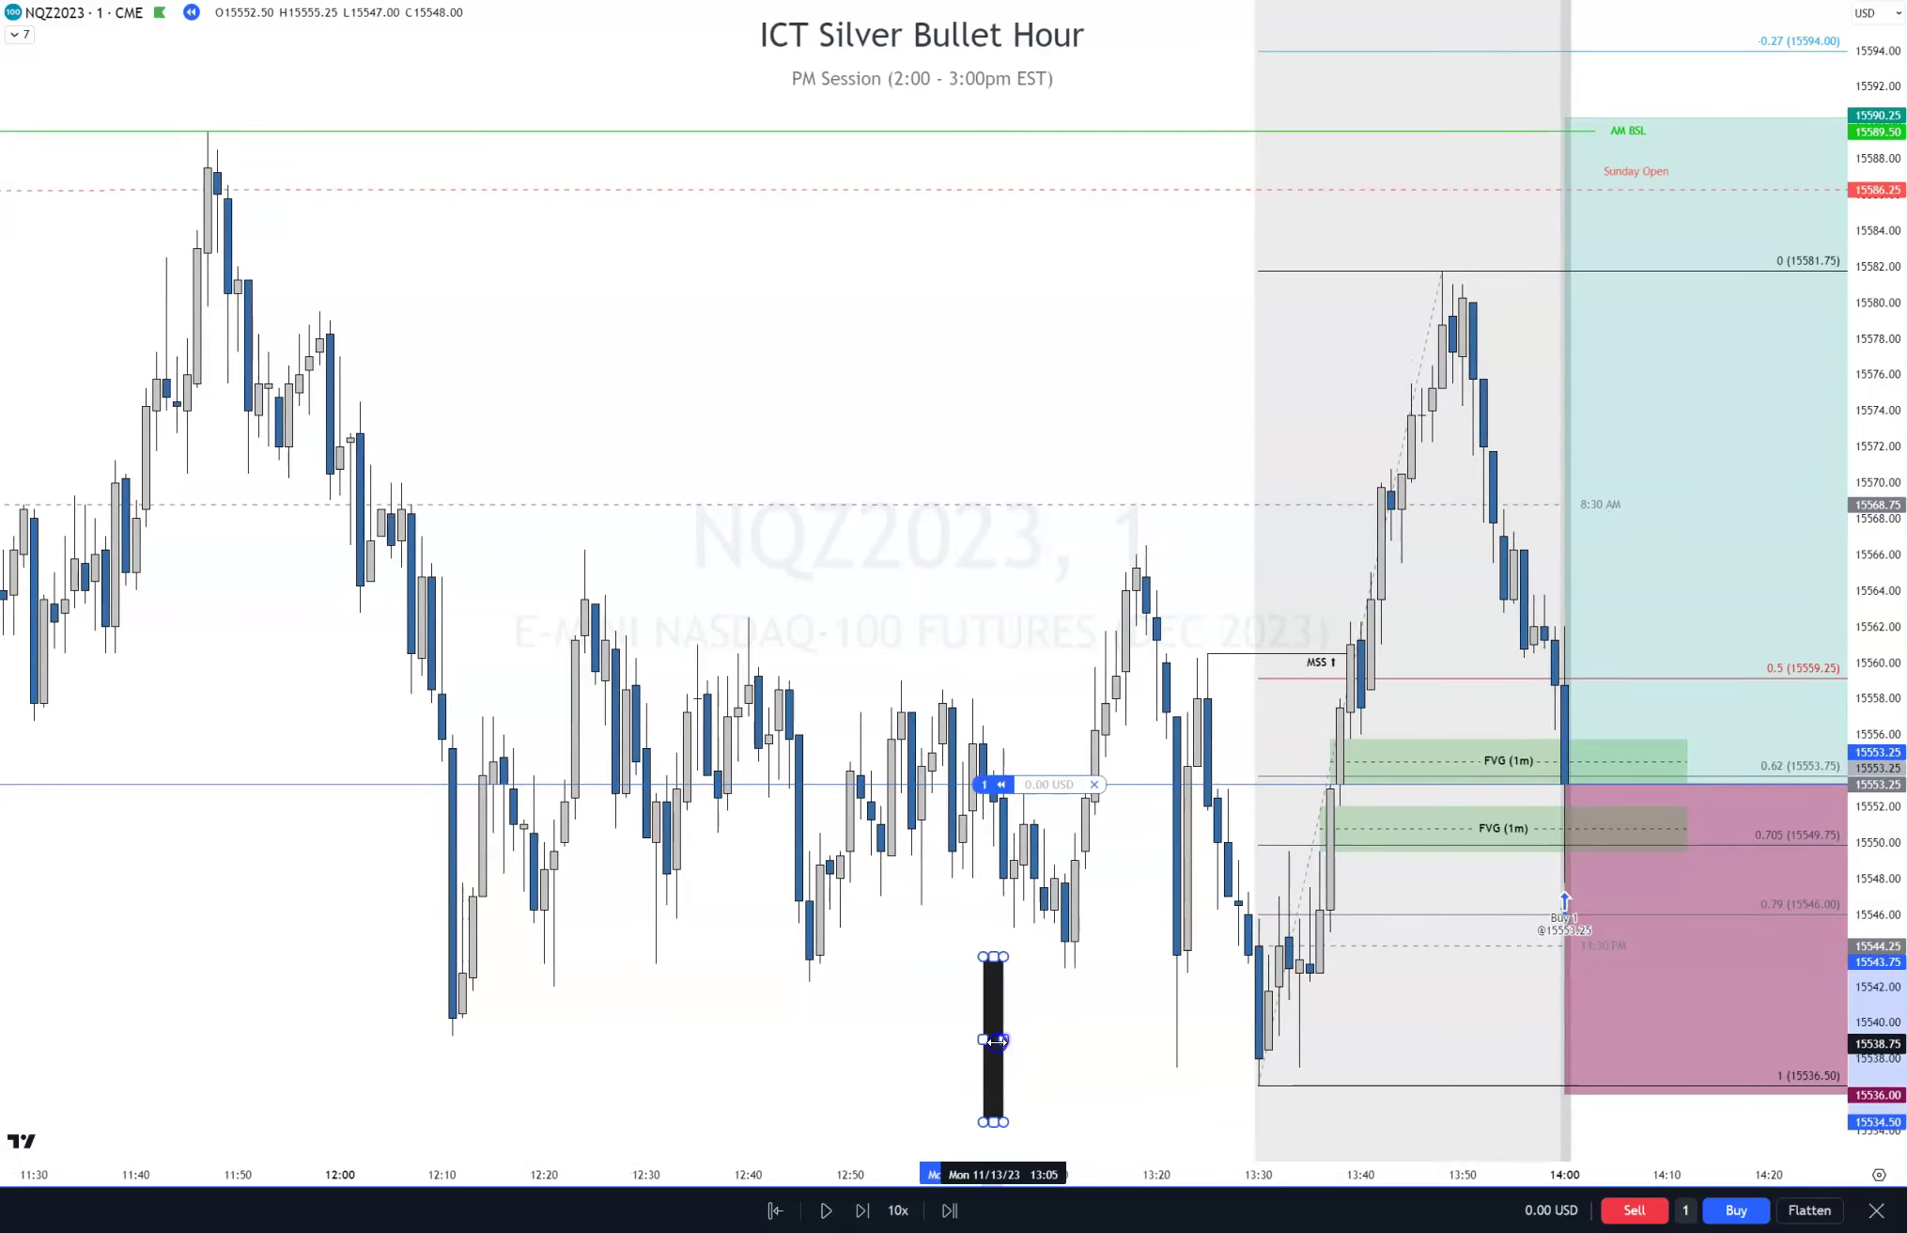
Move the black rectangle beside the 14:00 candle so it spans from the 15553.25 entry down to 15544.25
click(1008, 1012)
mouse_move(1008, 1012)
mouse_down()
mouse_move(1086, 1016)
mouse_move(1035, 1024)
mouse_move(979, 996)
mouse_move(1579, 971)
mouse_move(1639, 839)
mouse_move(1586, 815)
mouse_up()
click(967, 1000)
click(994, 992)
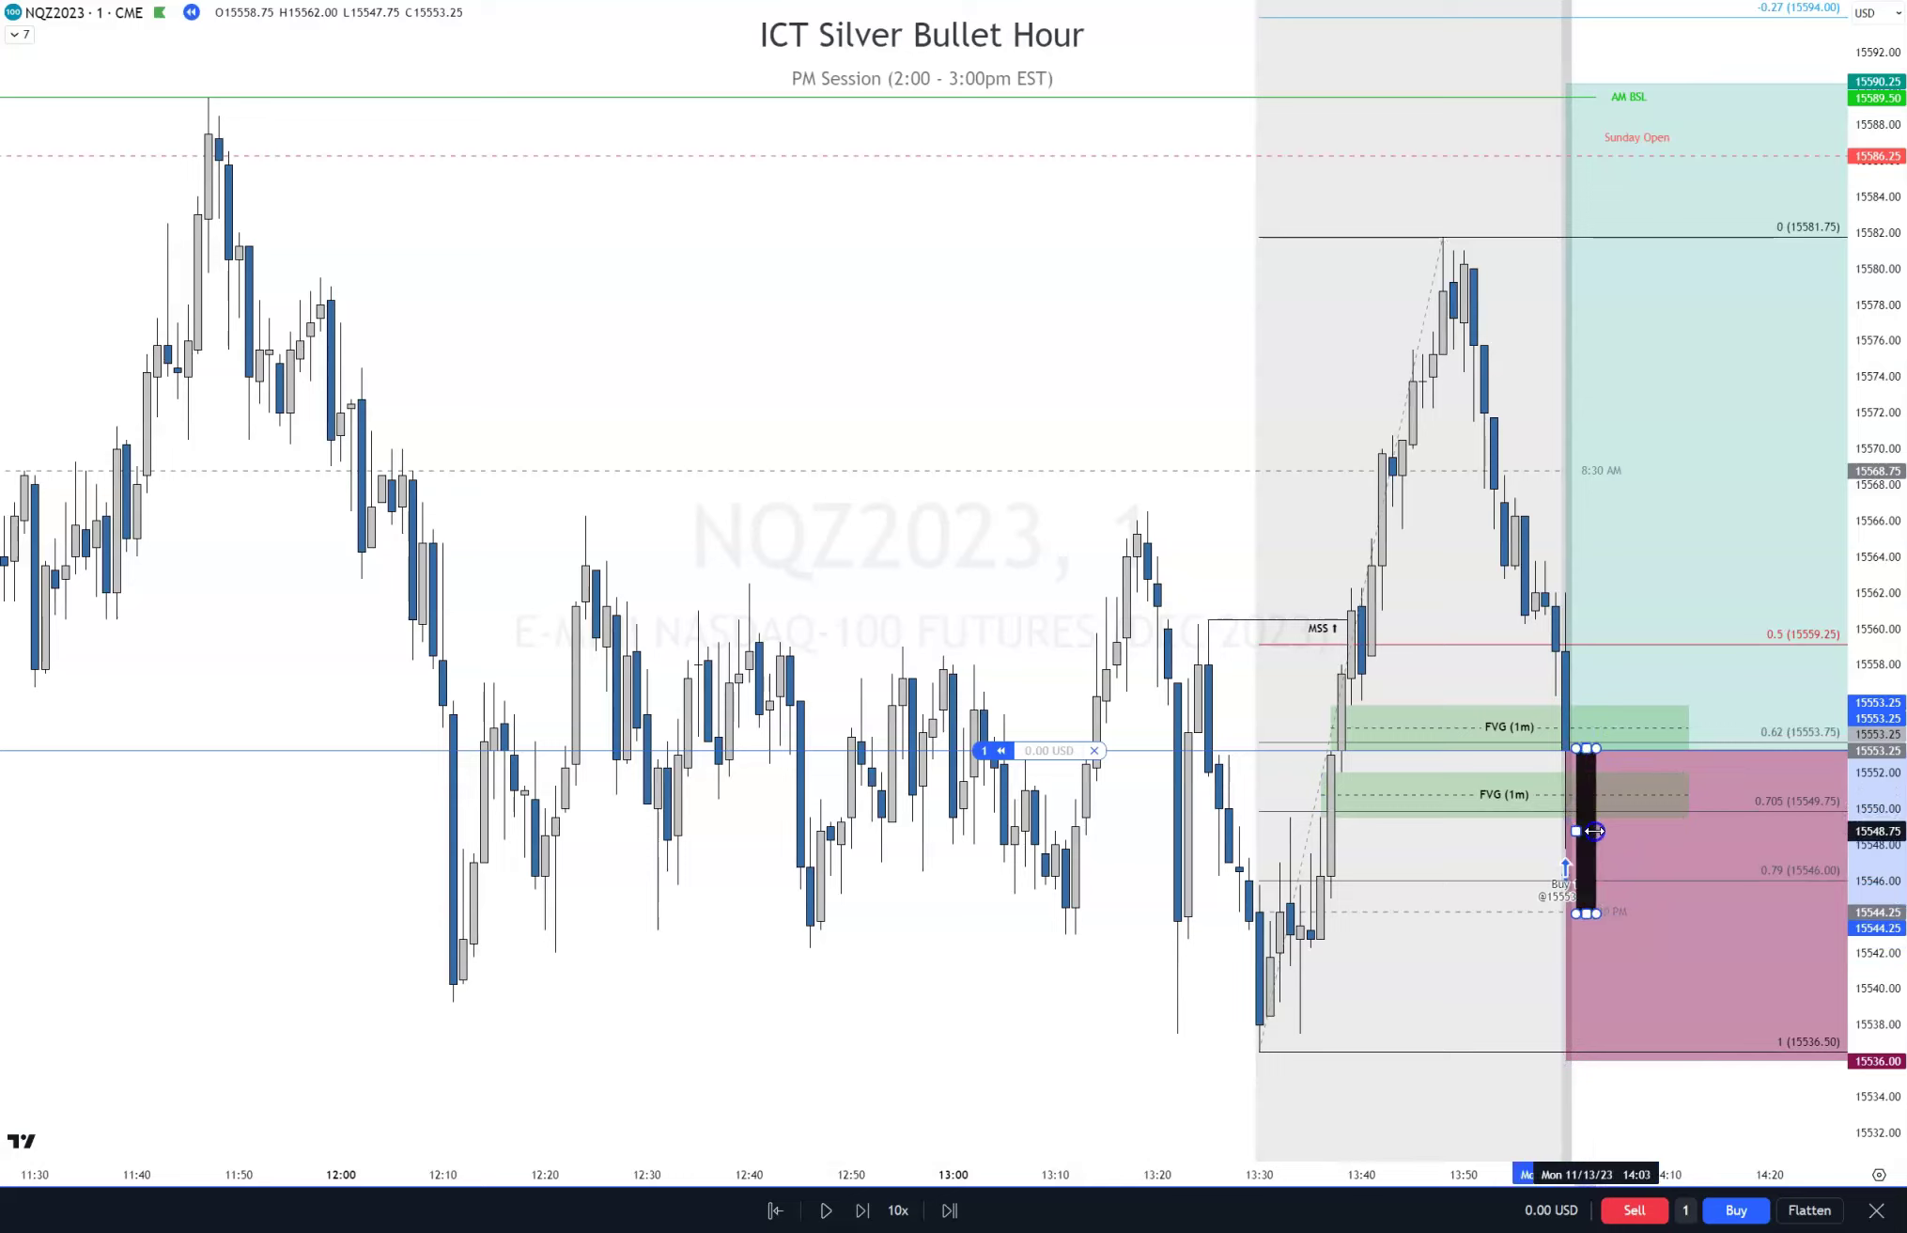
Examine the two FVG zones, the entry level and the long position's stop area around the black rectangle
click(1505, 852)
click(1711, 821)
click(1524, 931)
click(1595, 933)
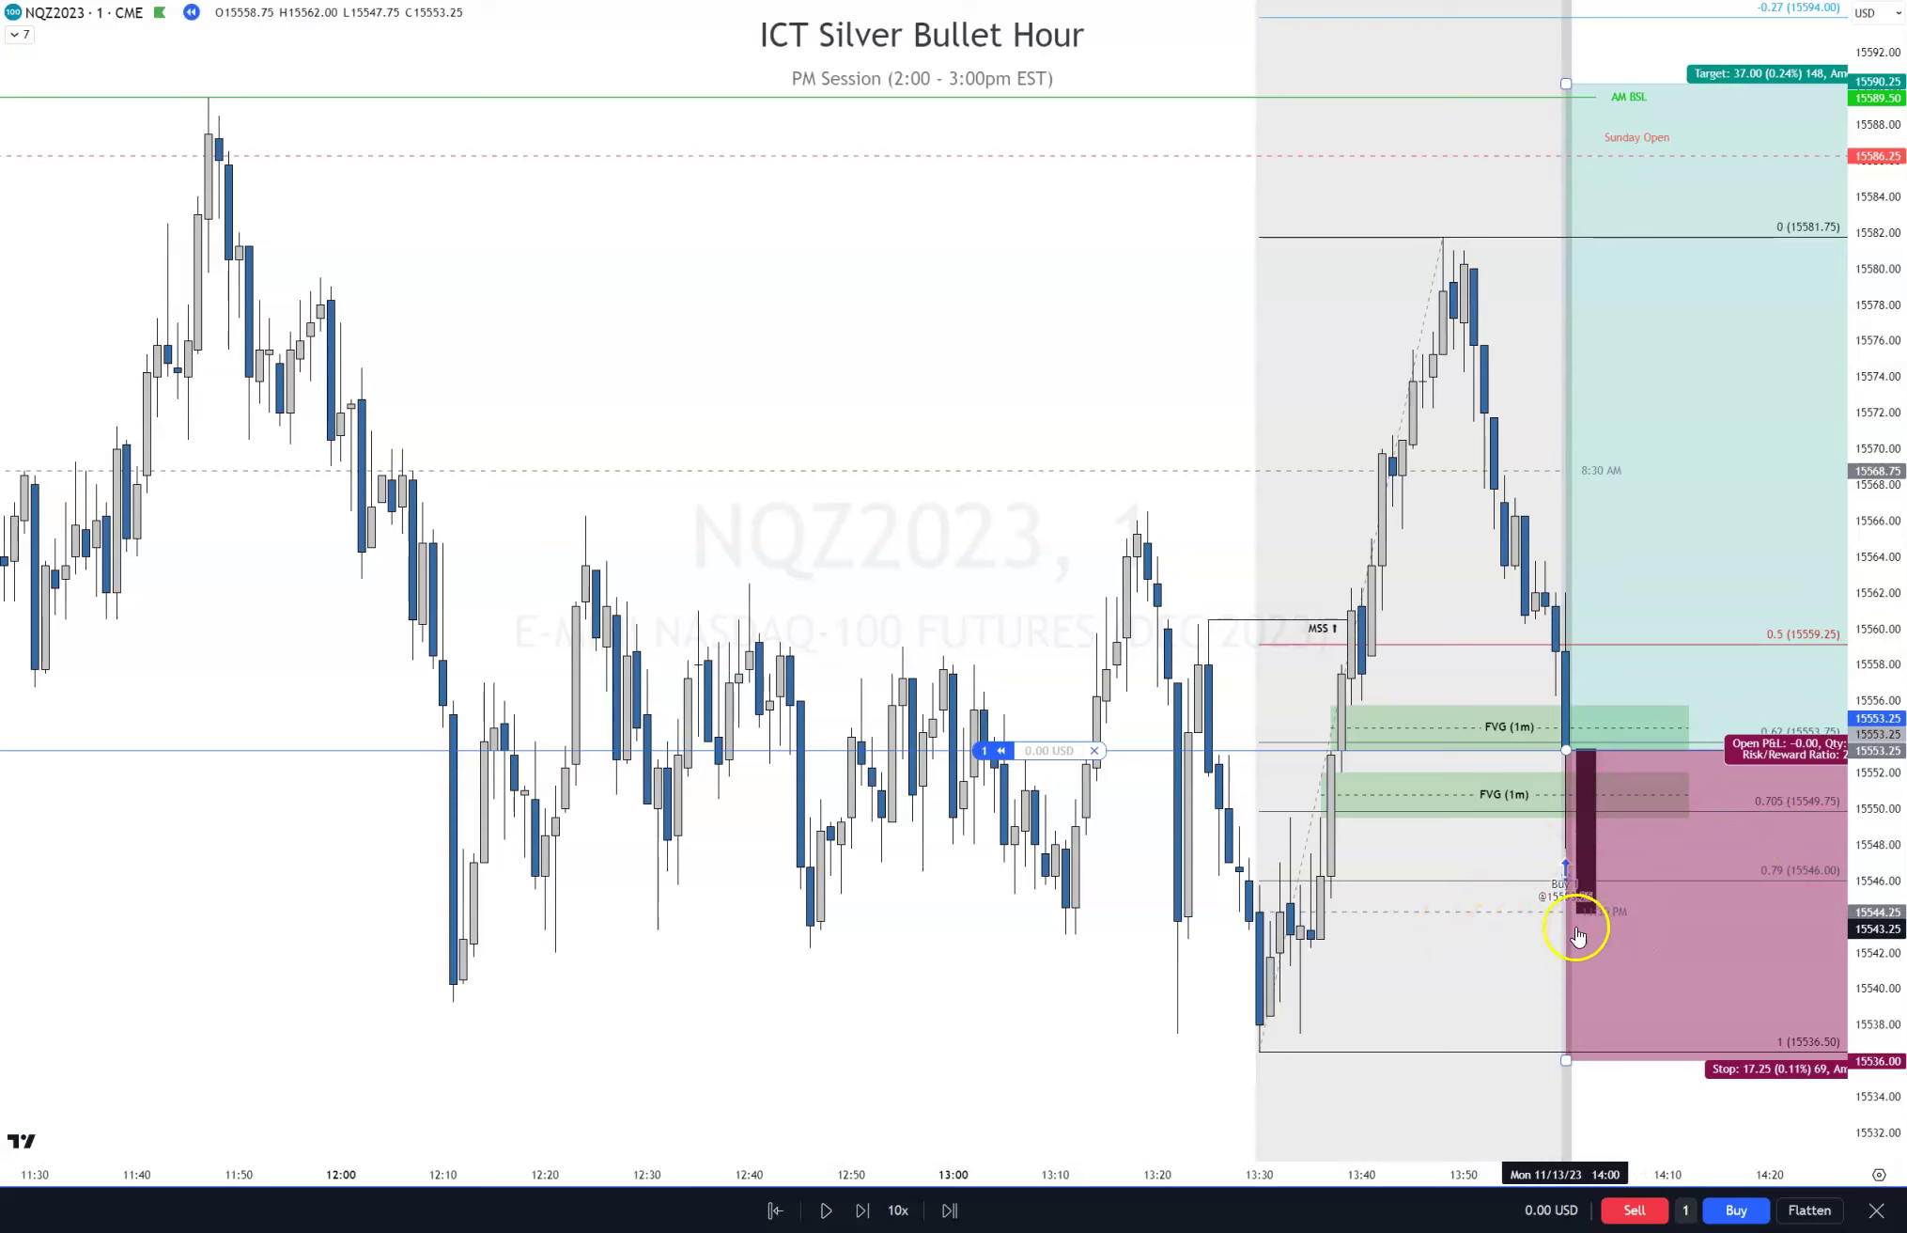
drag(1489, 949, 1451, 952)
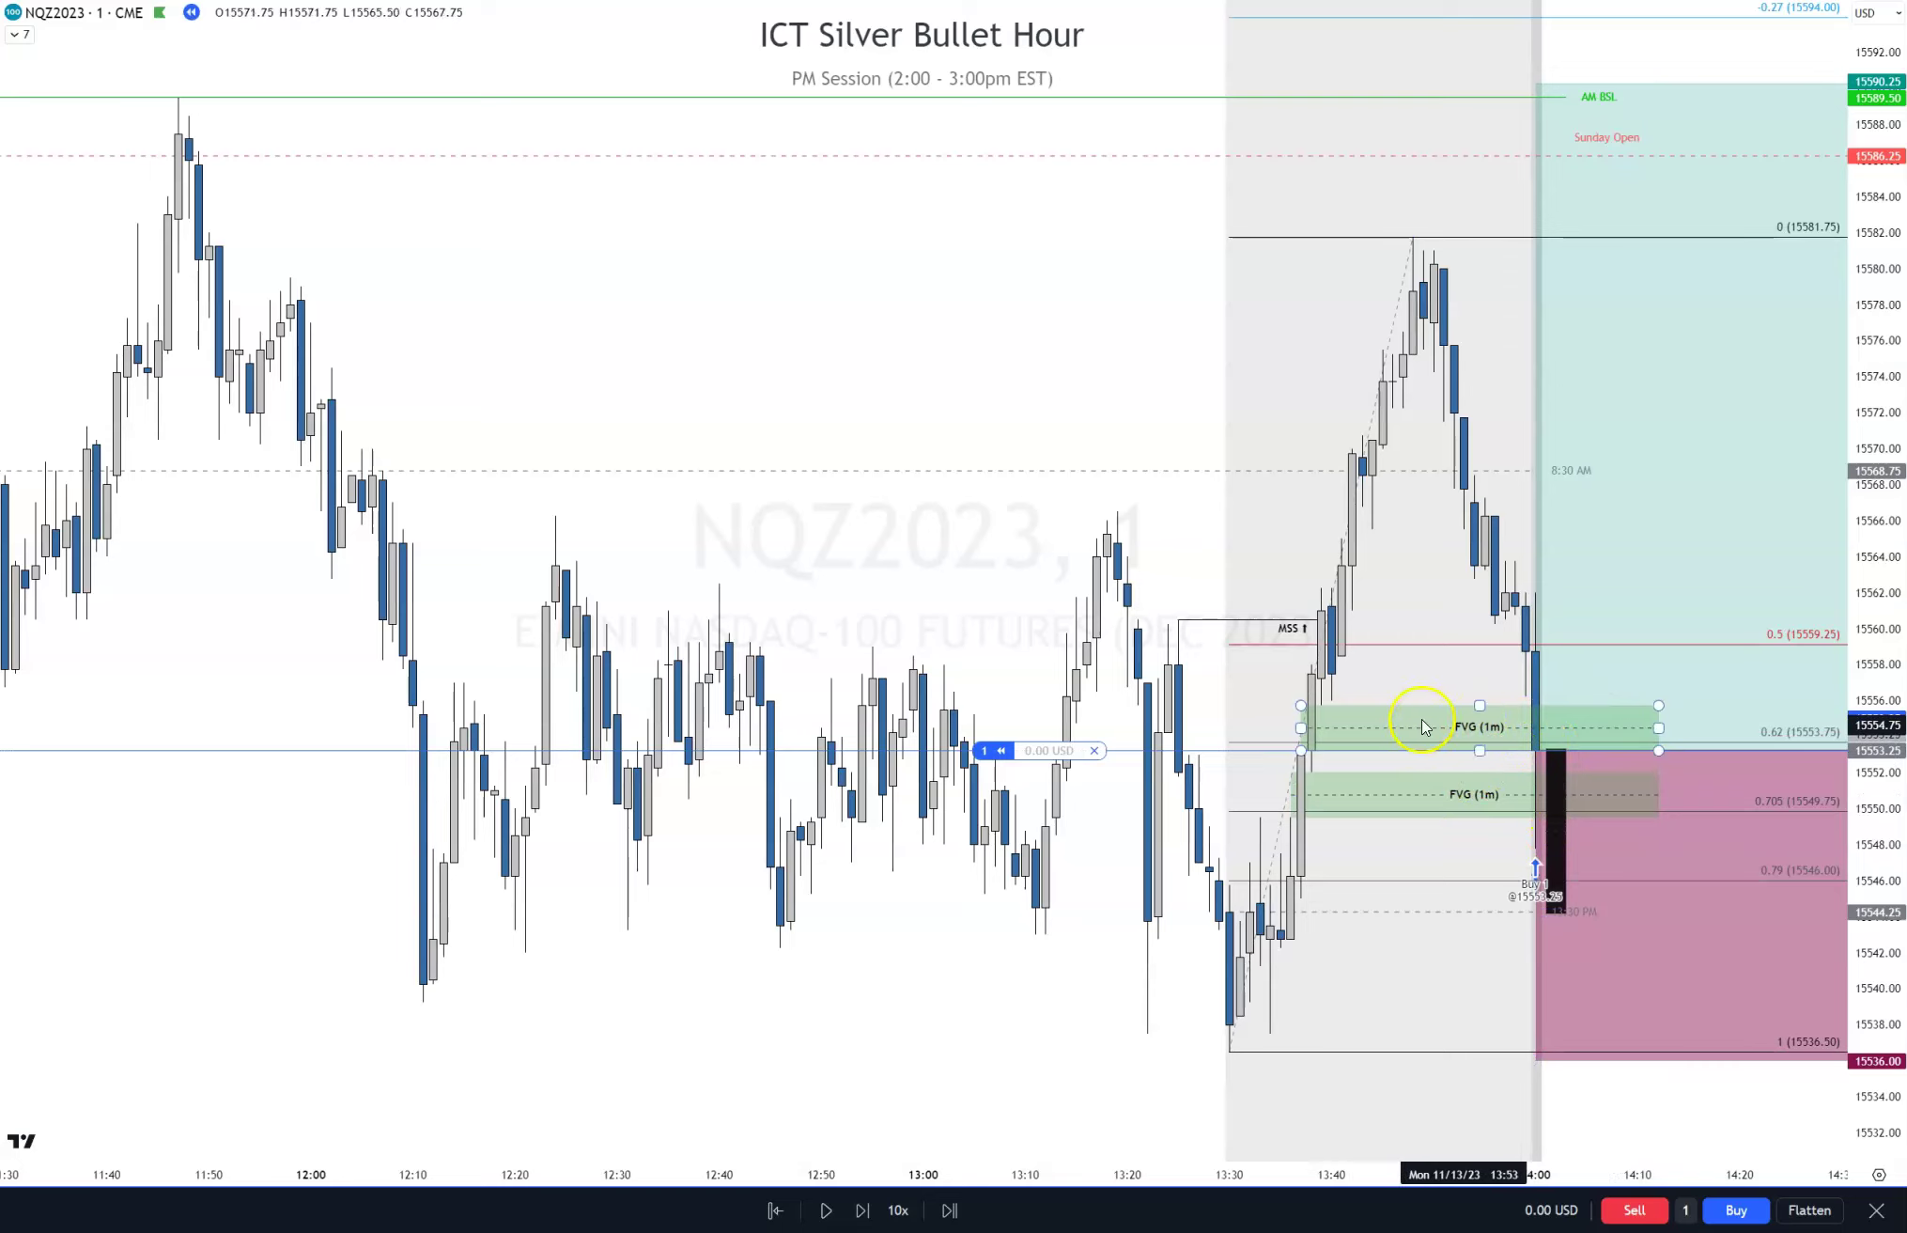
click(1379, 801)
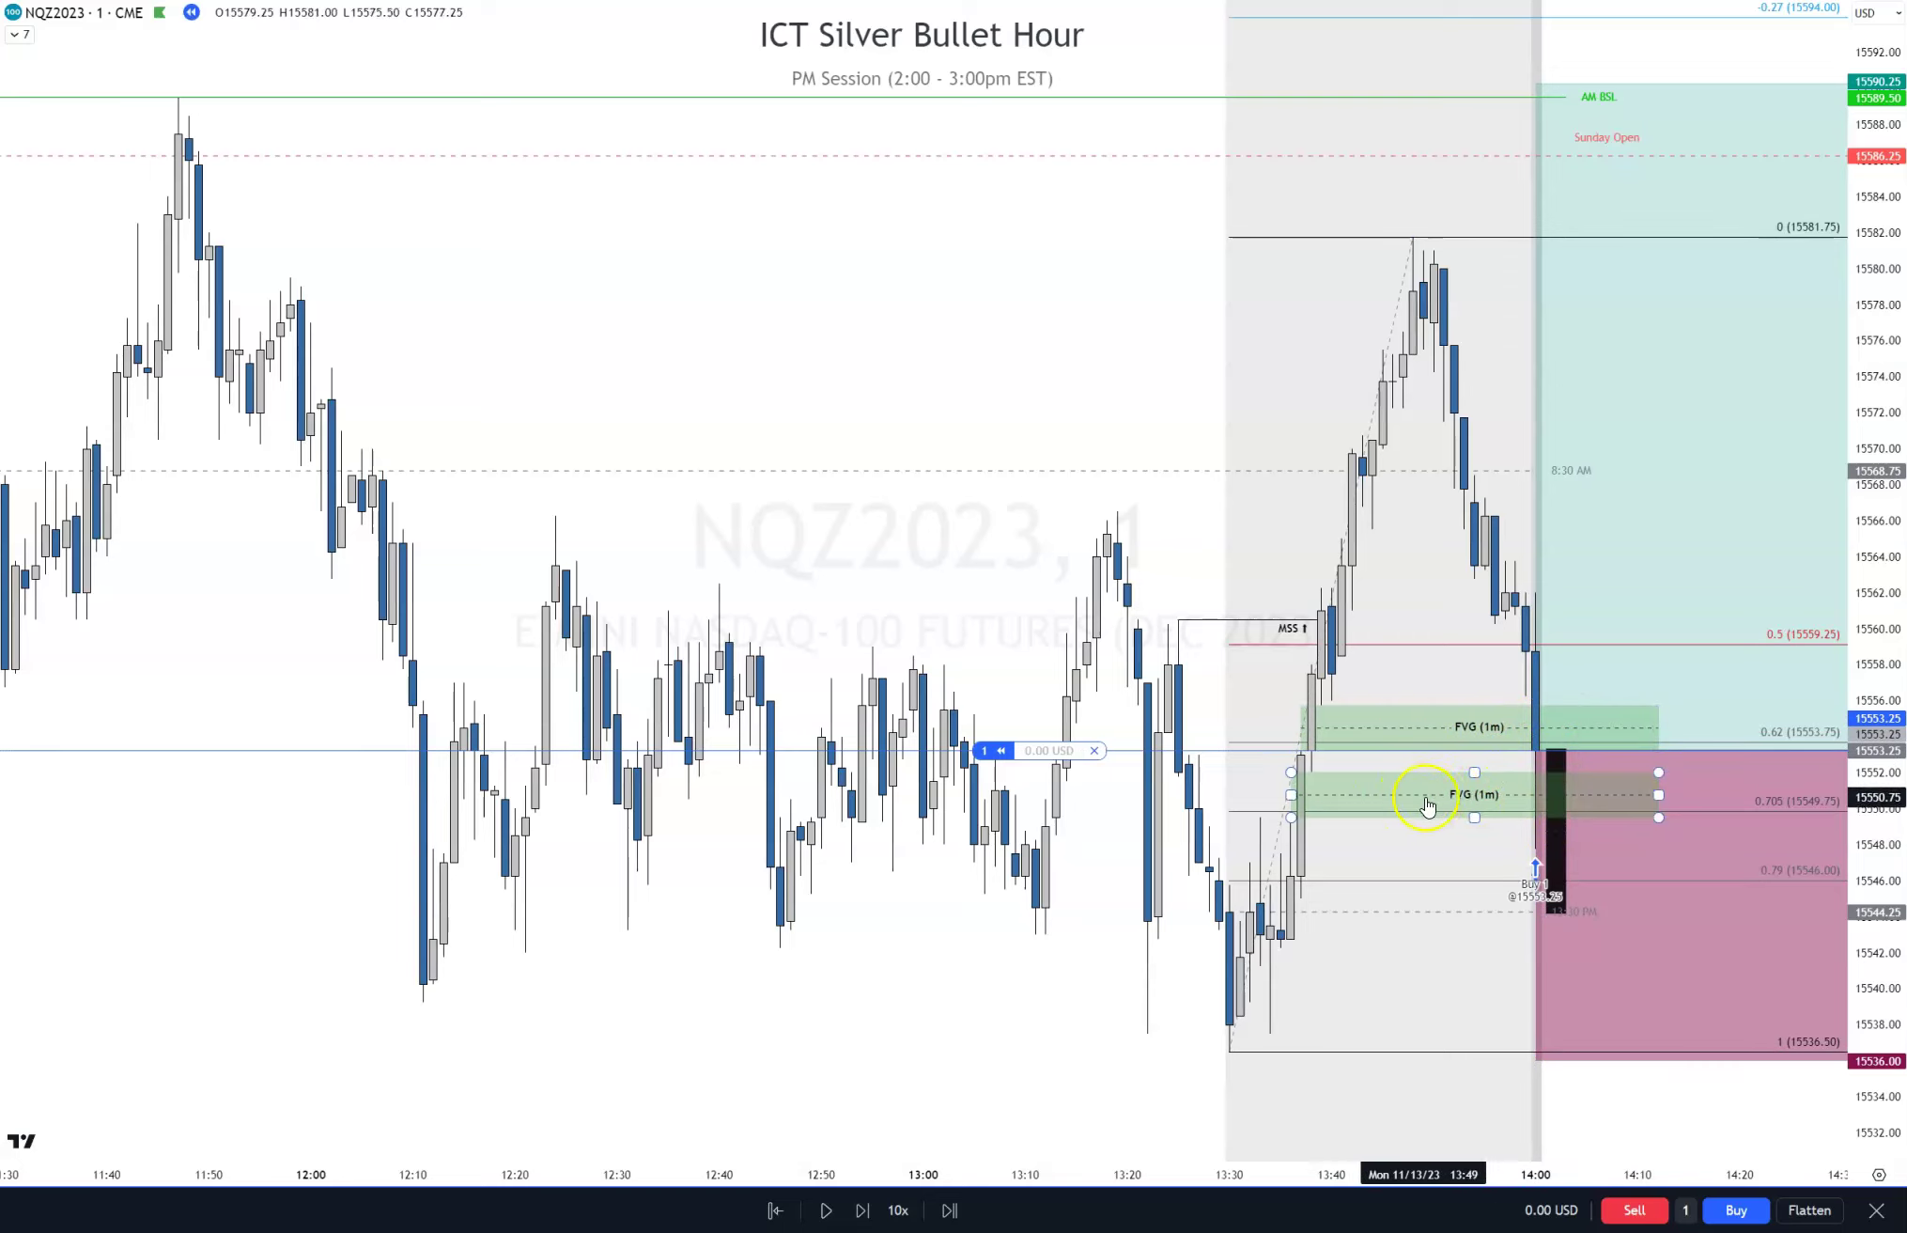
click(1532, 722)
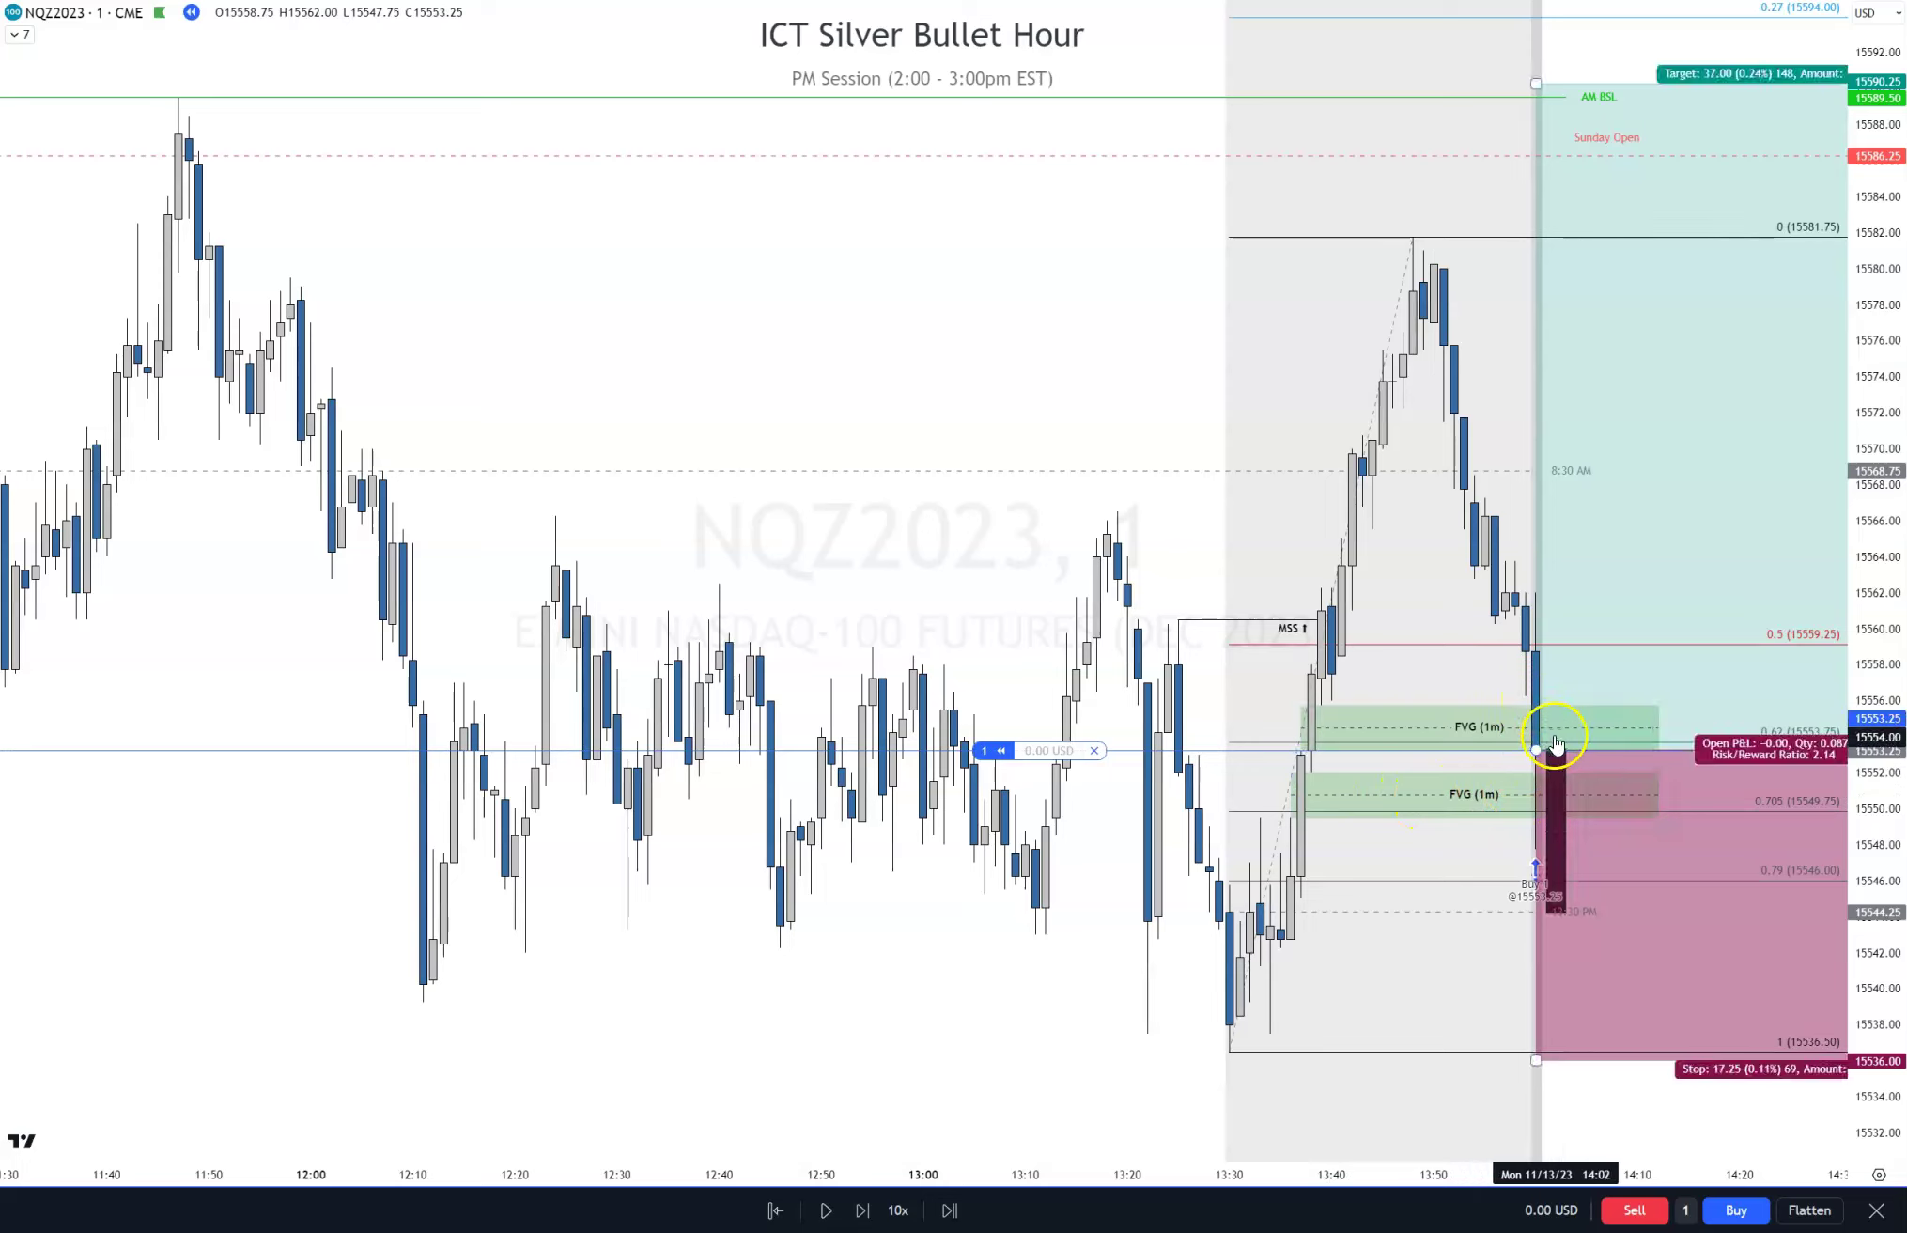
click(1552, 752)
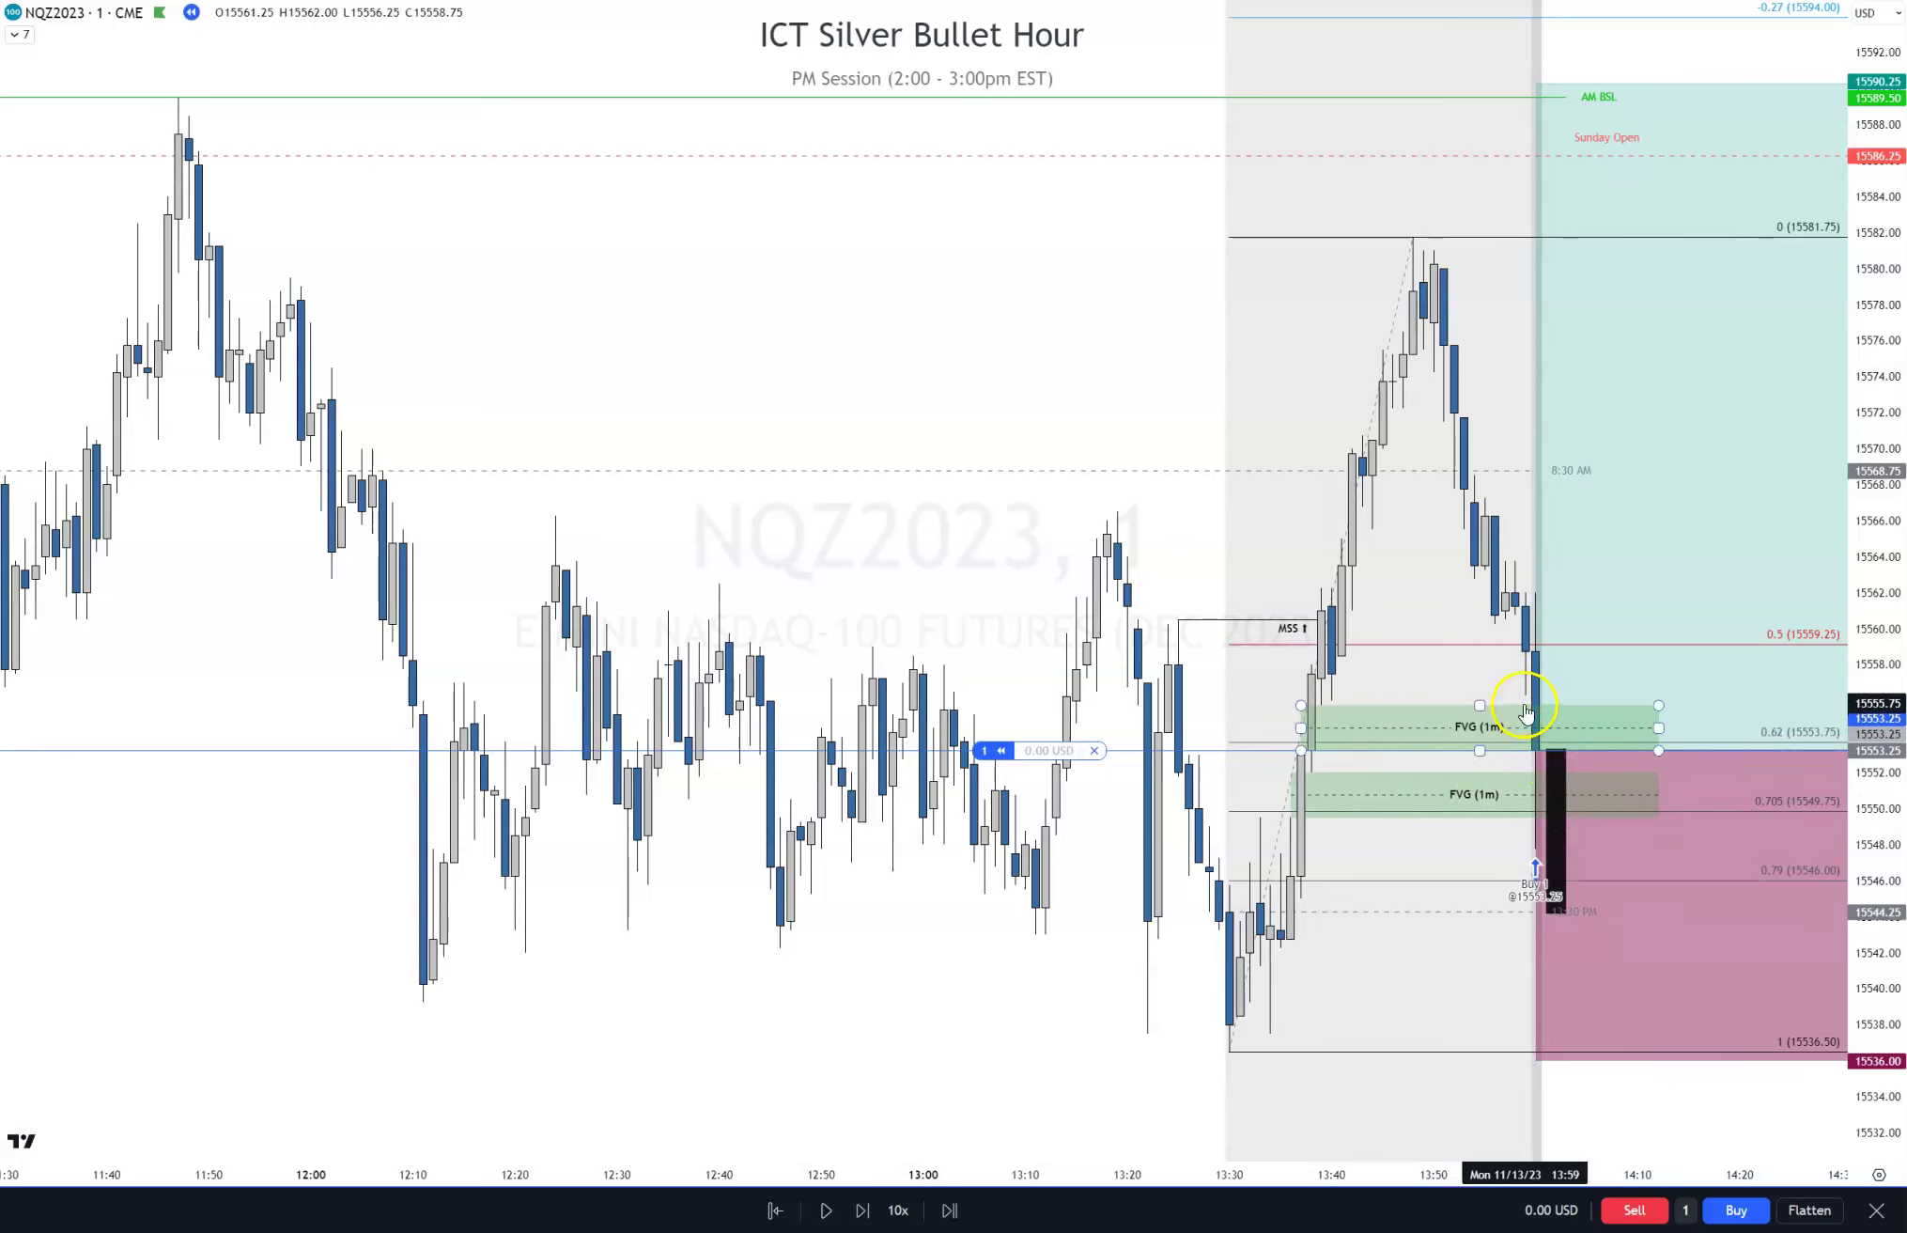
click(1550, 746)
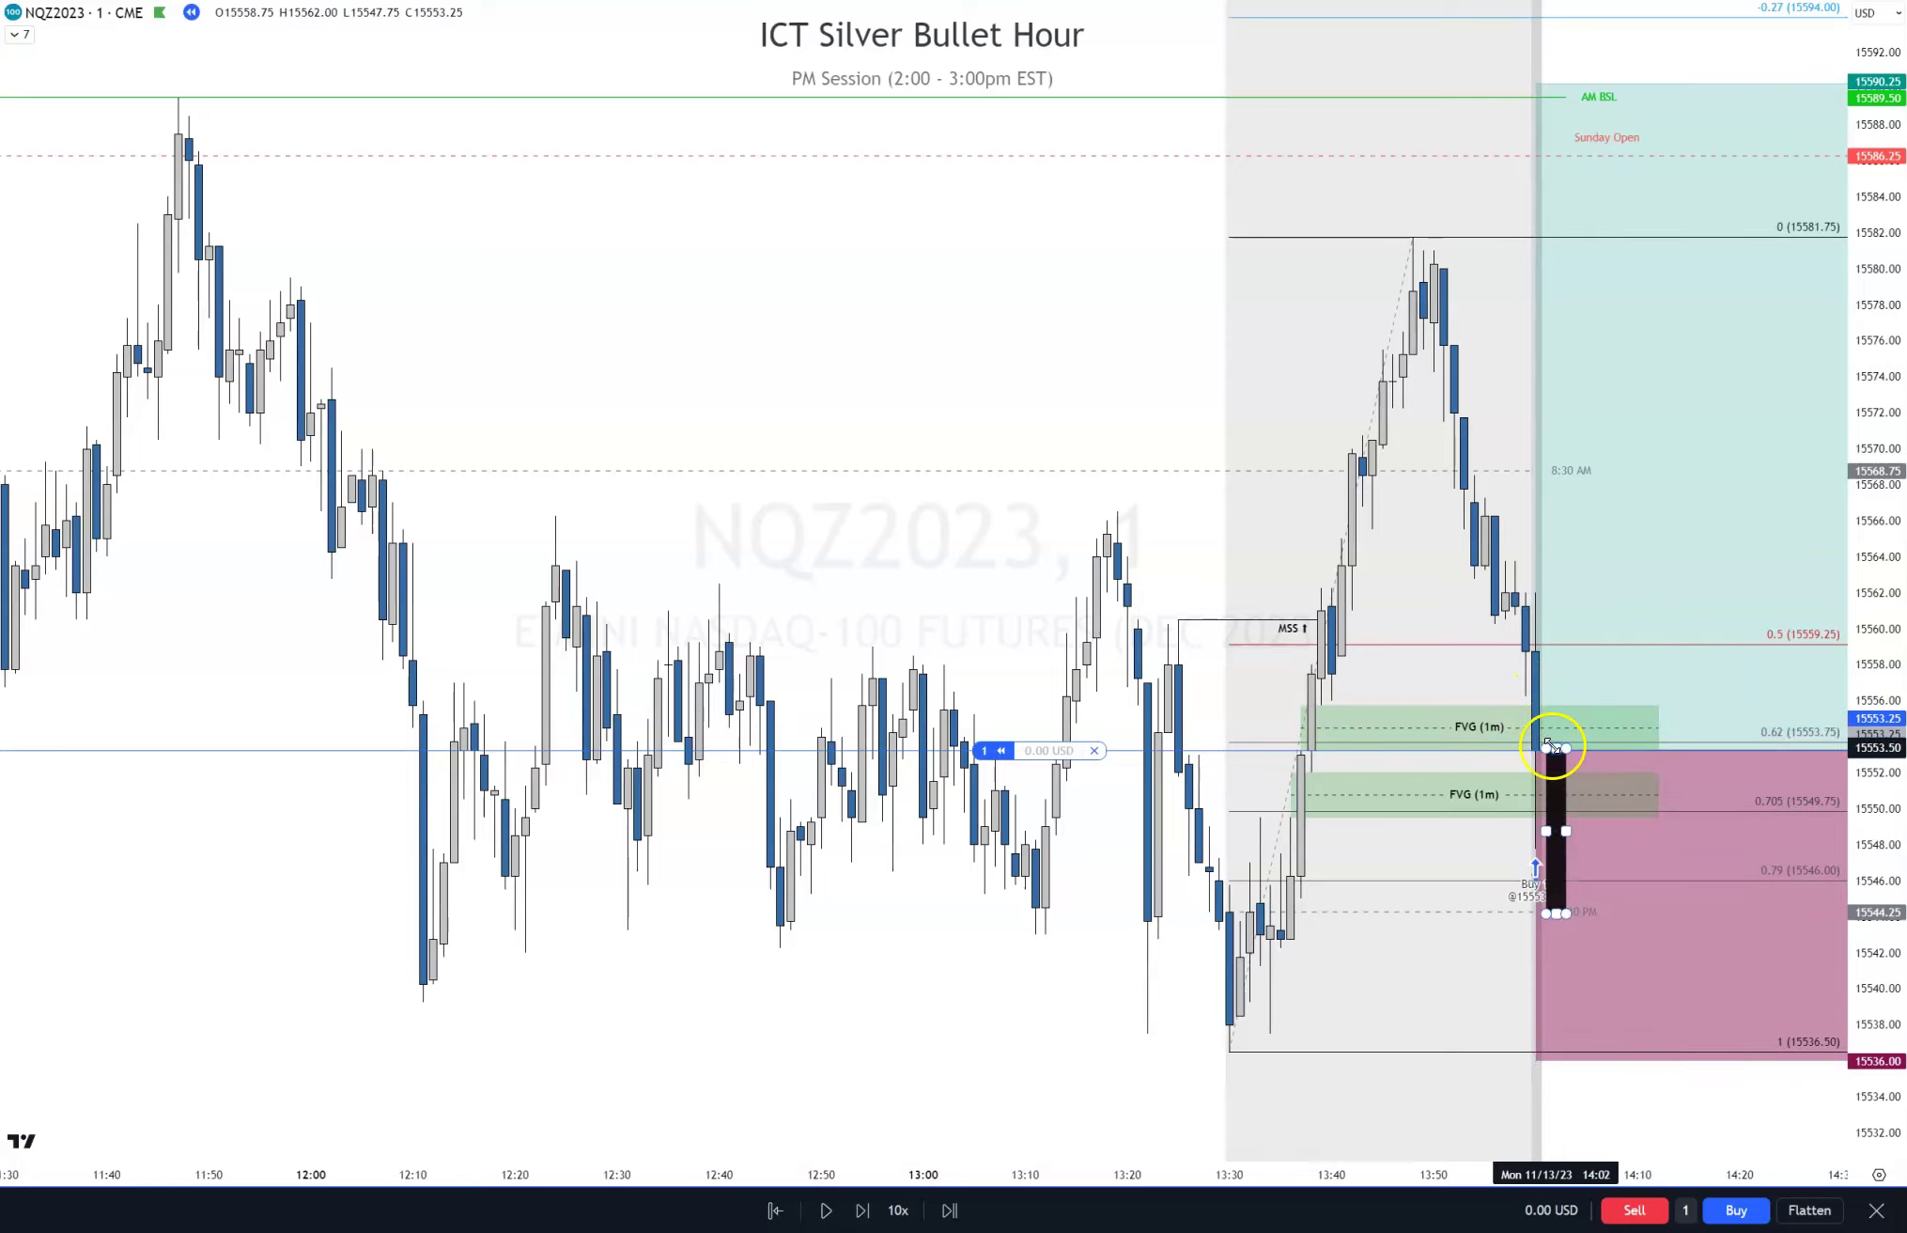
click(1652, 919)
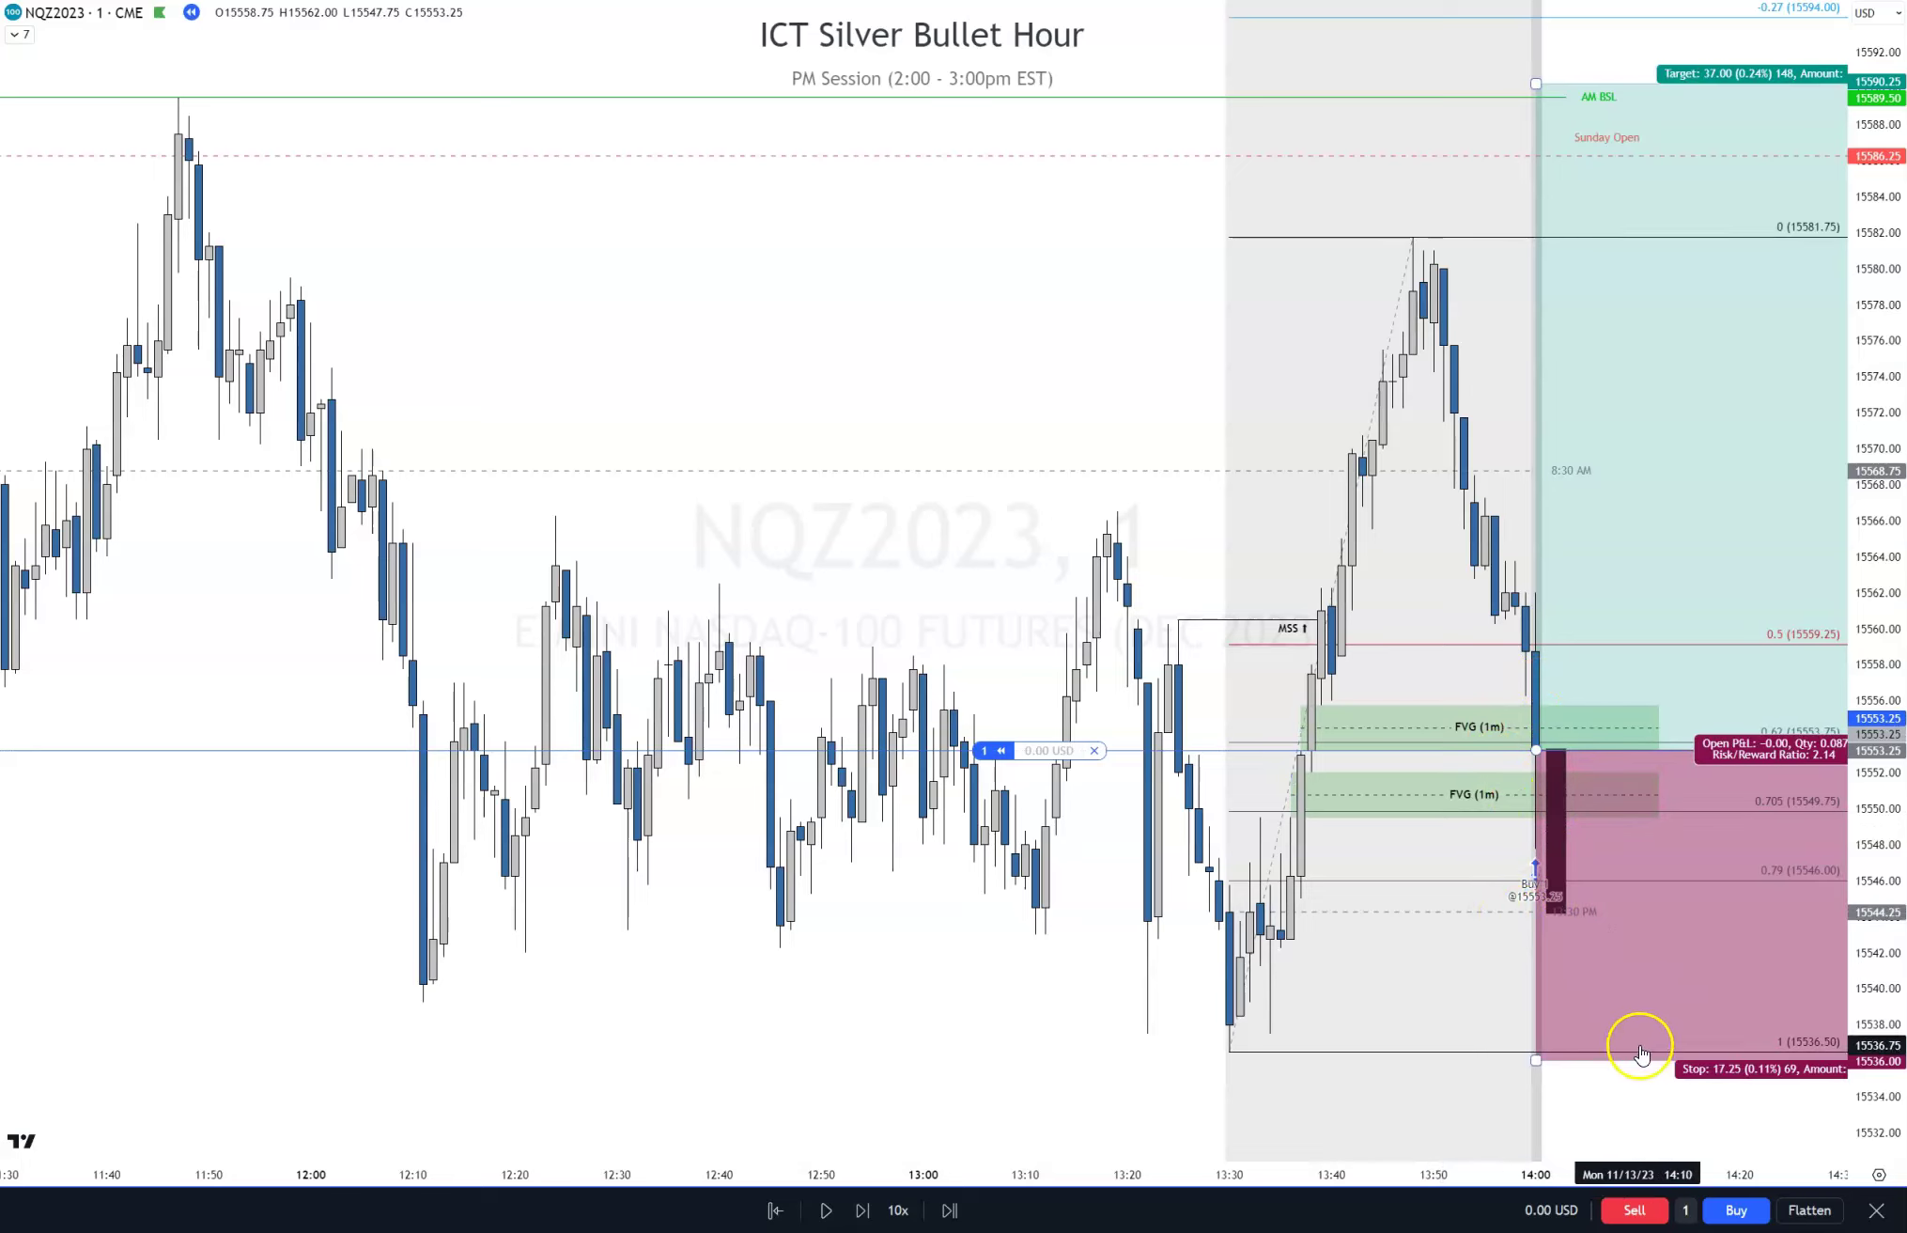
mouse_move(1550, 895)
mouse_down()
mouse_move(1563, 870)
mouse_move(1552, 894)
mouse_up()
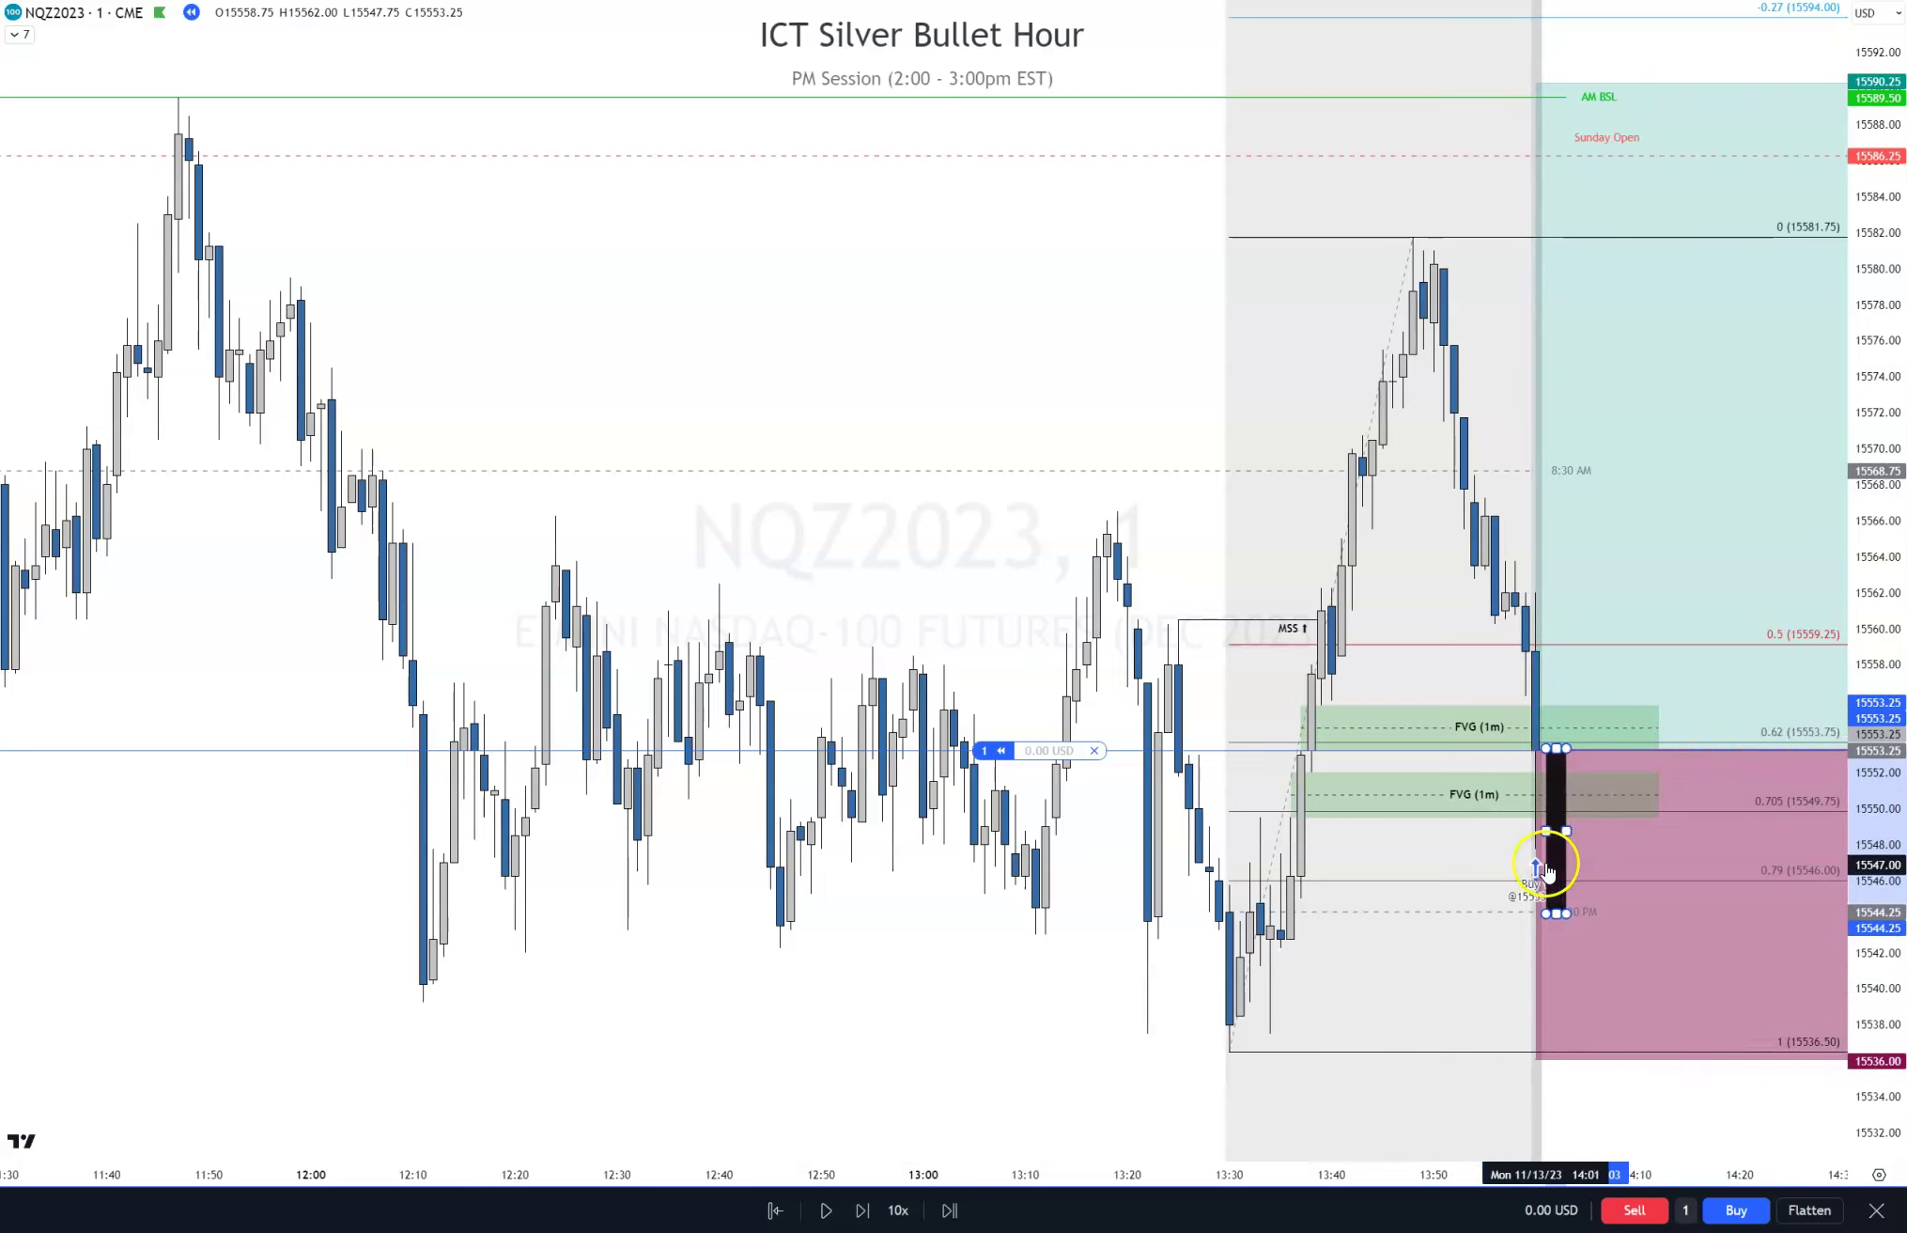
click(1567, 833)
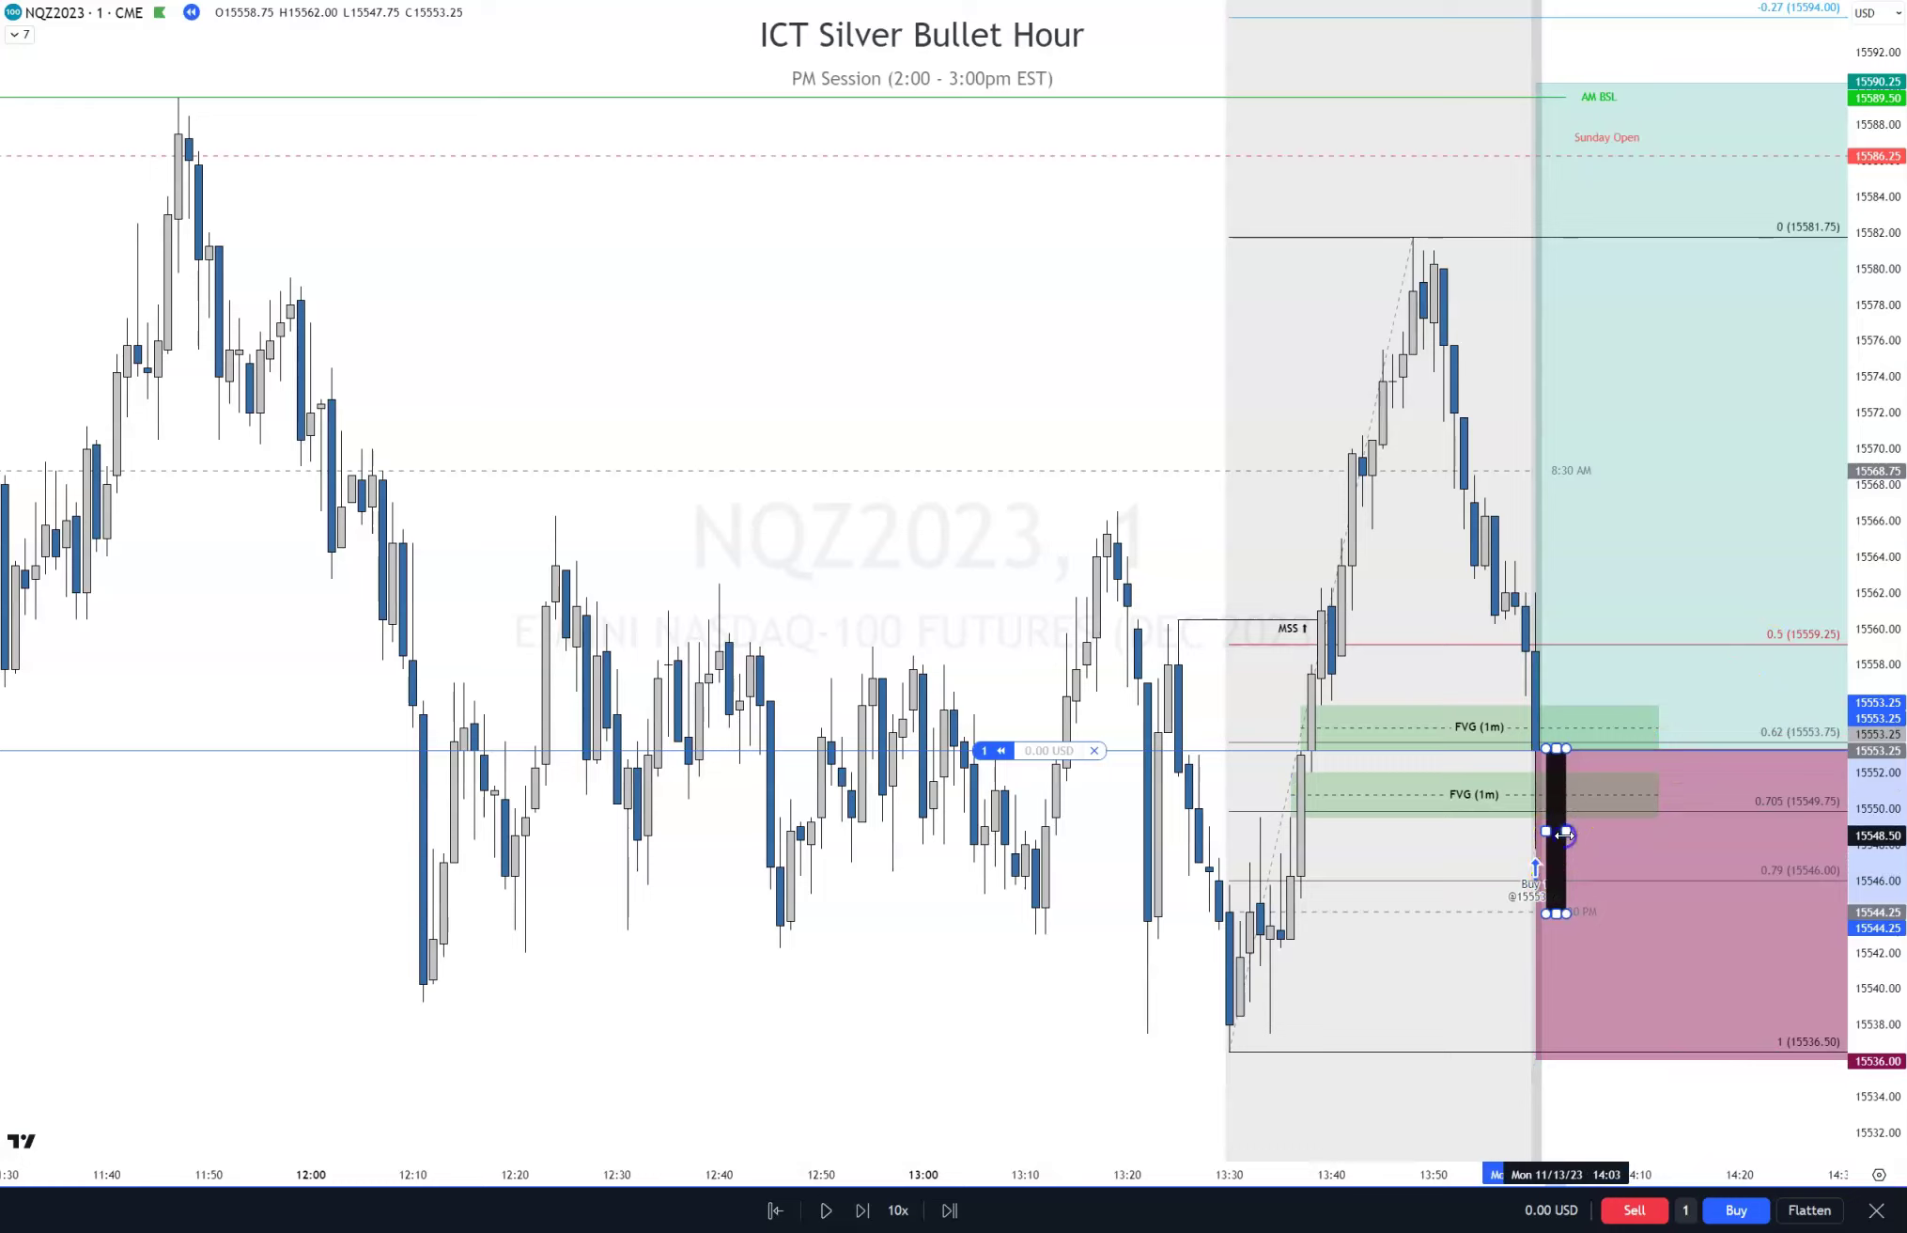
click(1568, 853)
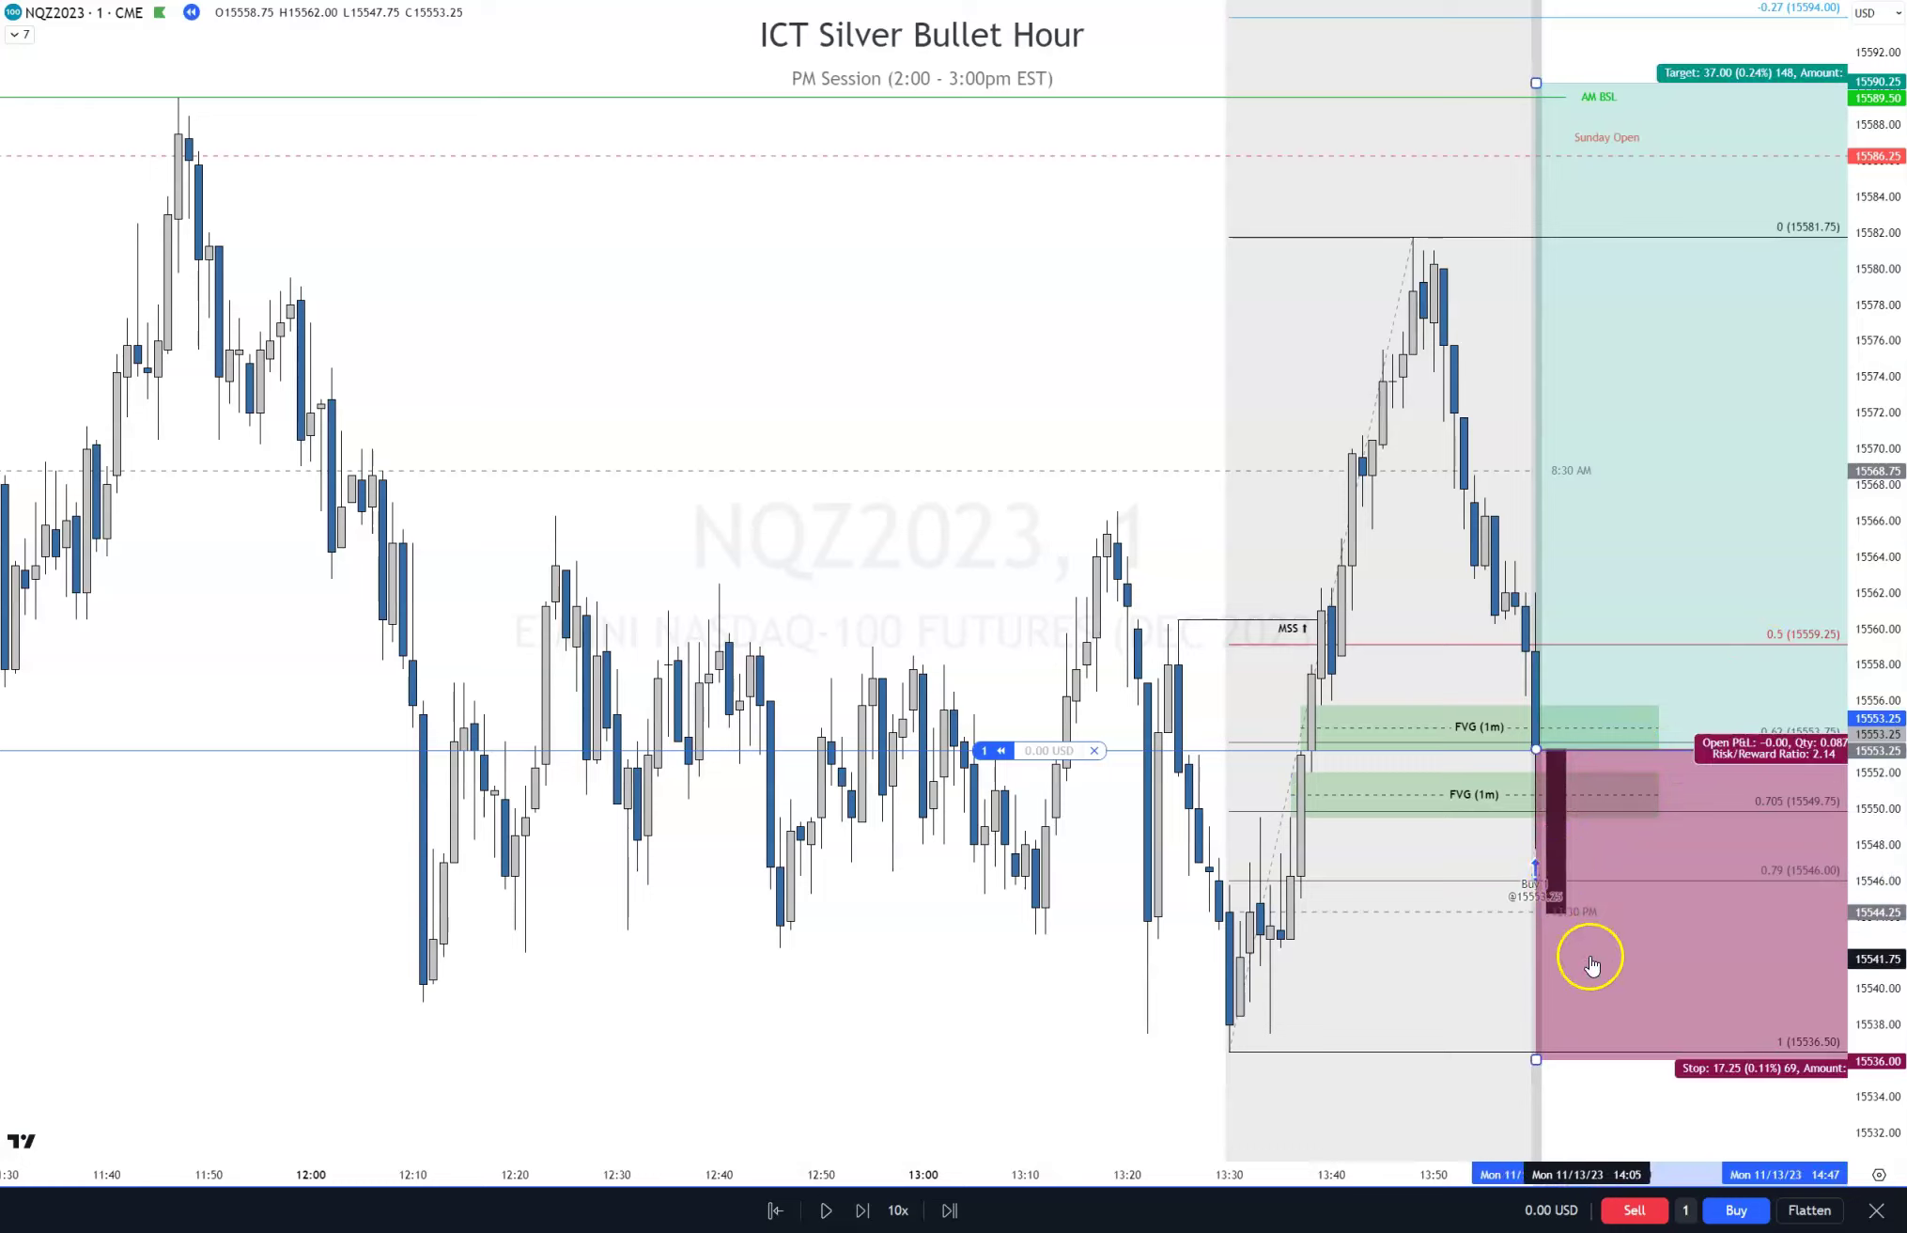
click(1558, 851)
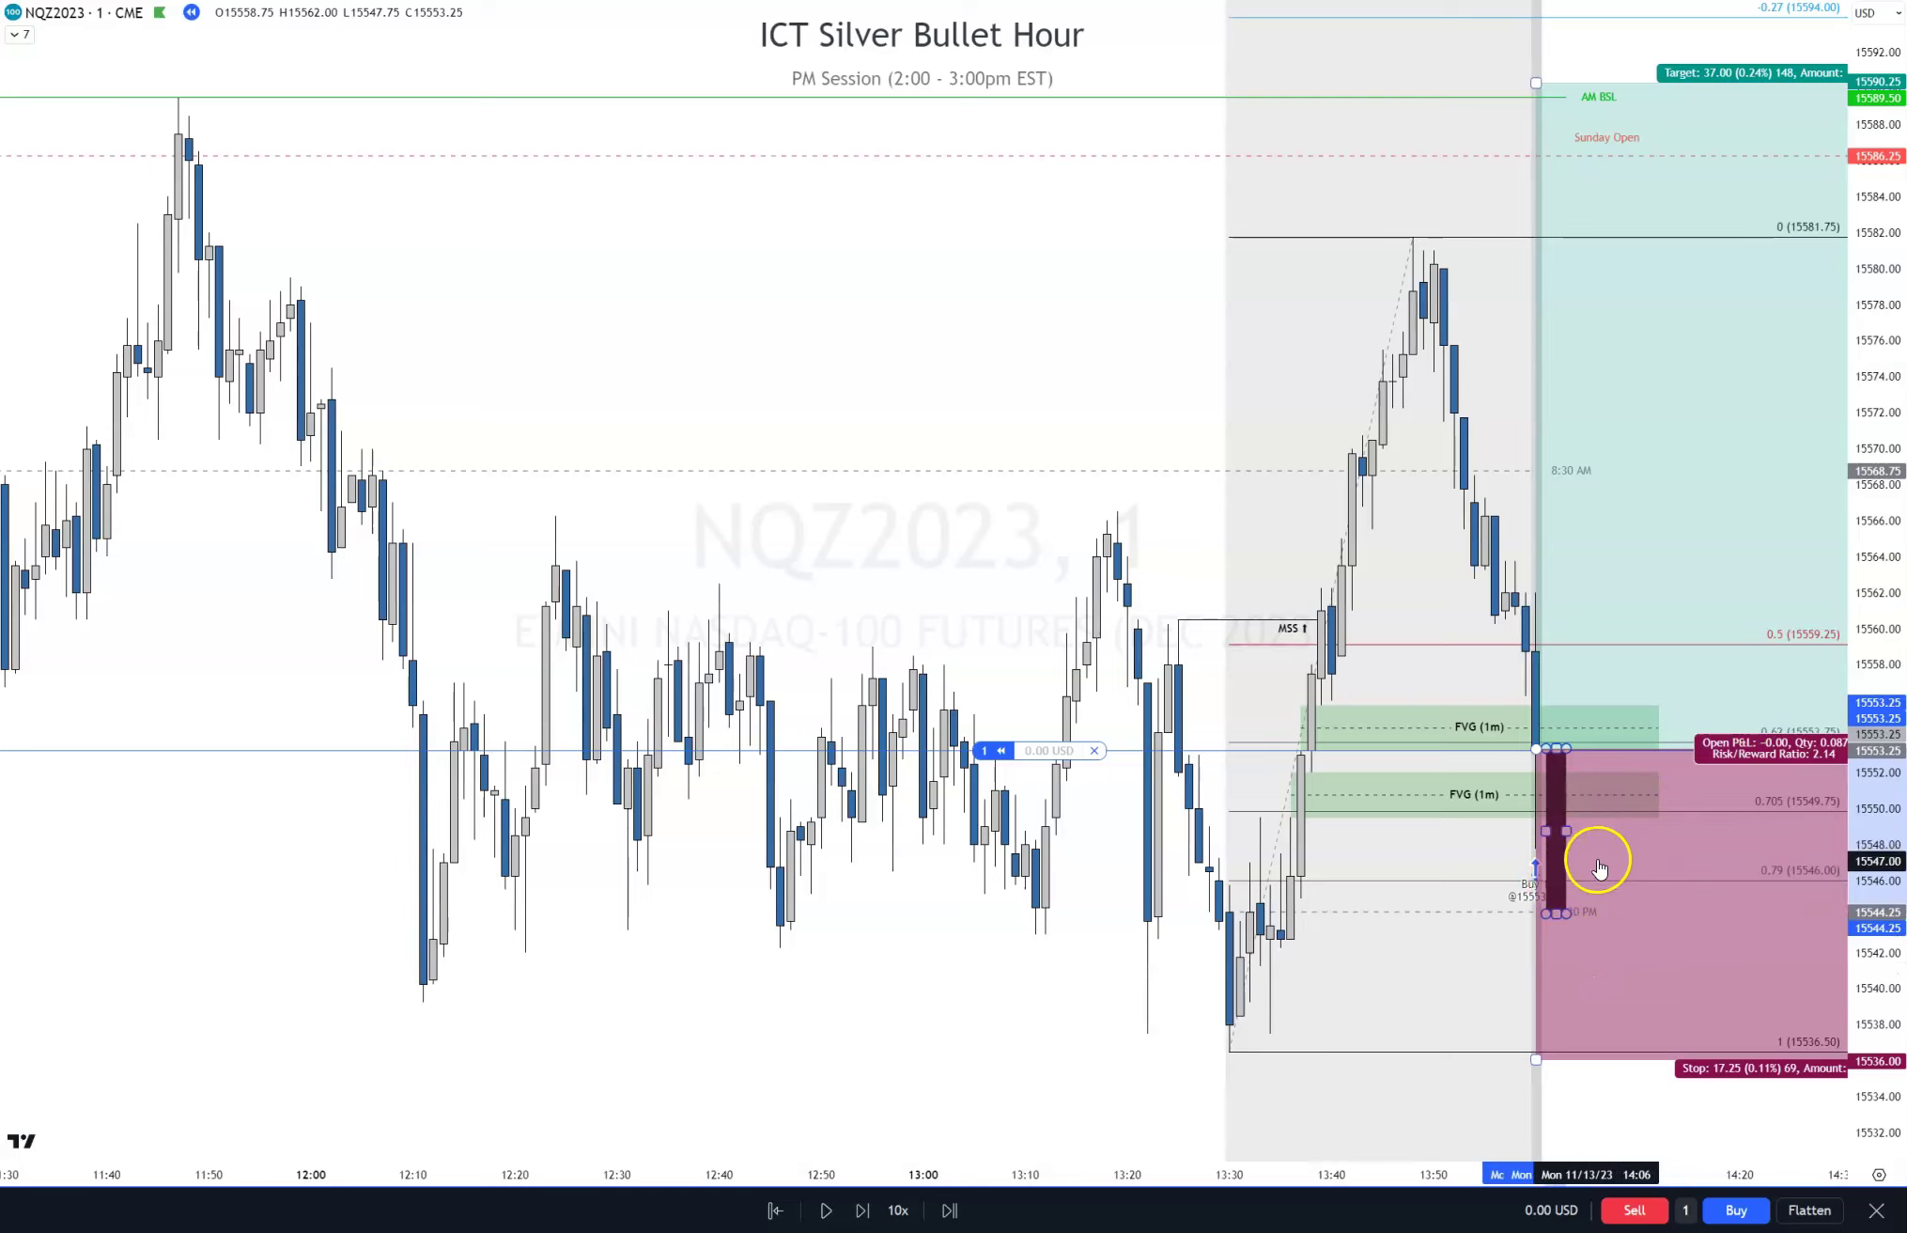
Stretch the black rectangle and shift it upward beside the 14:00 candle so it spans 15564.00 to 15552.75
click(1559, 759)
click(1560, 759)
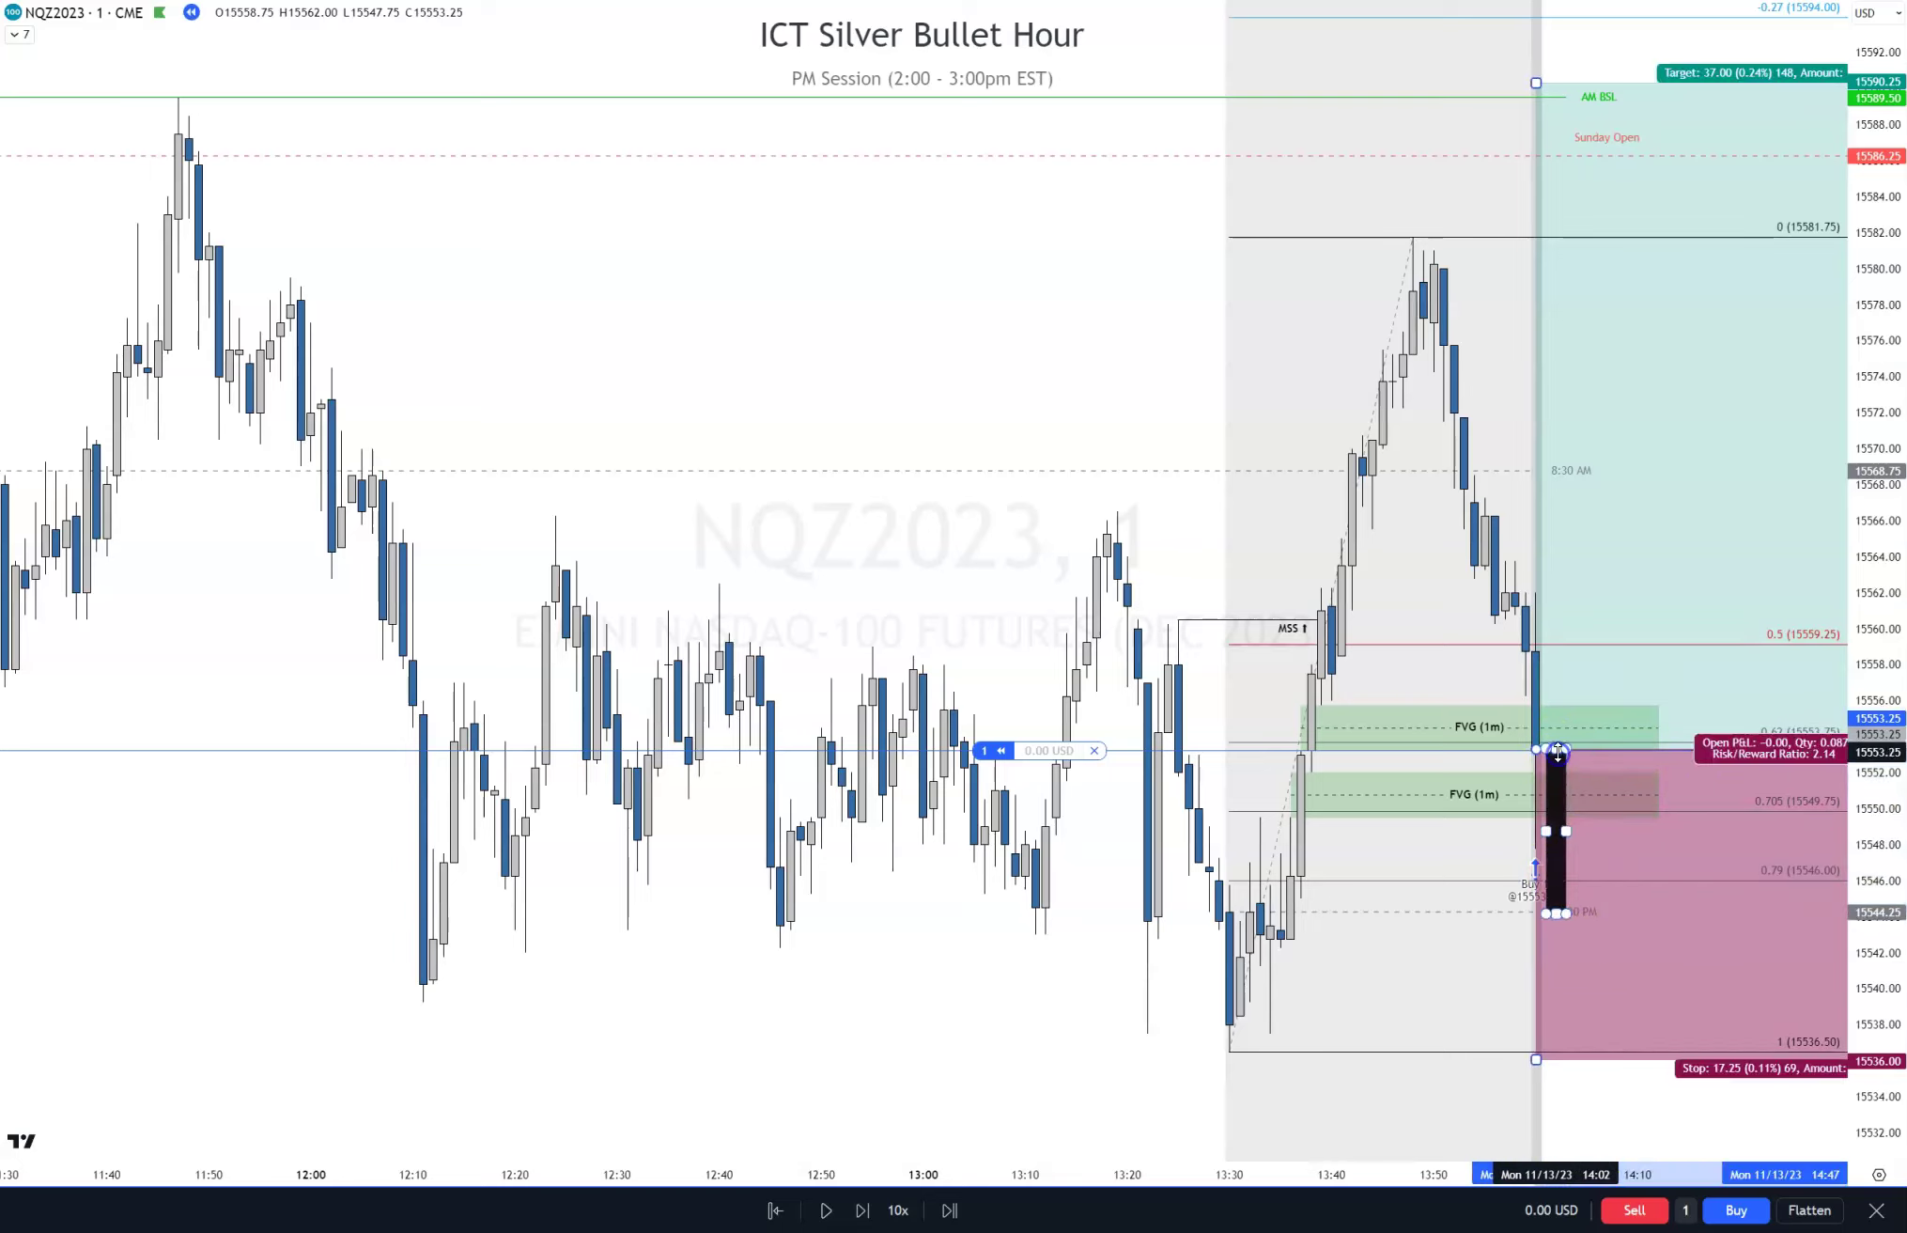
drag(1543, 757, 1561, 660)
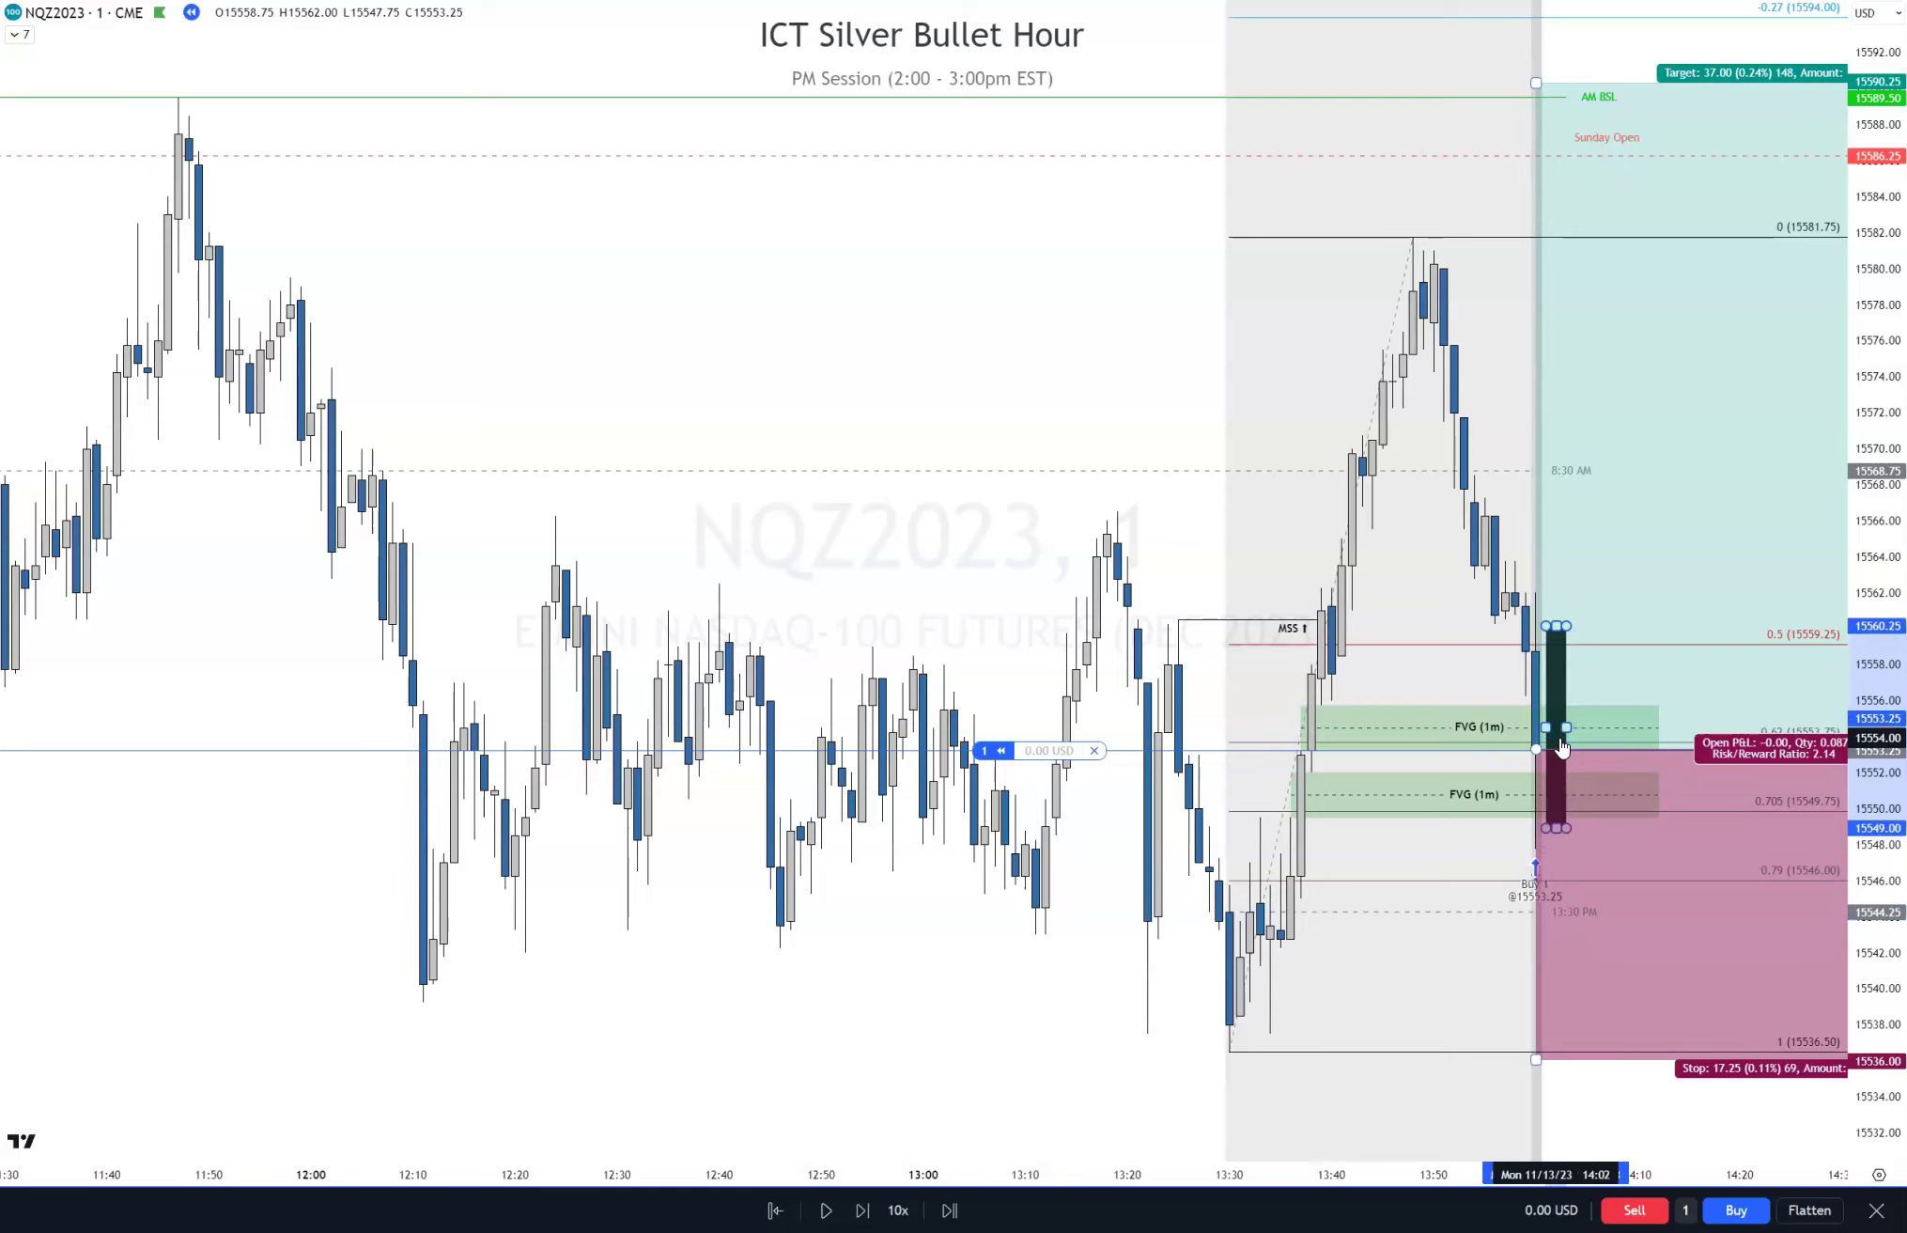
key(Up)
key(Up)
key(Up)
key(Up)
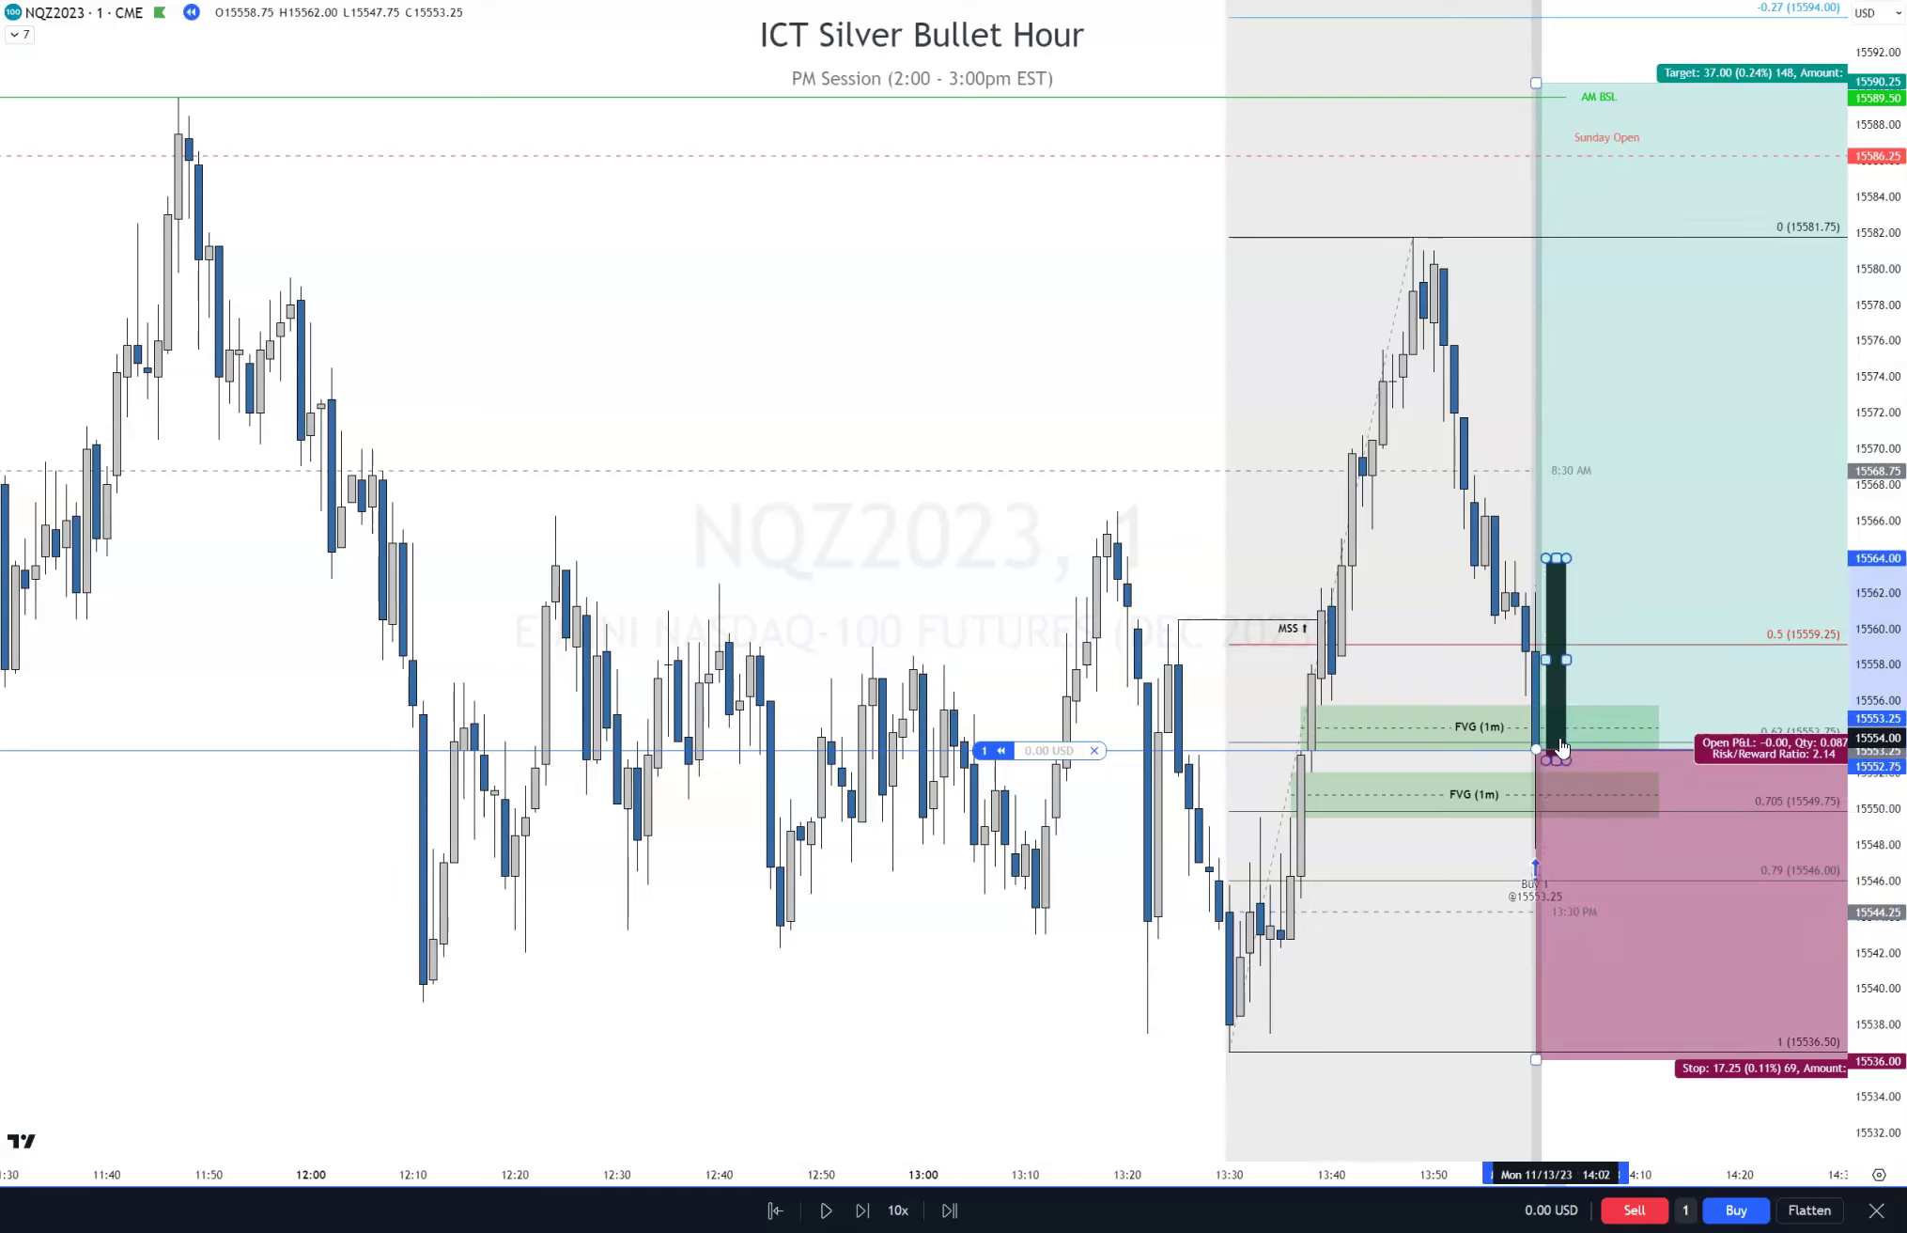
Shift the black rectangle down and up around the entry level, and shorten it to span 15557.25 to 15550.25
key(Down)
key(Down)
key(Down)
key(Down)
key(Down)
key(Up)
key(Up)
key(Up)
key(Up)
key(Up)
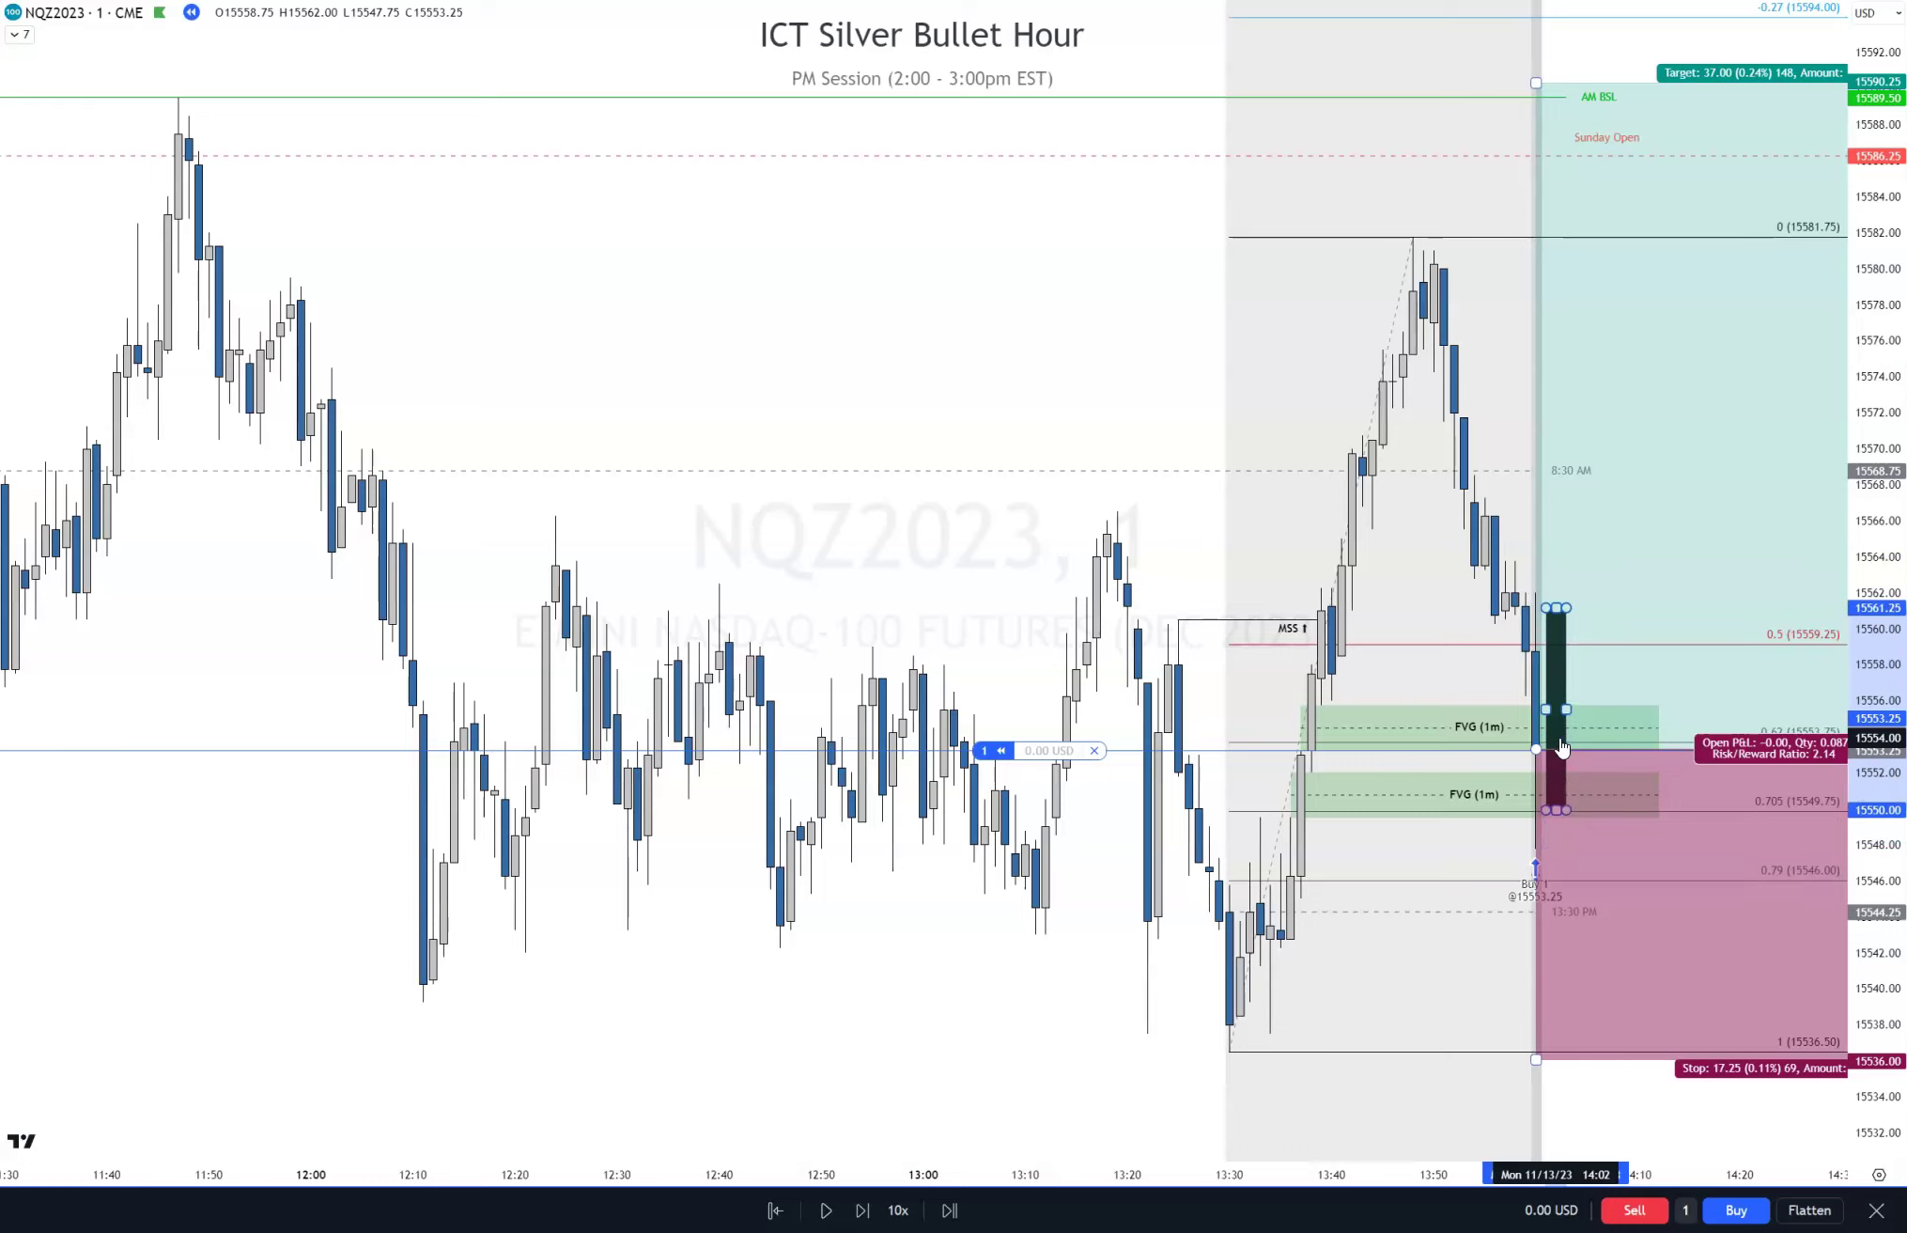
drag(1546, 602, 1547, 676)
Delete the black rectangle beside the 14:00 candle
click(1566, 776)
click(1560, 769)
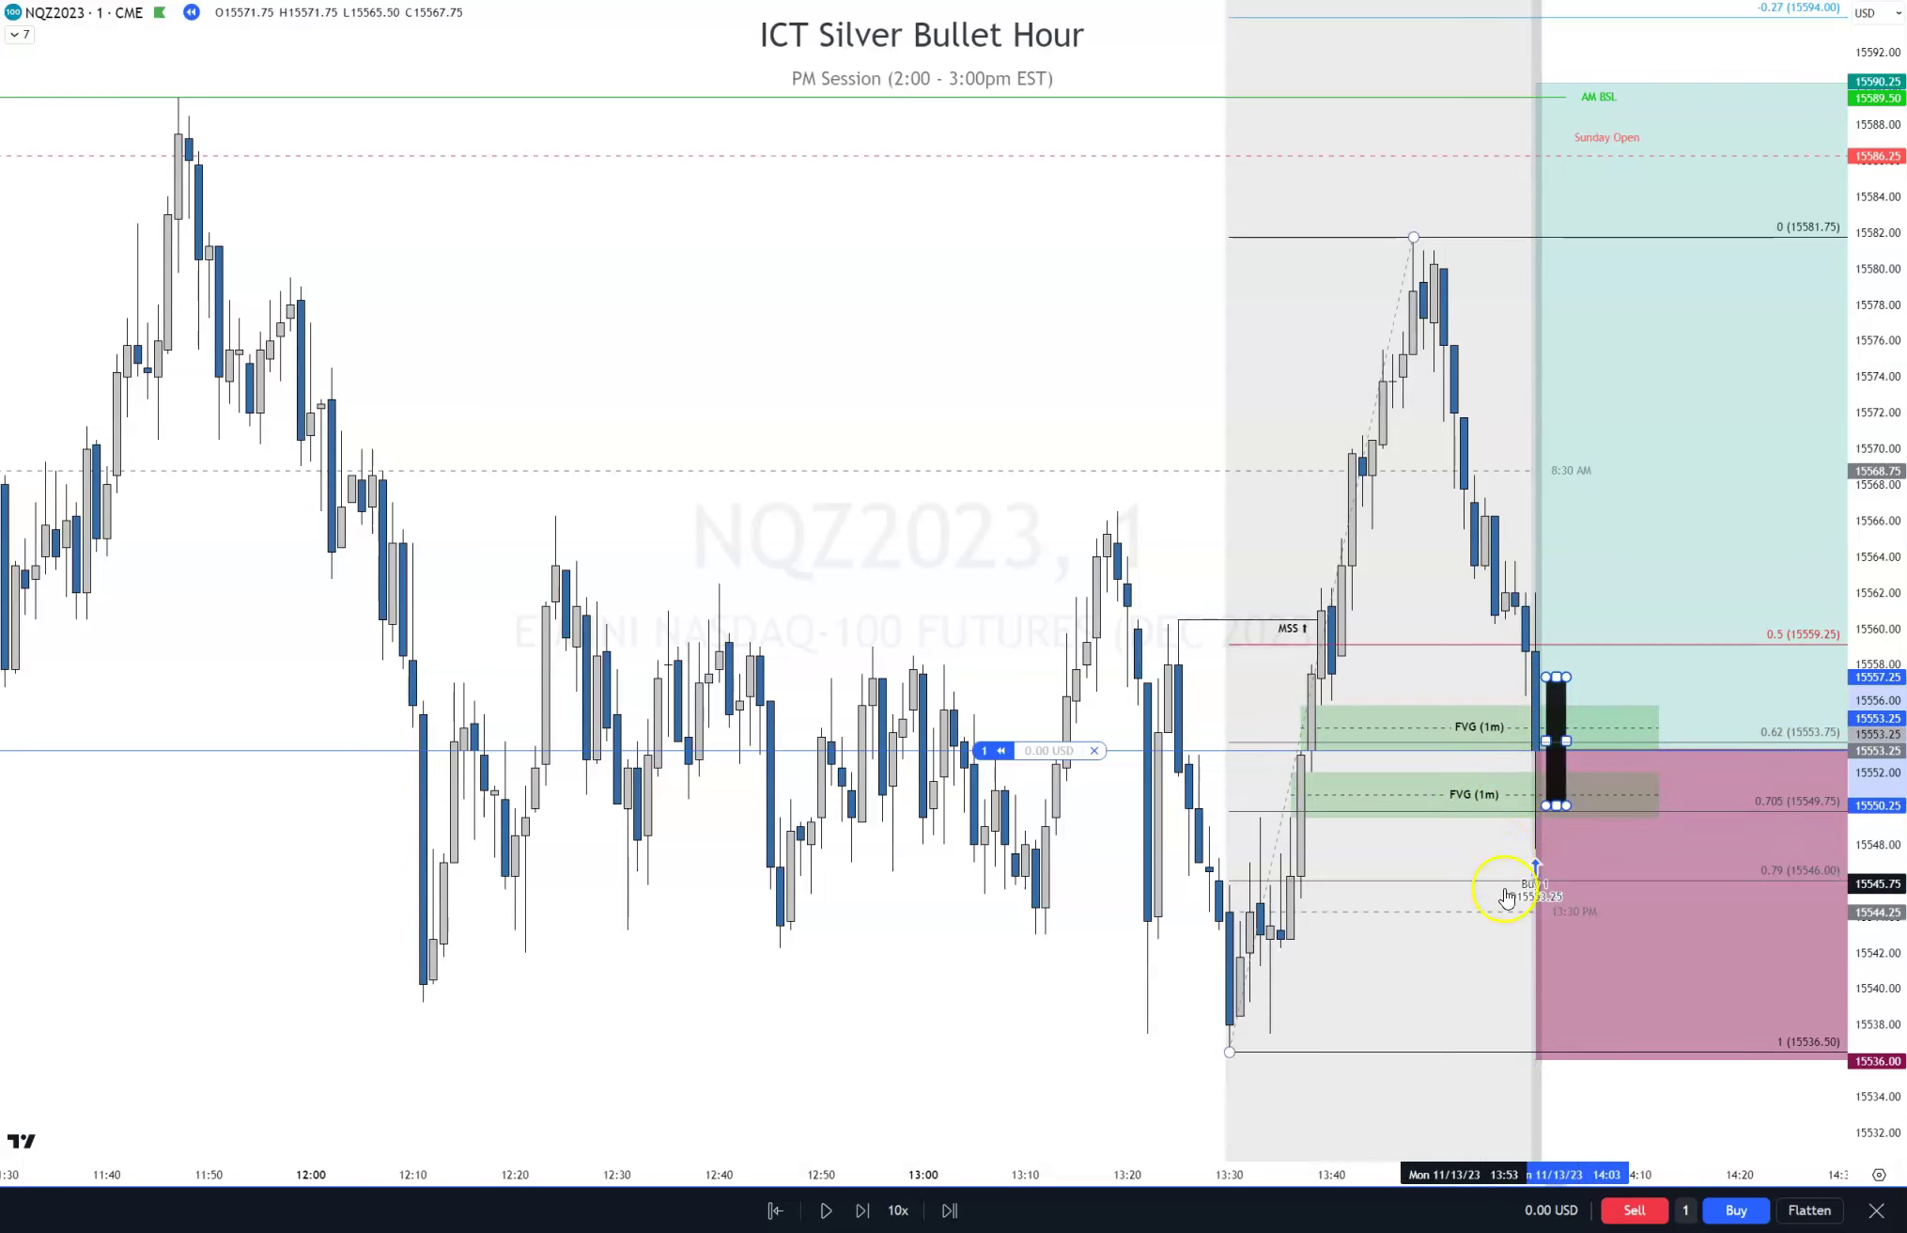
key(Delete)
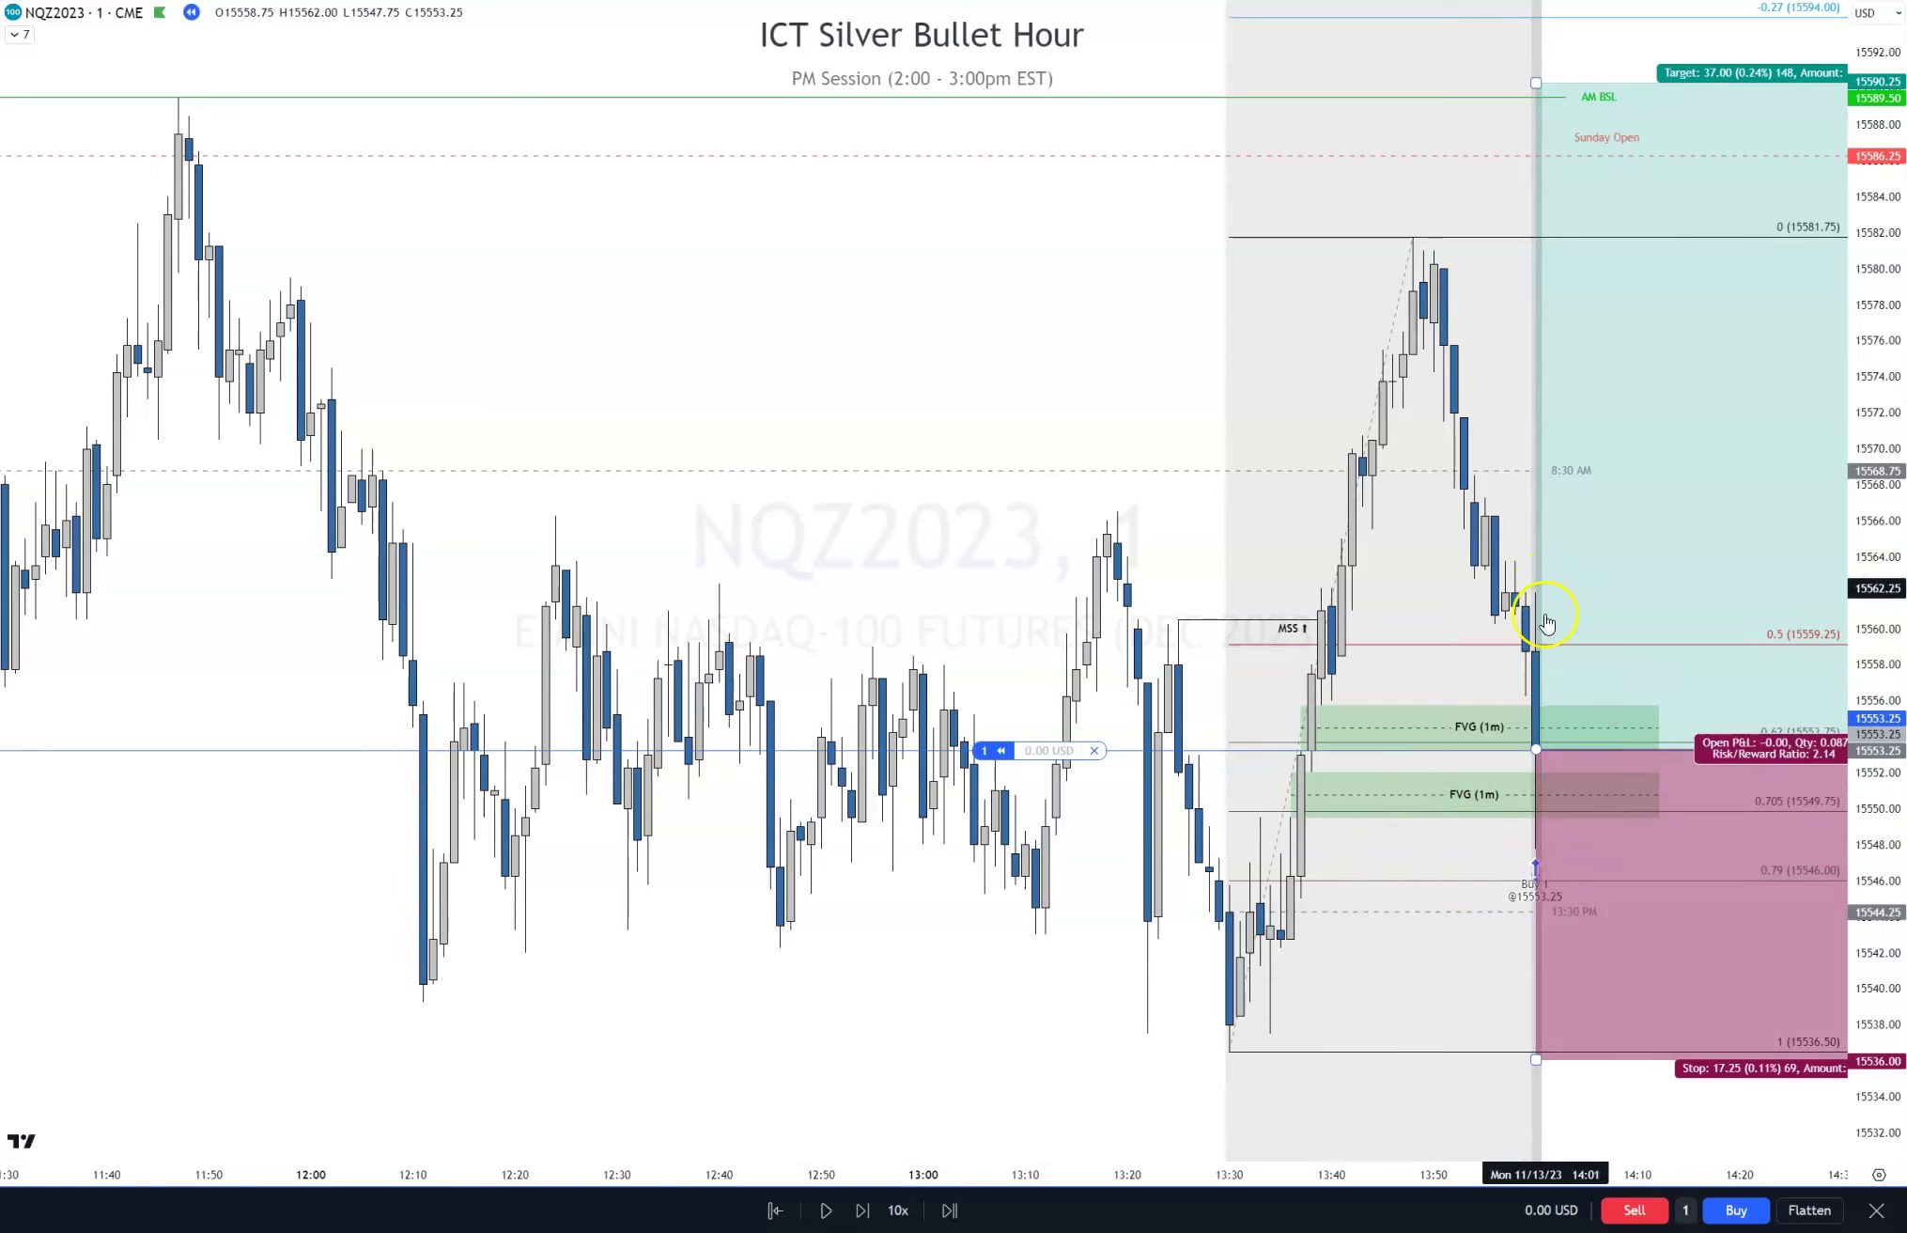
Advance the replay bar by bar from the 14:01 candle to the 14:25 candle, following the long trade past the 15581.75 high
click(861, 1210)
click(862, 1210)
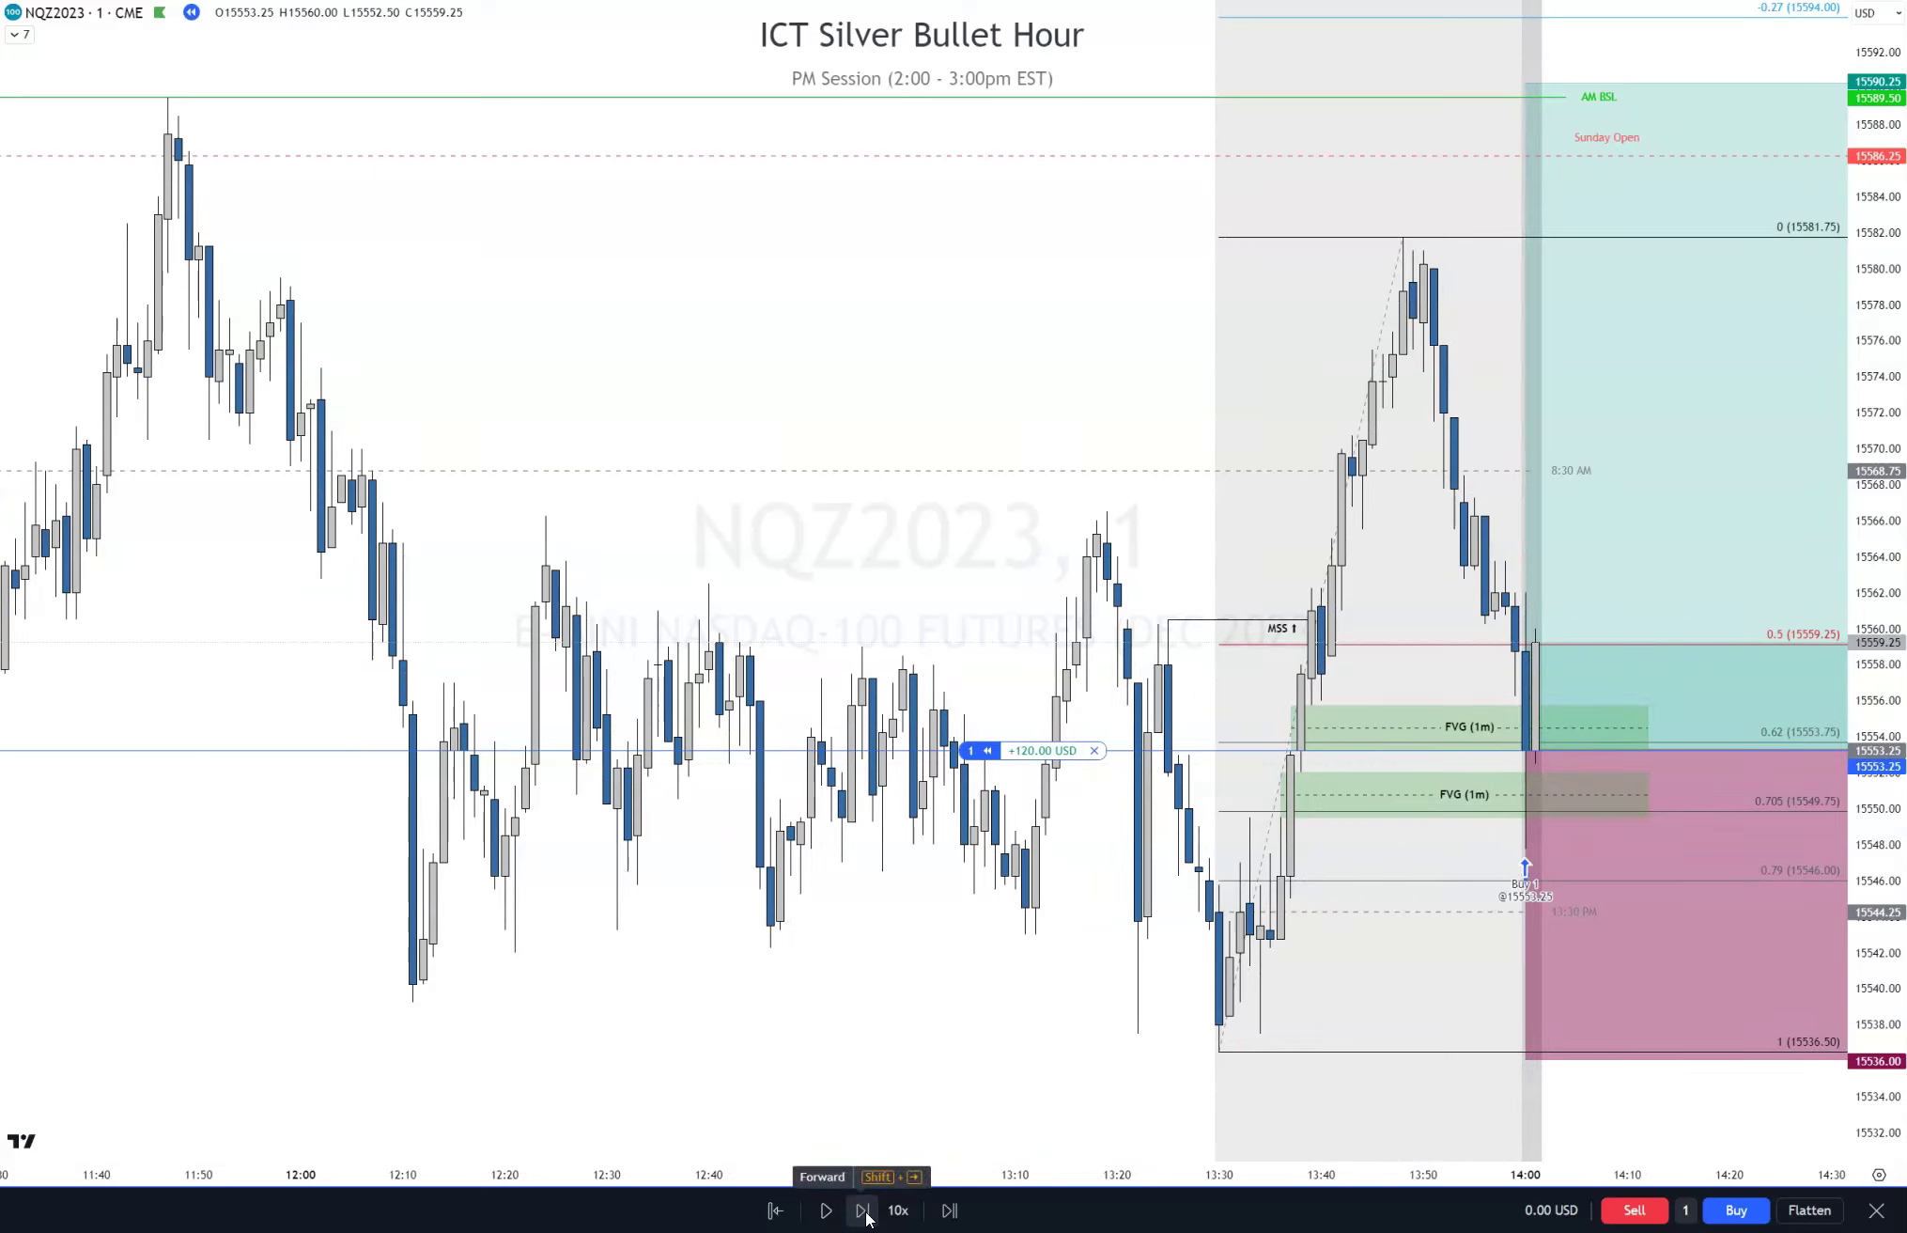
click(861, 1210)
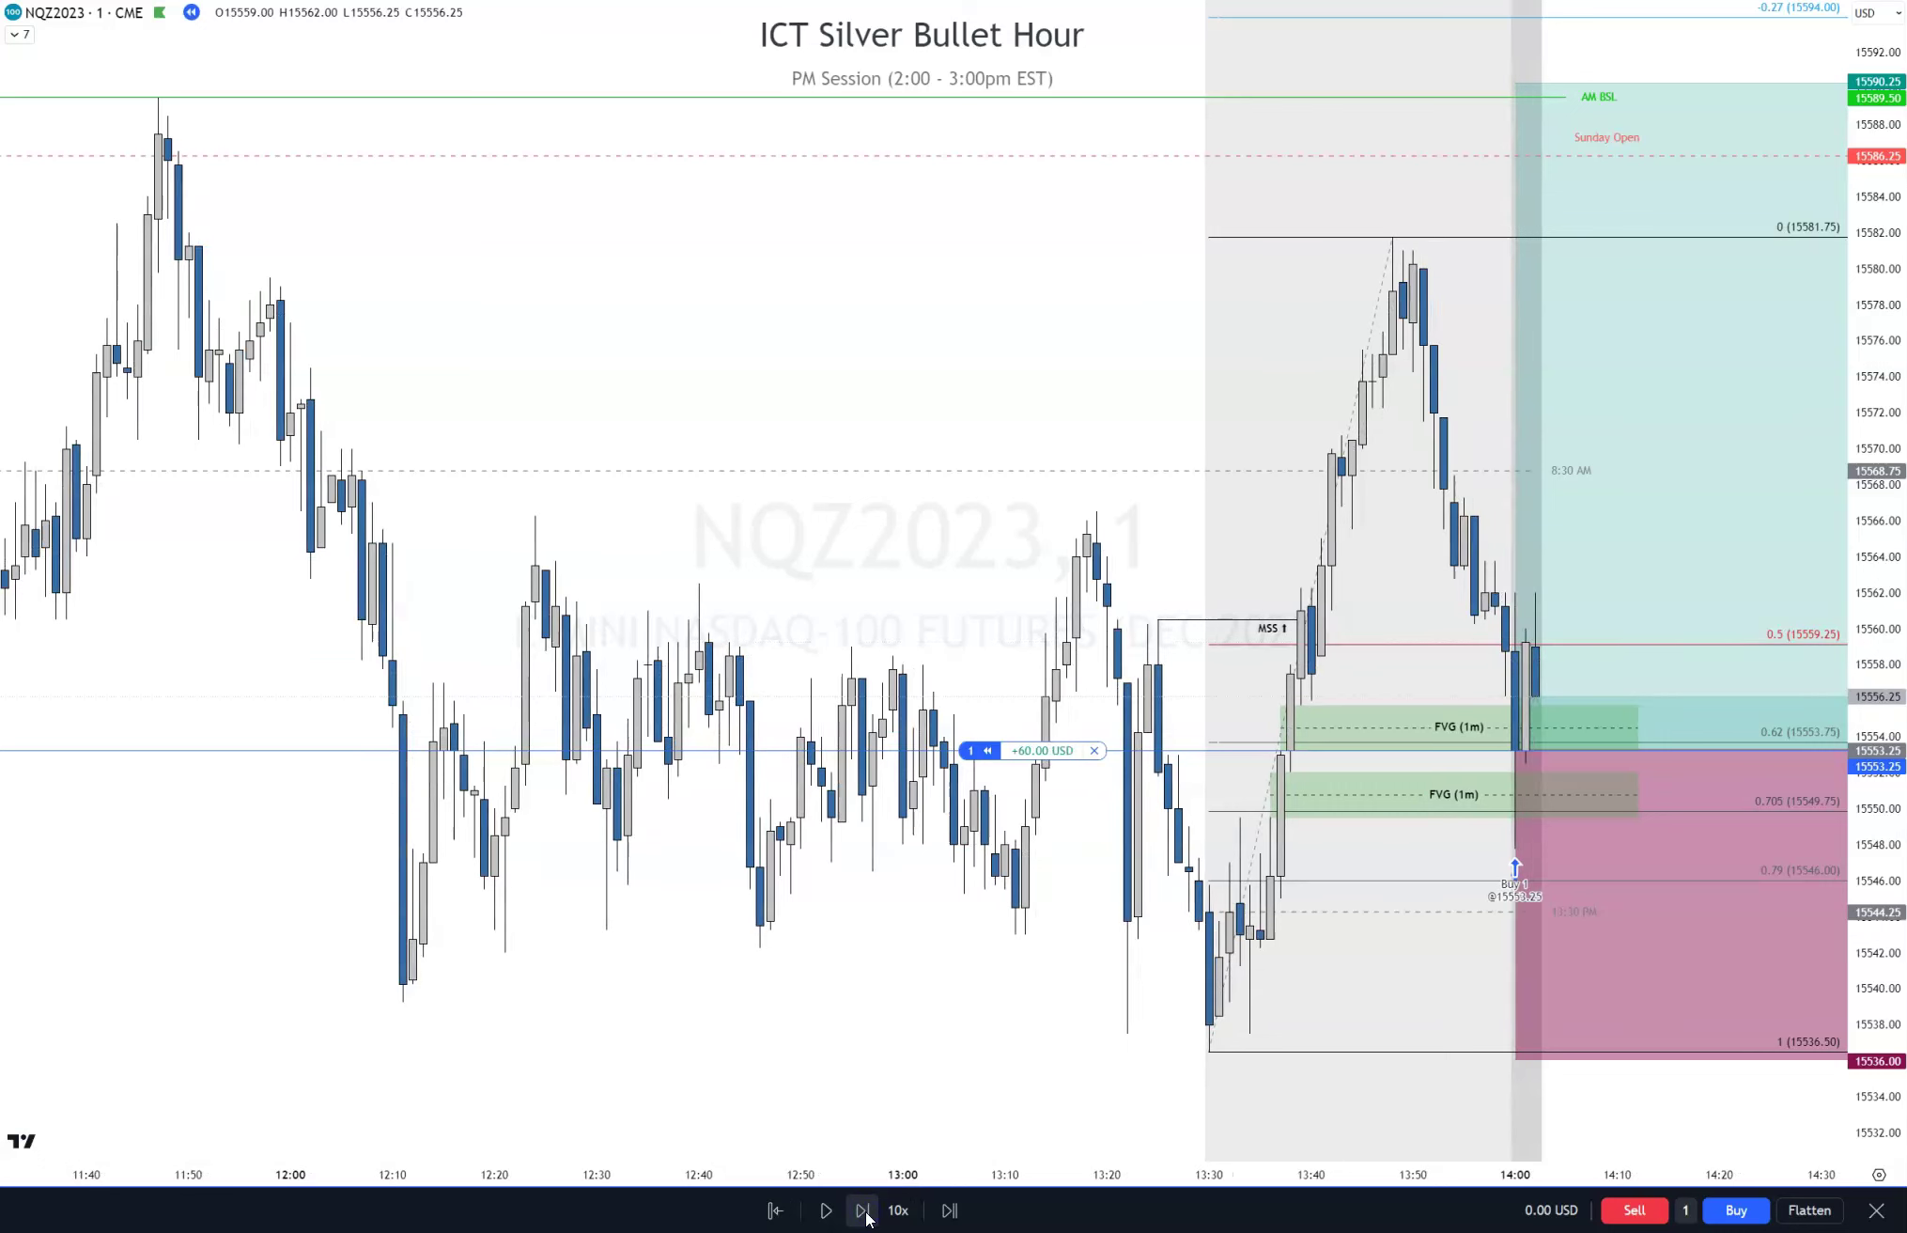
click(862, 1210)
click(862, 1210)
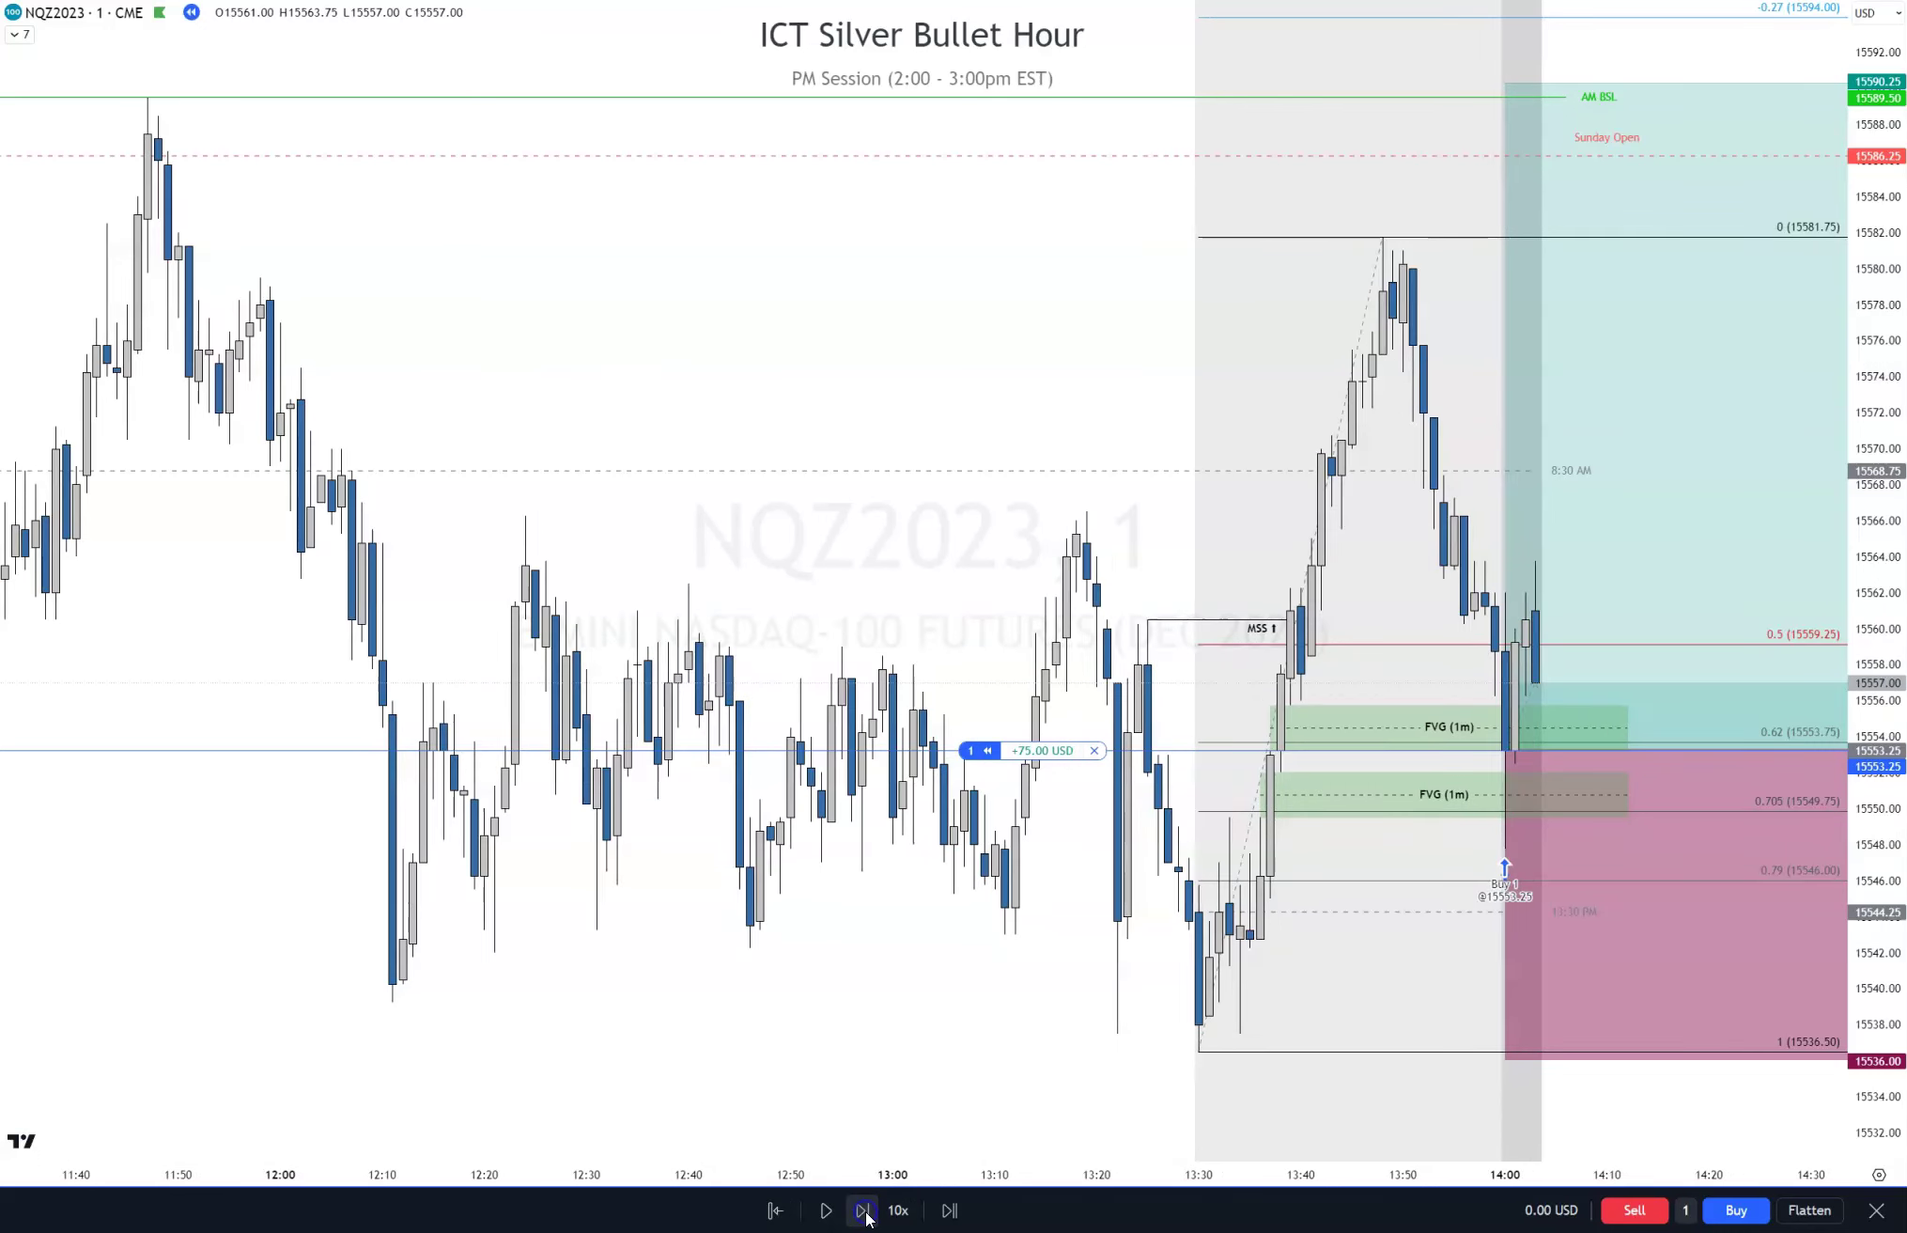
click(861, 1211)
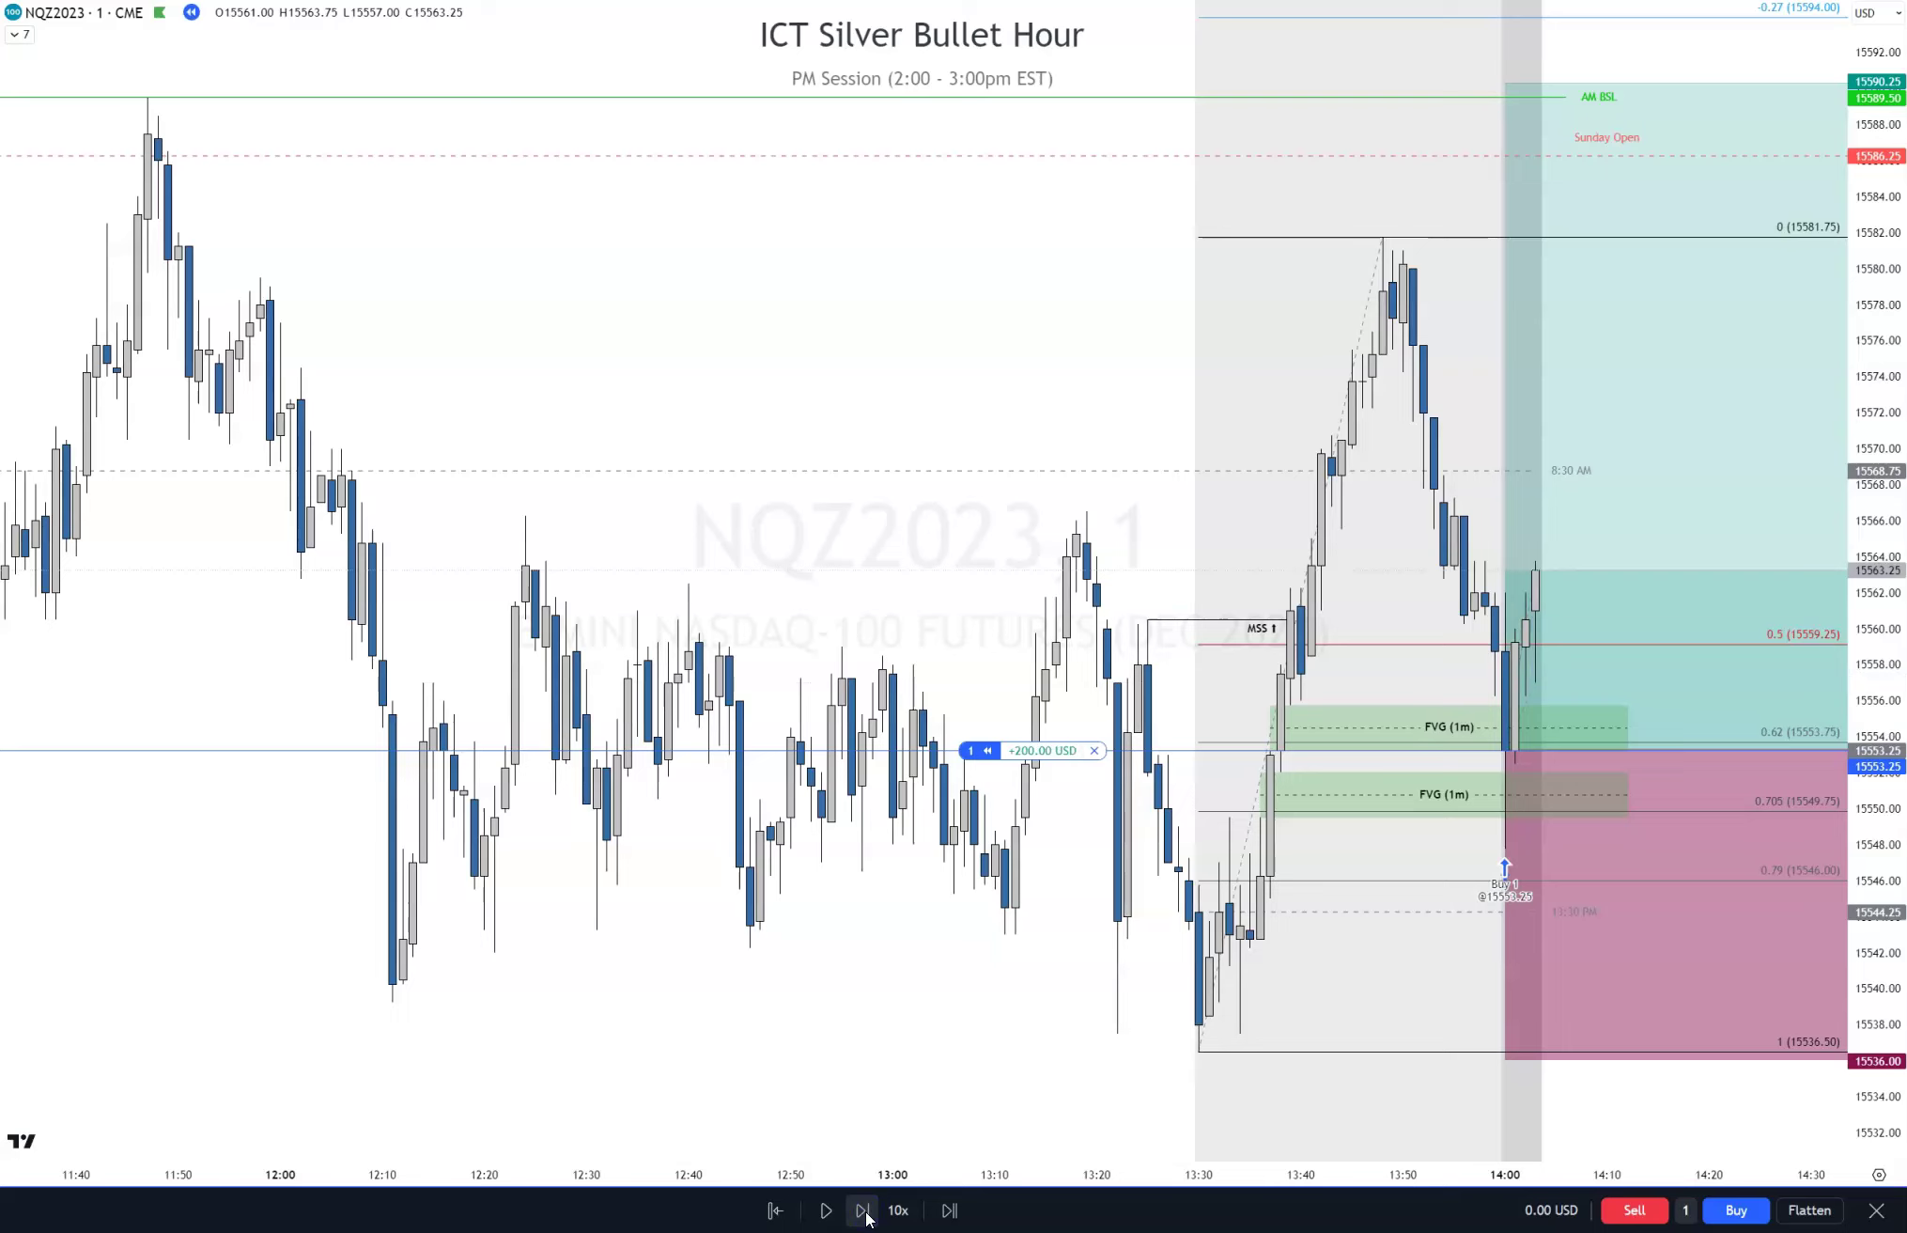
click(862, 1210)
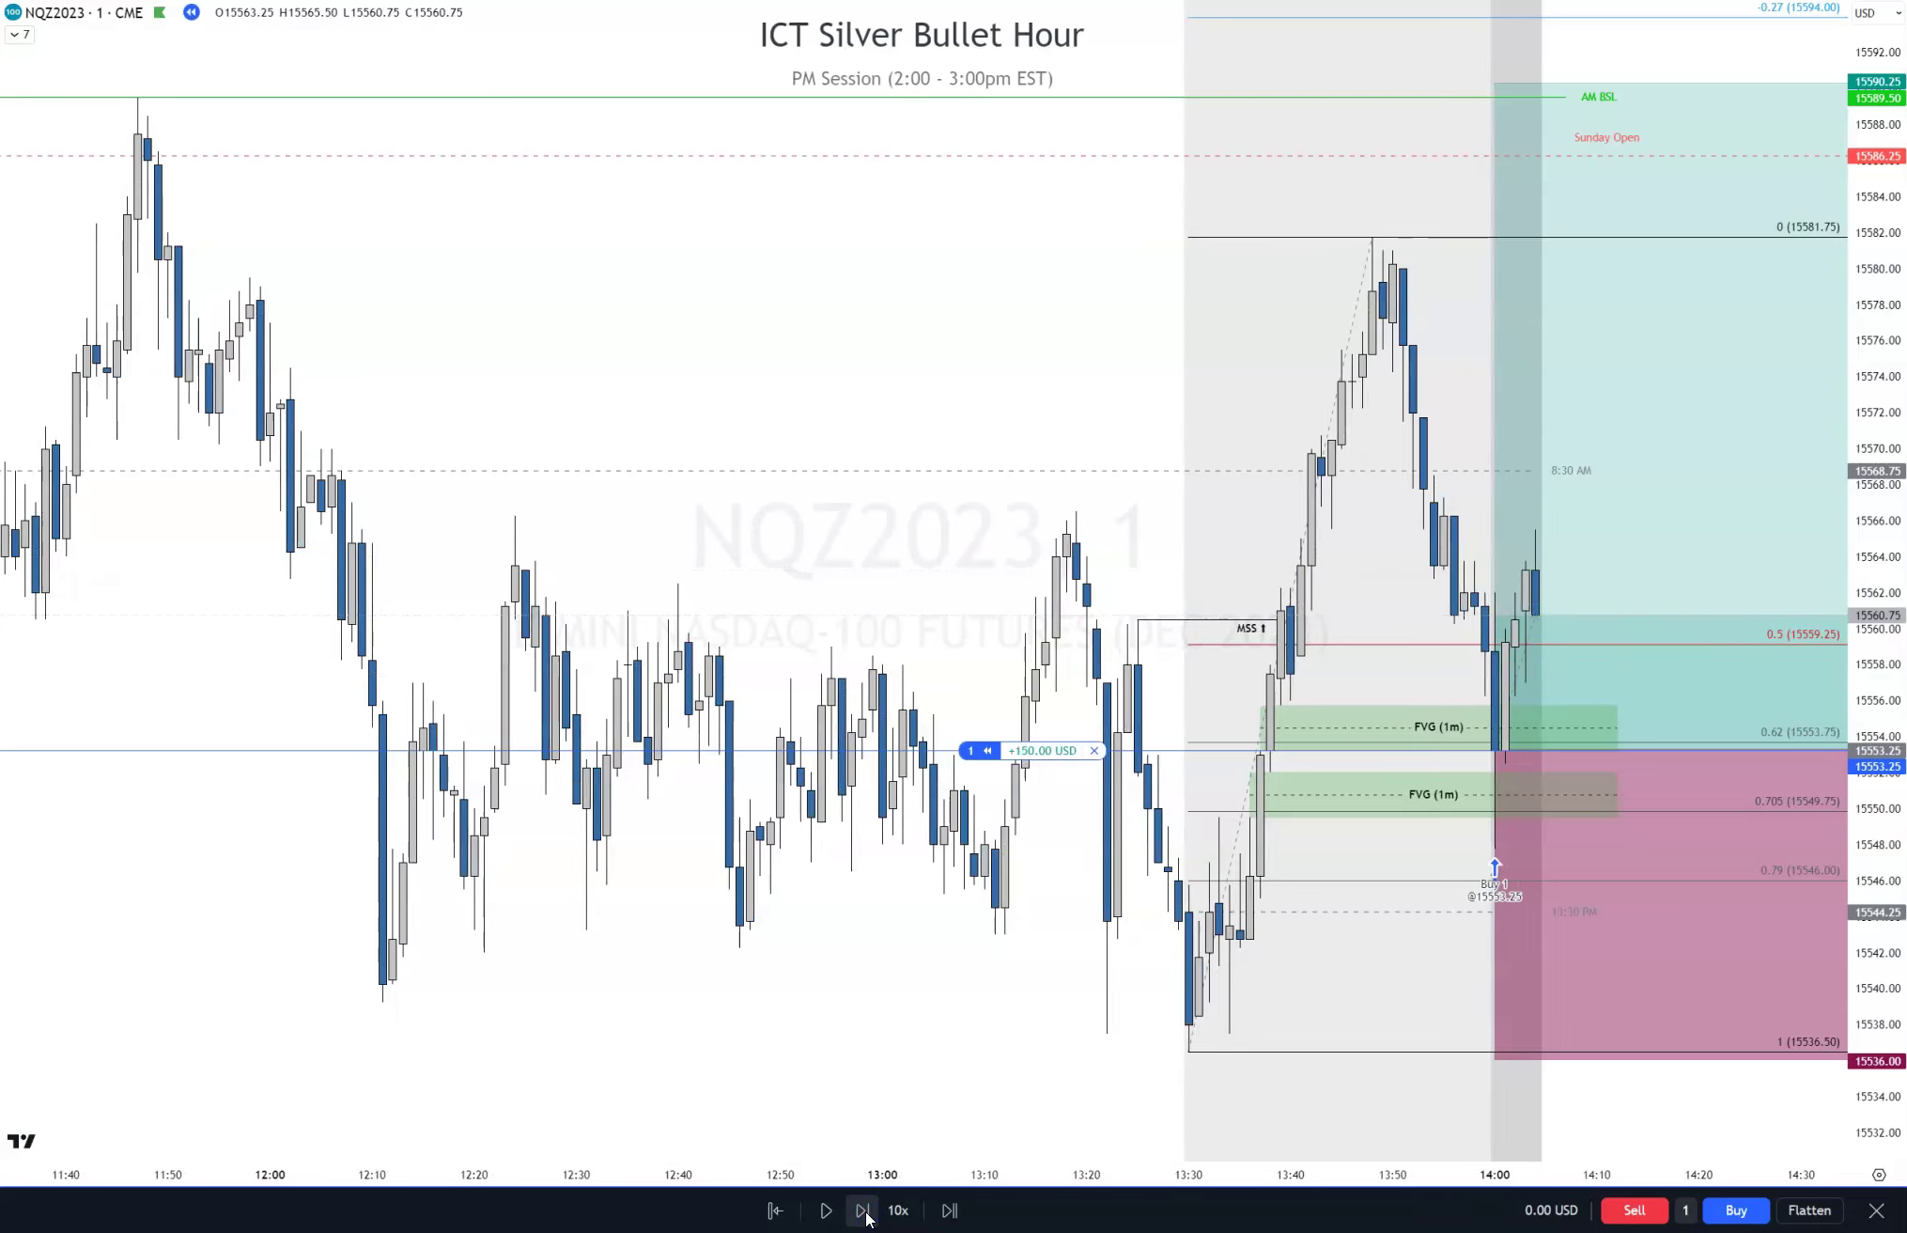
click(863, 1212)
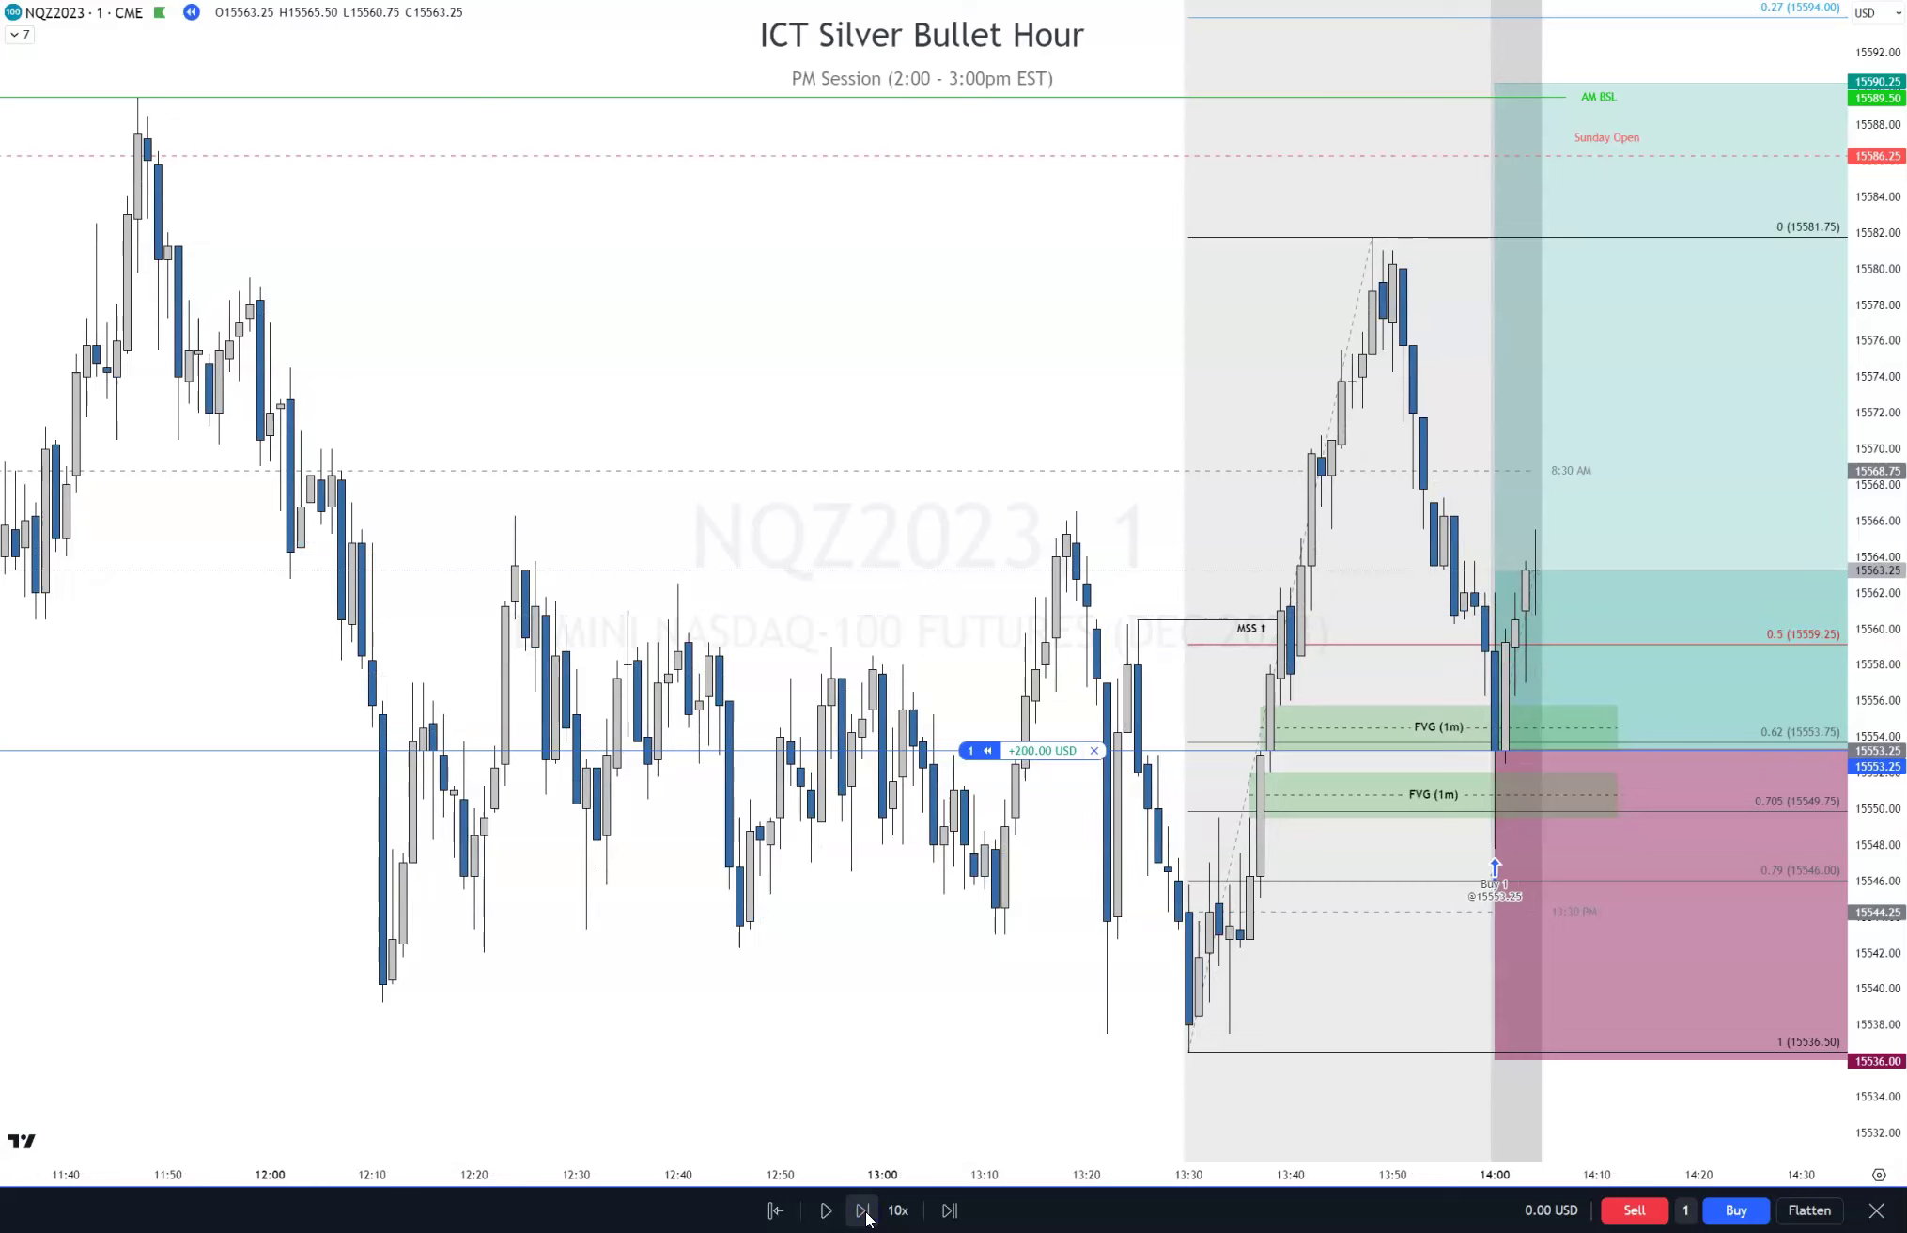
click(862, 1210)
click(862, 1211)
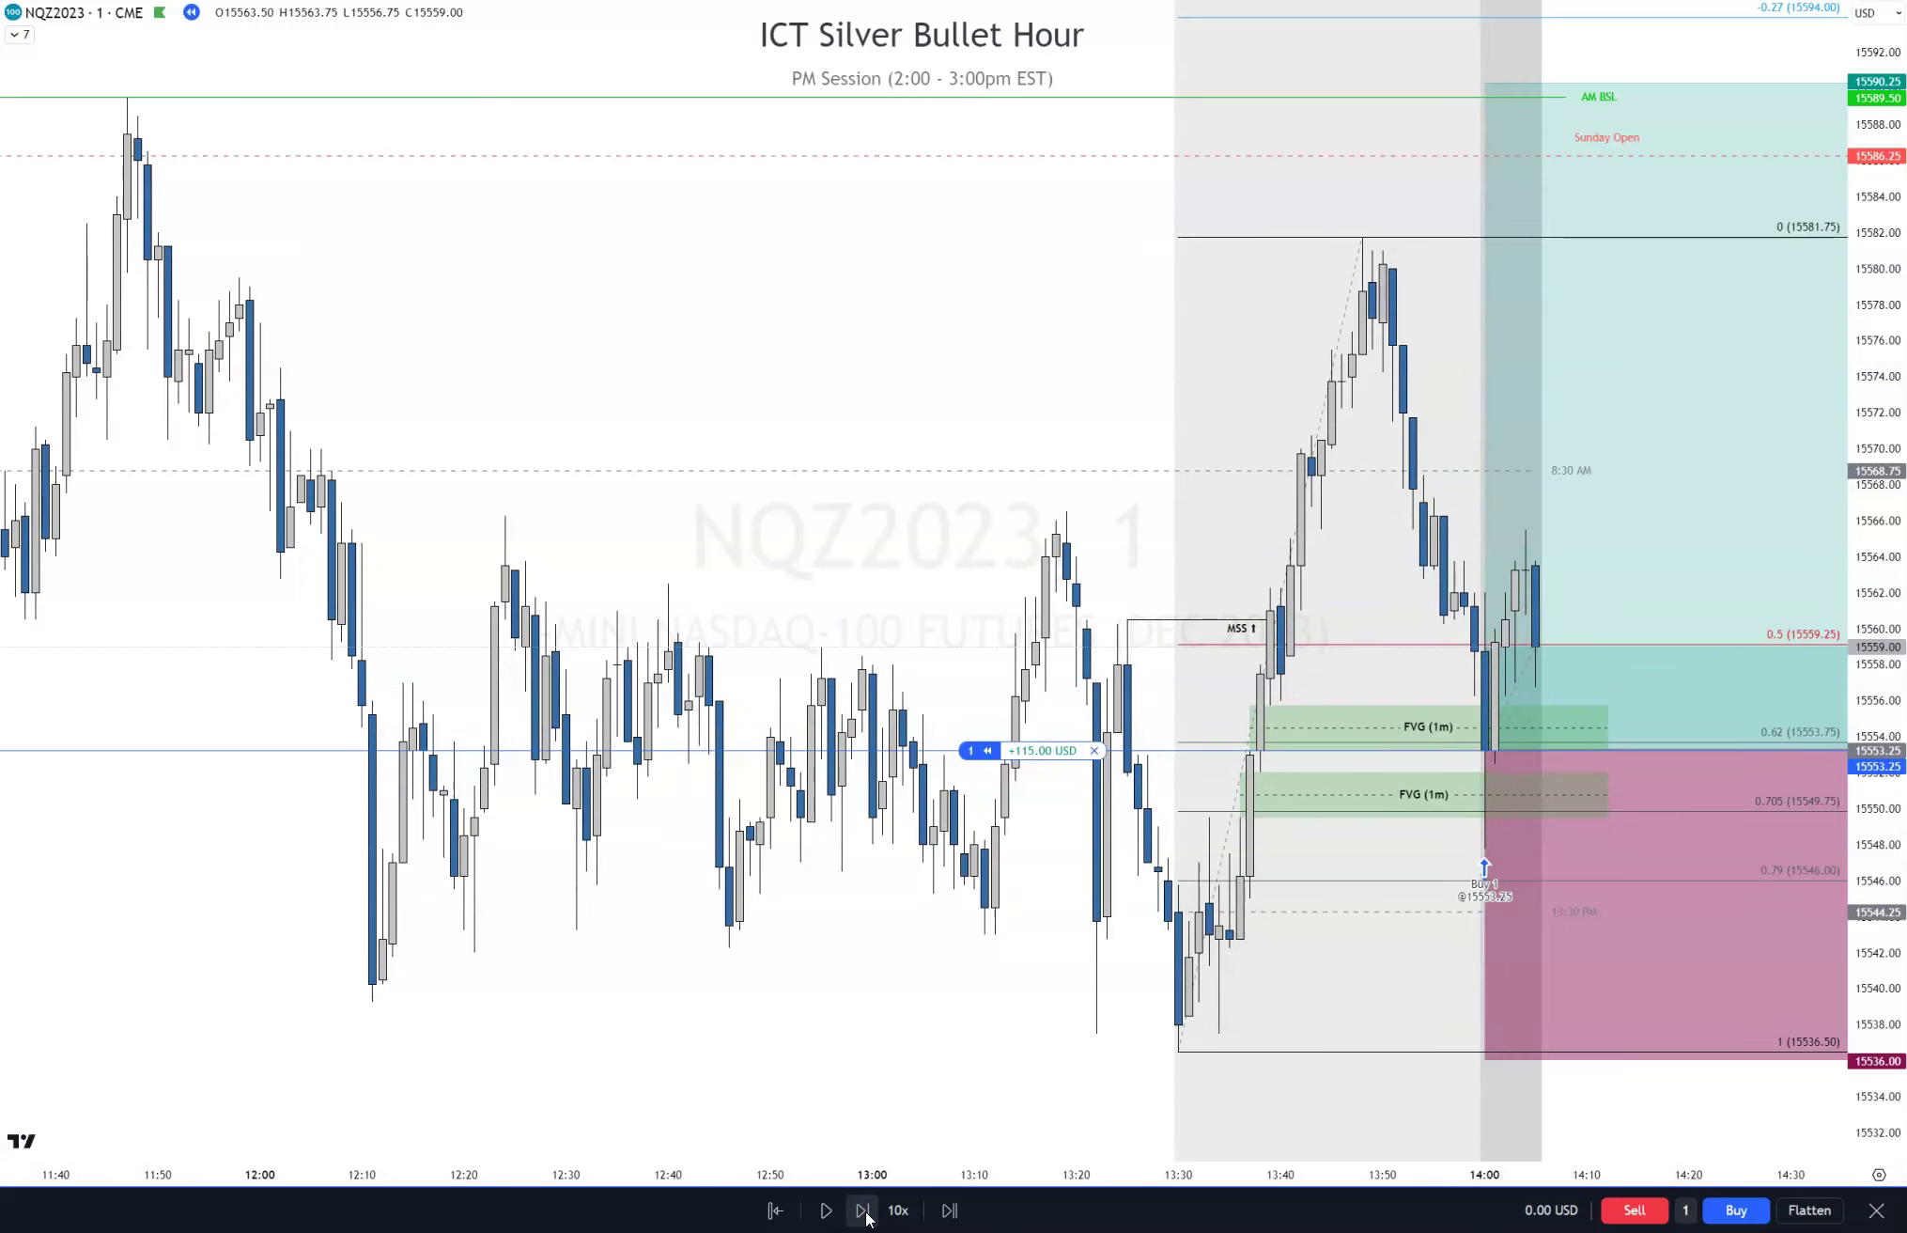
click(862, 1210)
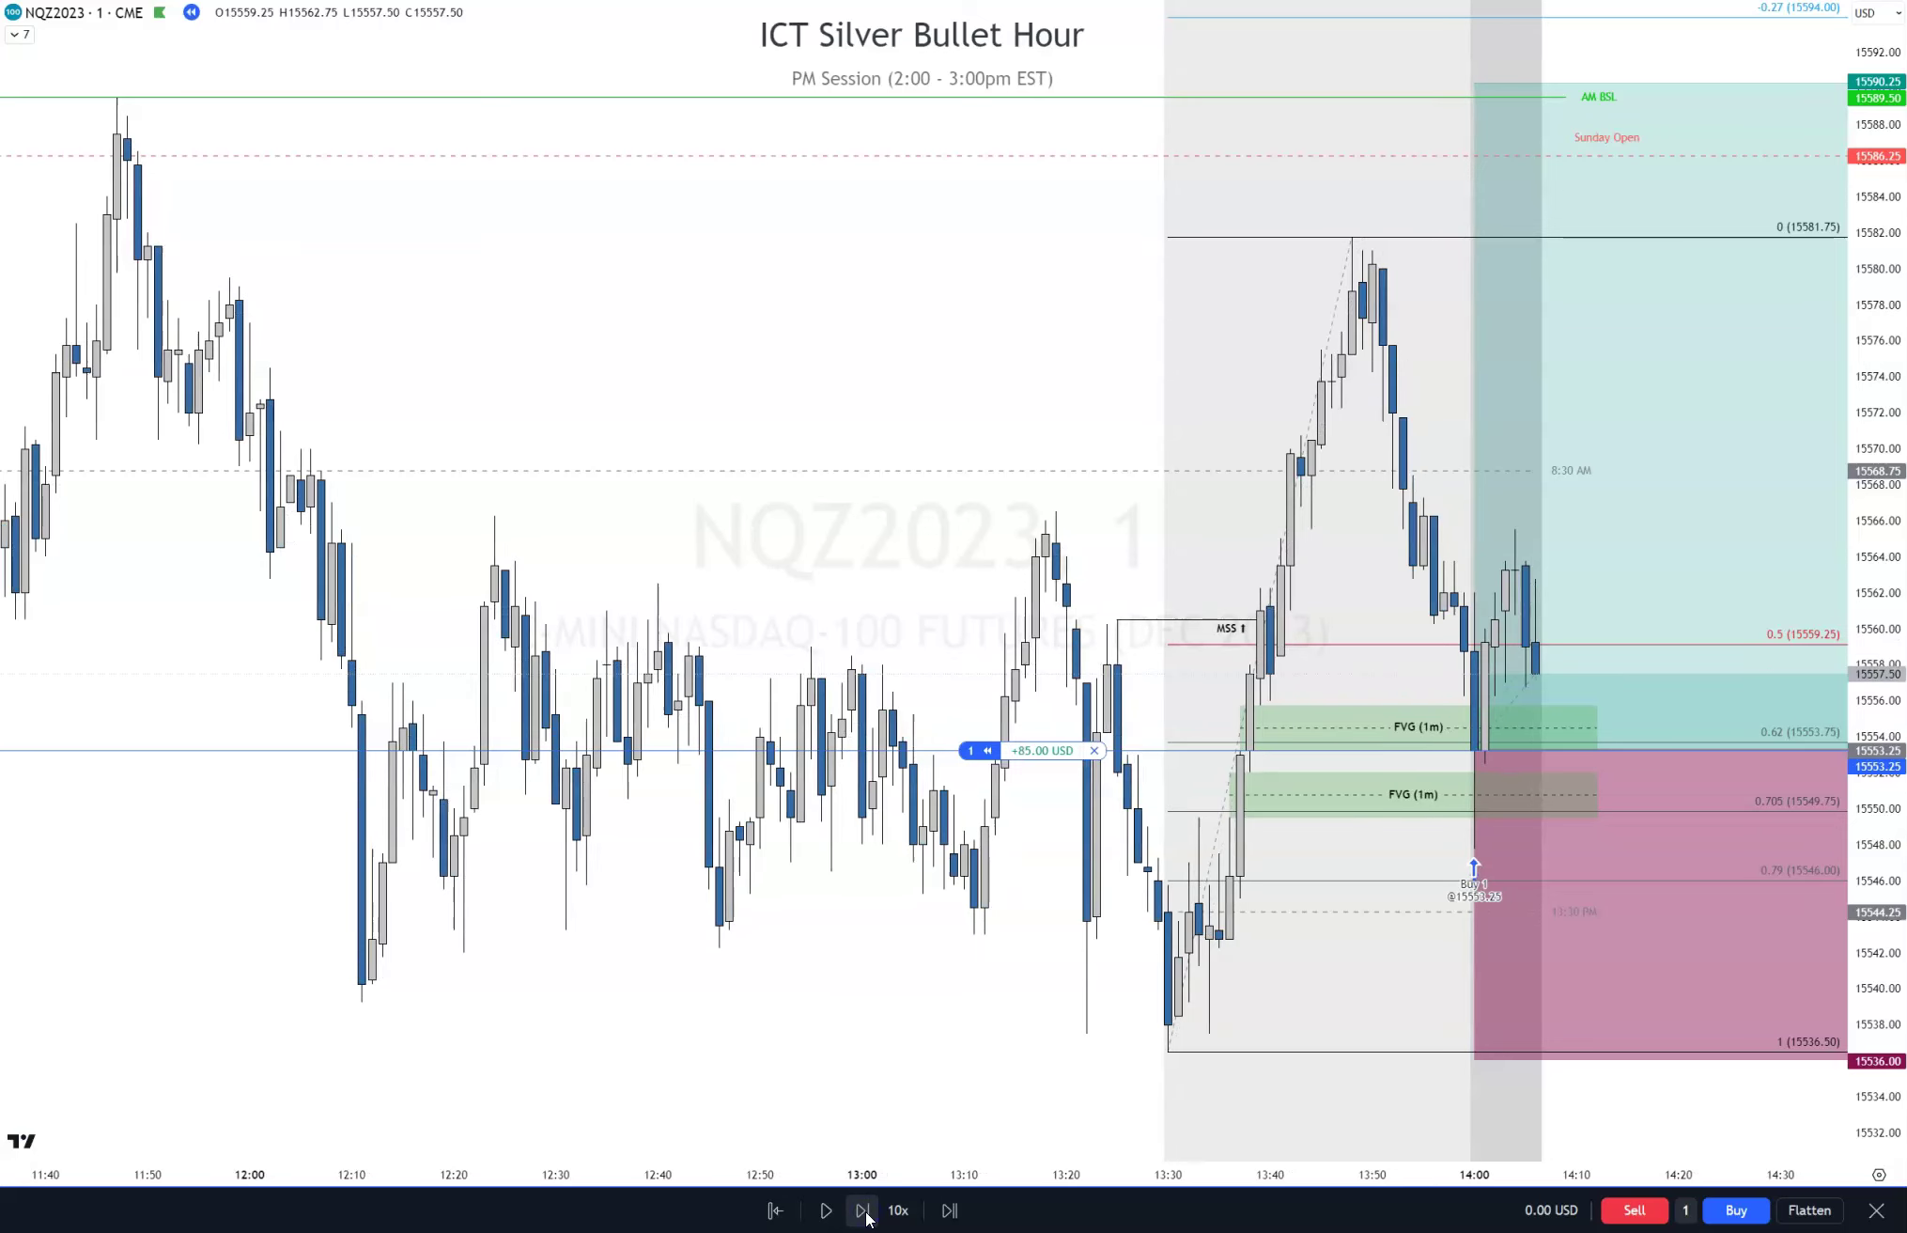
click(866, 1216)
click(866, 1216)
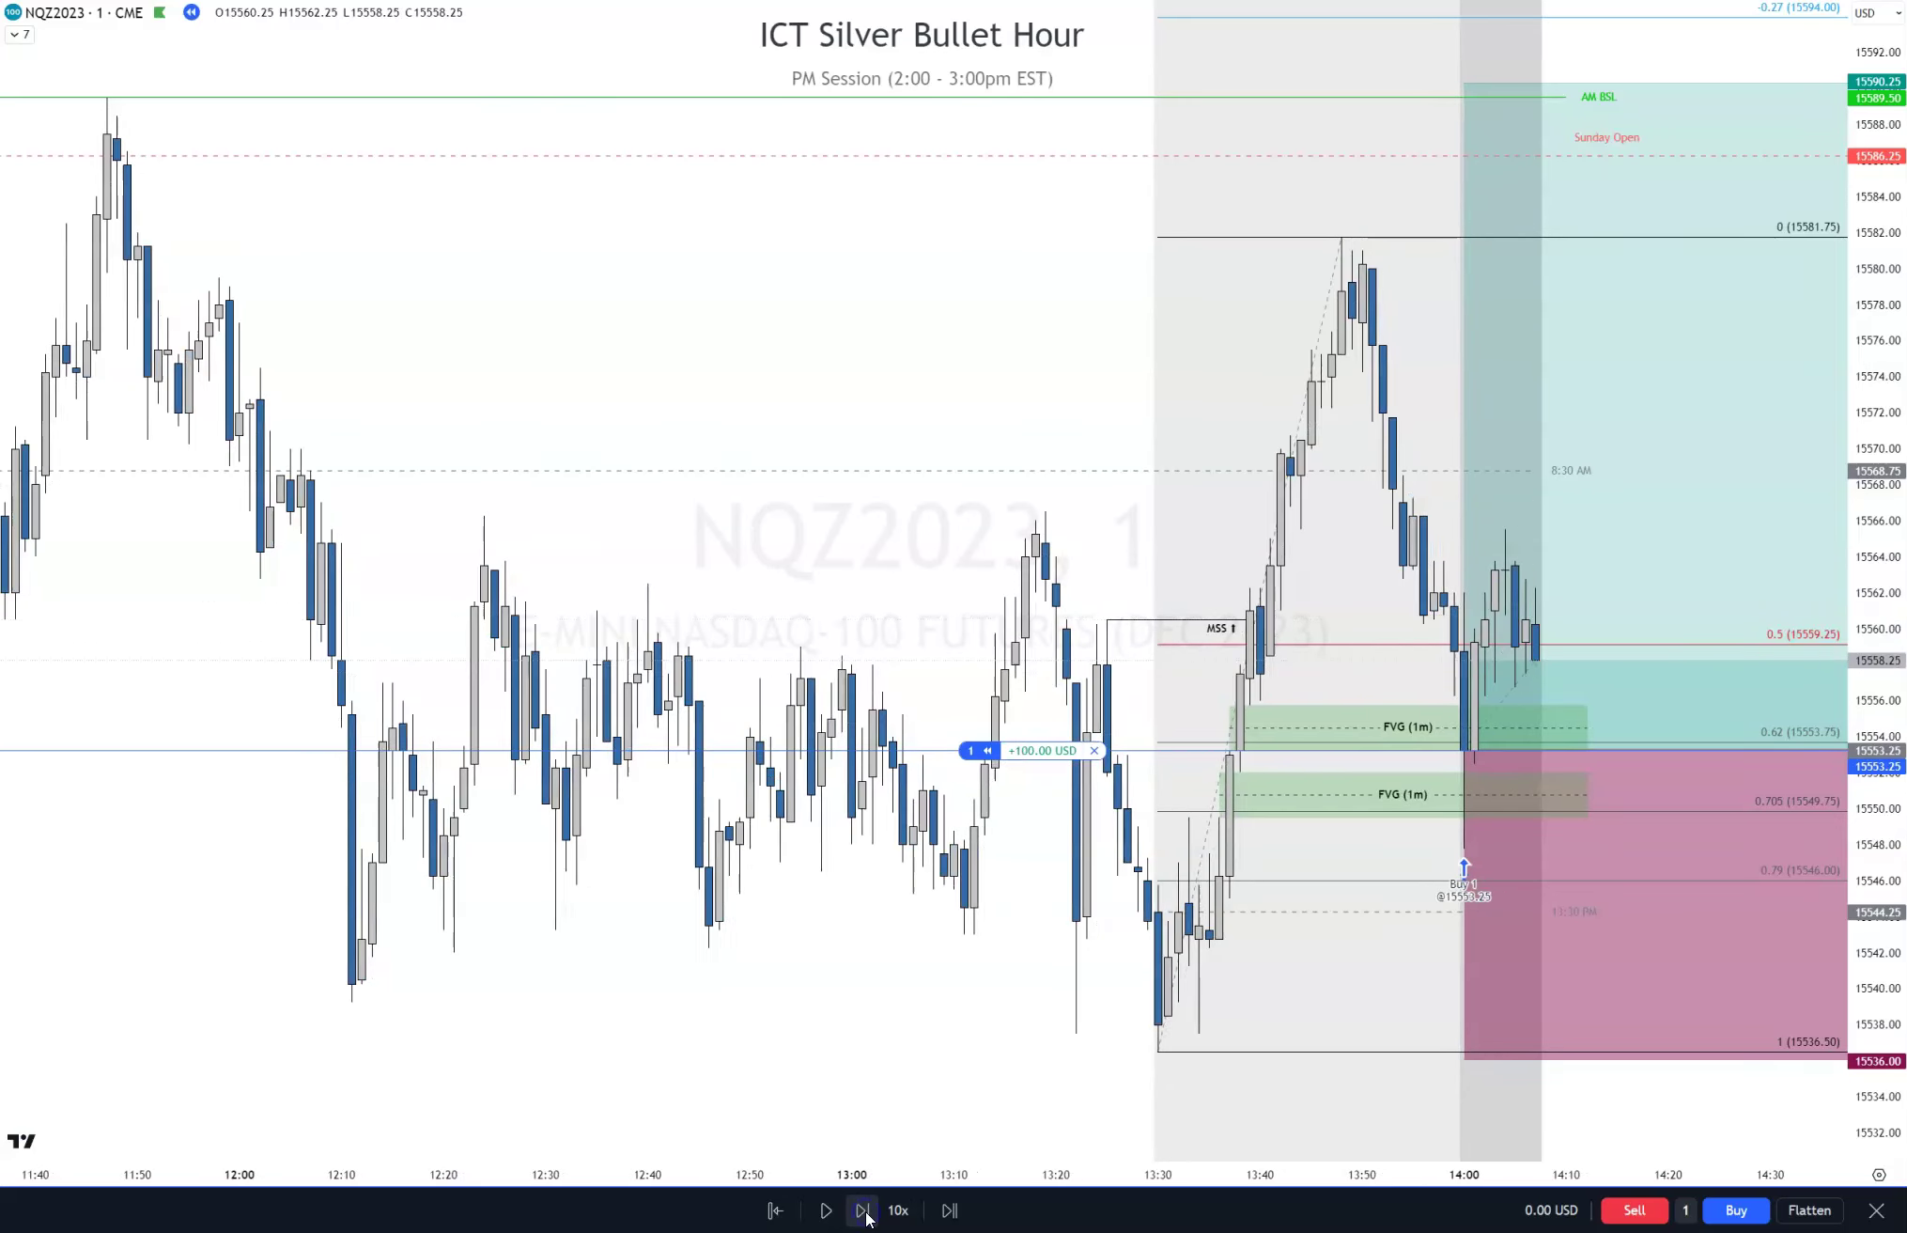
click(866, 1216)
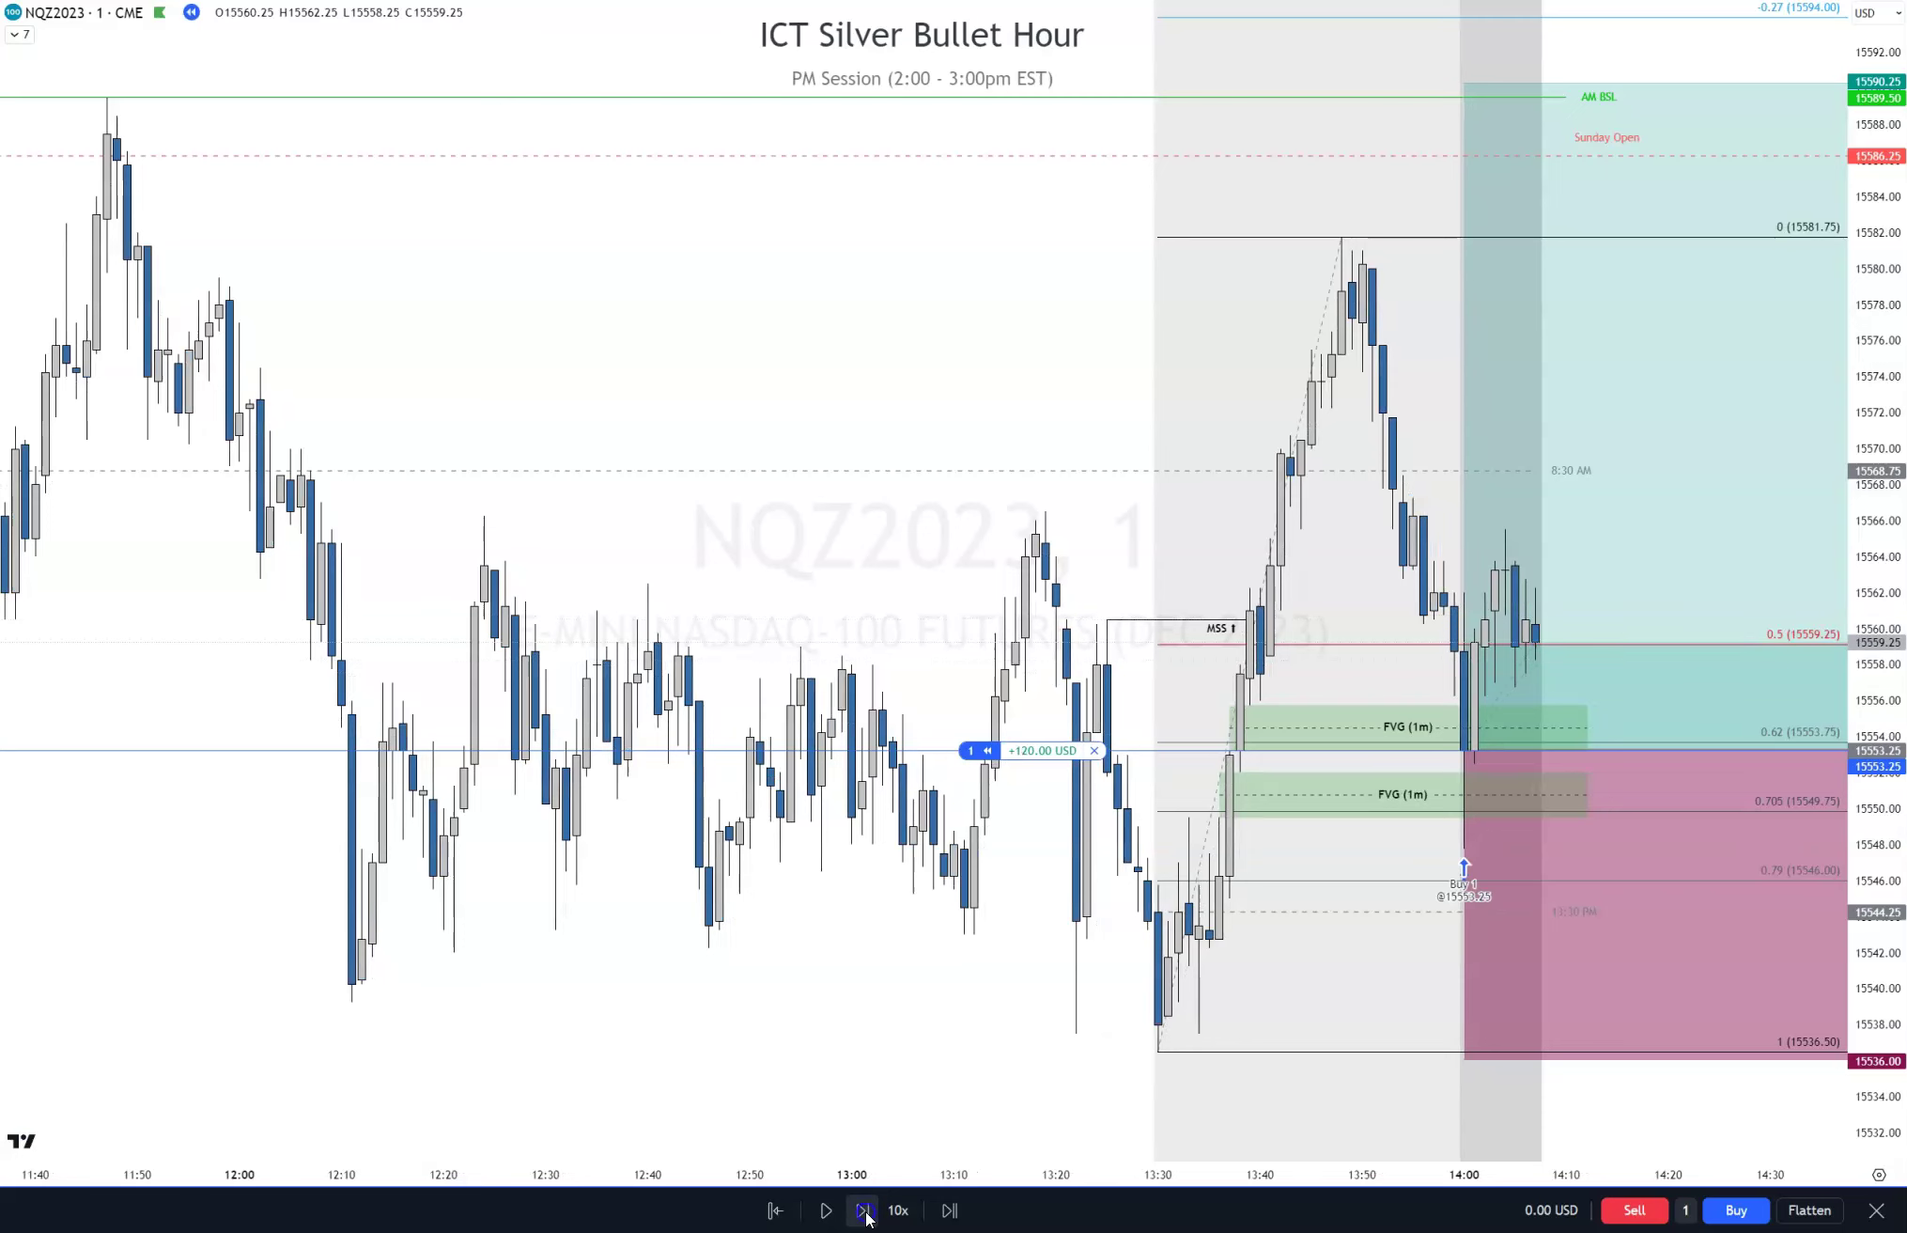
click(867, 1216)
click(866, 1215)
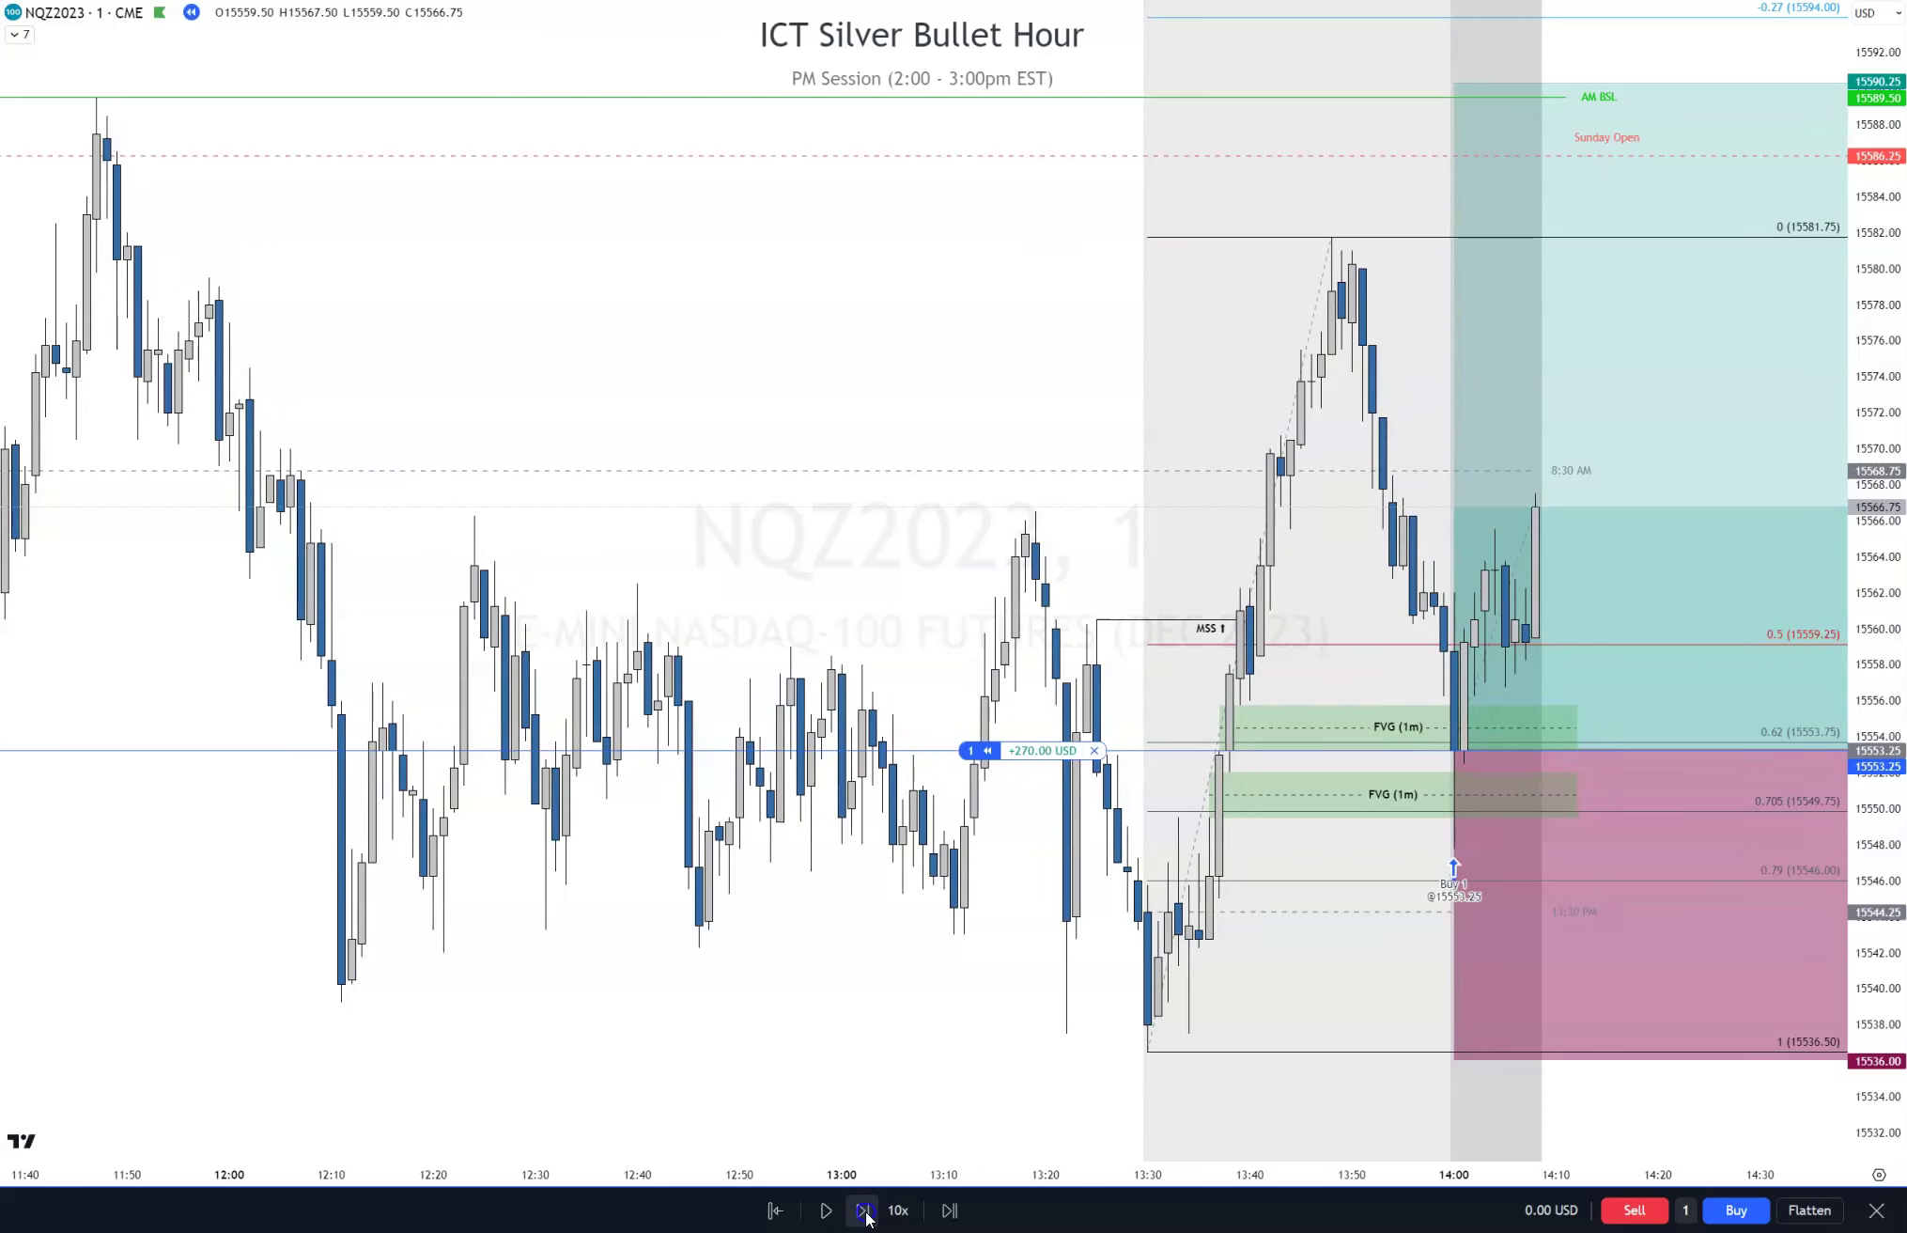
click(867, 1216)
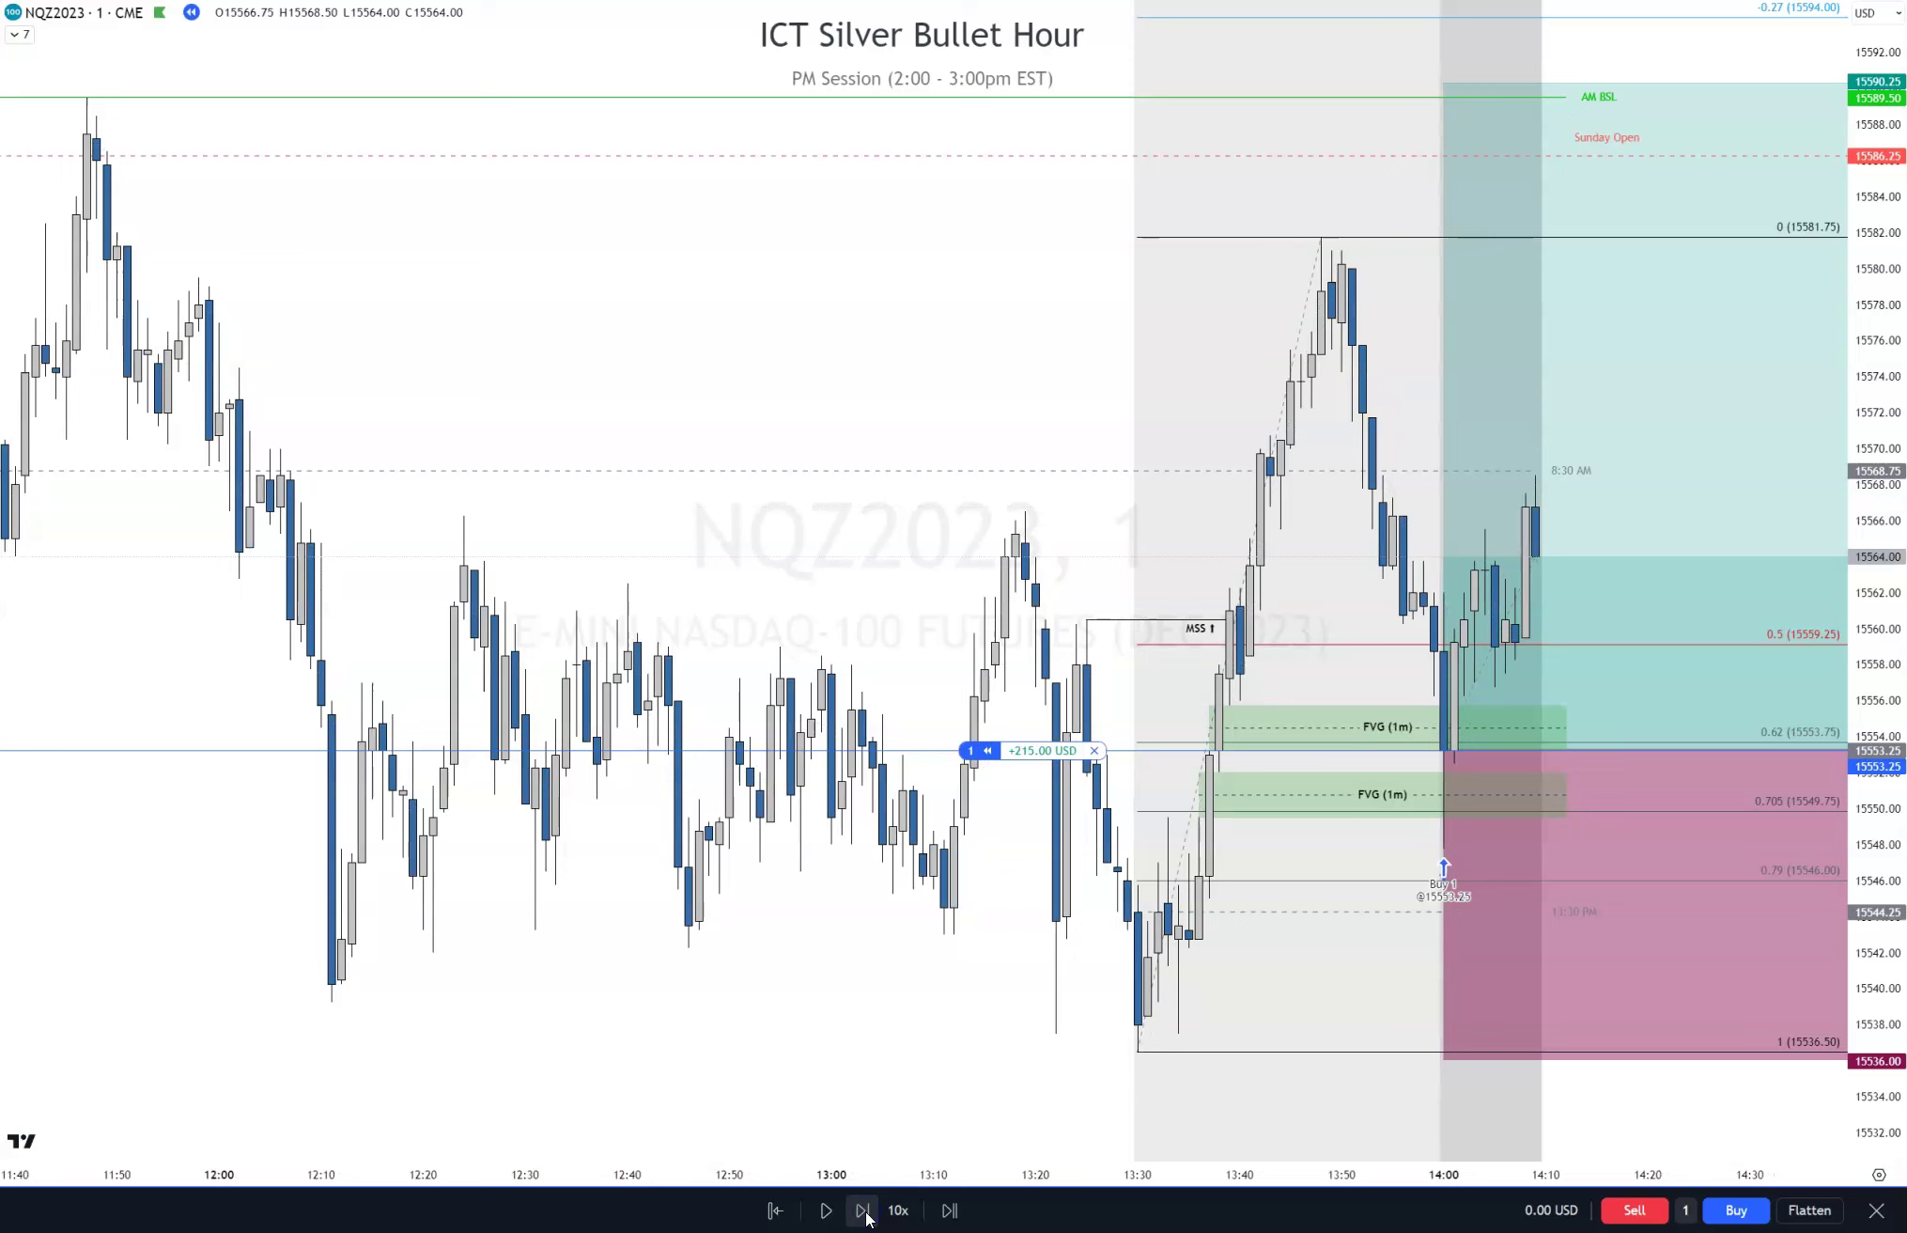
click(866, 1215)
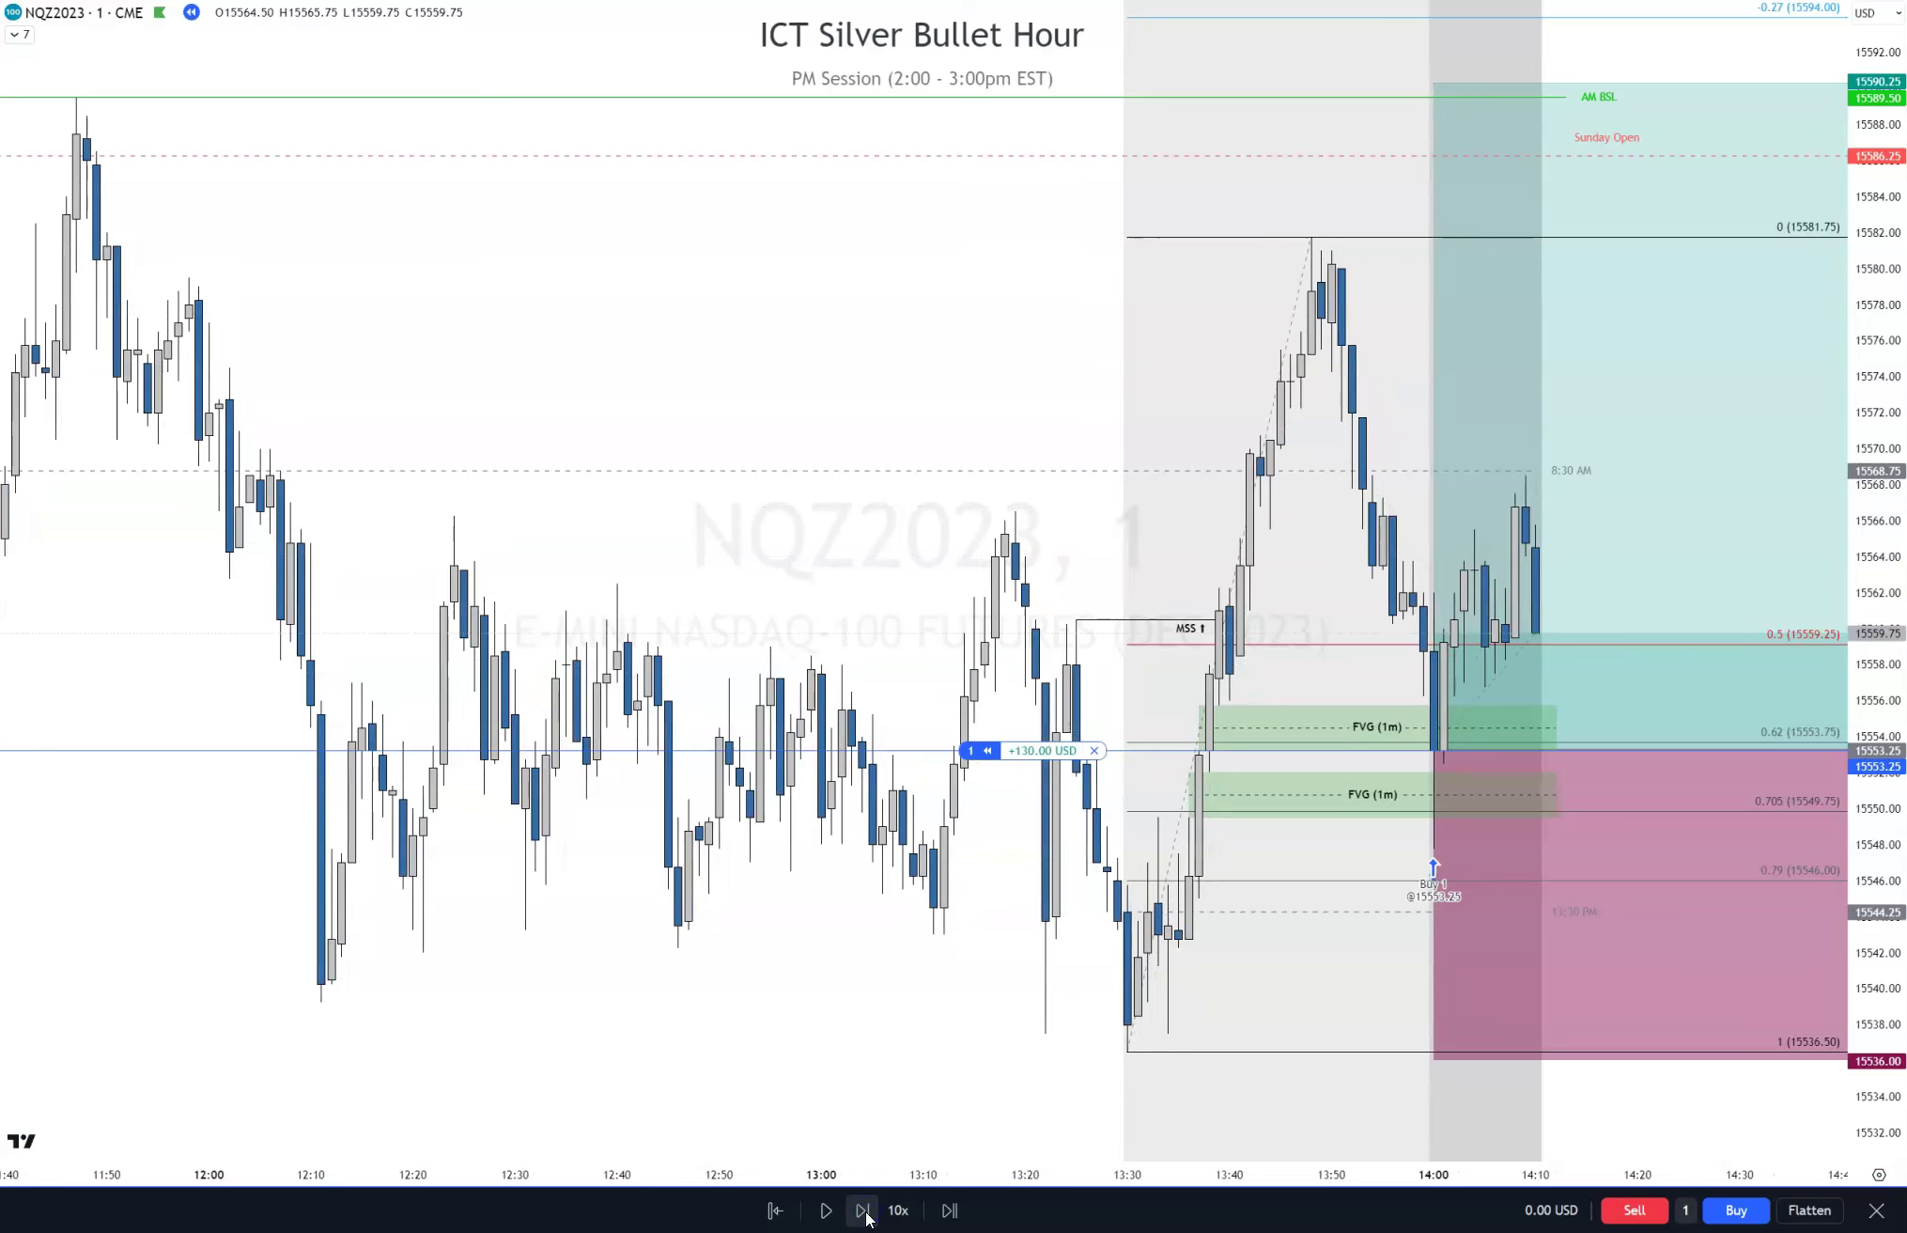
click(866, 1216)
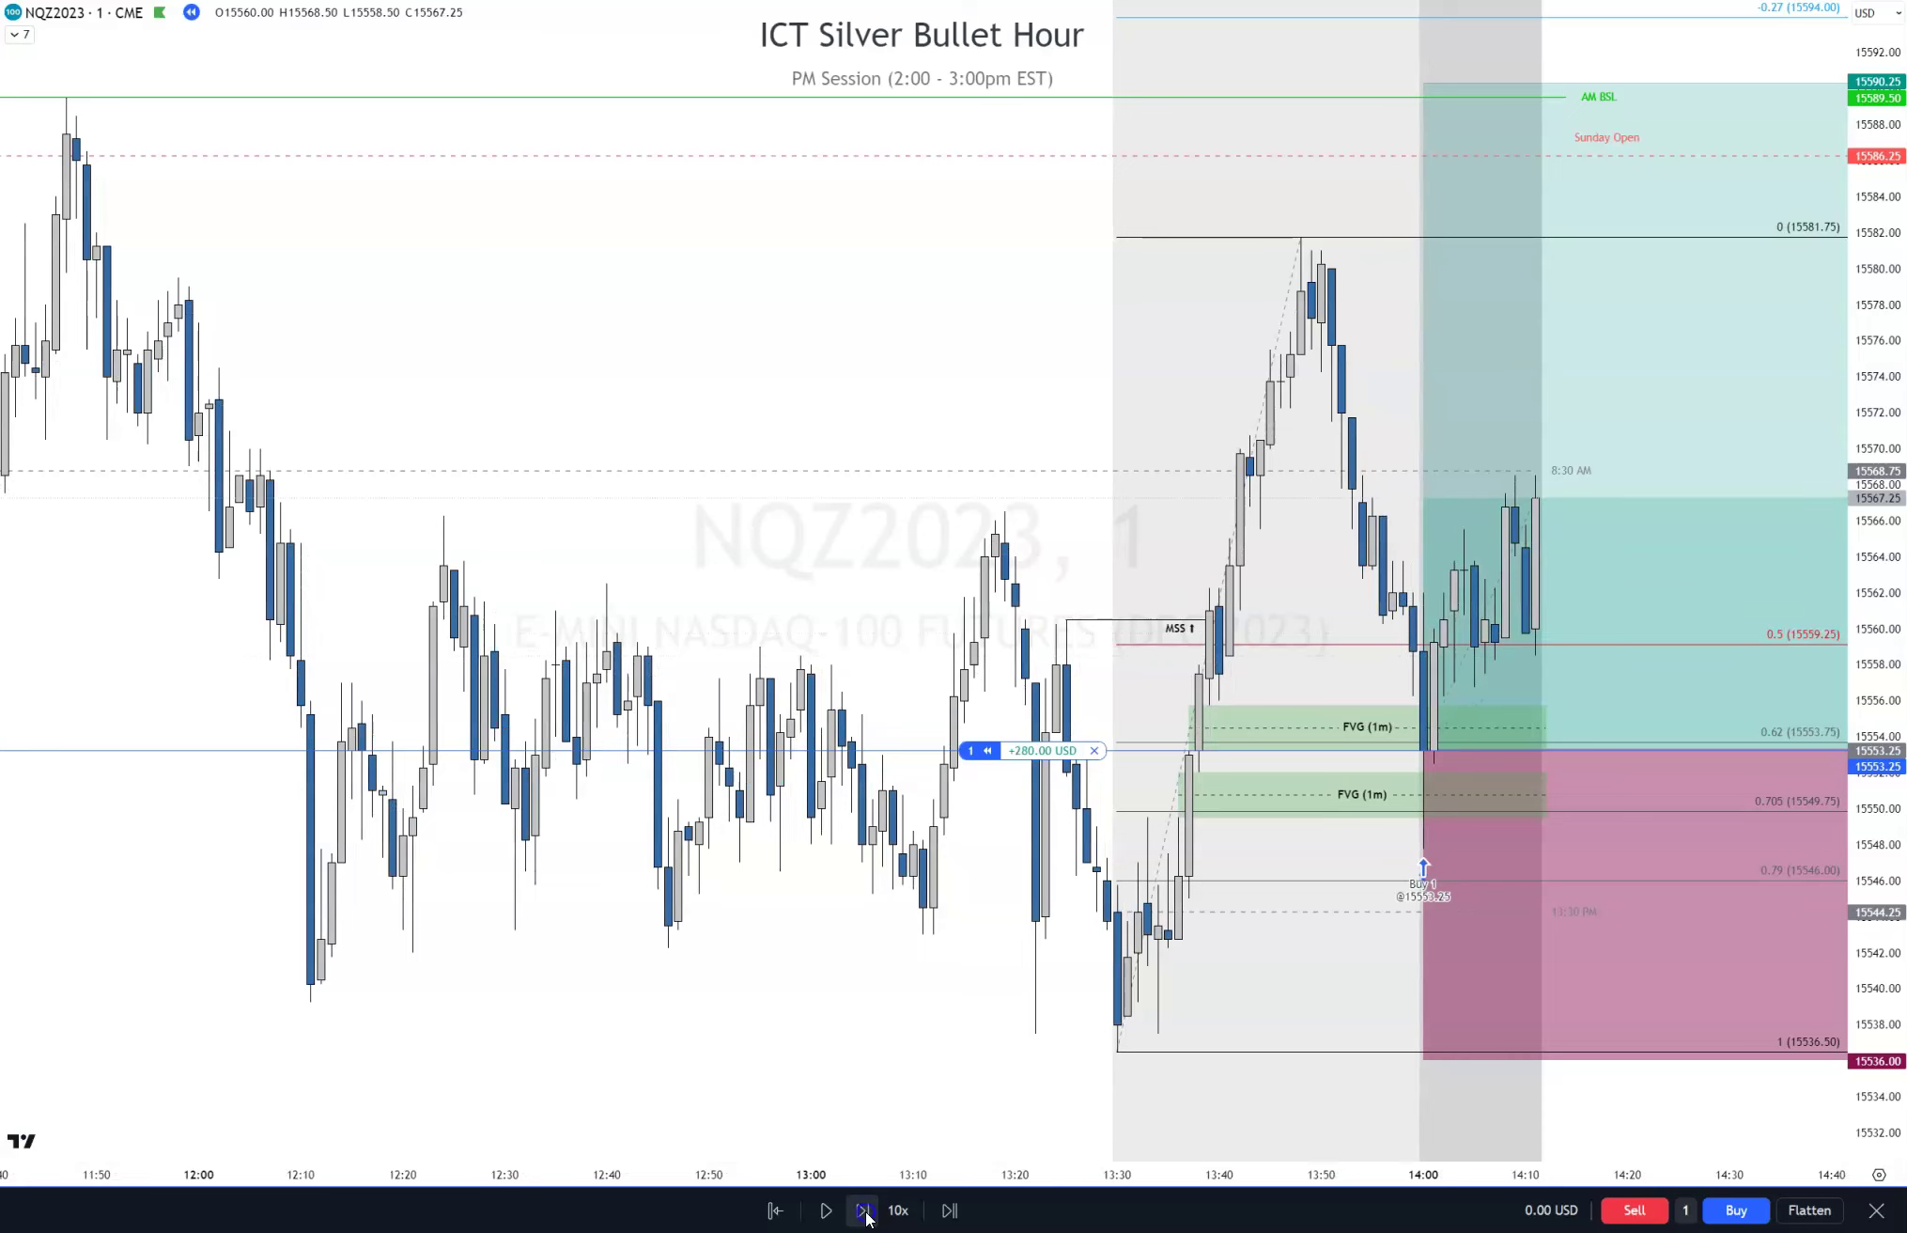
click(866, 1216)
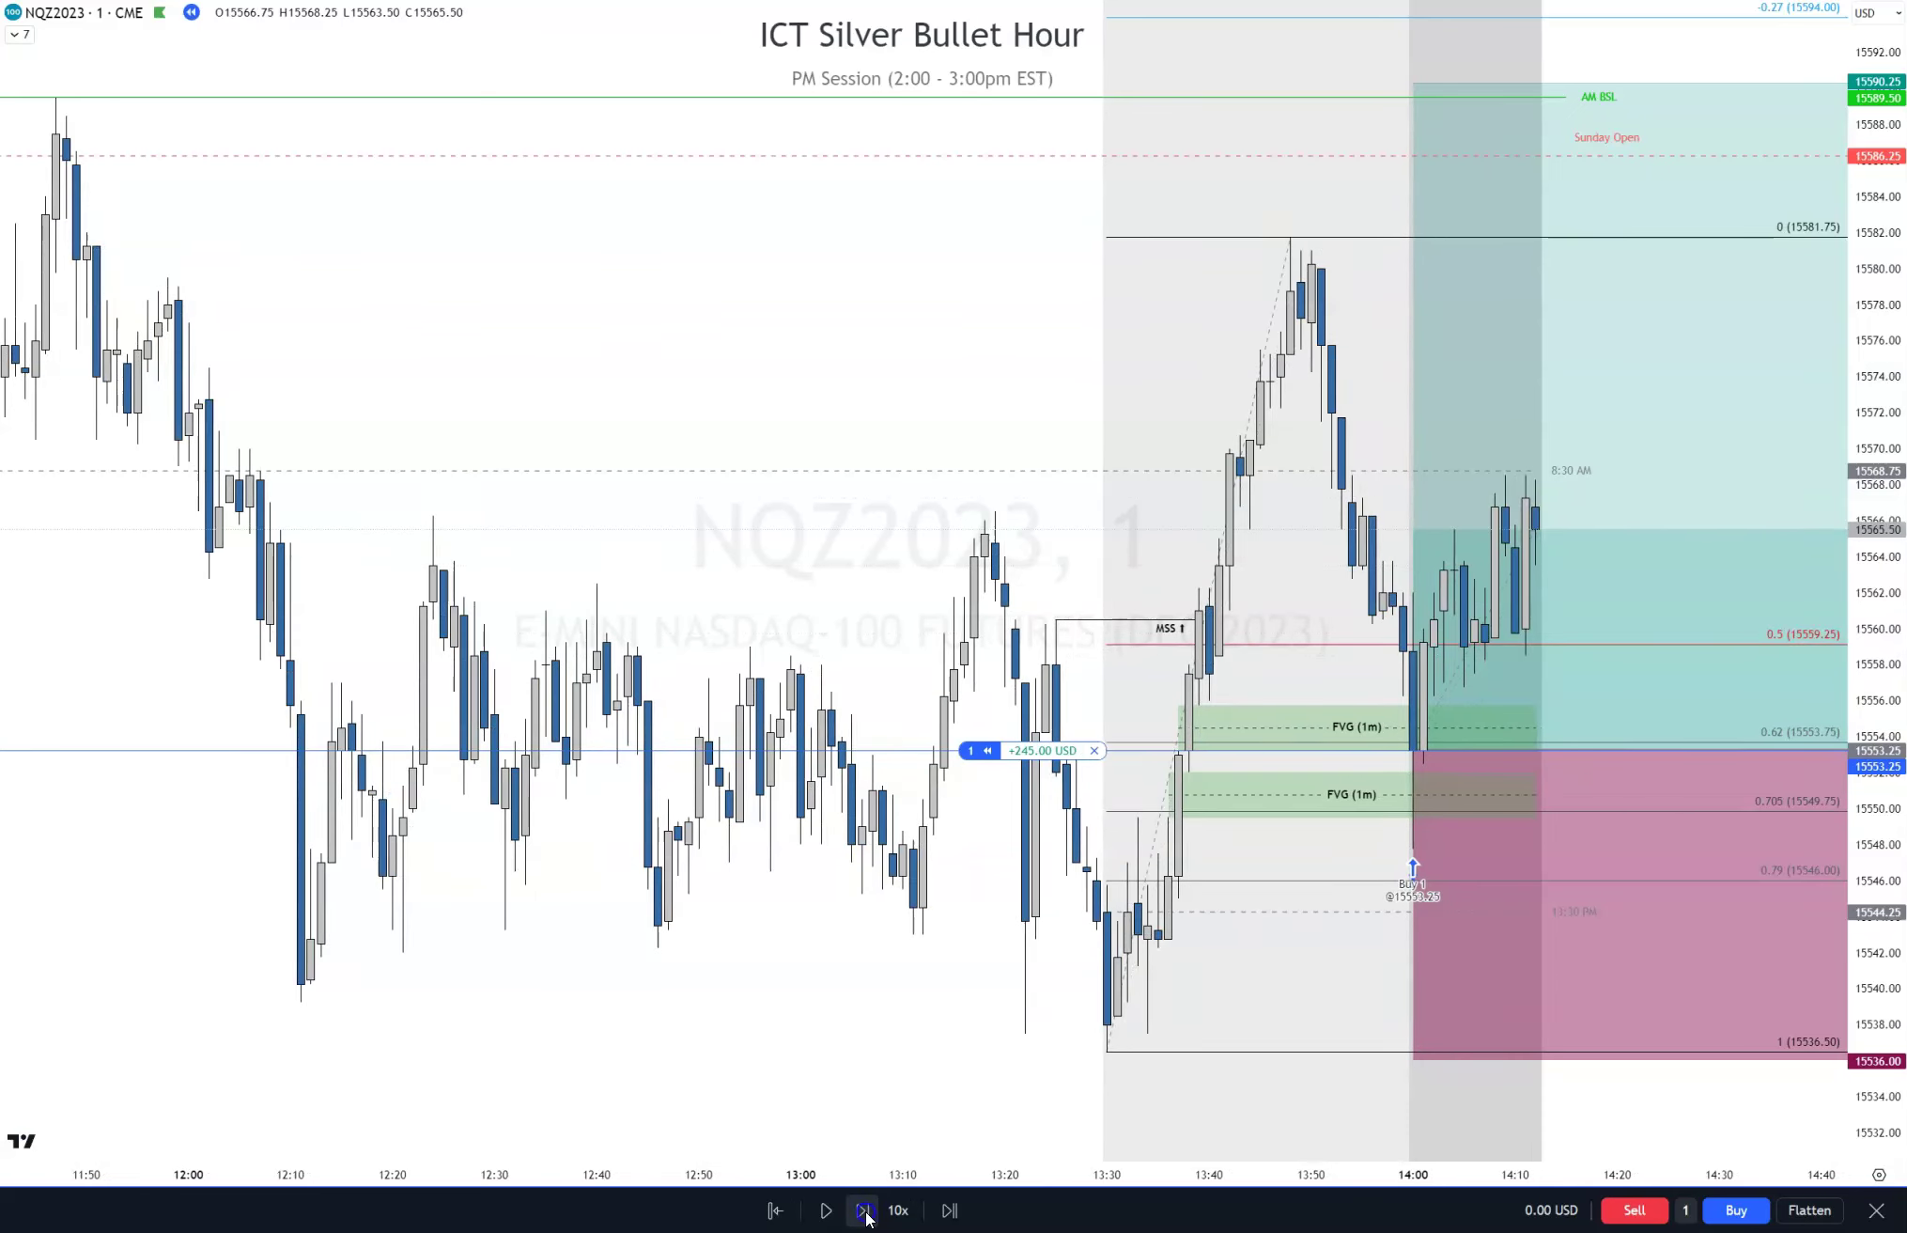
click(866, 1216)
click(866, 1216)
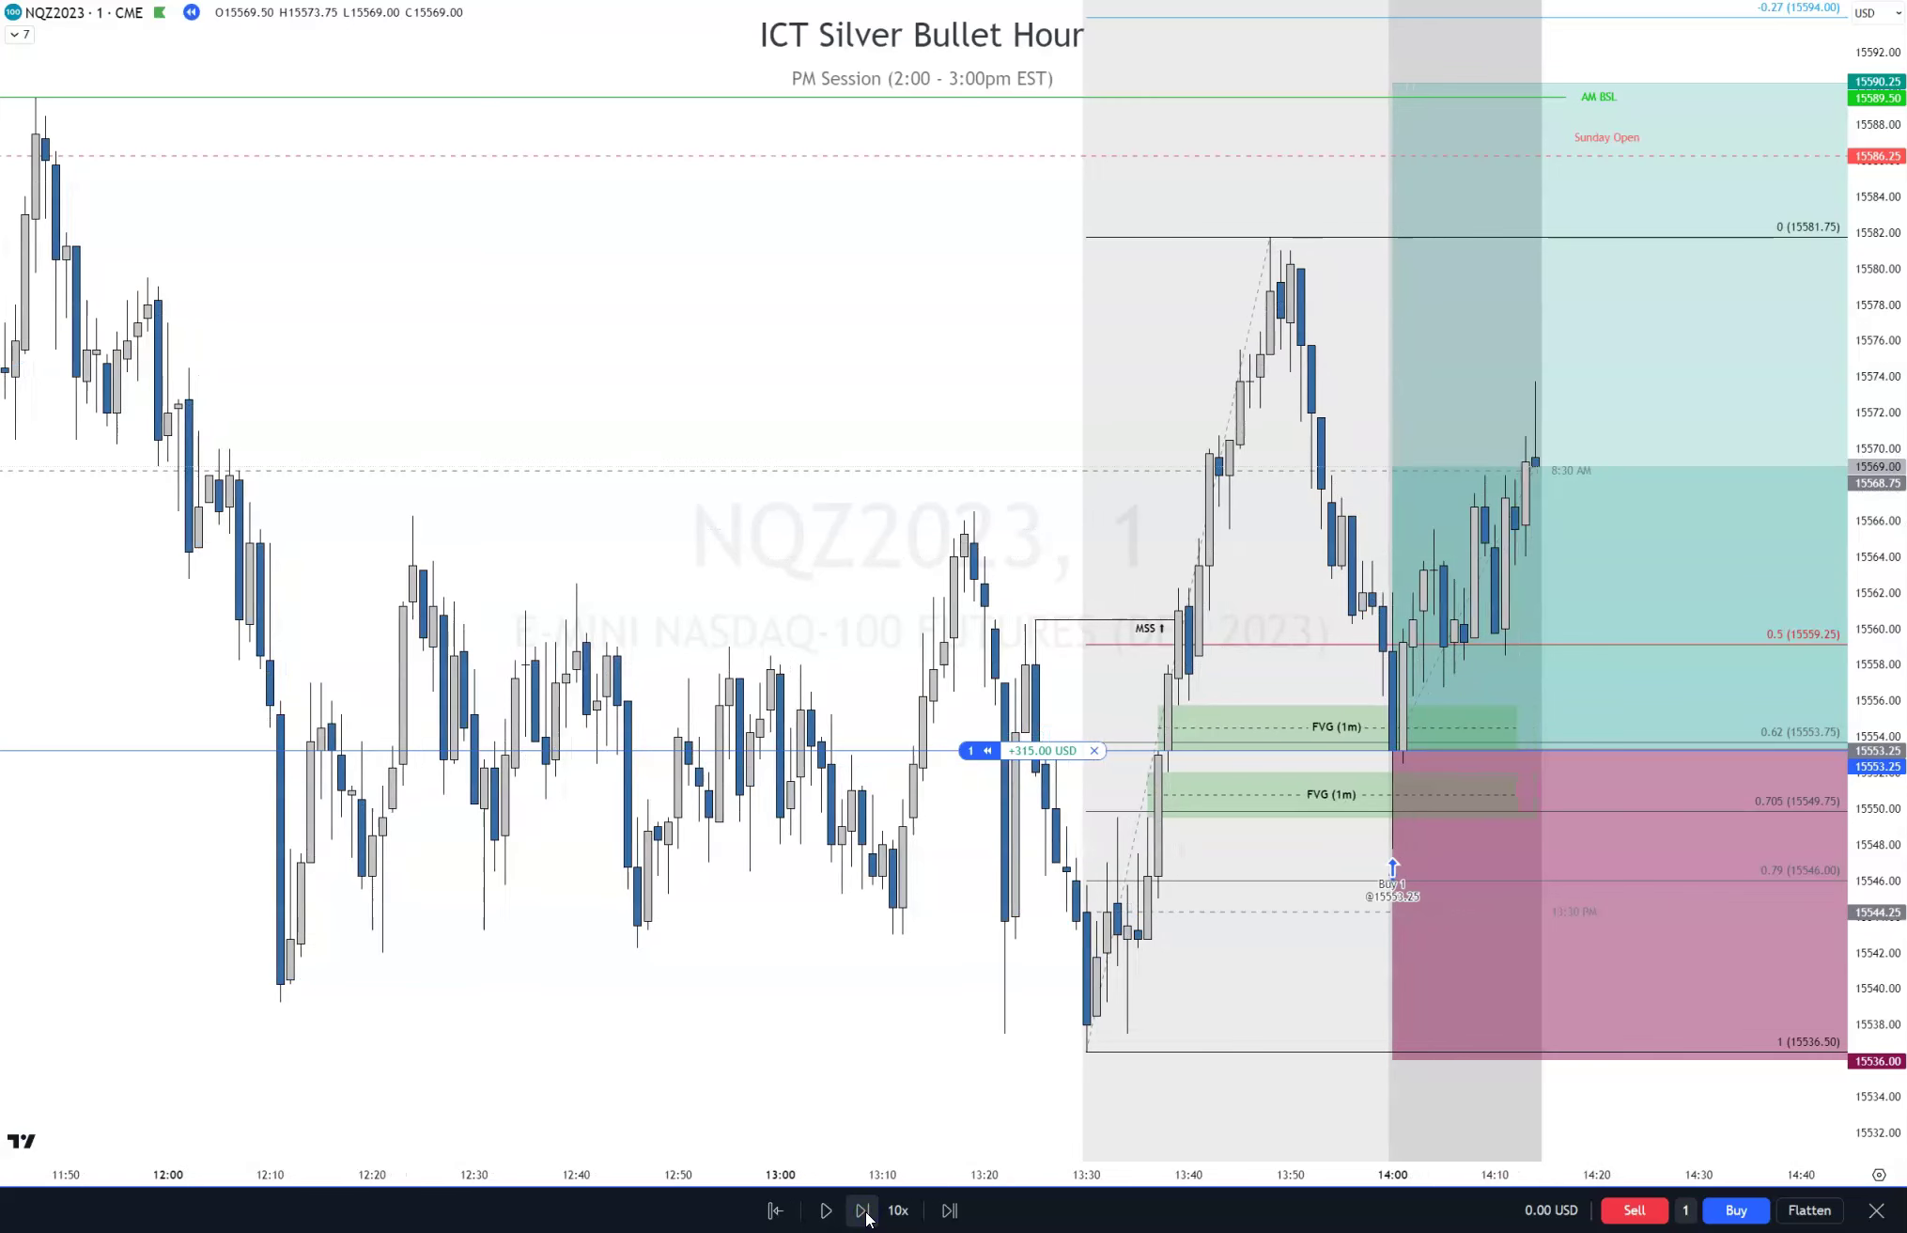
click(866, 1216)
click(866, 1216)
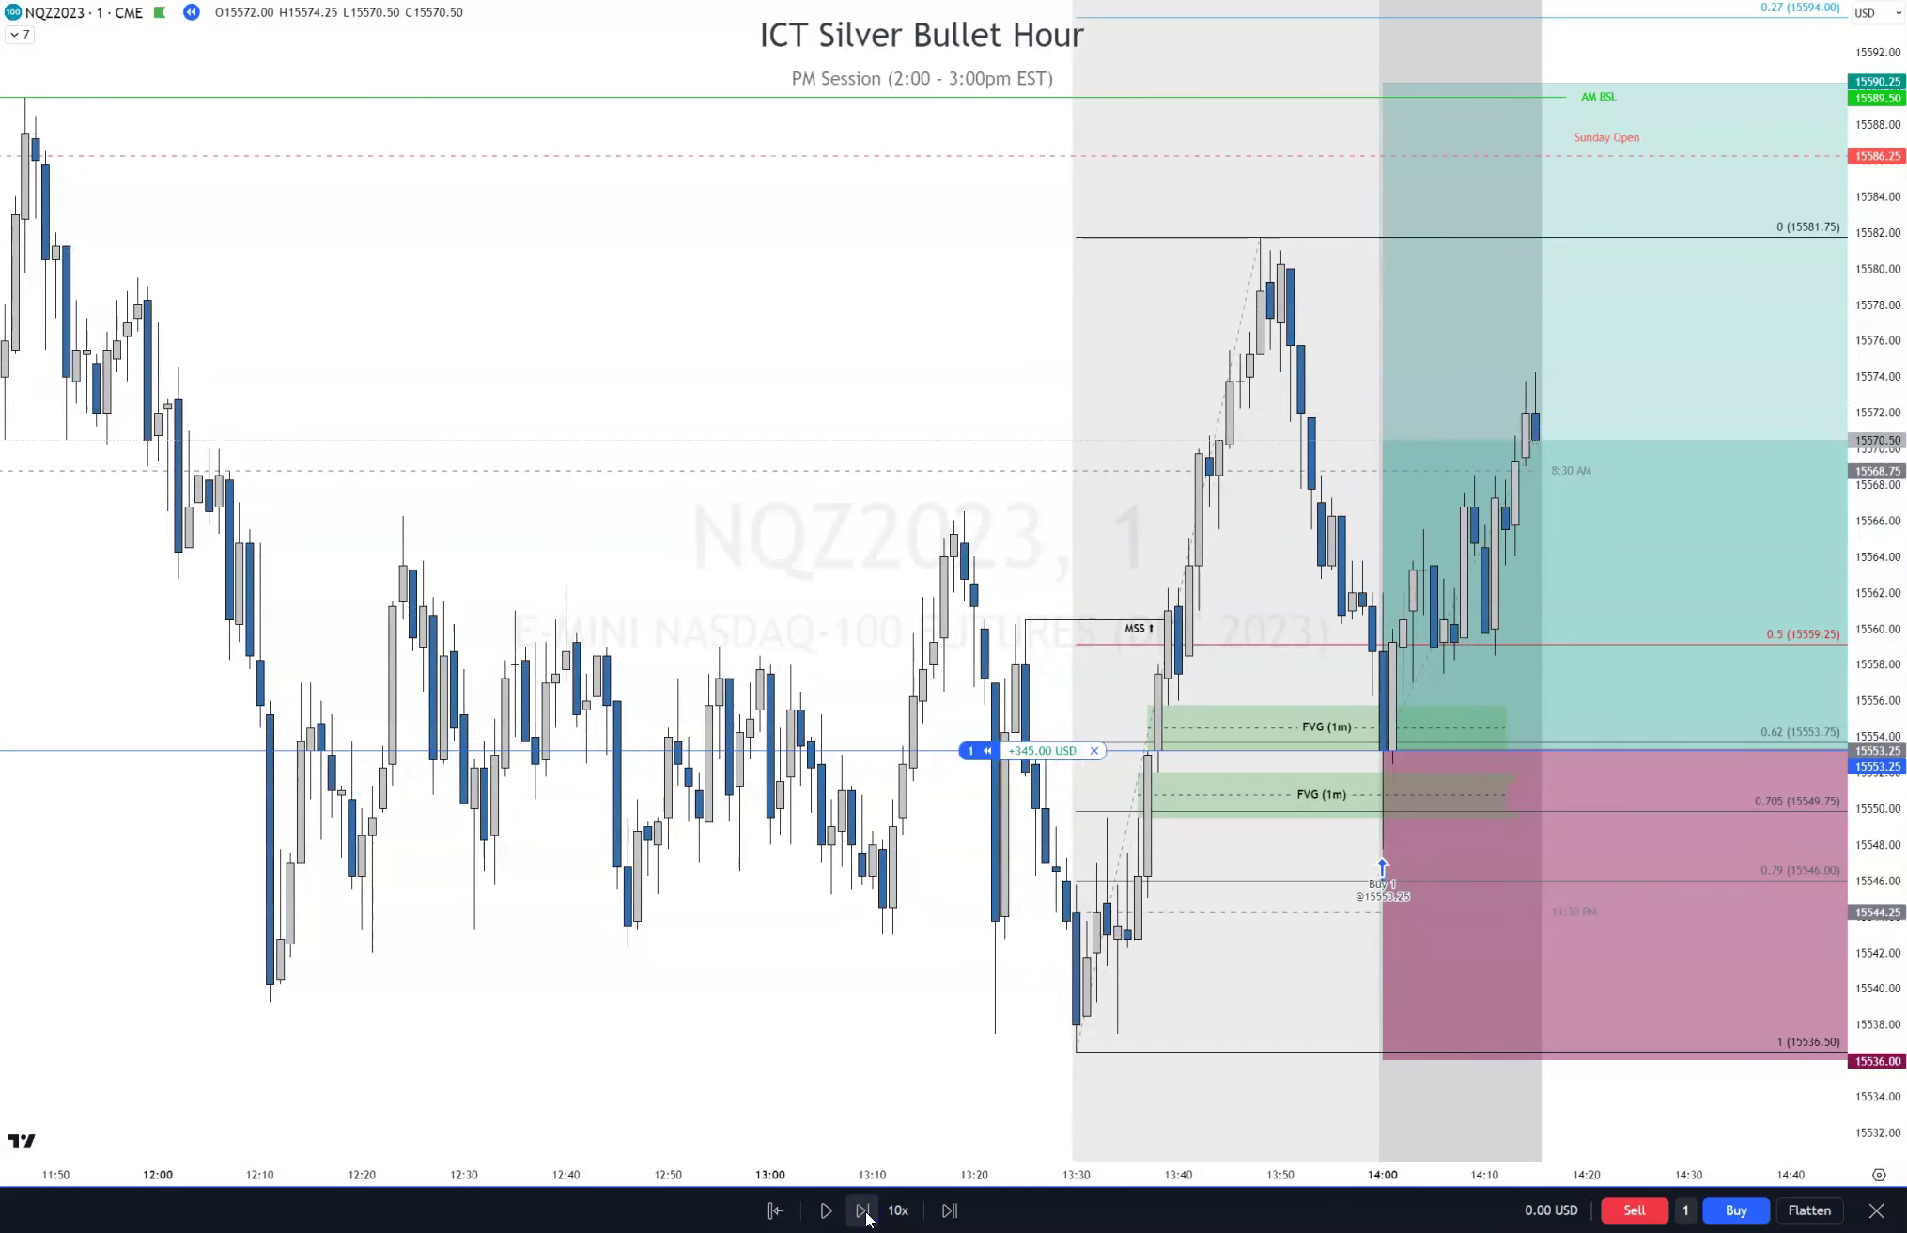
click(866, 1216)
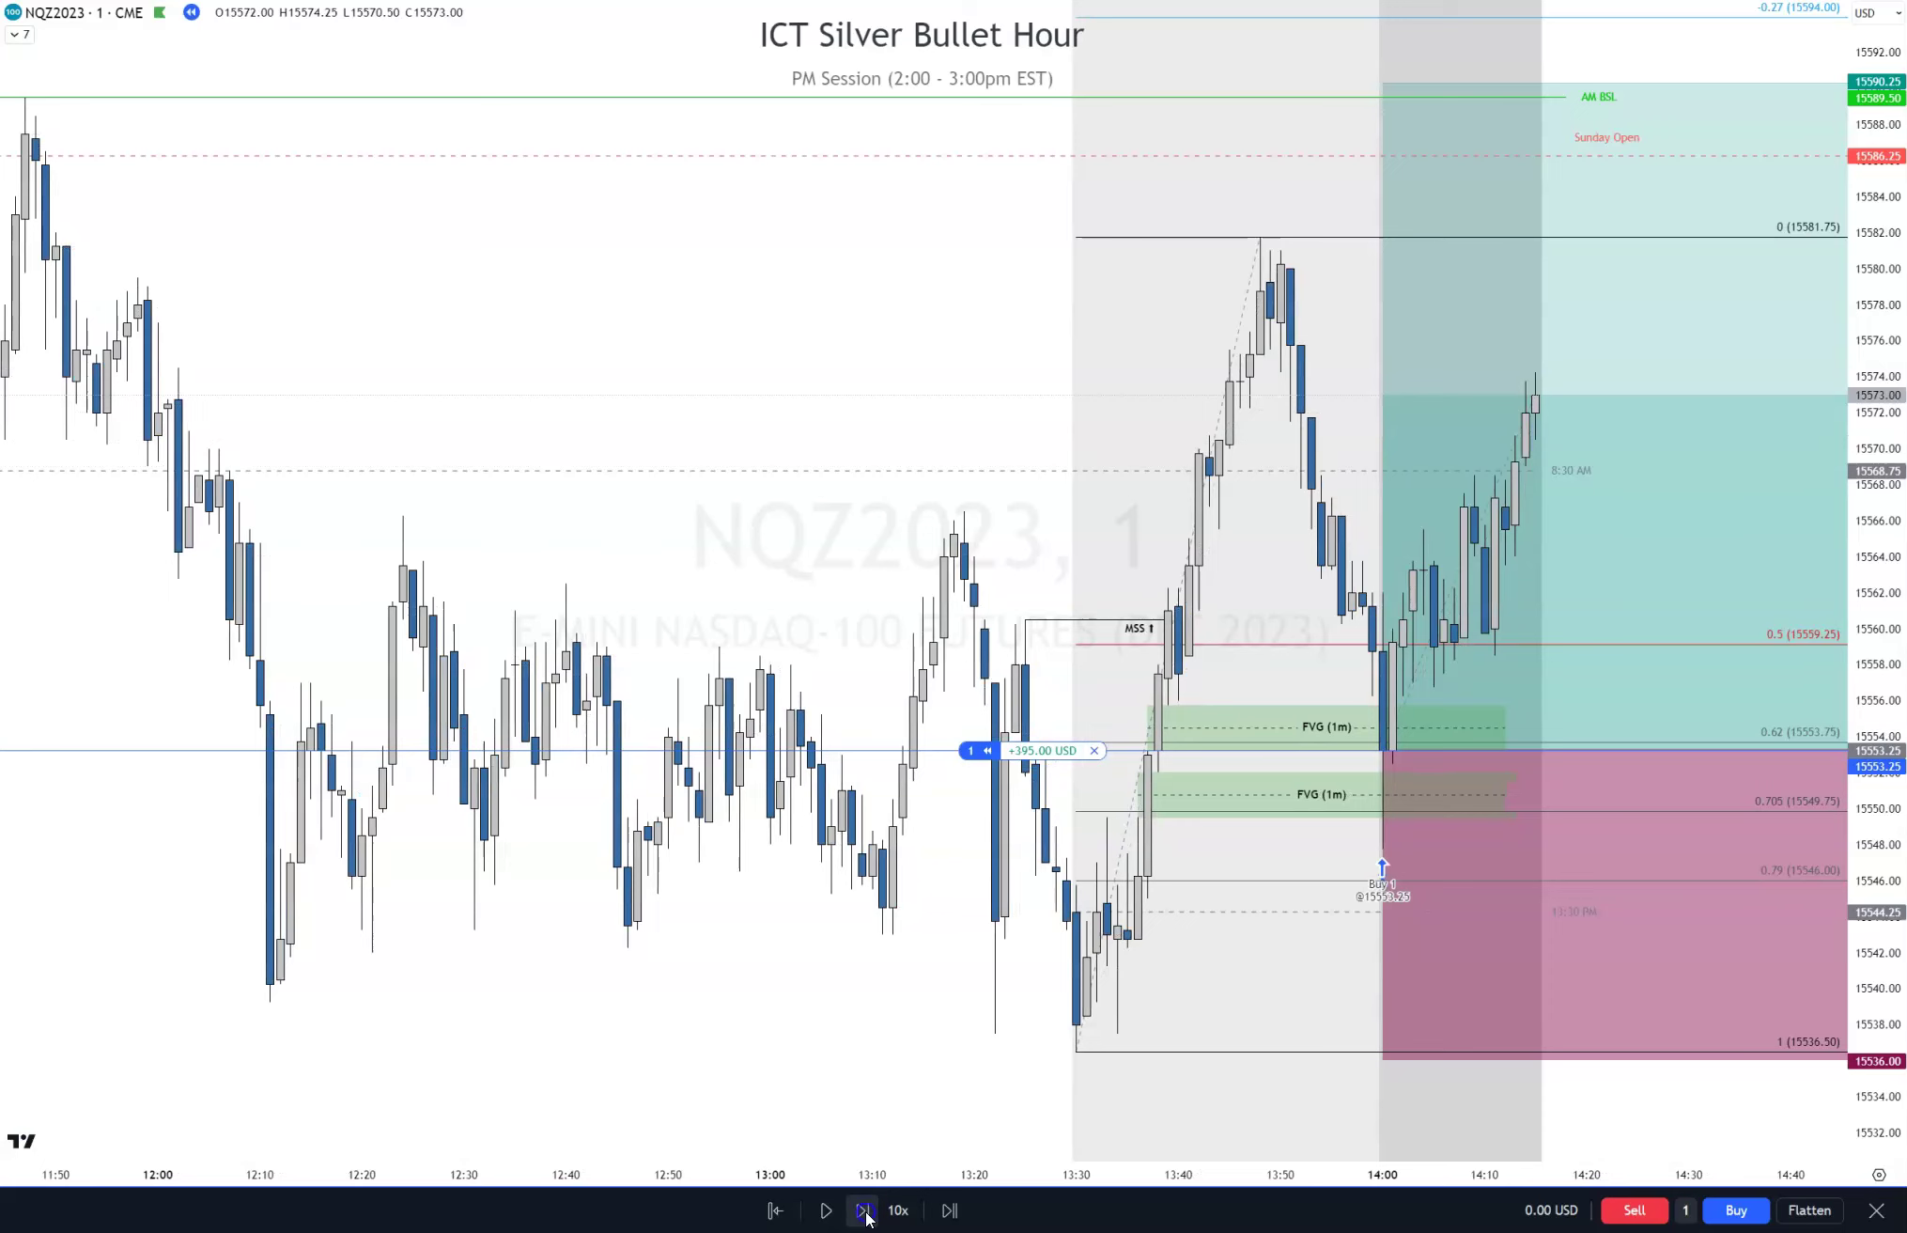
click(866, 1216)
click(866, 1216)
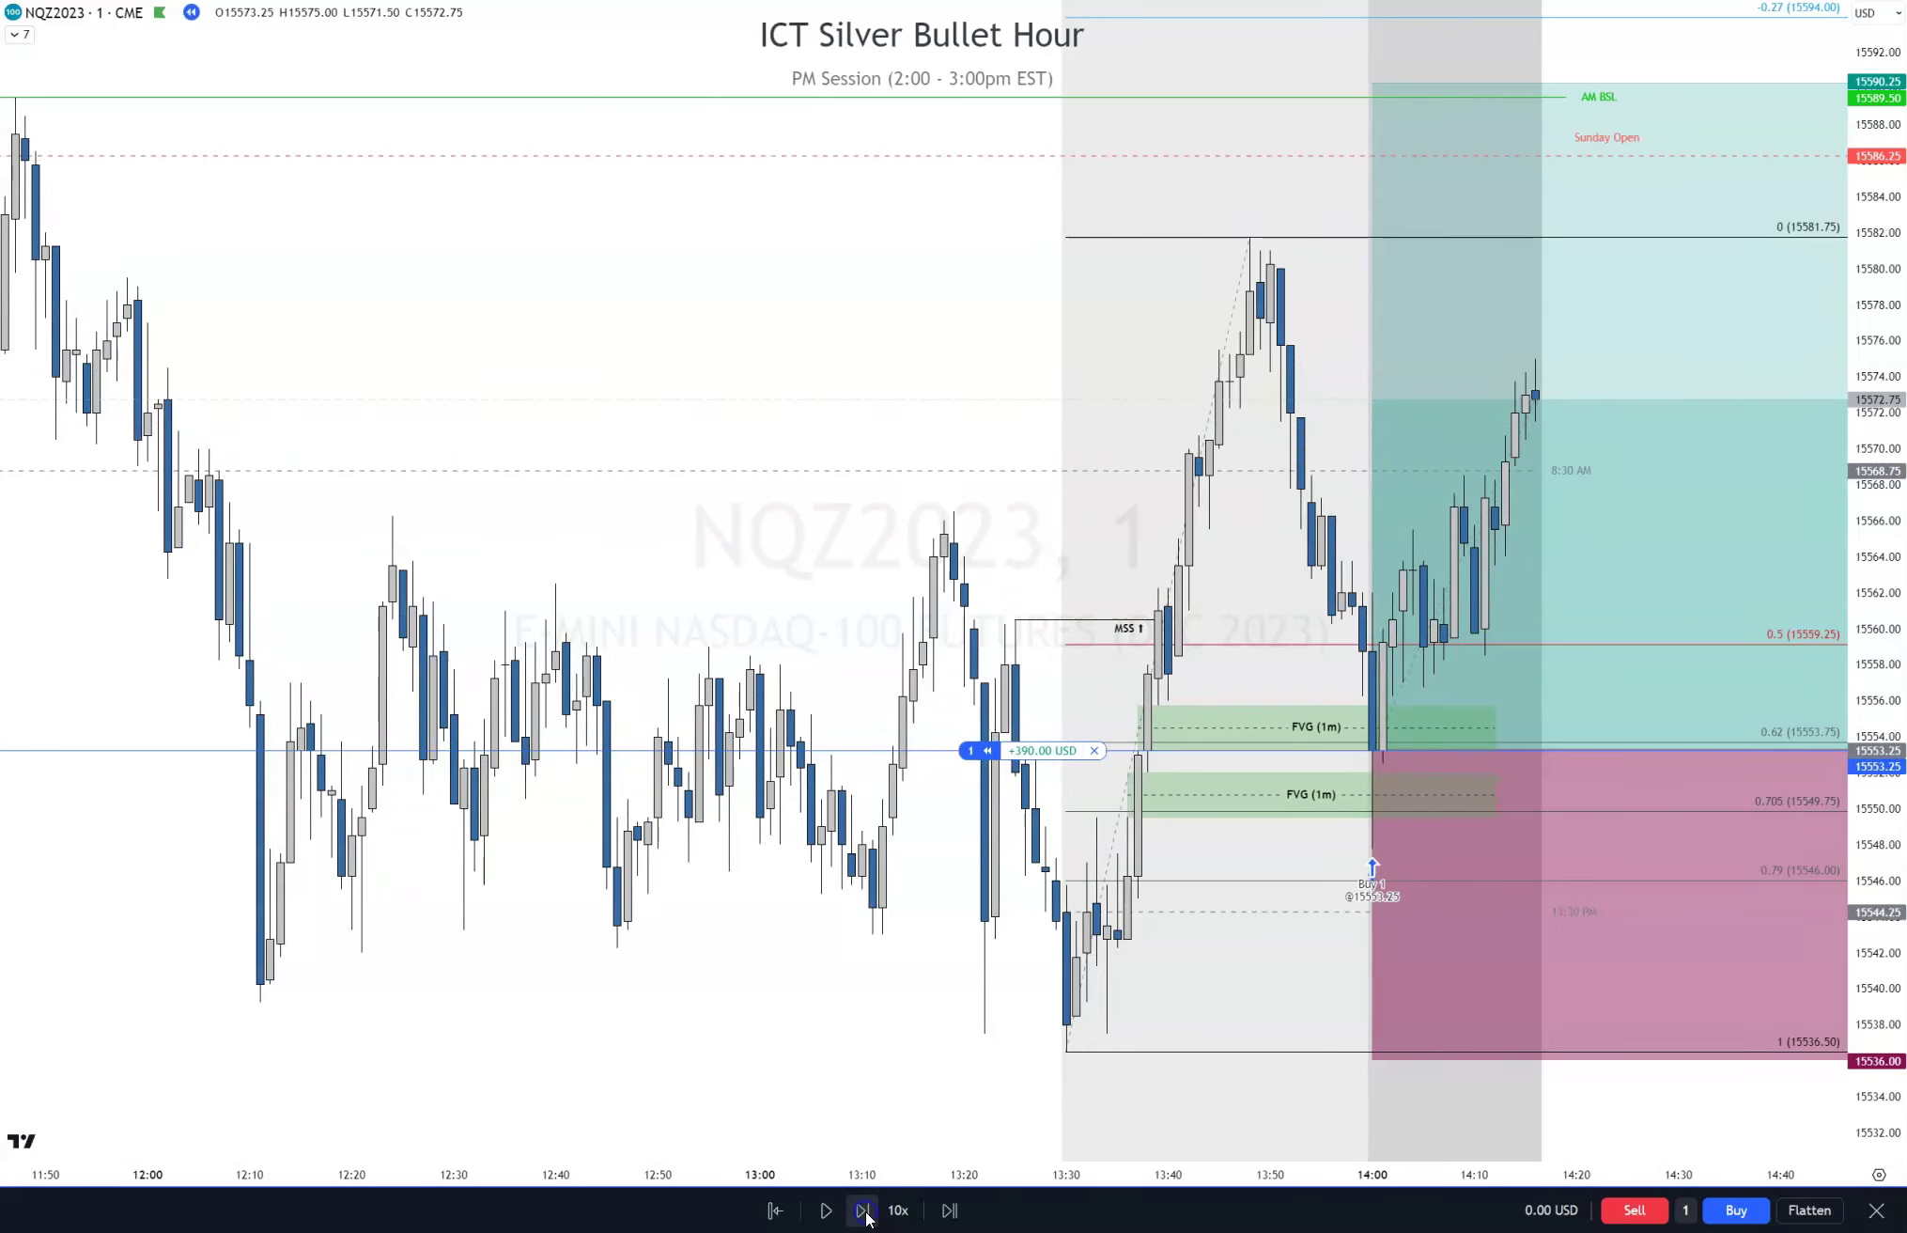
click(866, 1216)
click(866, 1216)
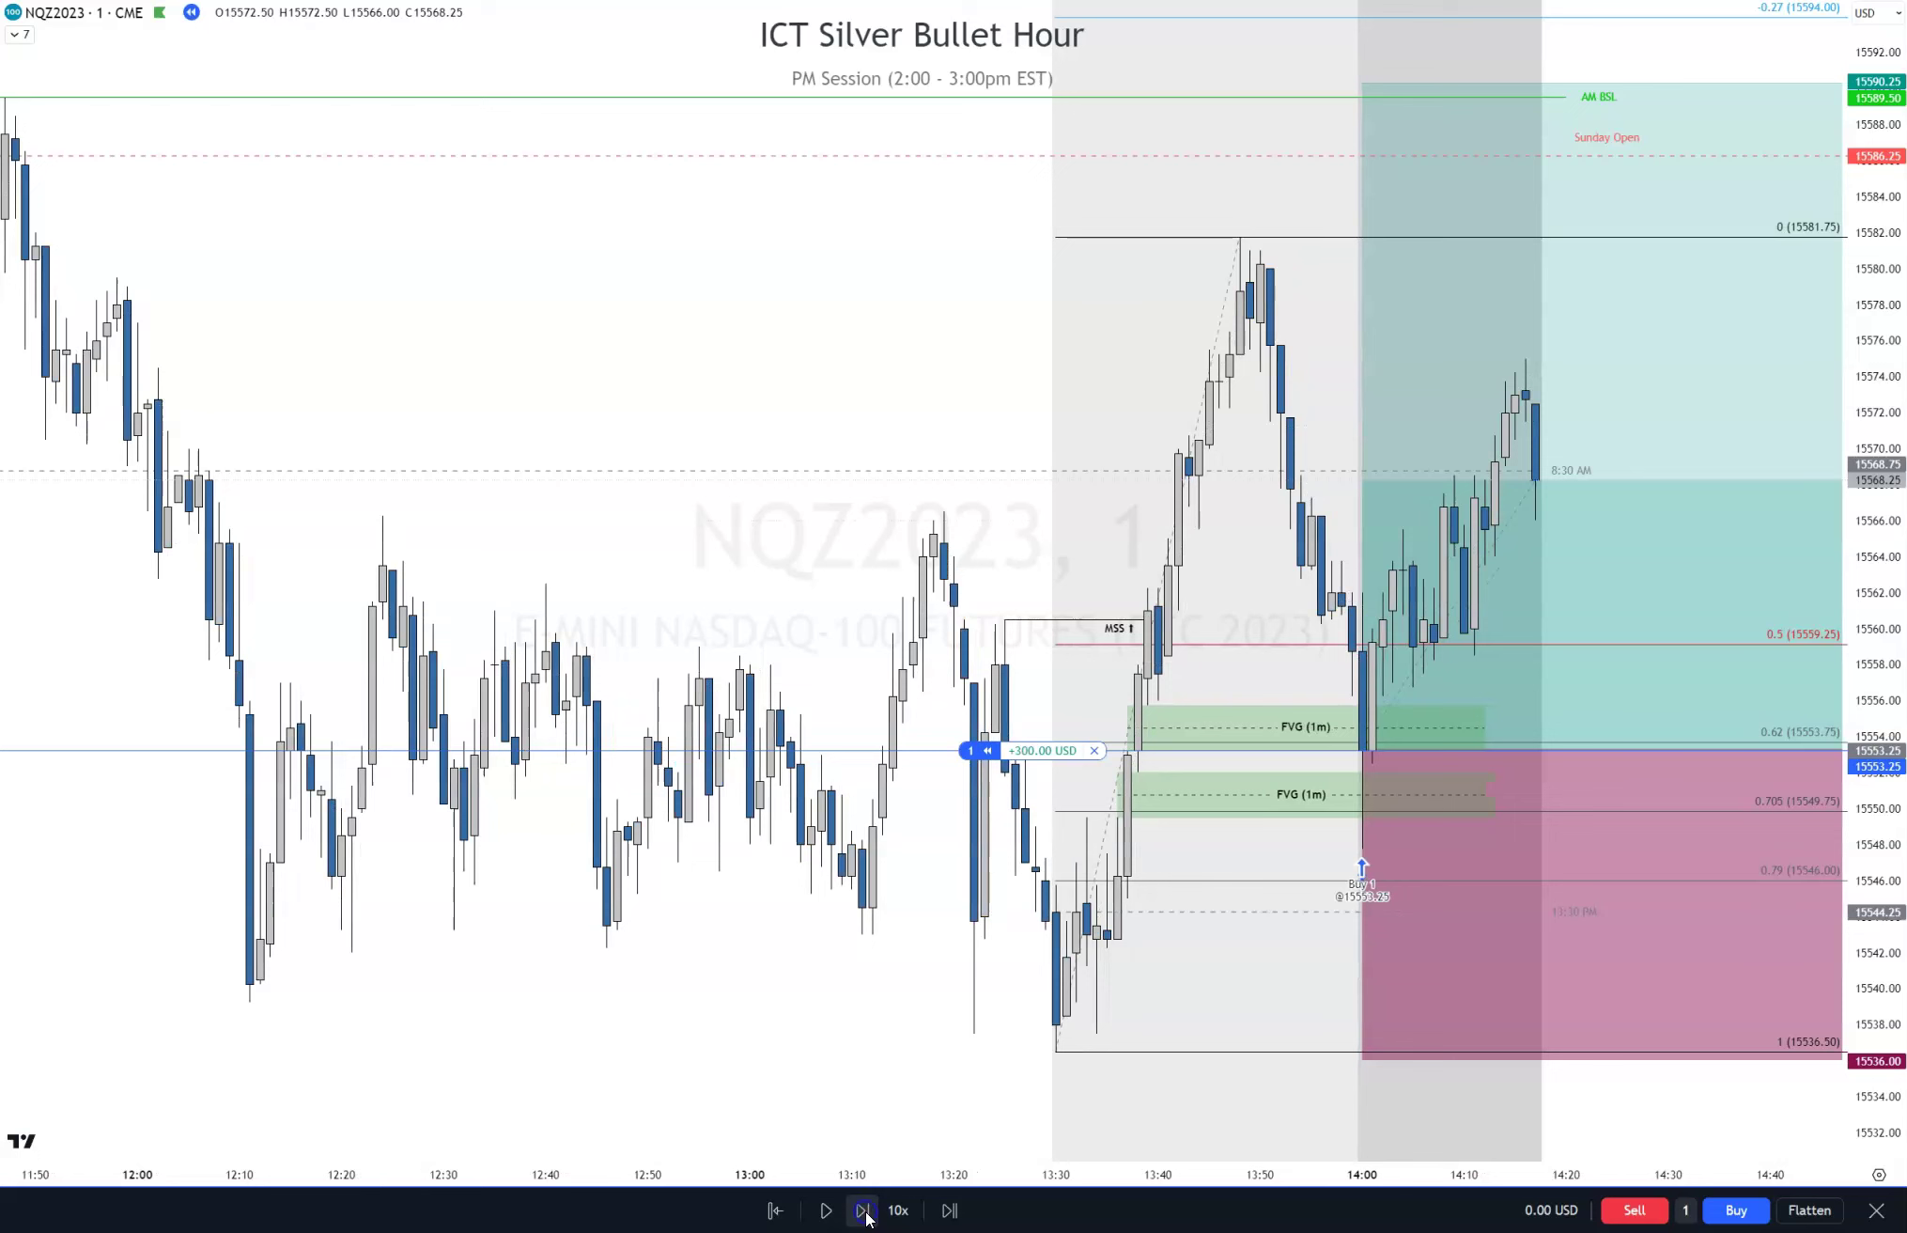
click(866, 1216)
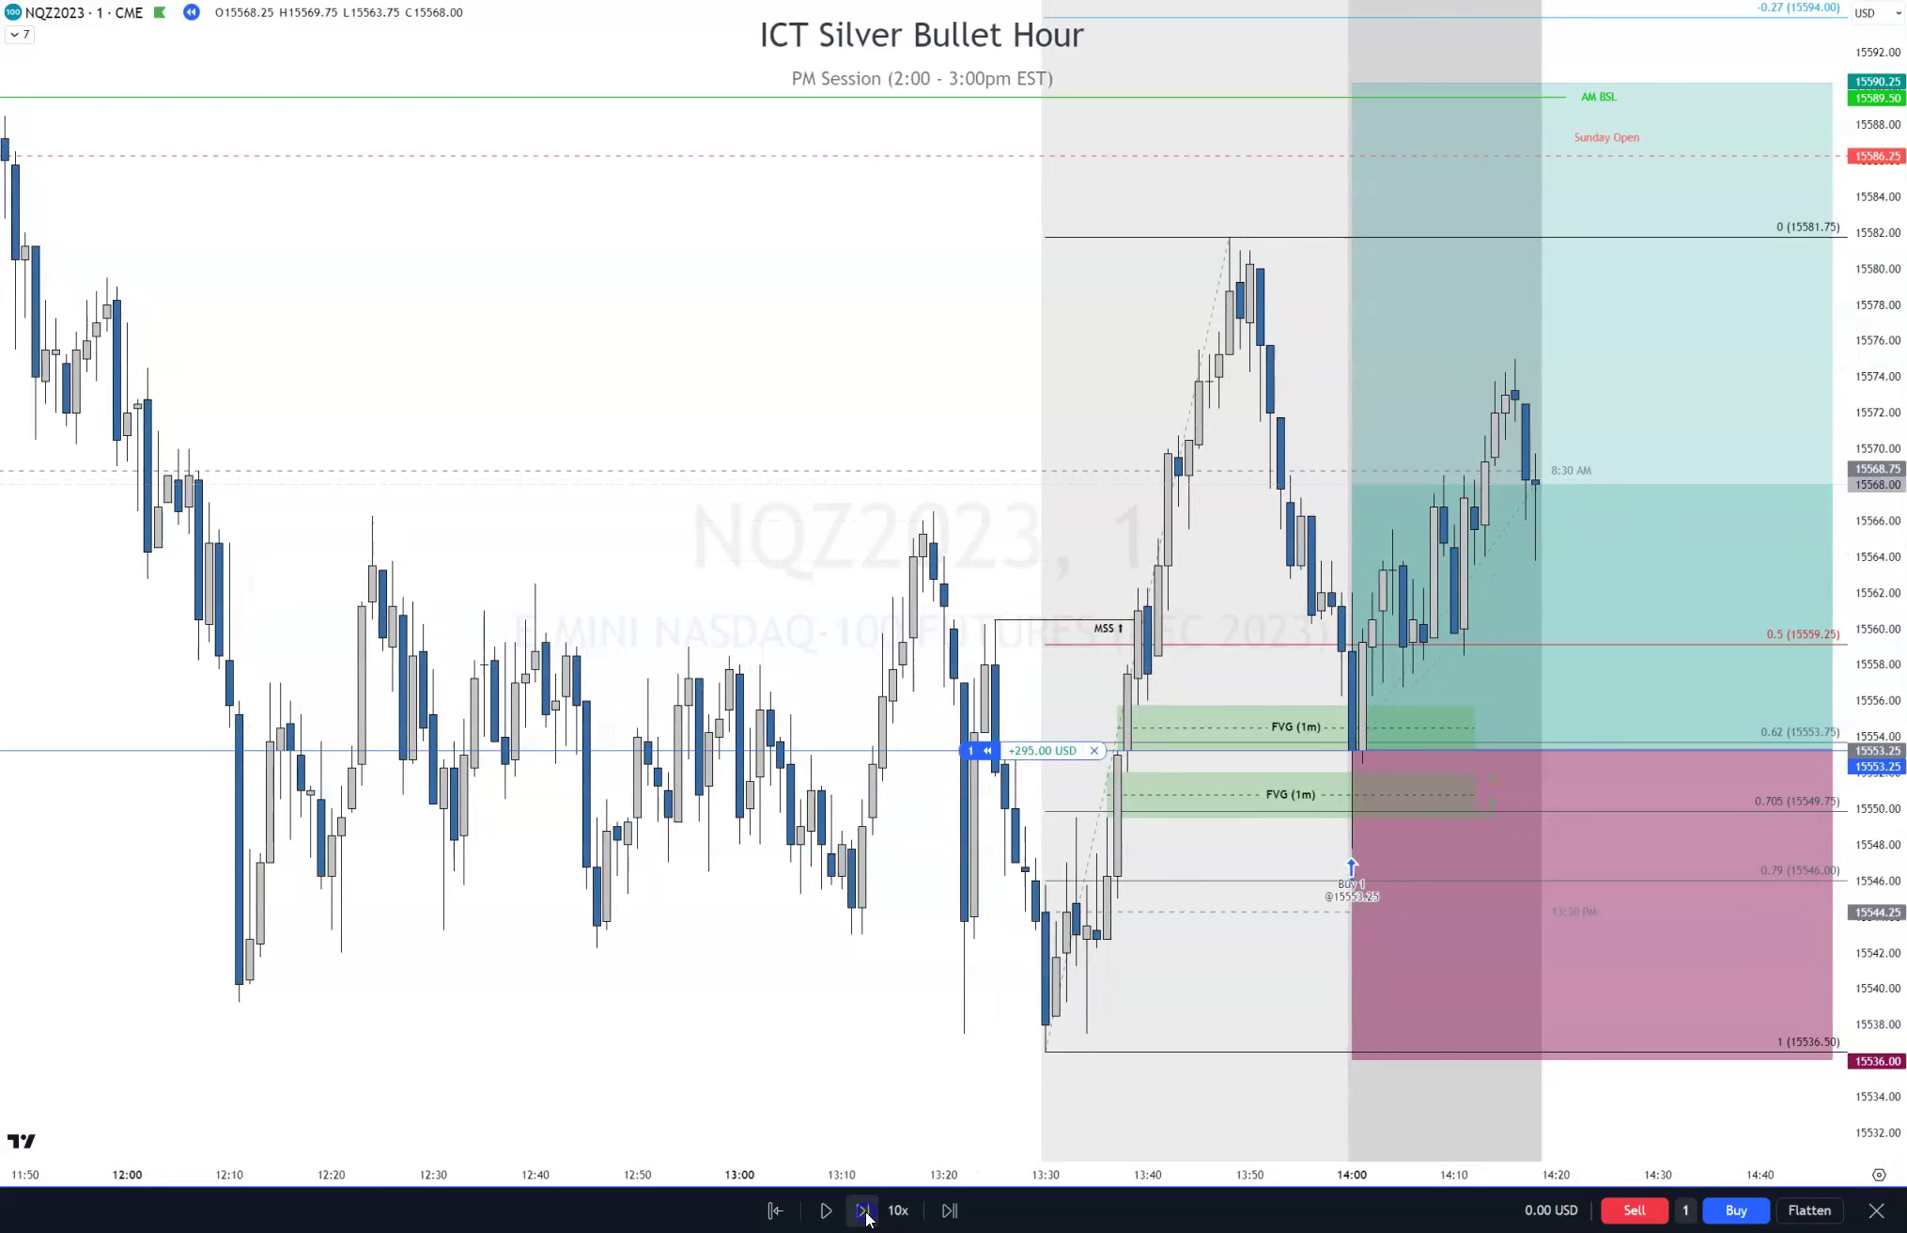
click(866, 1216)
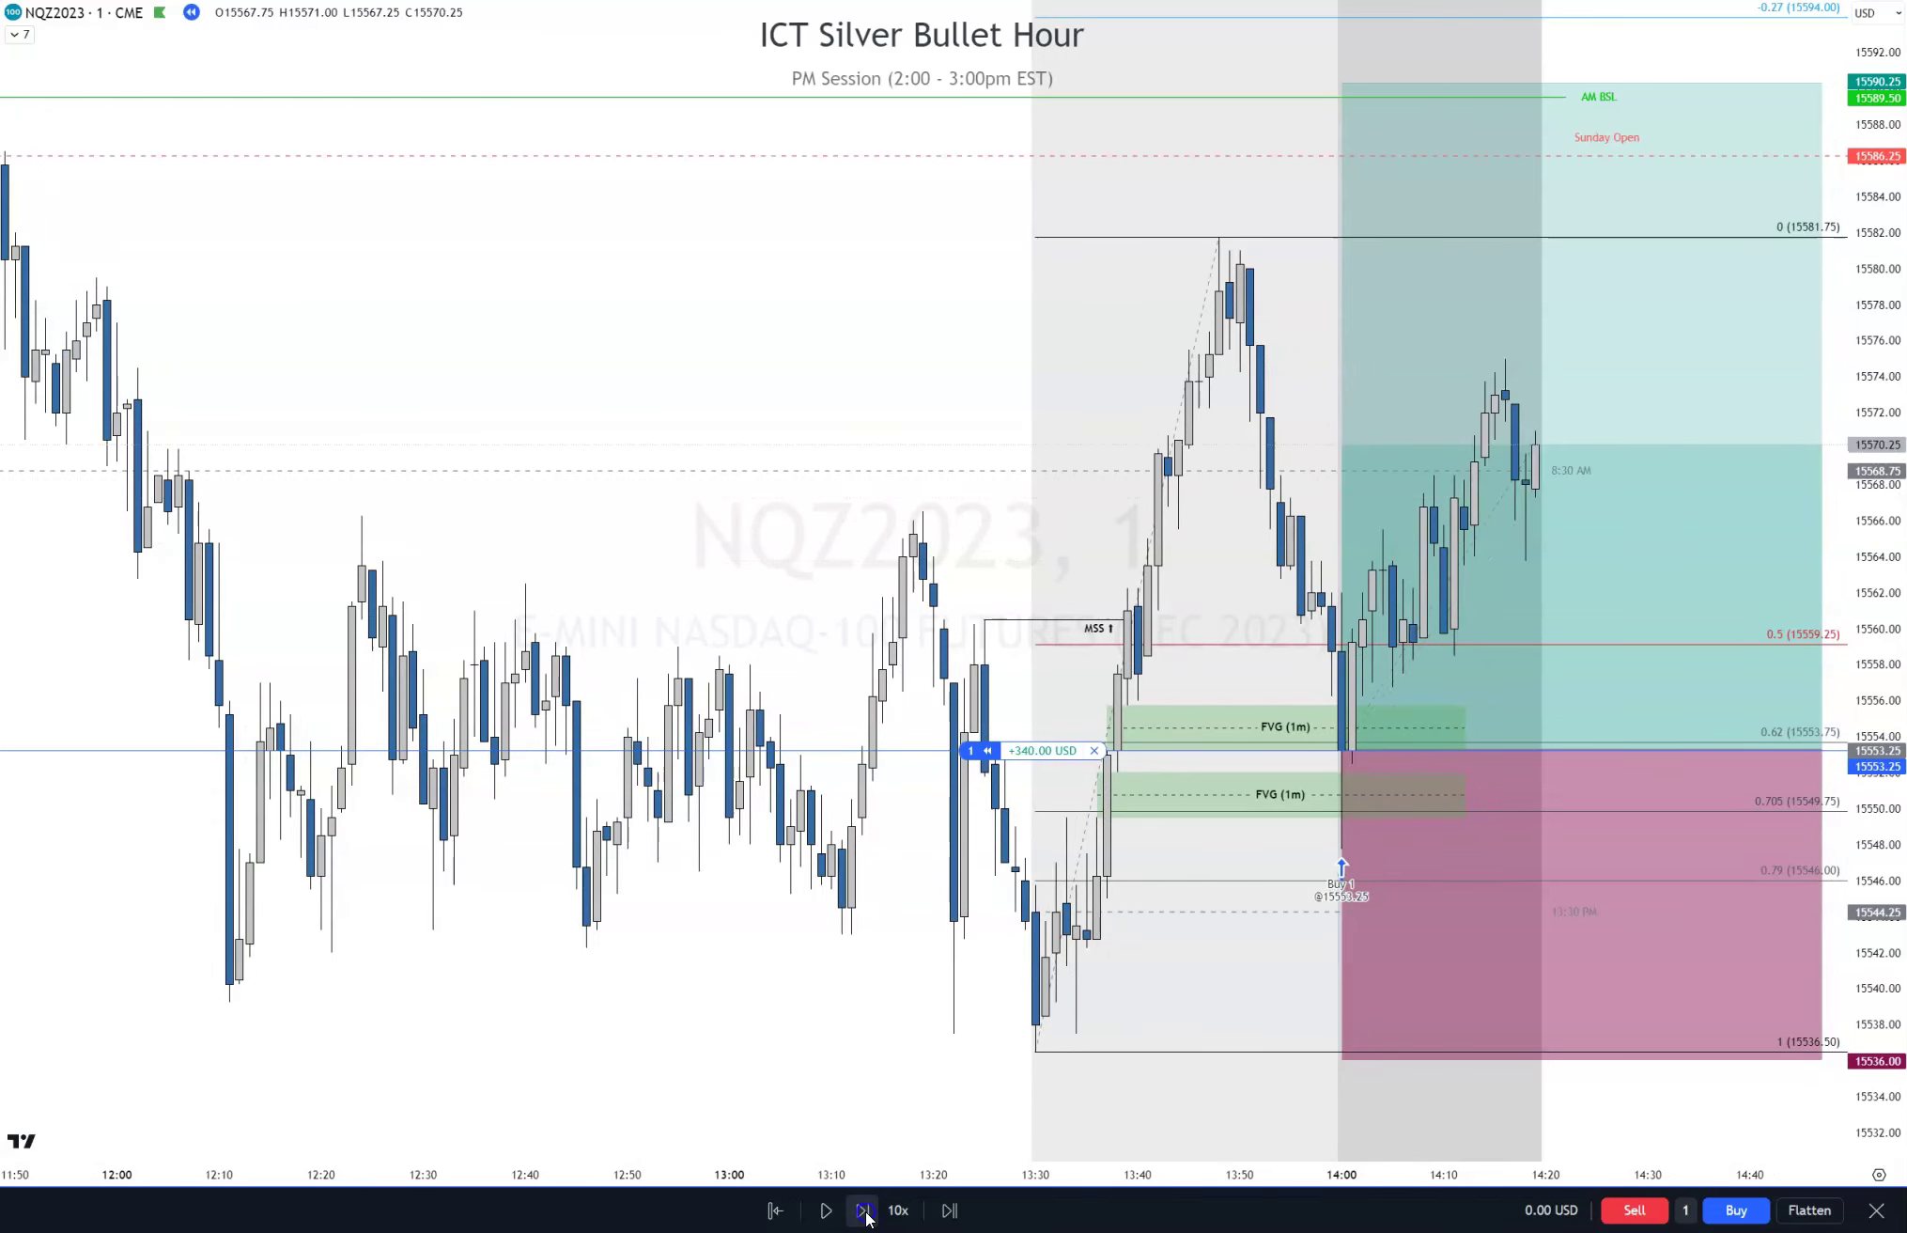
click(866, 1215)
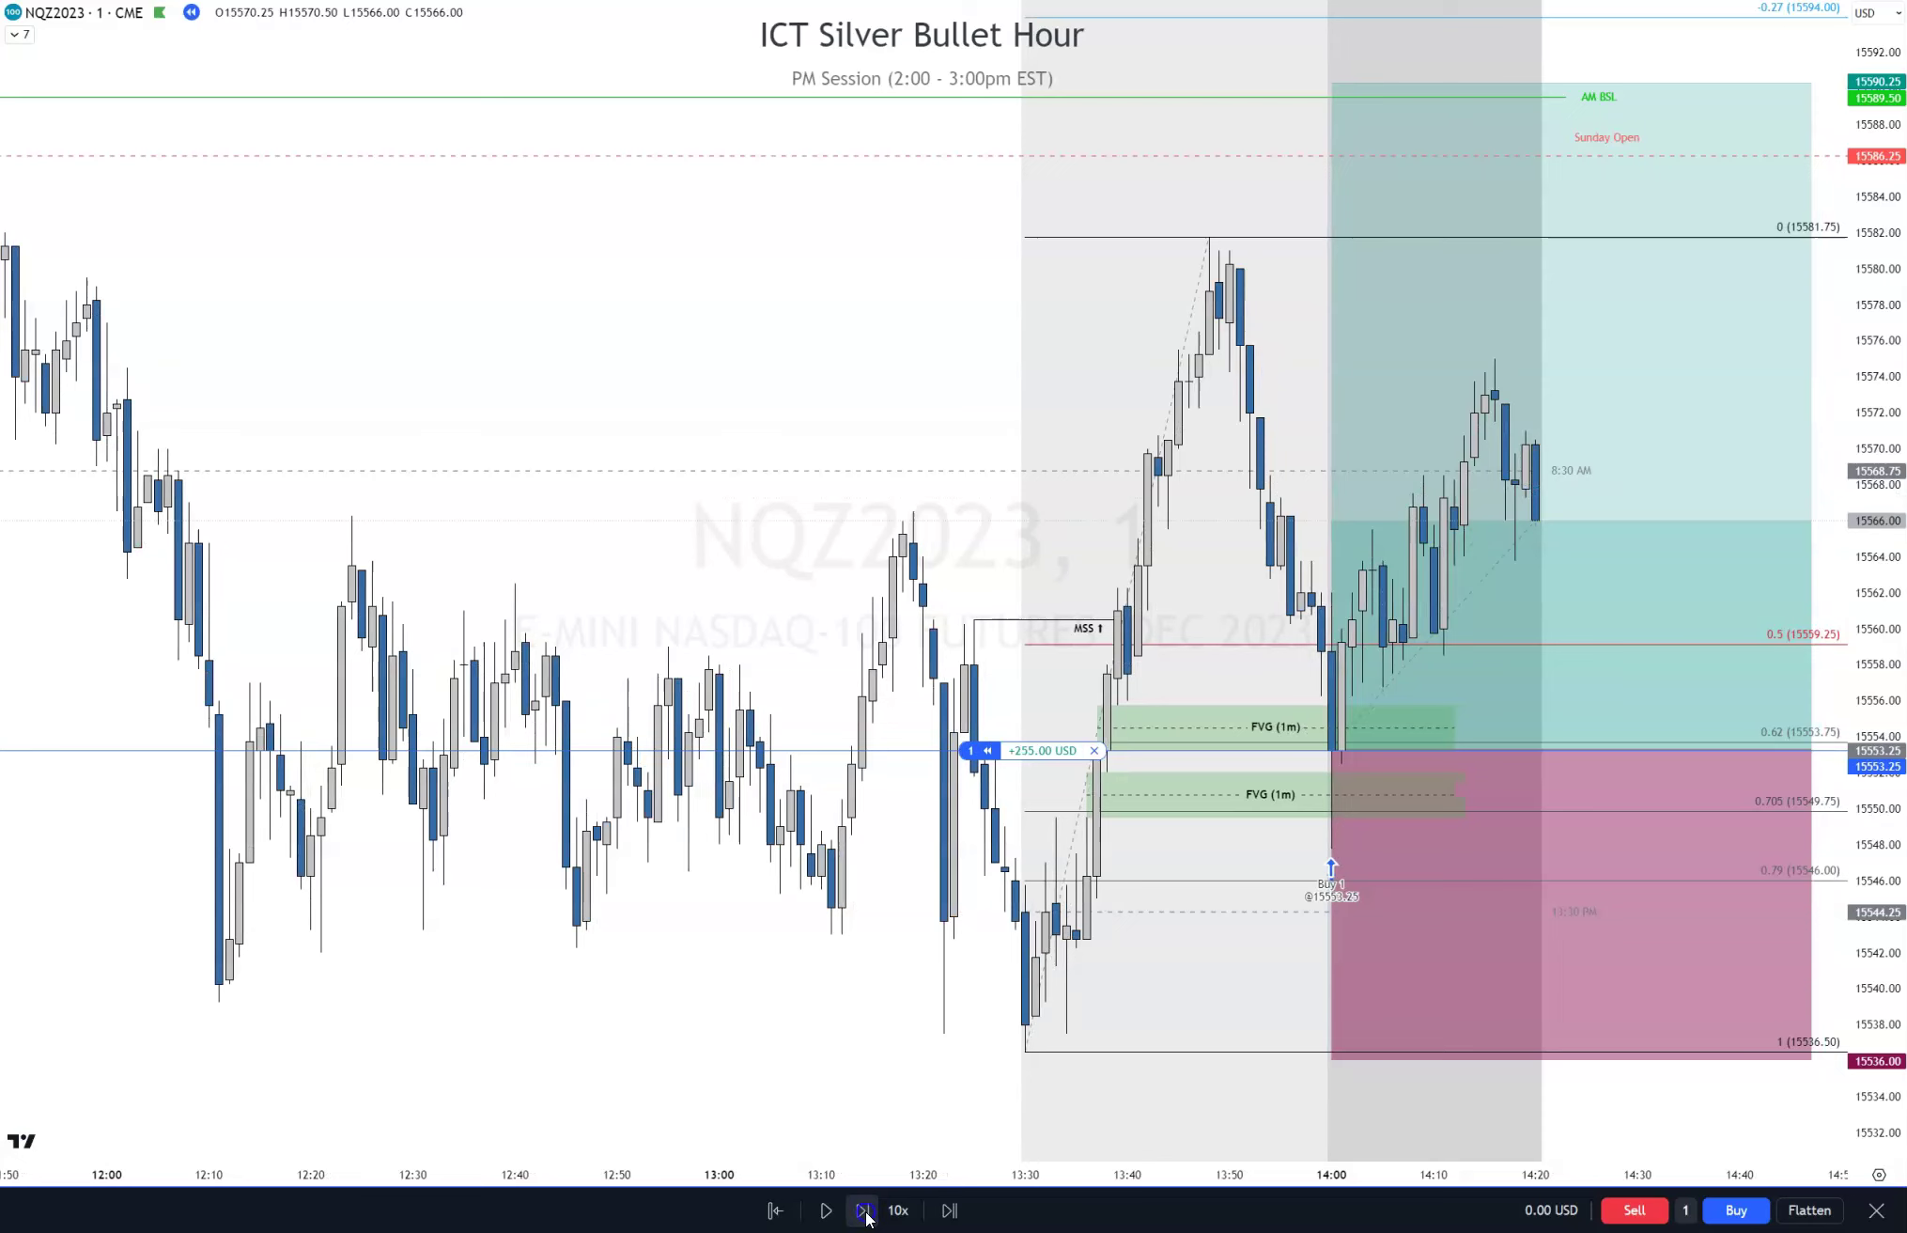
click(867, 1215)
click(867, 1216)
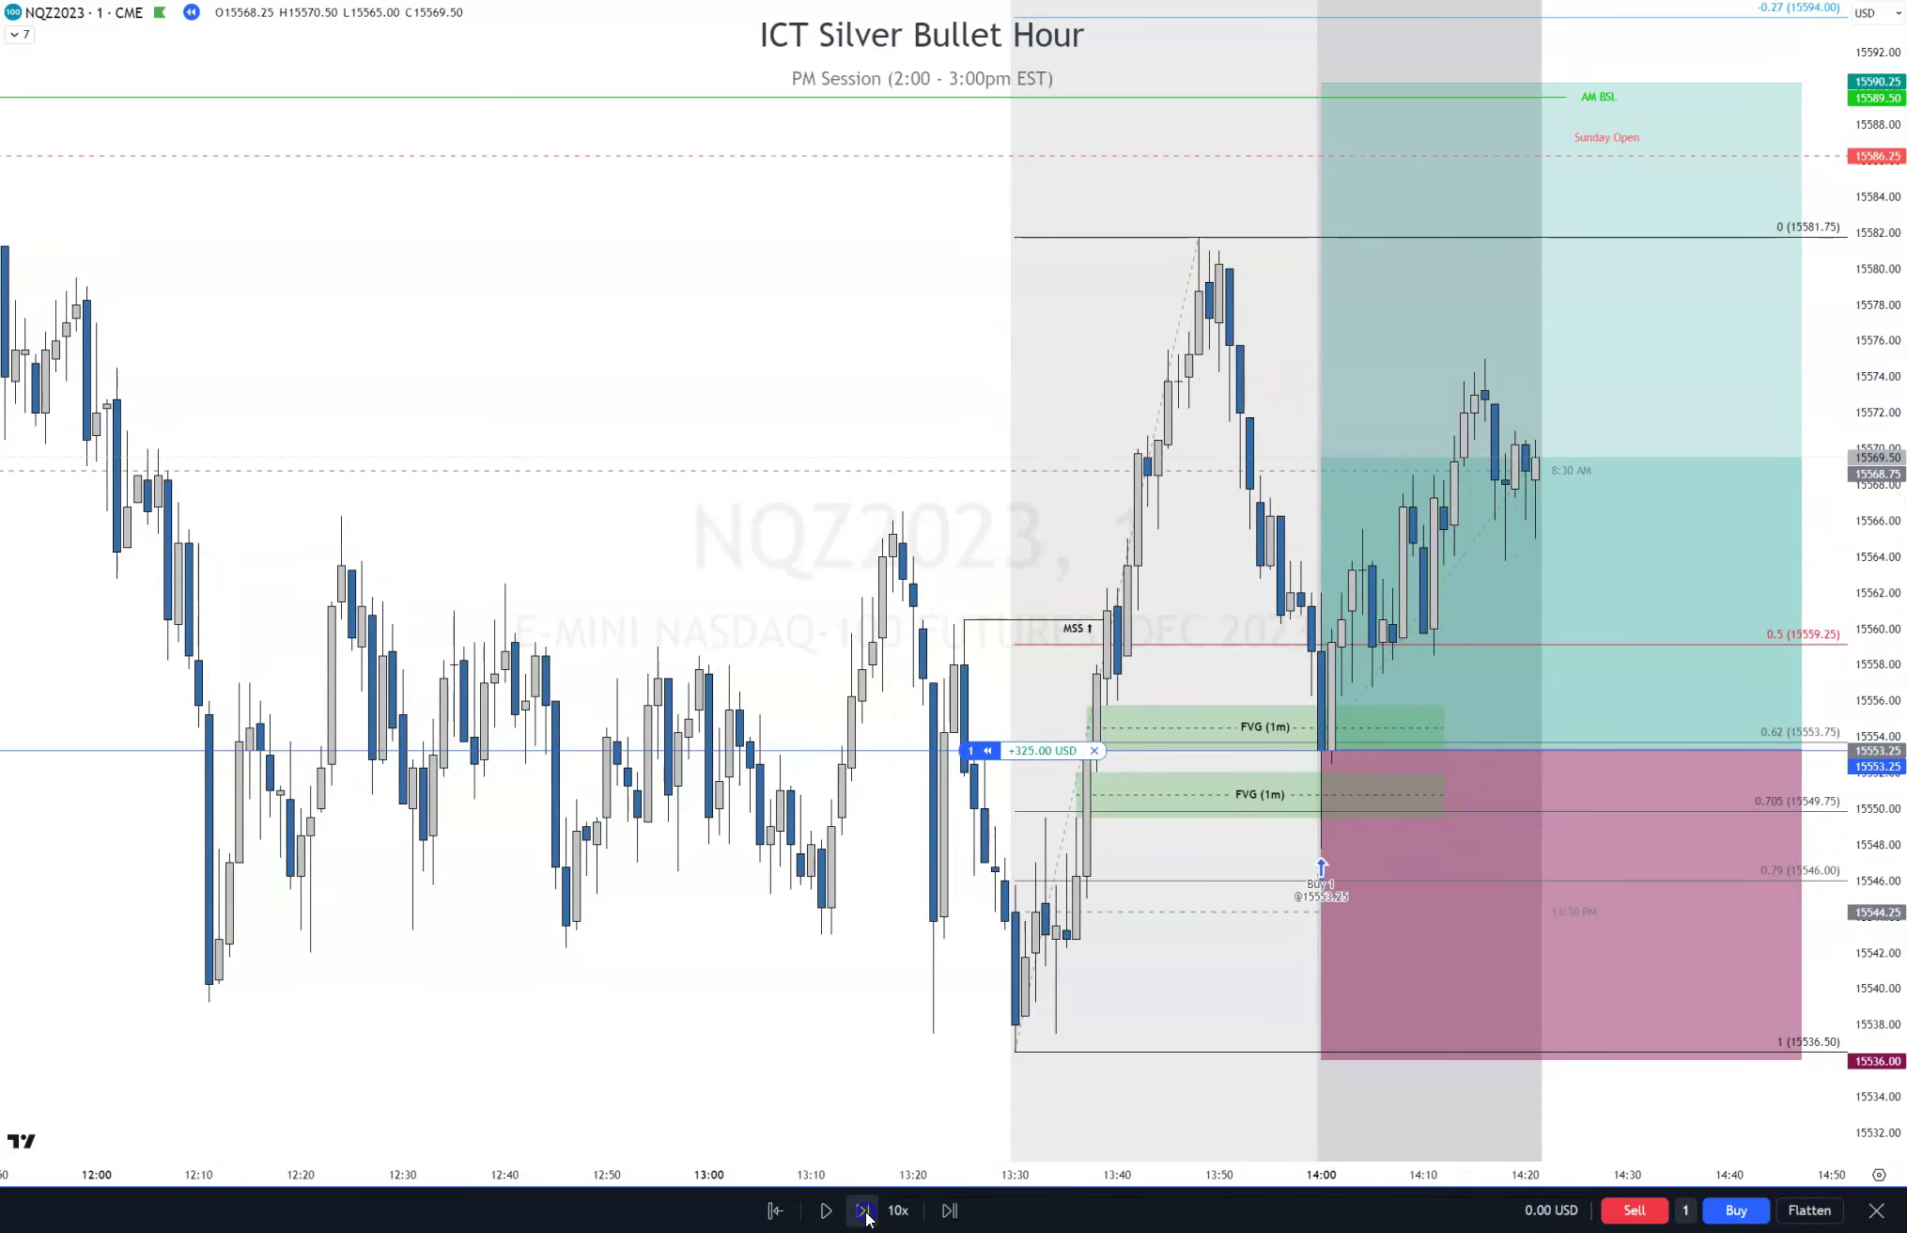
click(866, 1216)
click(866, 1216)
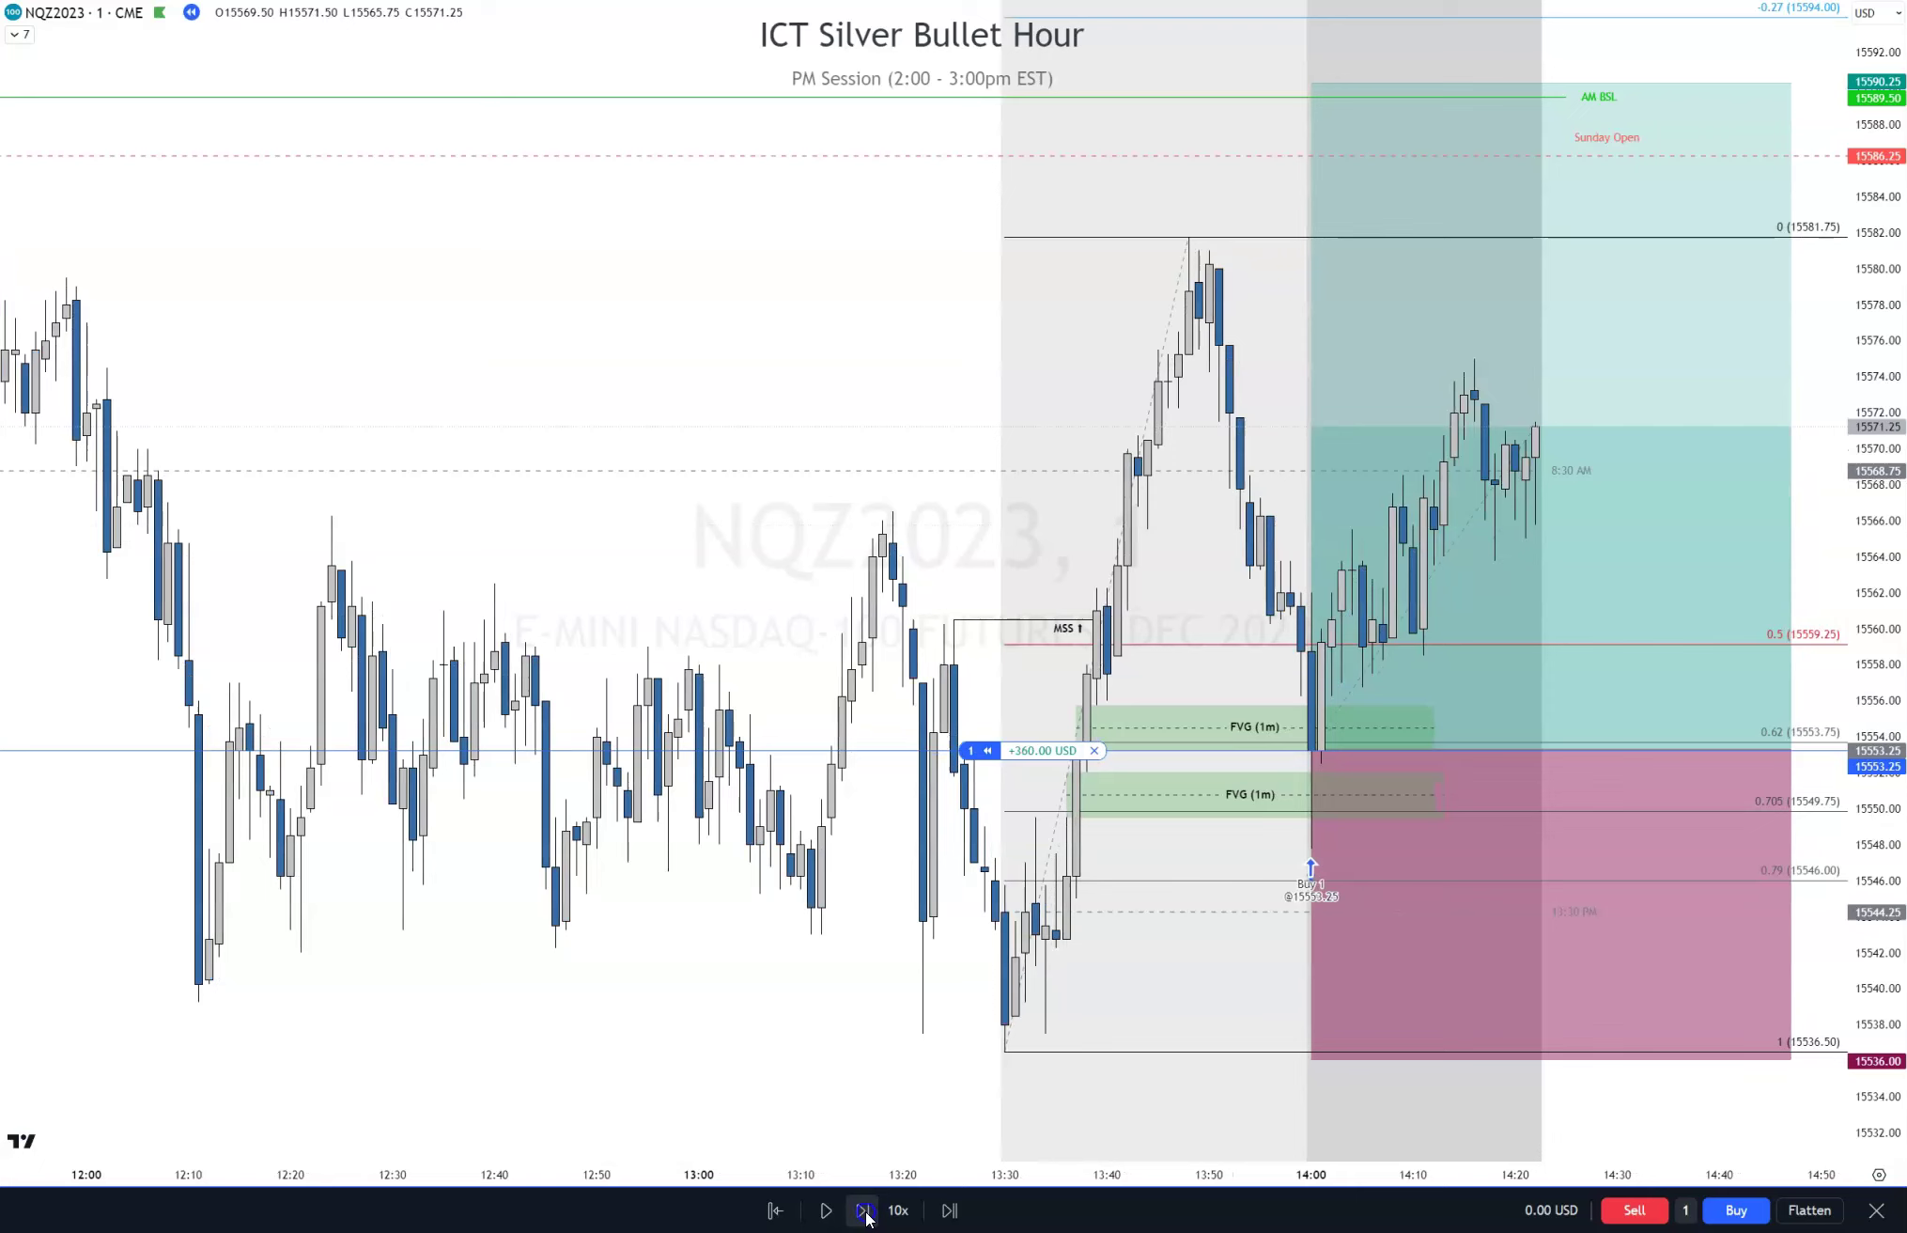
click(866, 1216)
click(866, 1216)
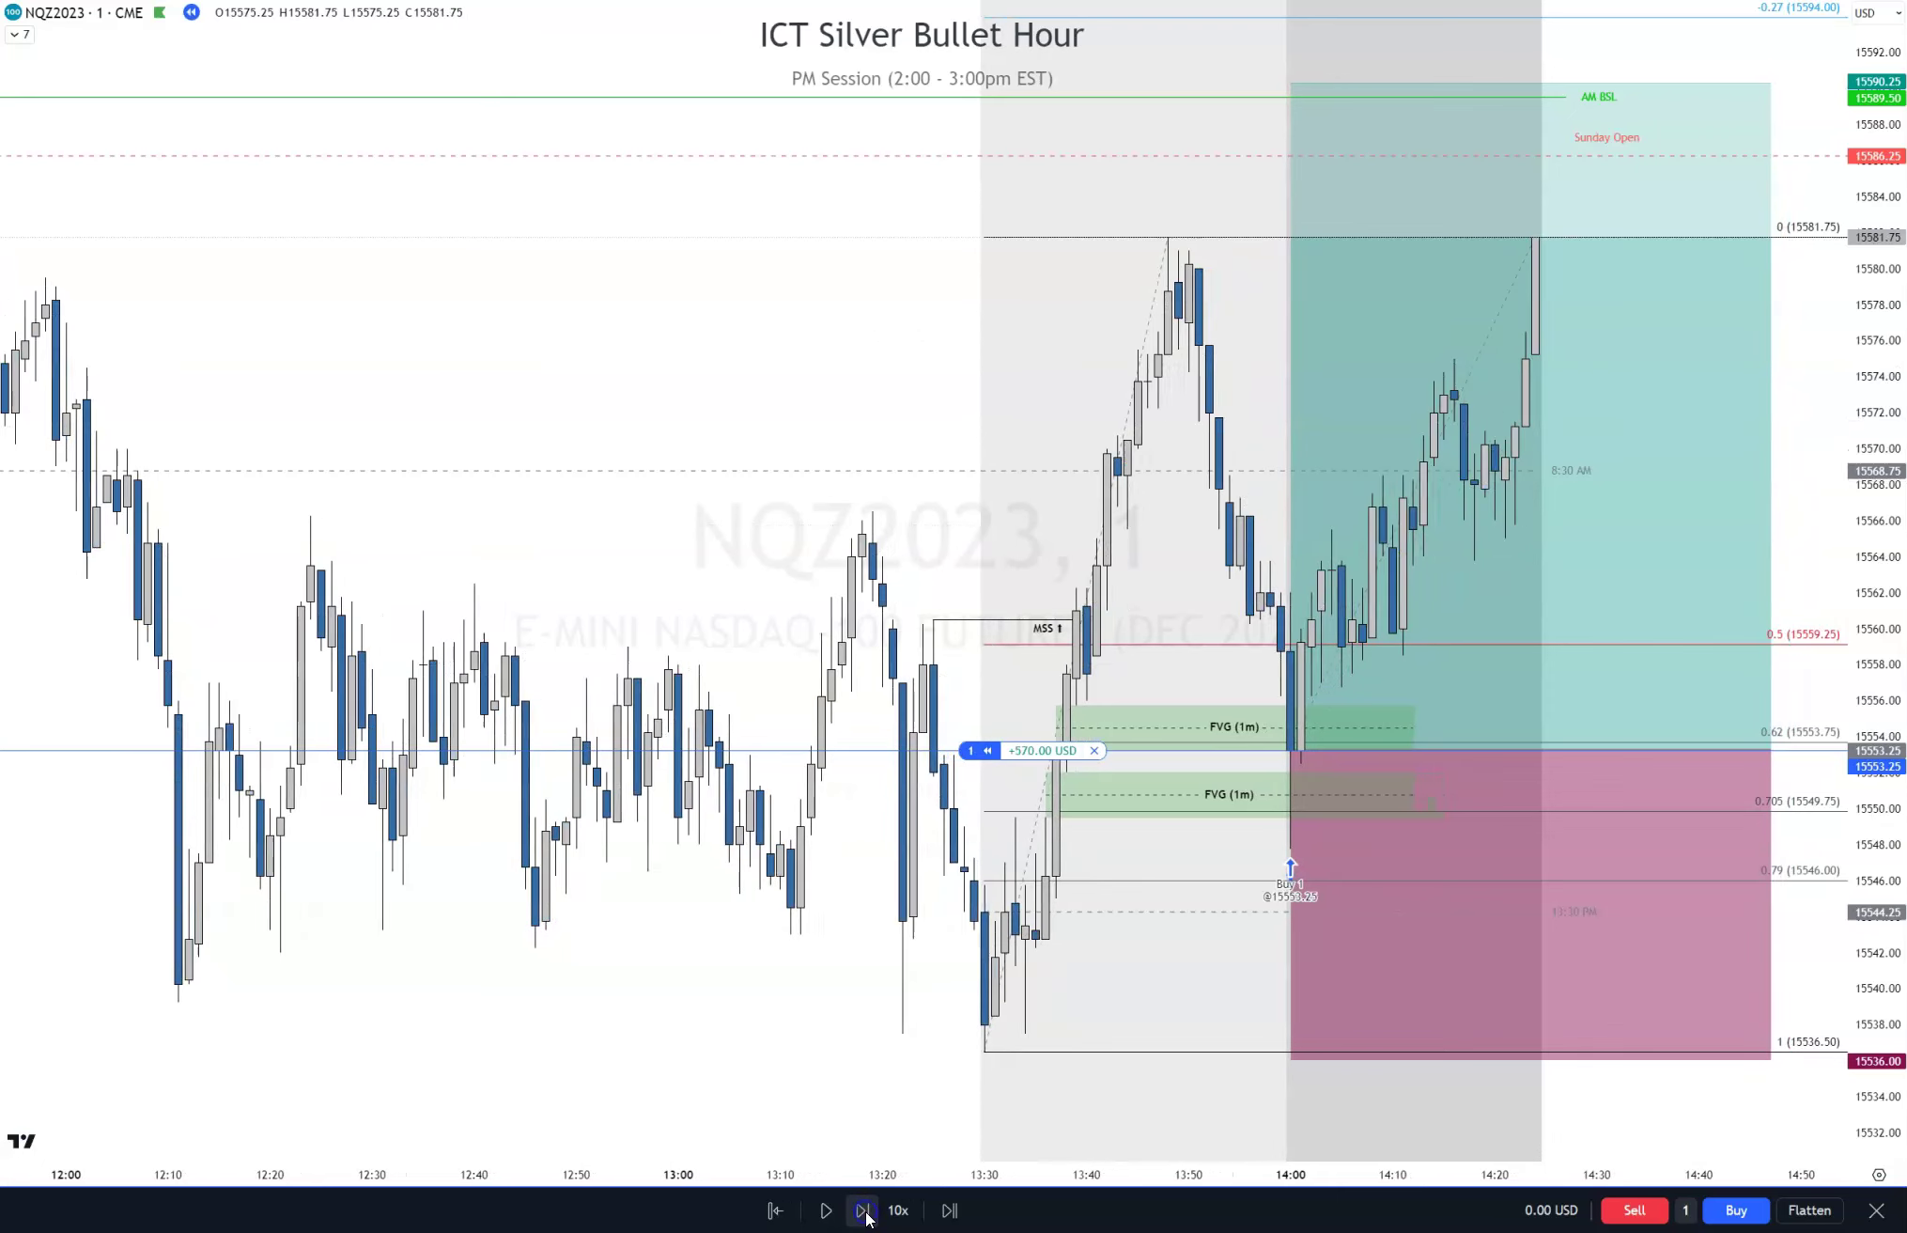
click(866, 1216)
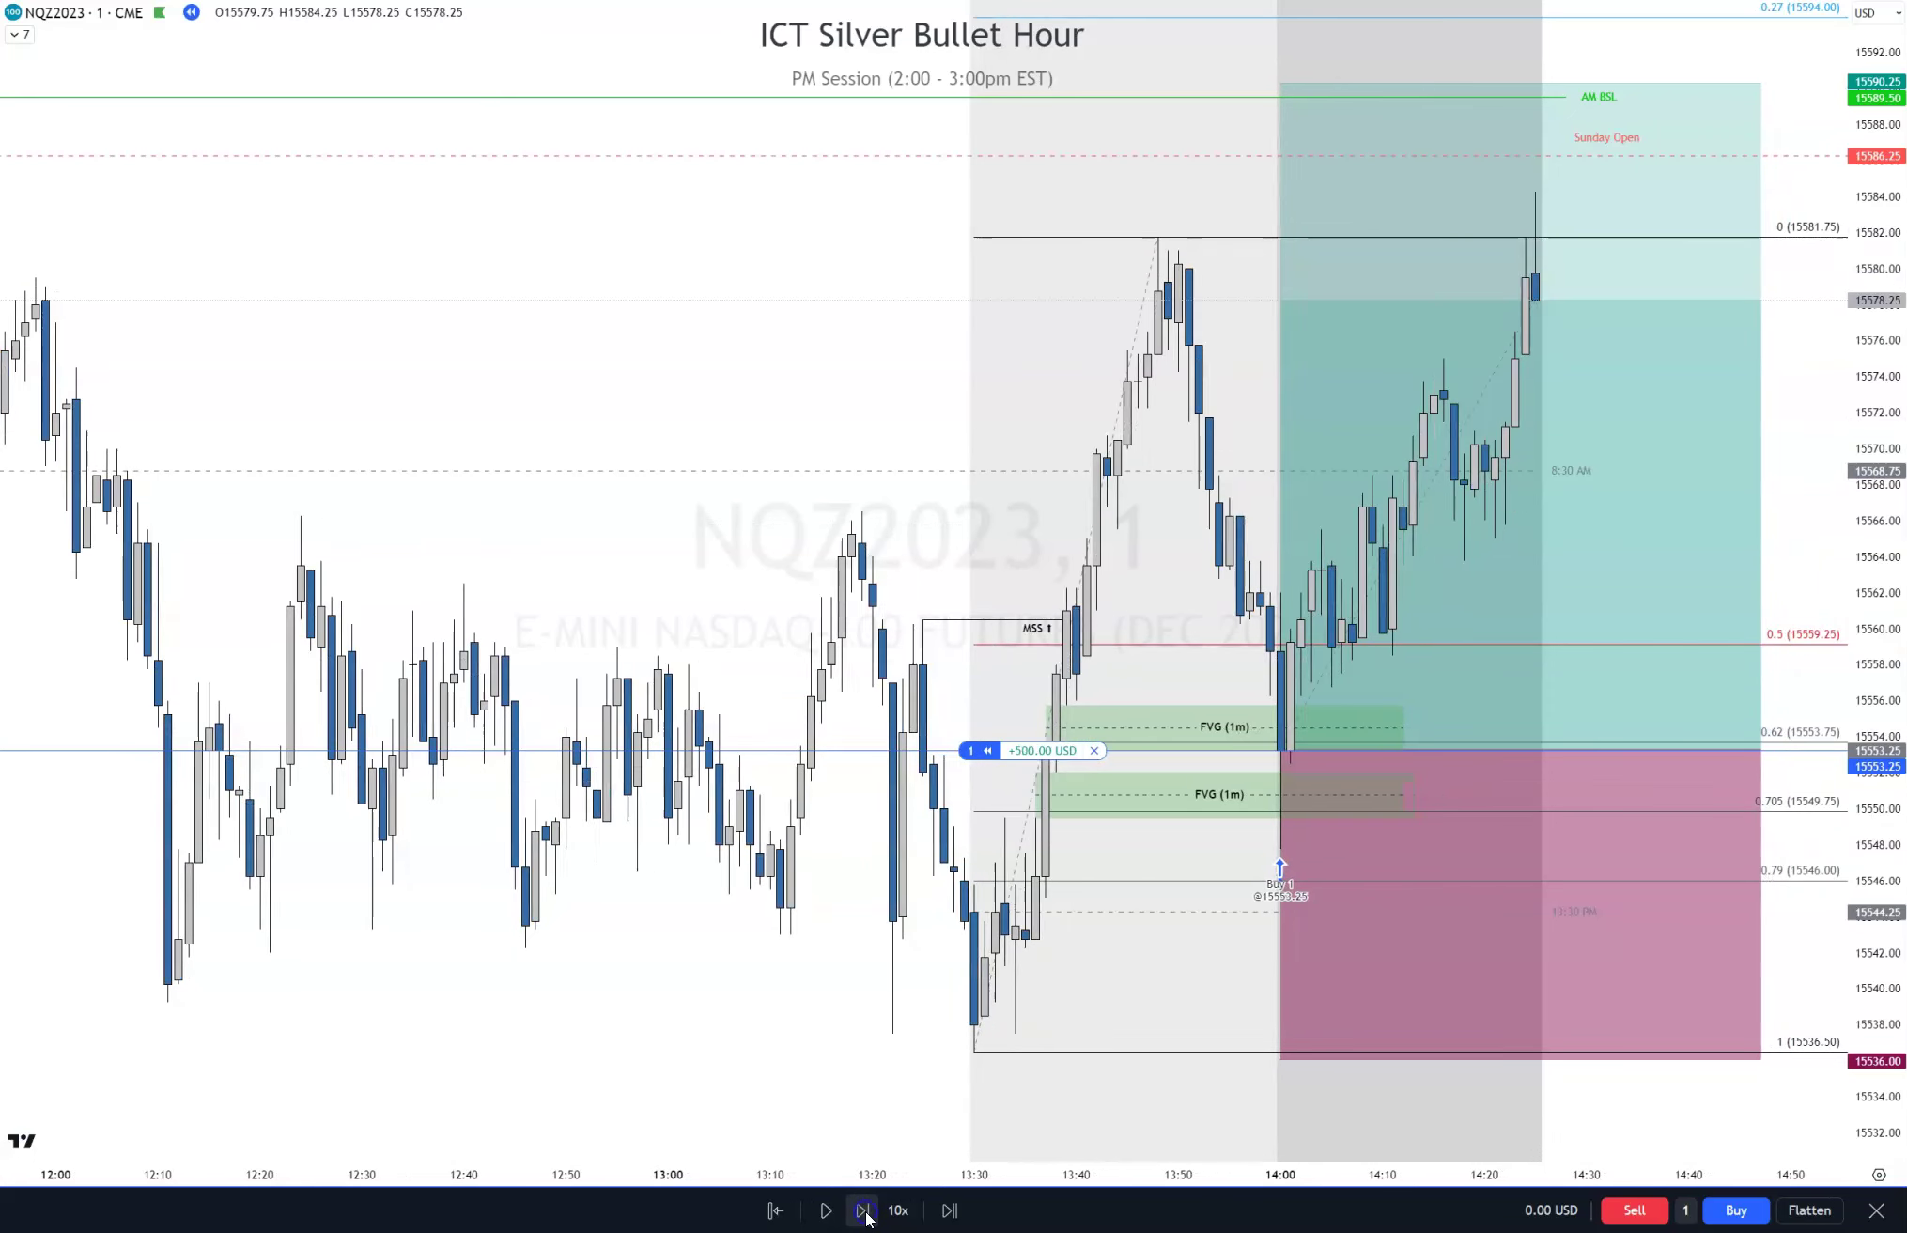
click(866, 1216)
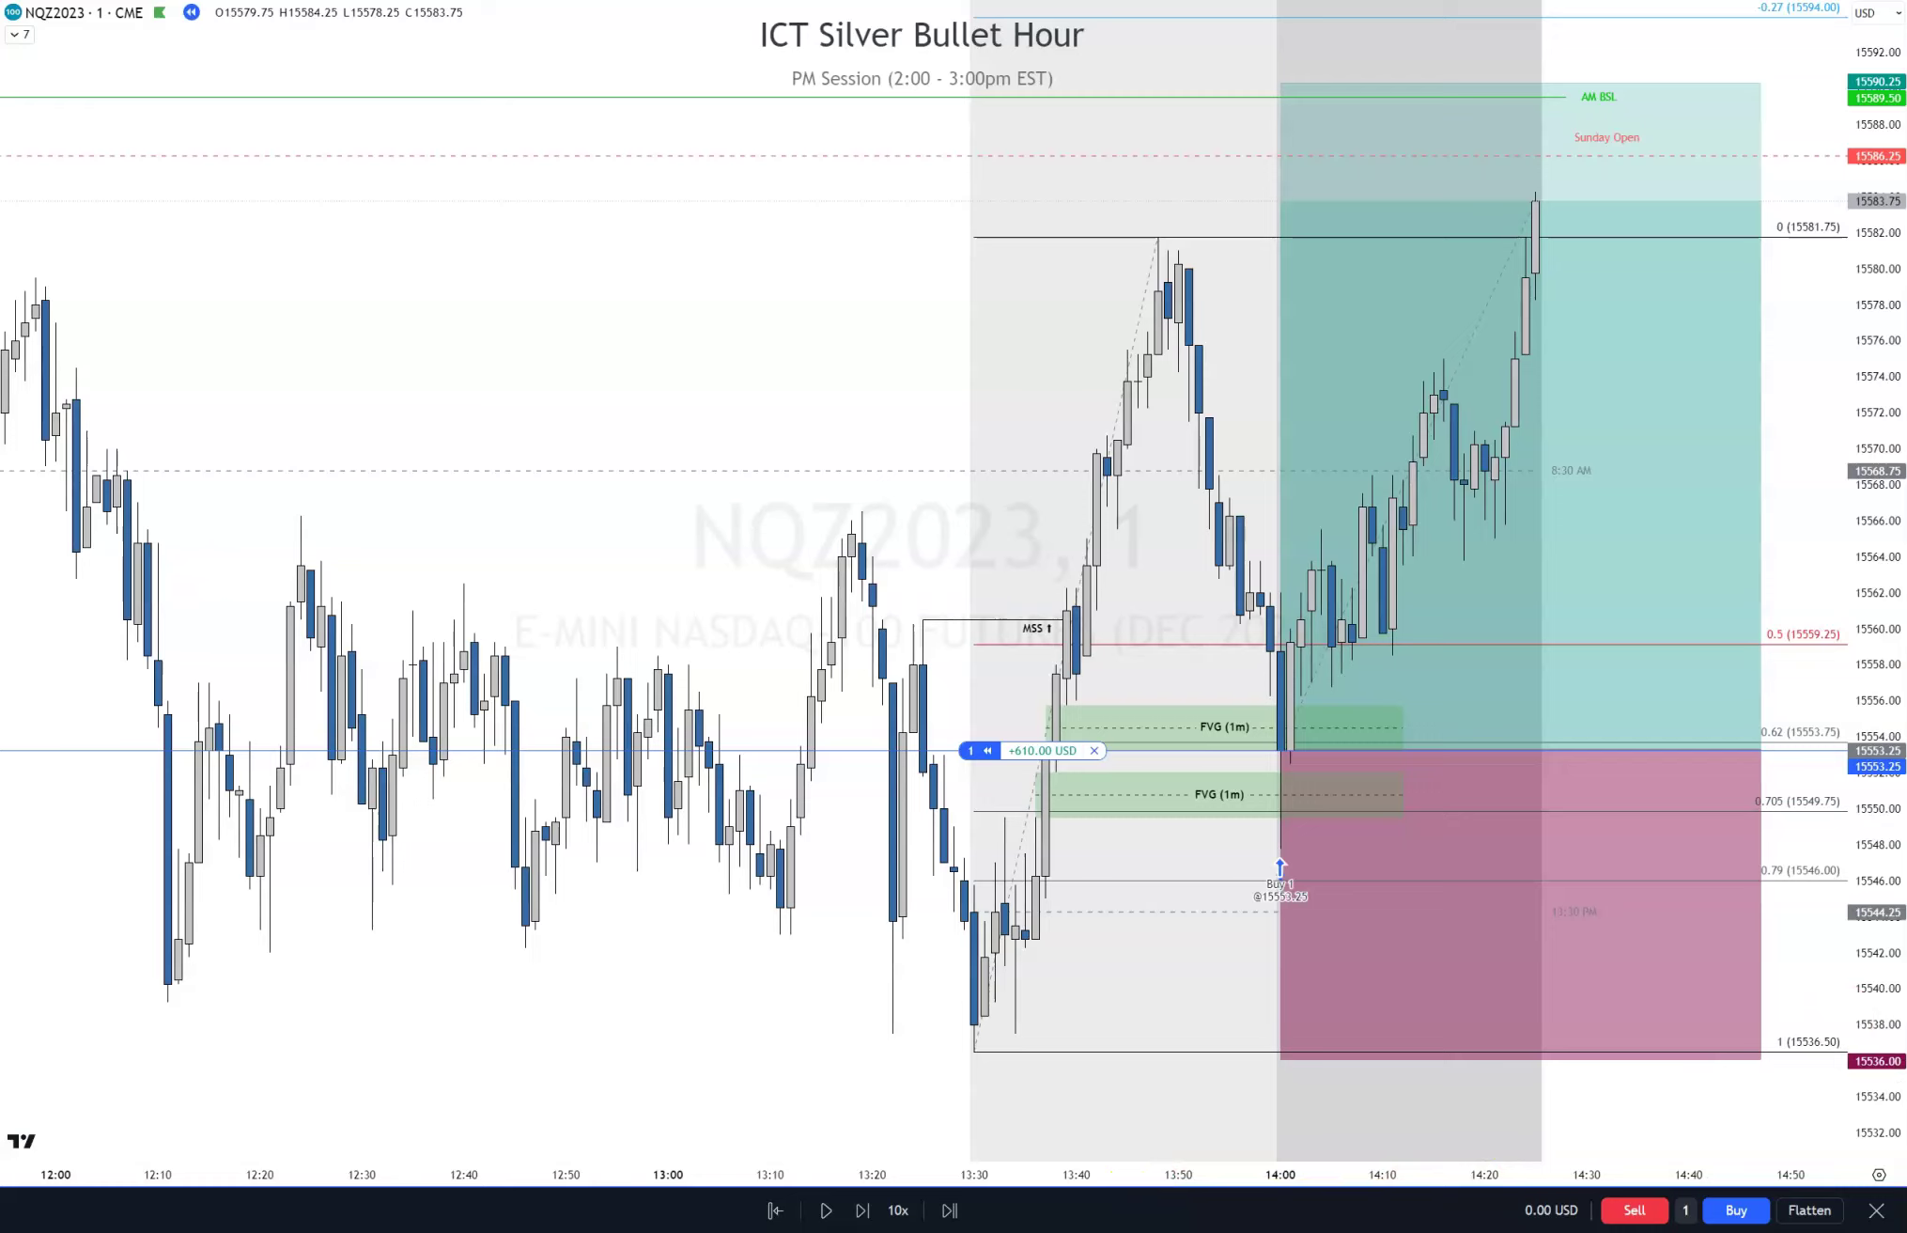
Place a red Trailing Stop line at 15563.50 across the long position, spanning 14:12 to 14:52
drag(1610, 758, 1645, 727)
drag(1677, 683, 1747, 568)
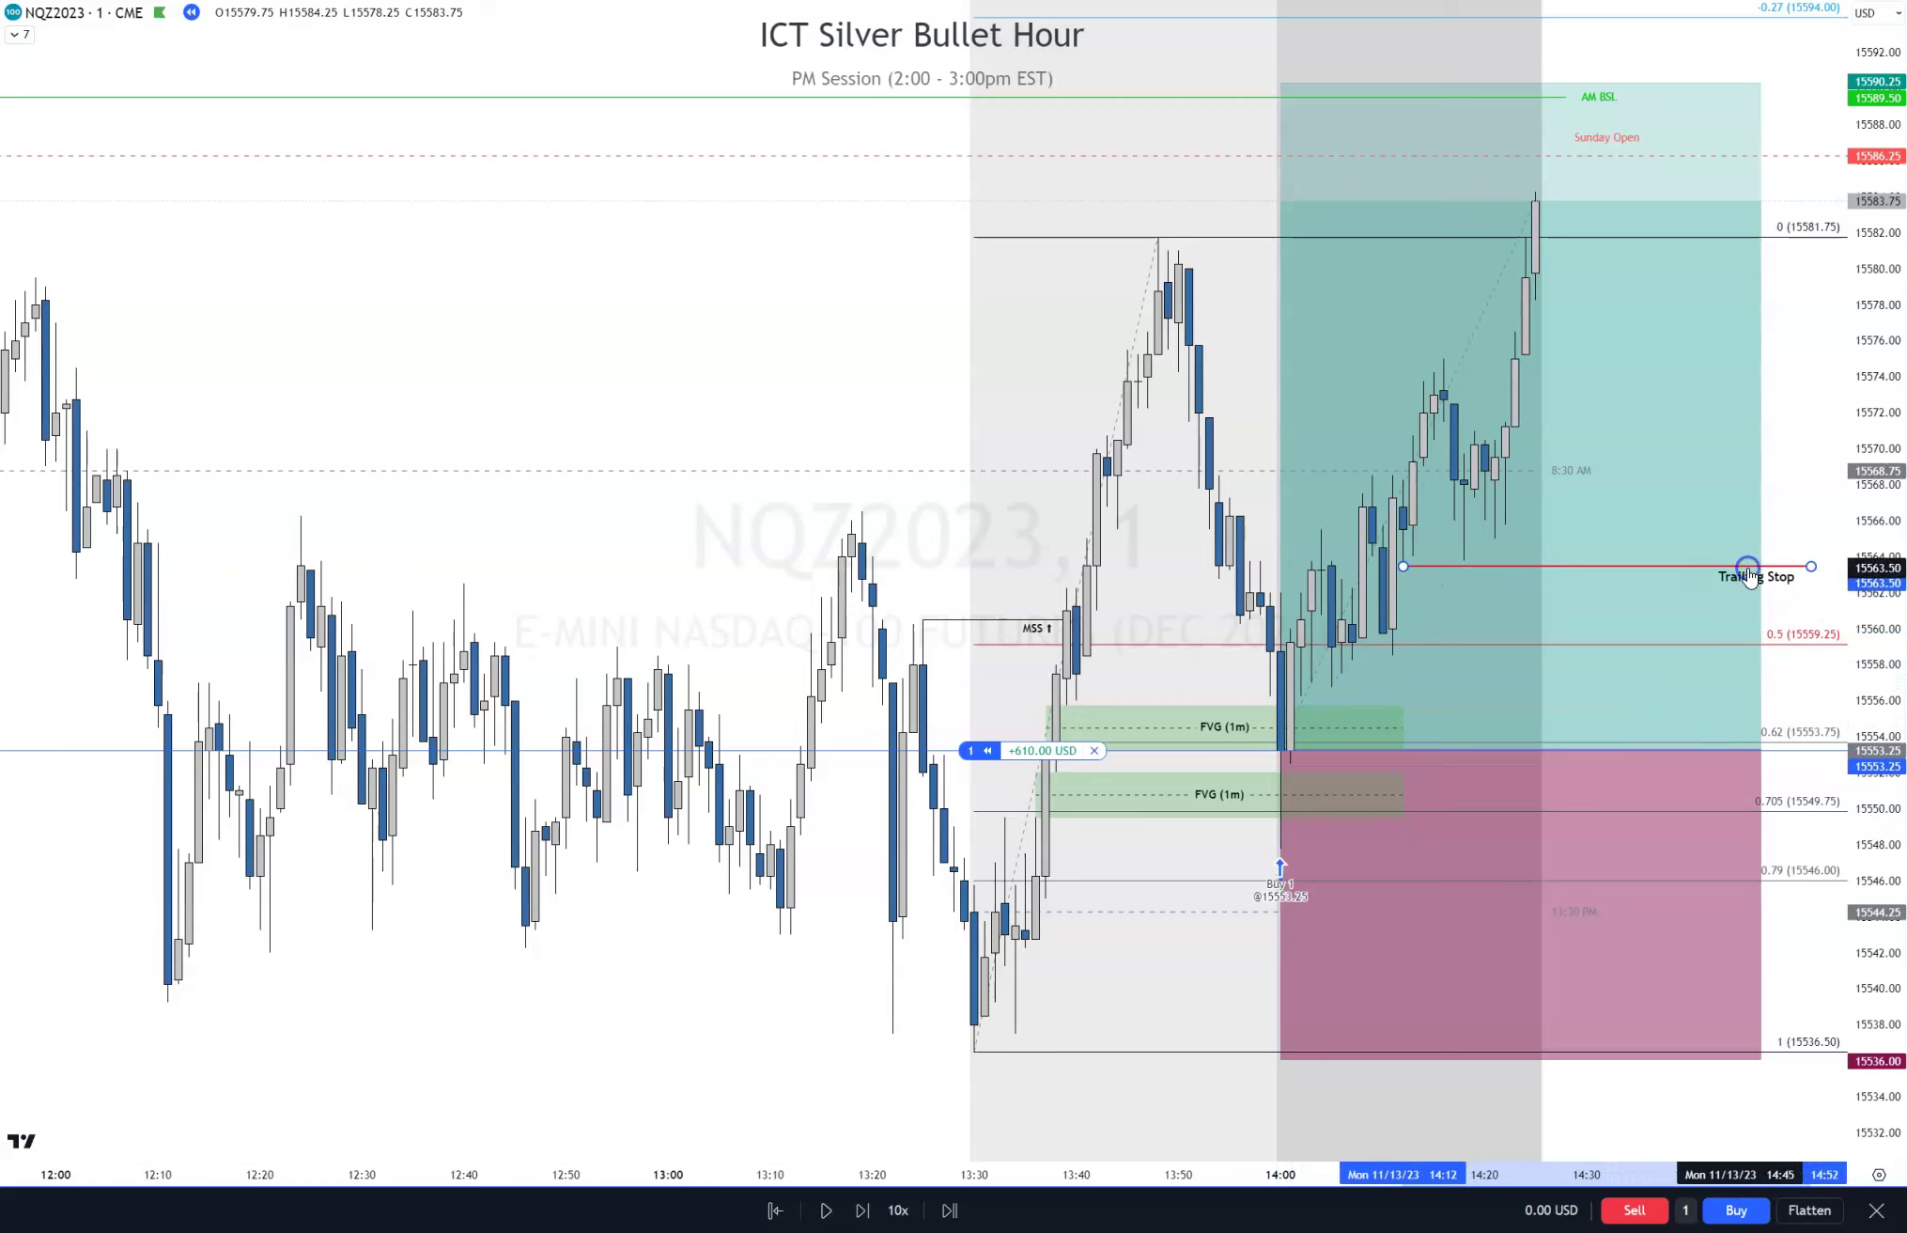
click(1791, 613)
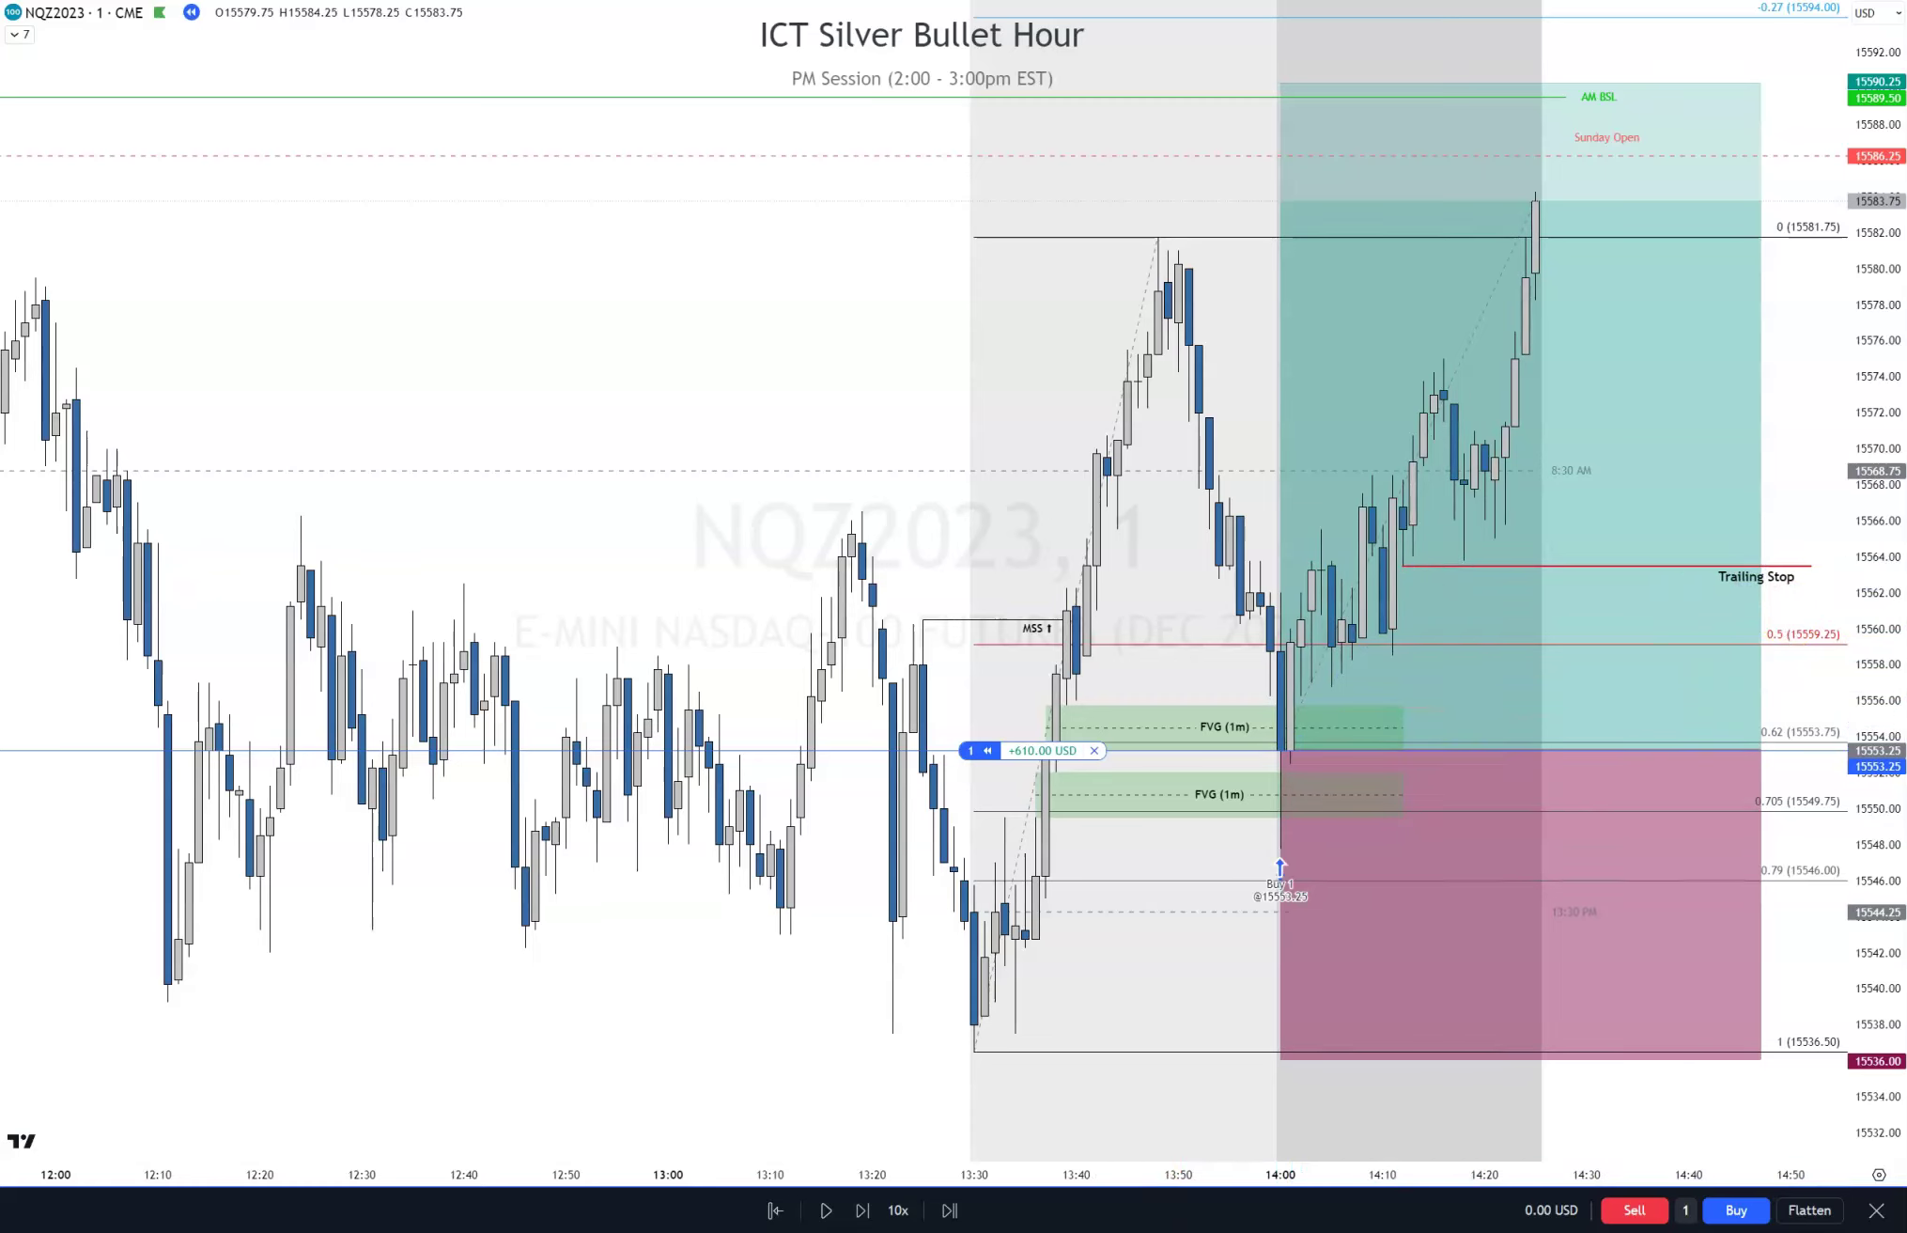
Draw a rectangle from about 15571.50 to 15575.25 starting at 14:22 and apply the green FVG (1m) template
mouse_move(1506, 423)
mouse_down()
mouse_move(1525, 355)
mouse_move(1679, 387)
mouse_up()
right_click(1679, 387)
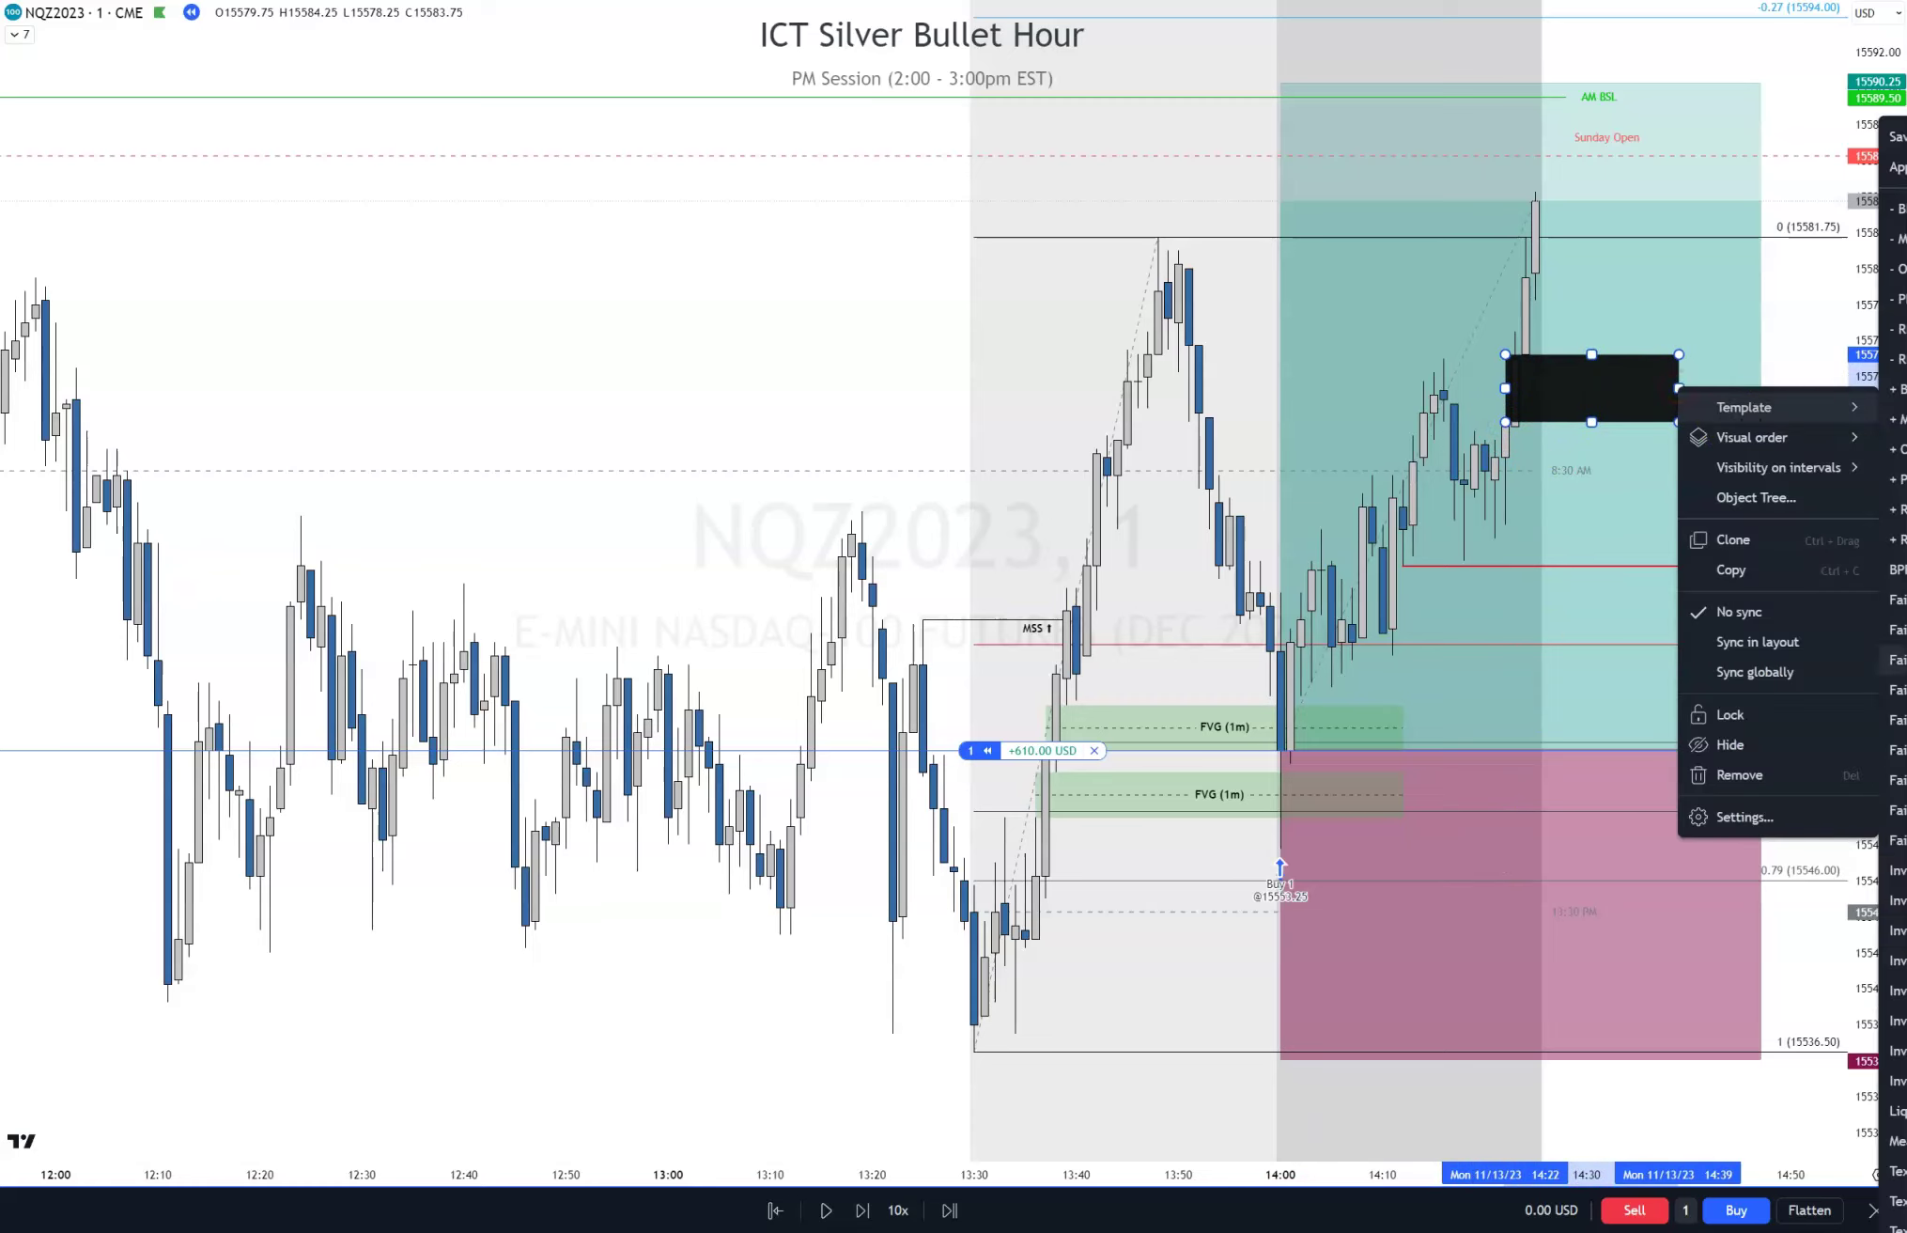
click(1893, 690)
click(1840, 517)
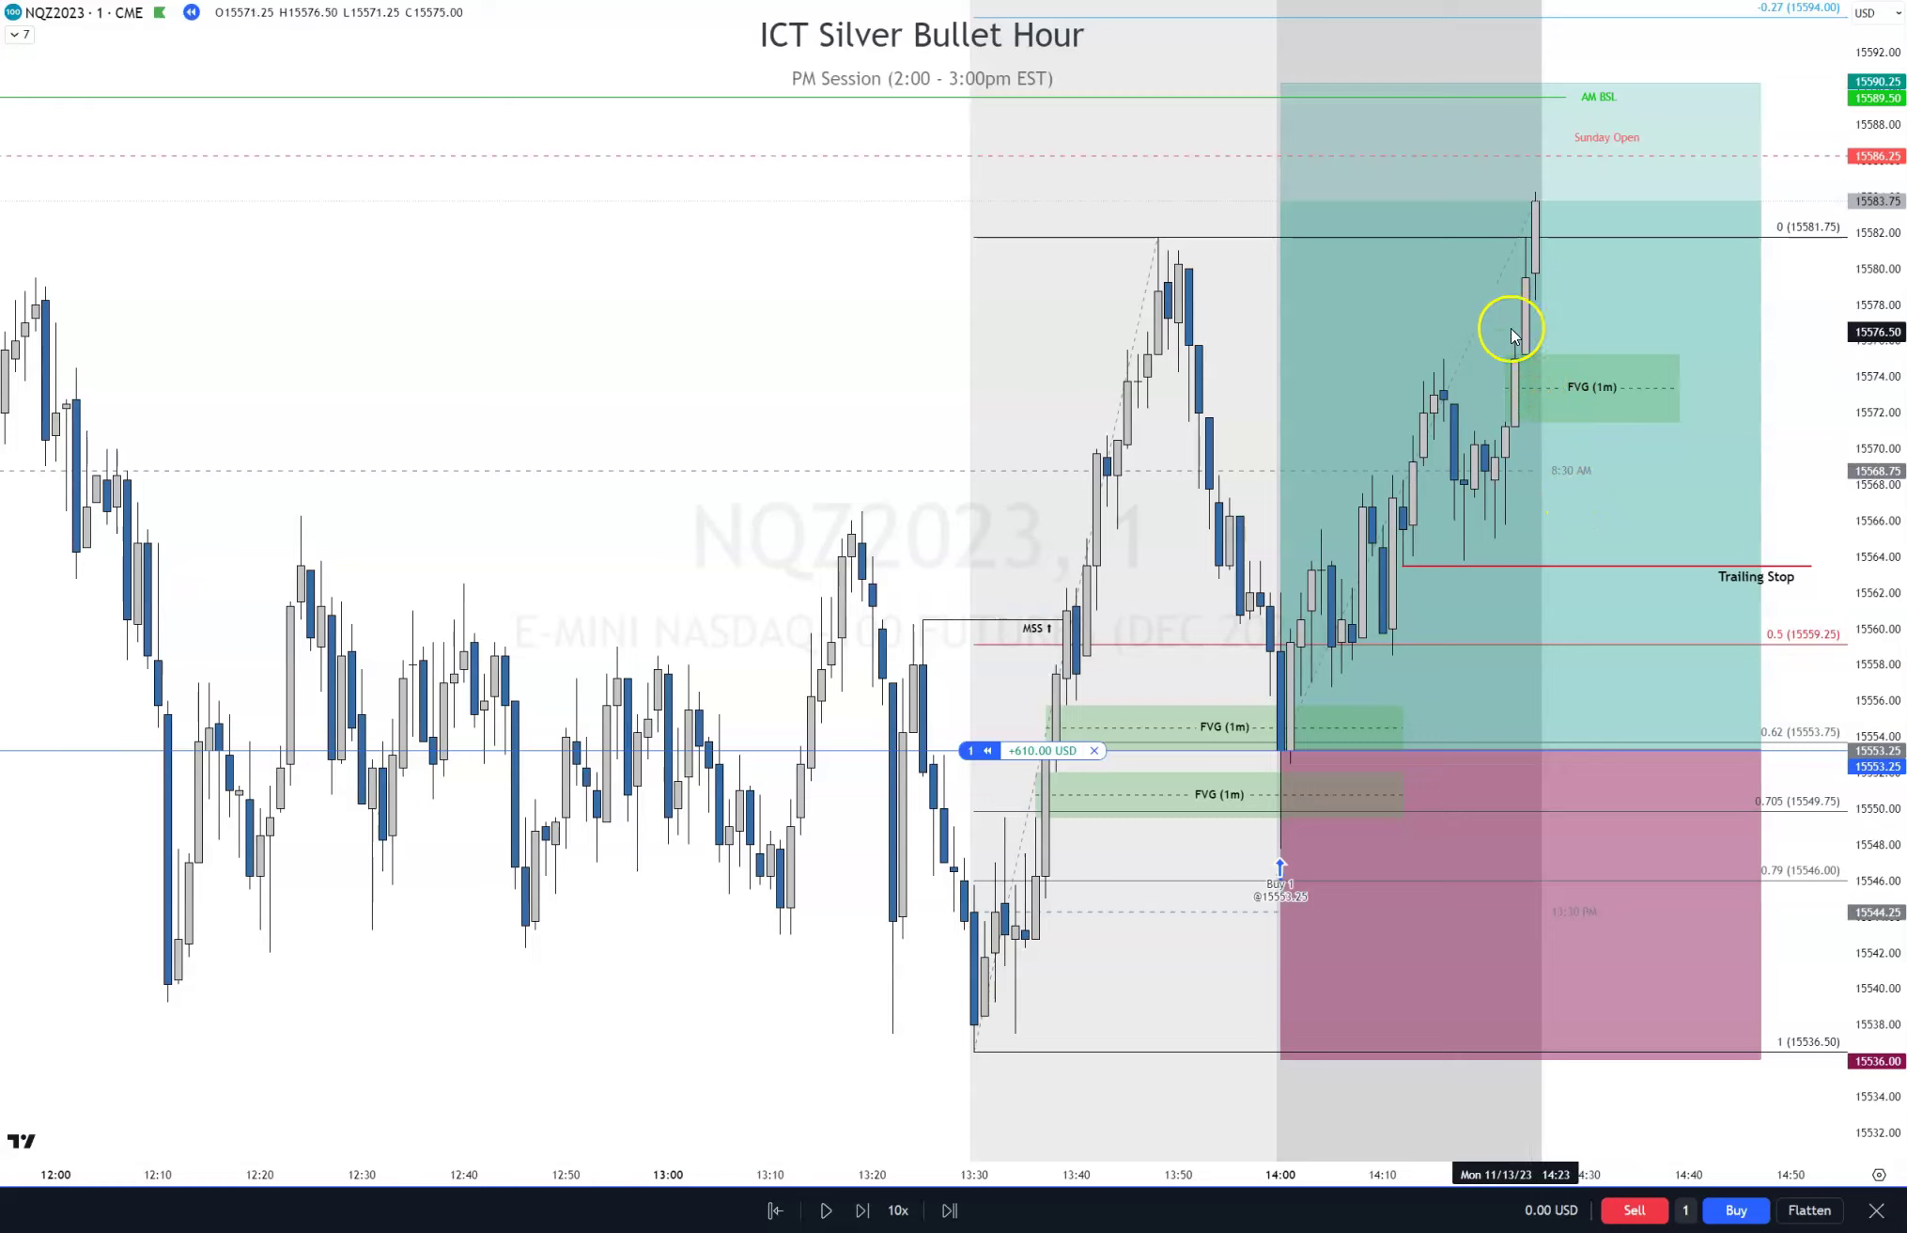
Mark a second green gap zone above it from about 15576.50 to 15578.25, starting at the 14:23 candle, without a label
mouse_move(1517, 332)
mouse_down()
mouse_move(1536, 302)
mouse_move(1718, 317)
mouse_up()
click(1694, 340)
click(1689, 362)
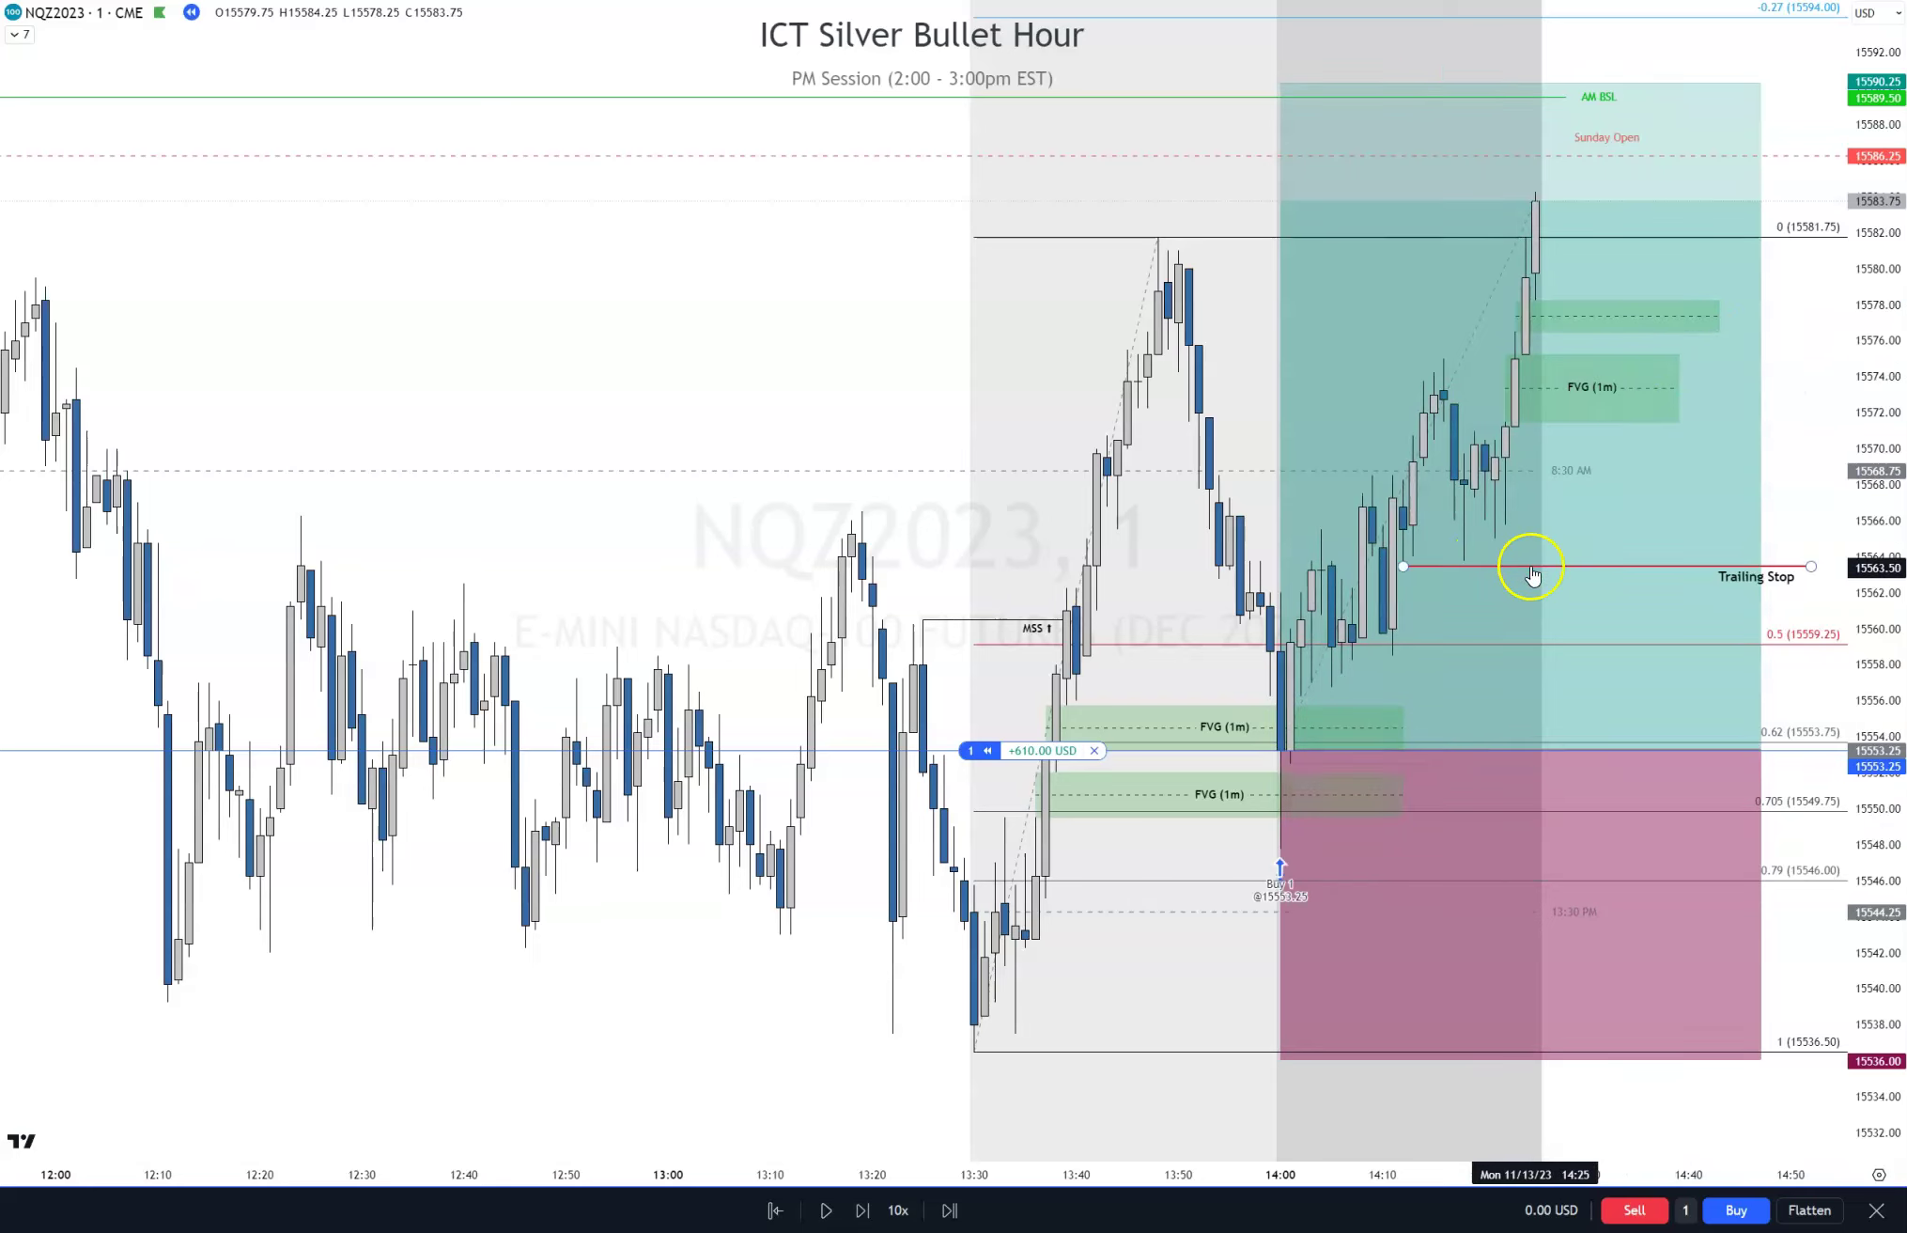
Raise the Trailing Stop line to 15564.75 and select the long position
click(1594, 567)
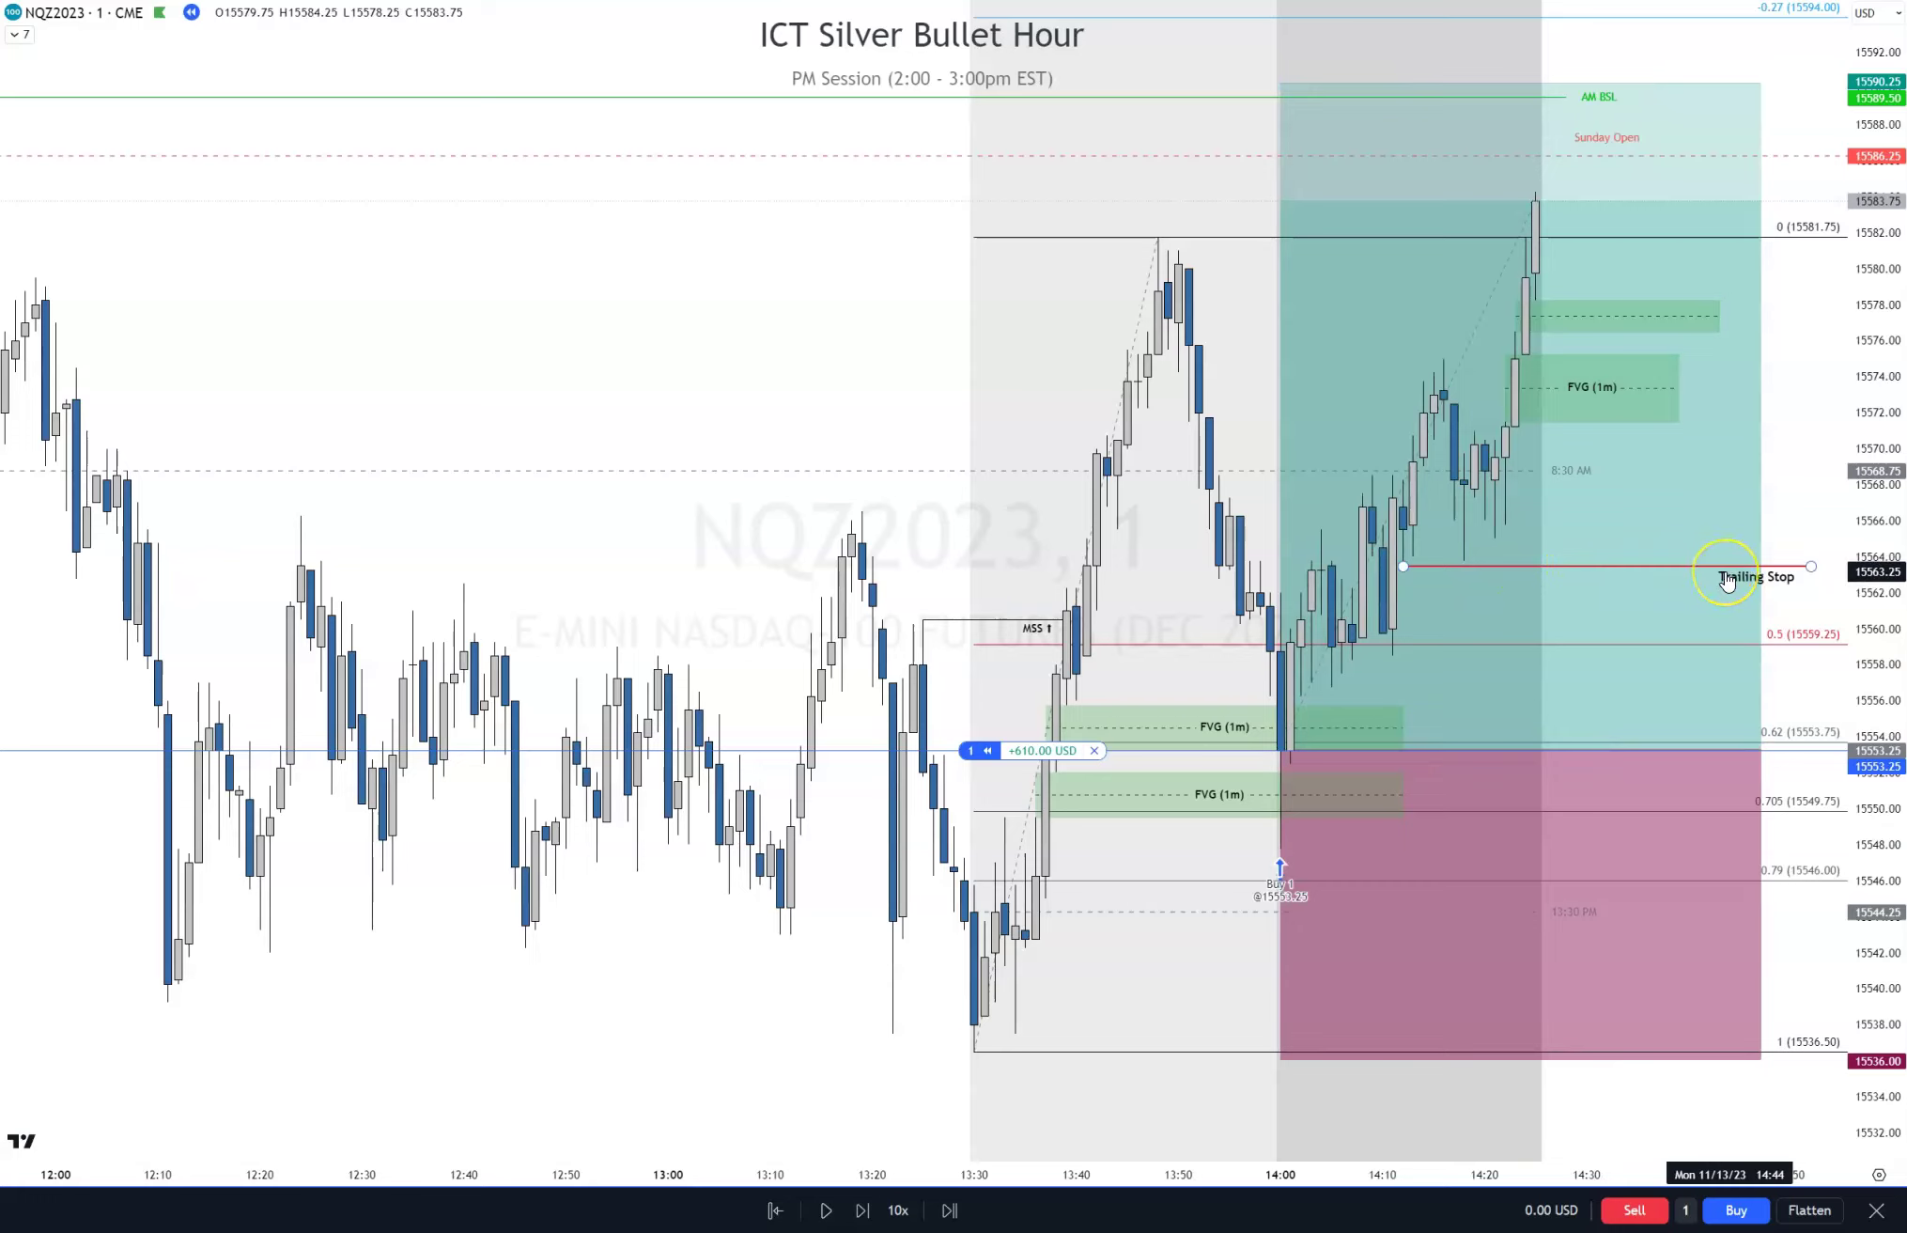
drag(1776, 566, 1786, 541)
click(1499, 528)
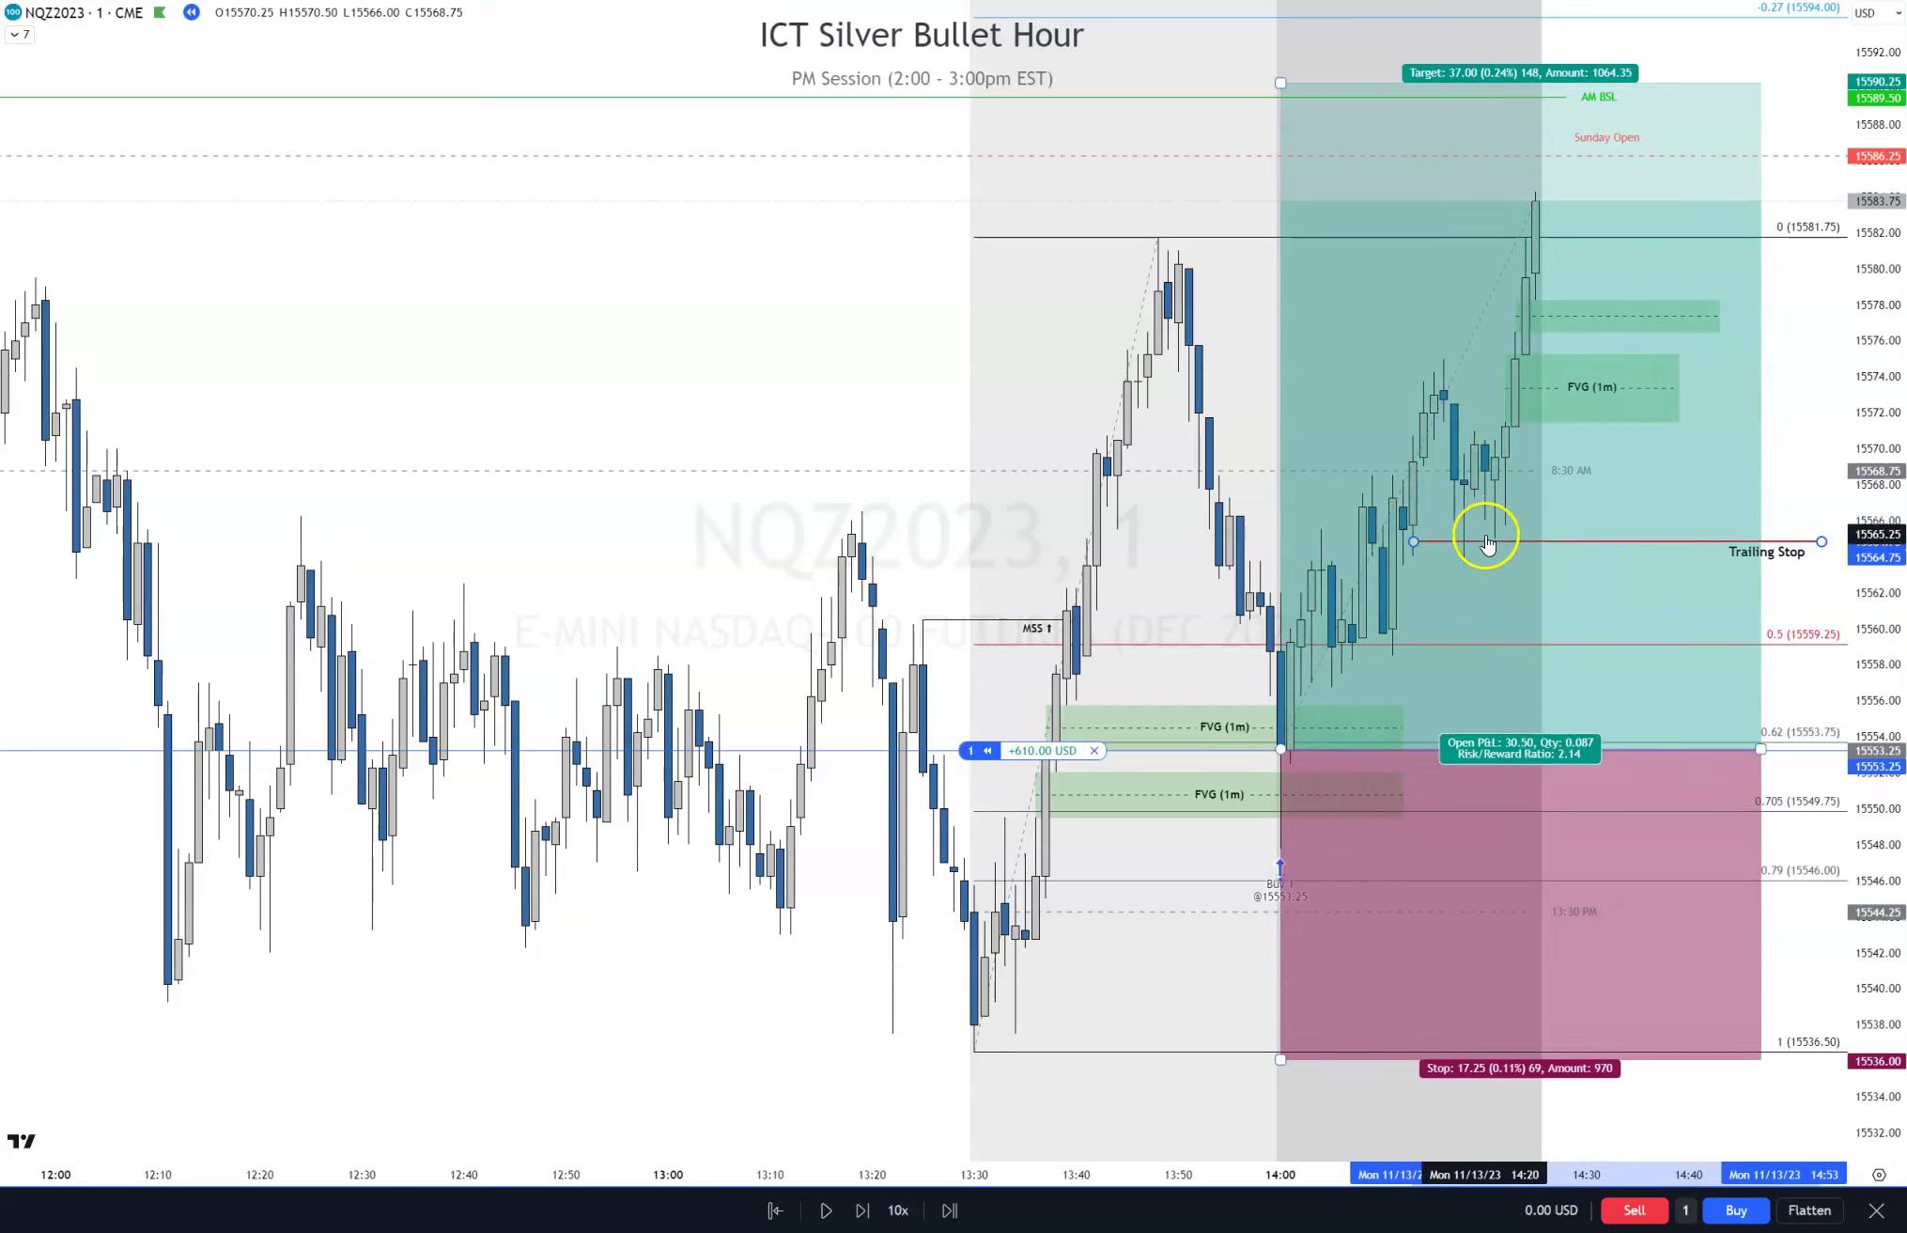
Advance the bar replay of the 1-minute chart from the 14:25 candle through the completed 14:27 candle
click(1801, 467)
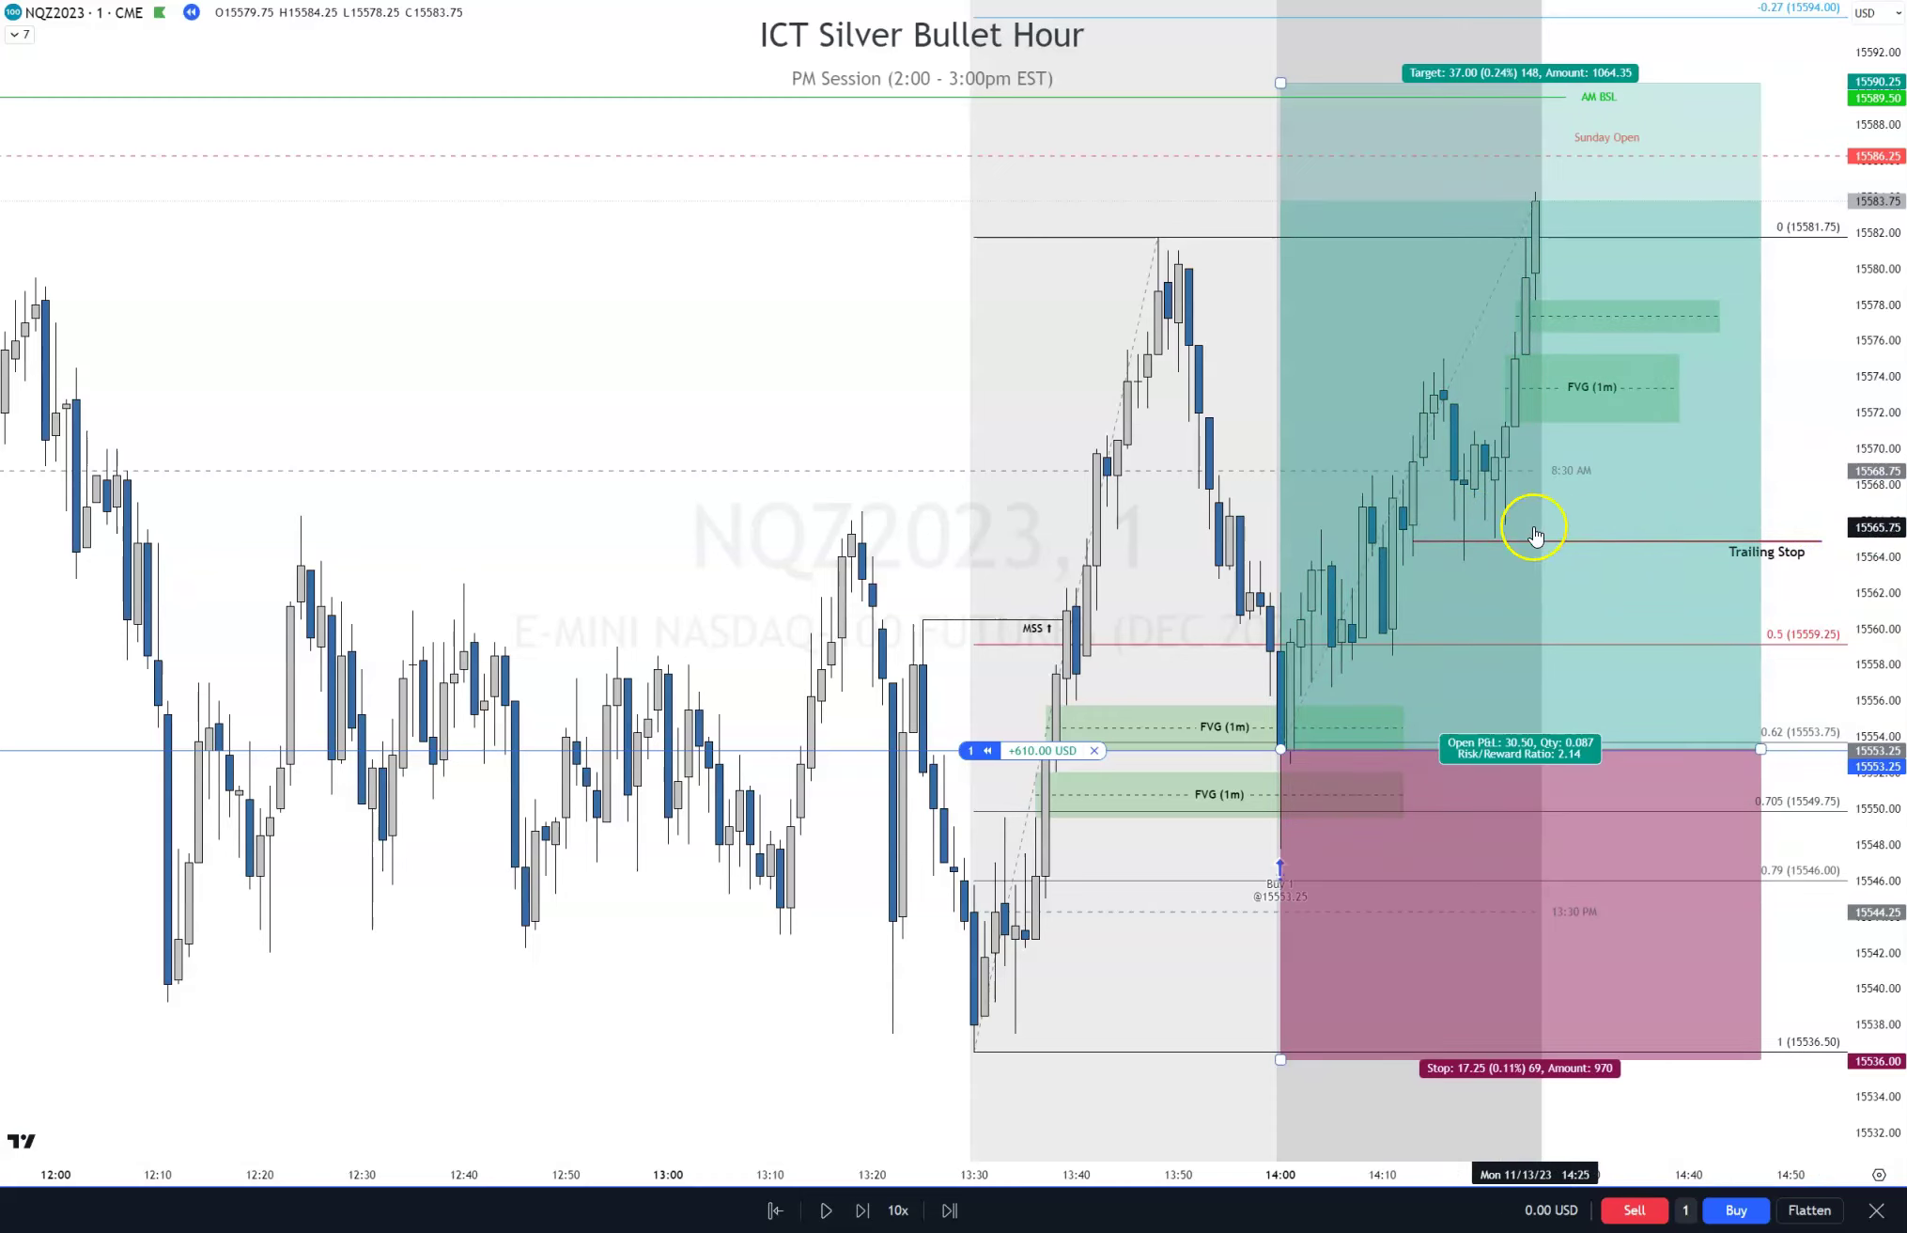
click(862, 1210)
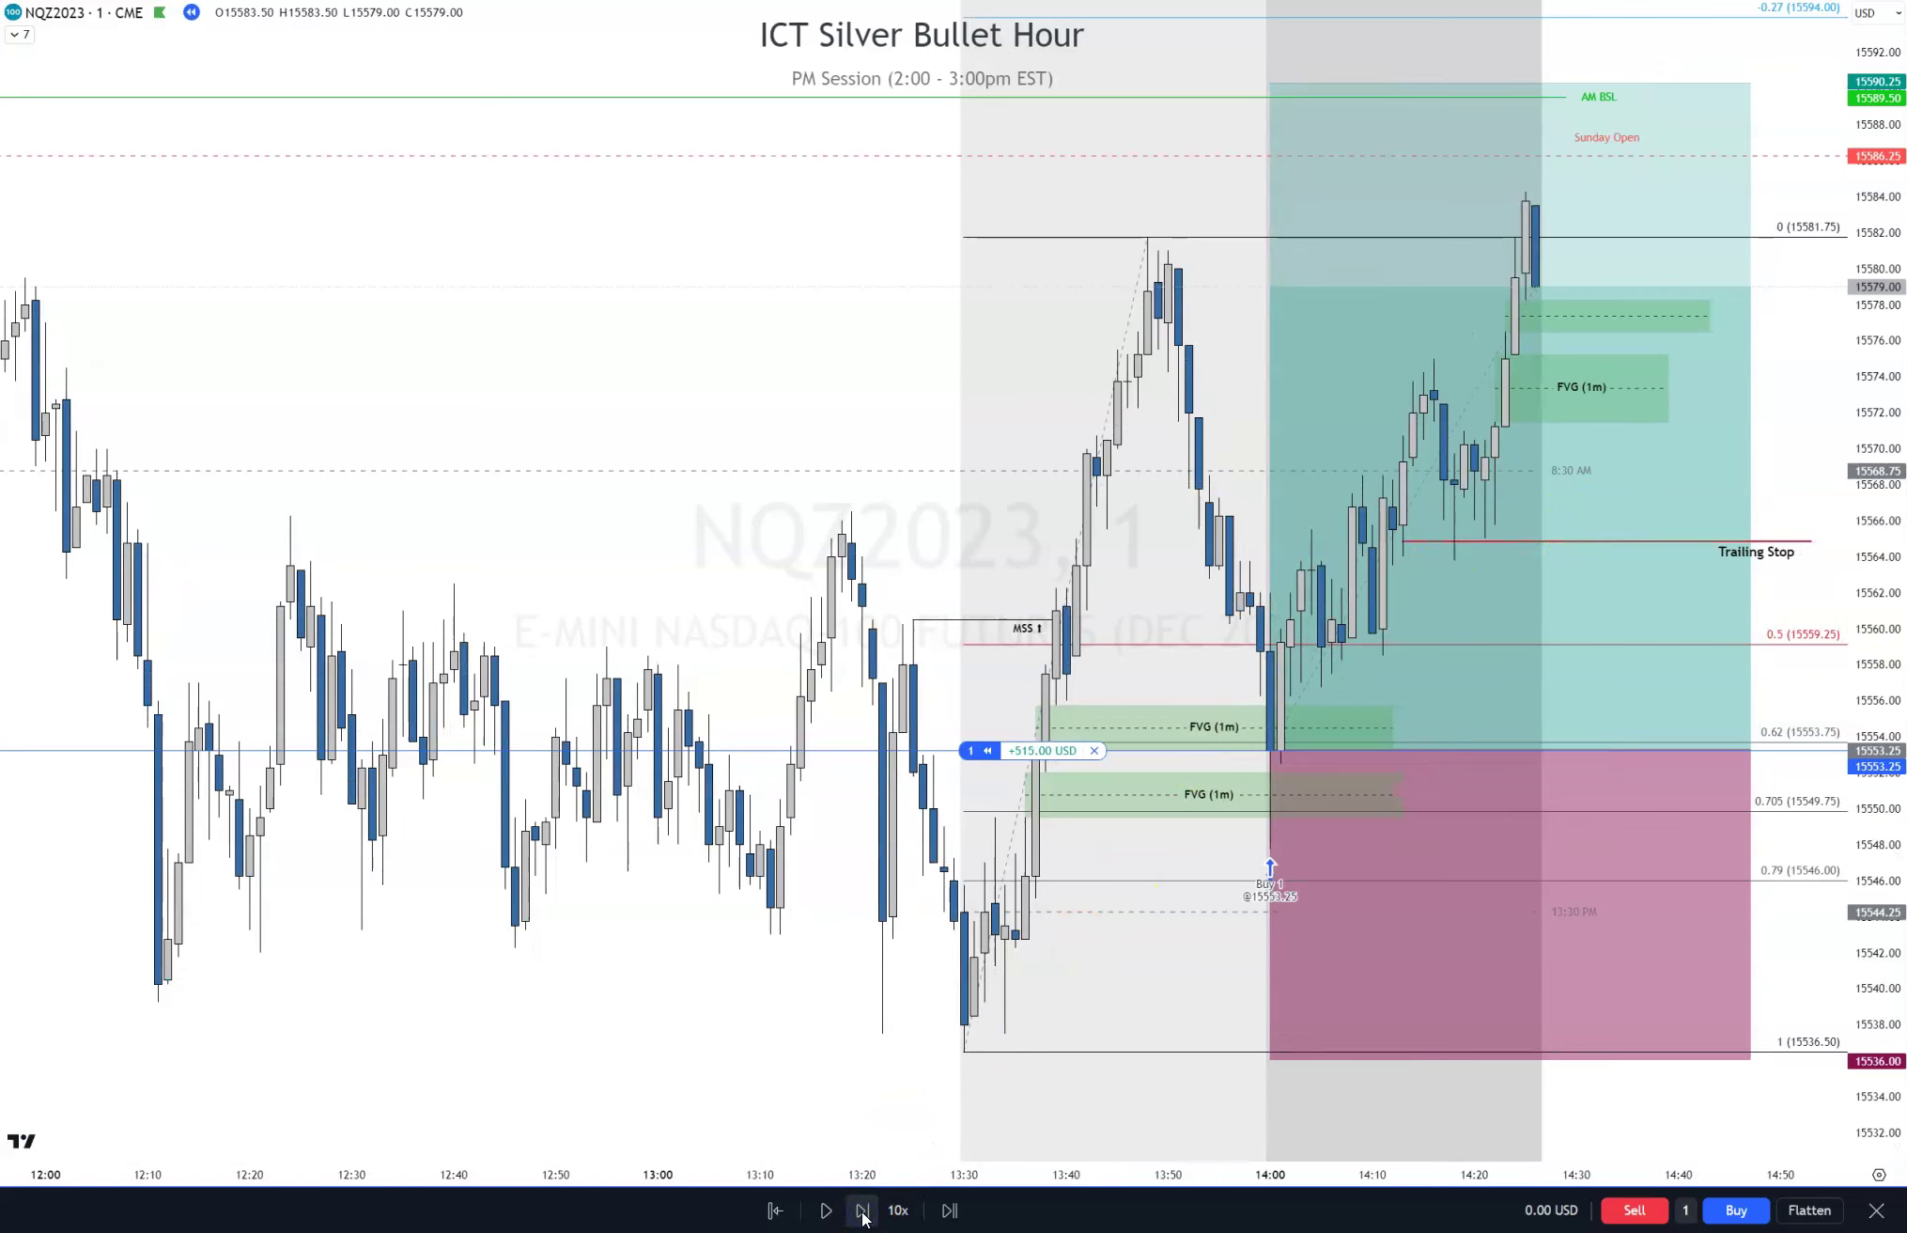
click(862, 1210)
click(862, 1210)
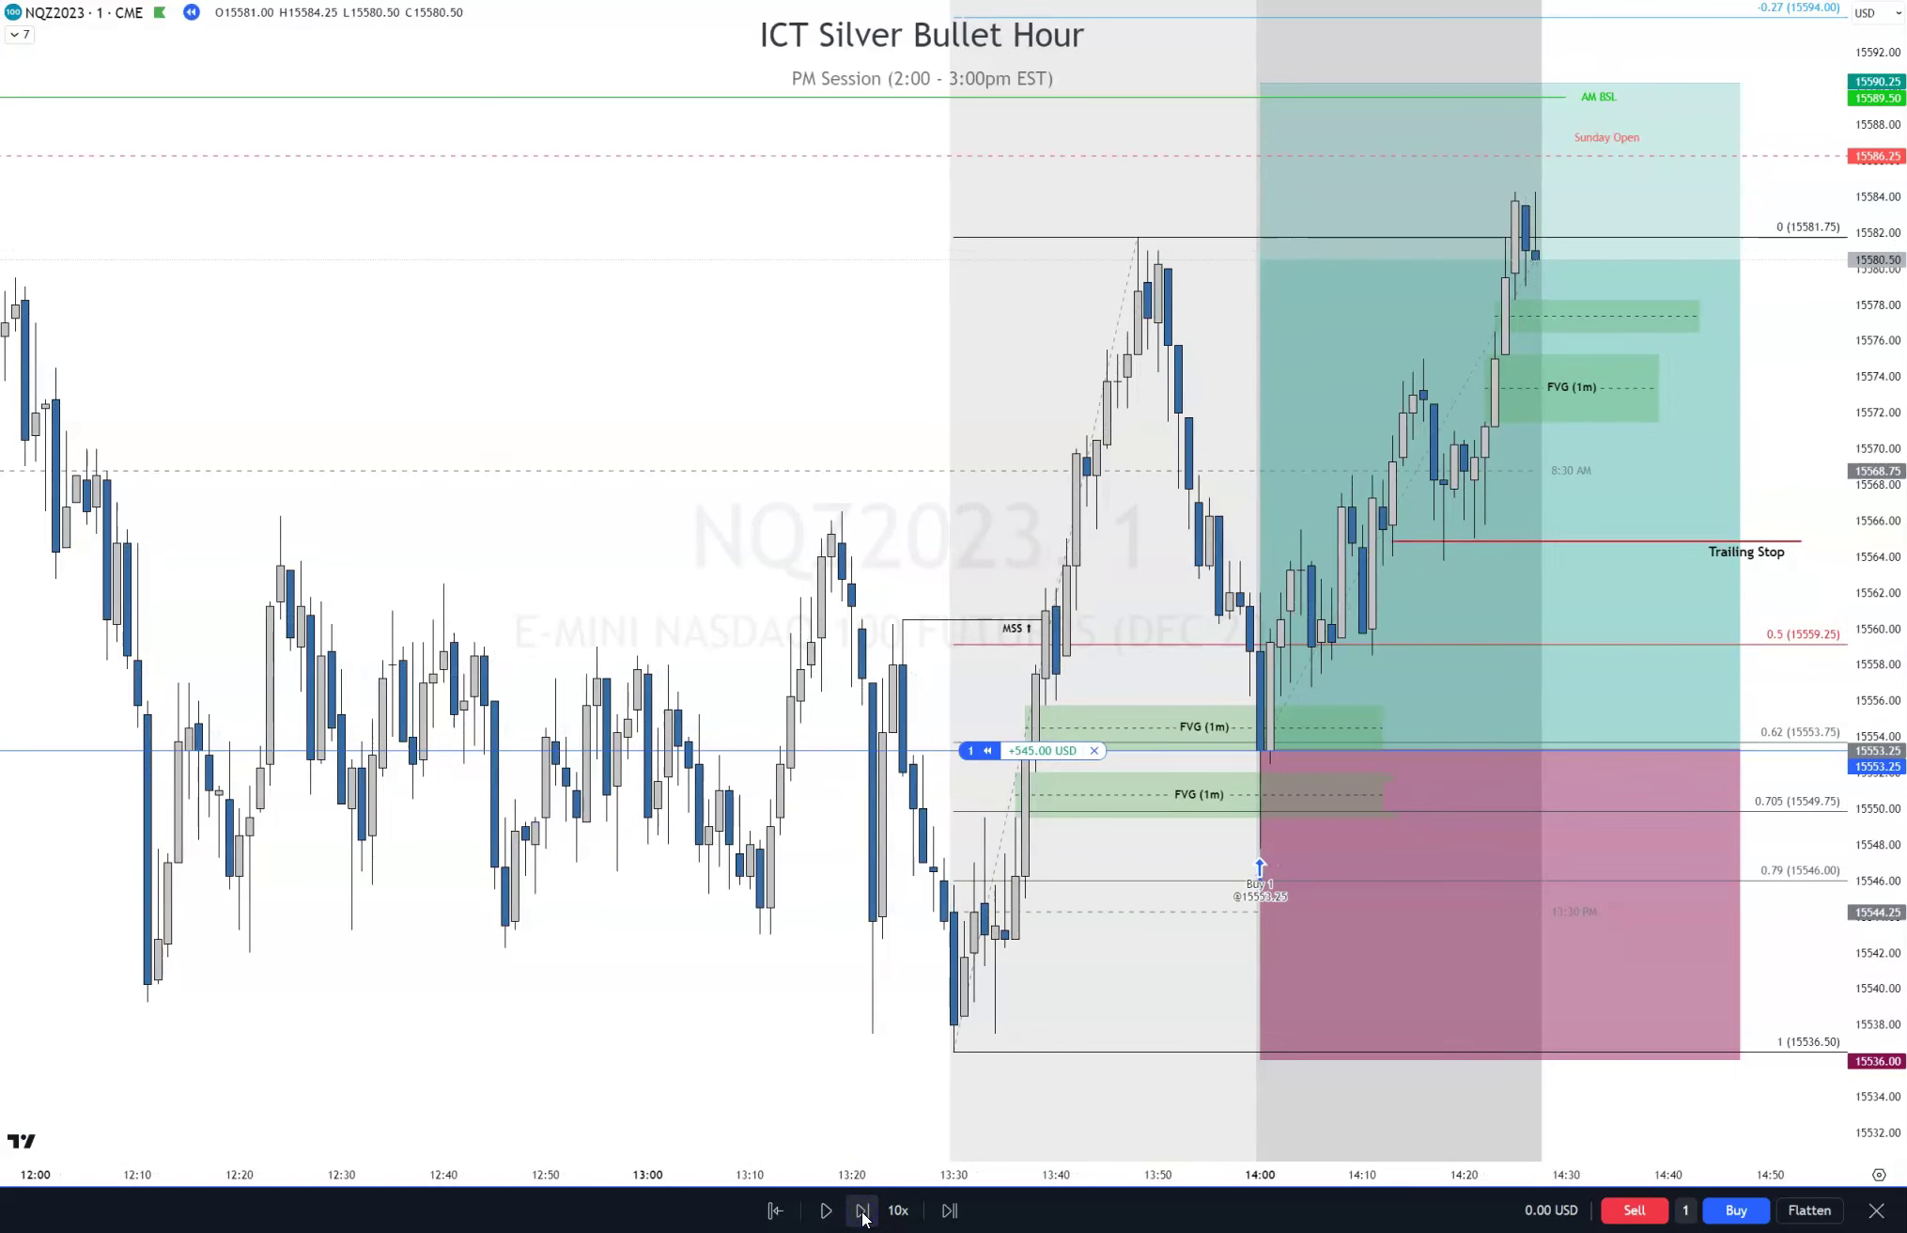
click(863, 1210)
click(1187, 445)
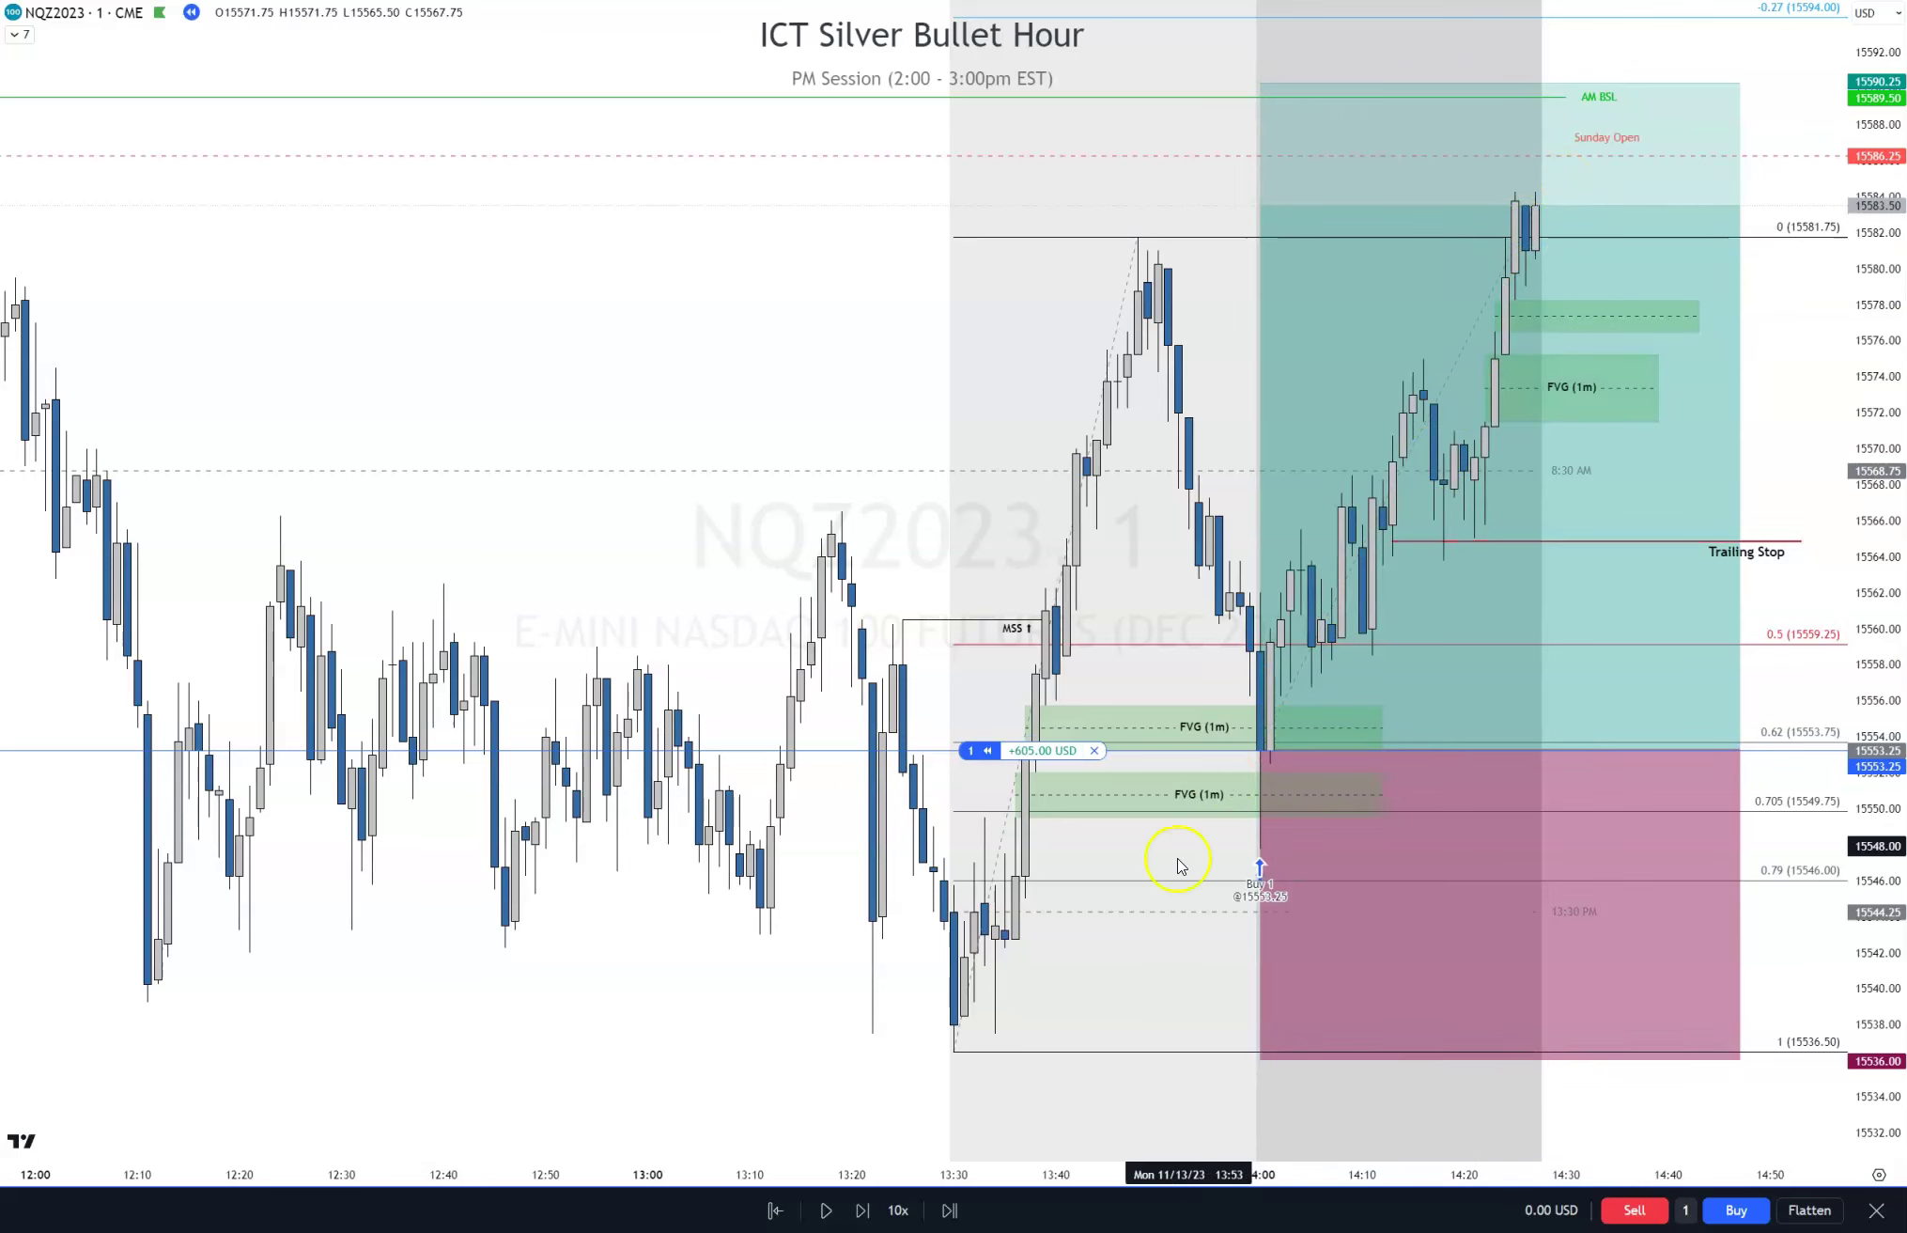
Step the replay forward through the completed 14:32 candle to follow the long position's pullback
click(863, 1212)
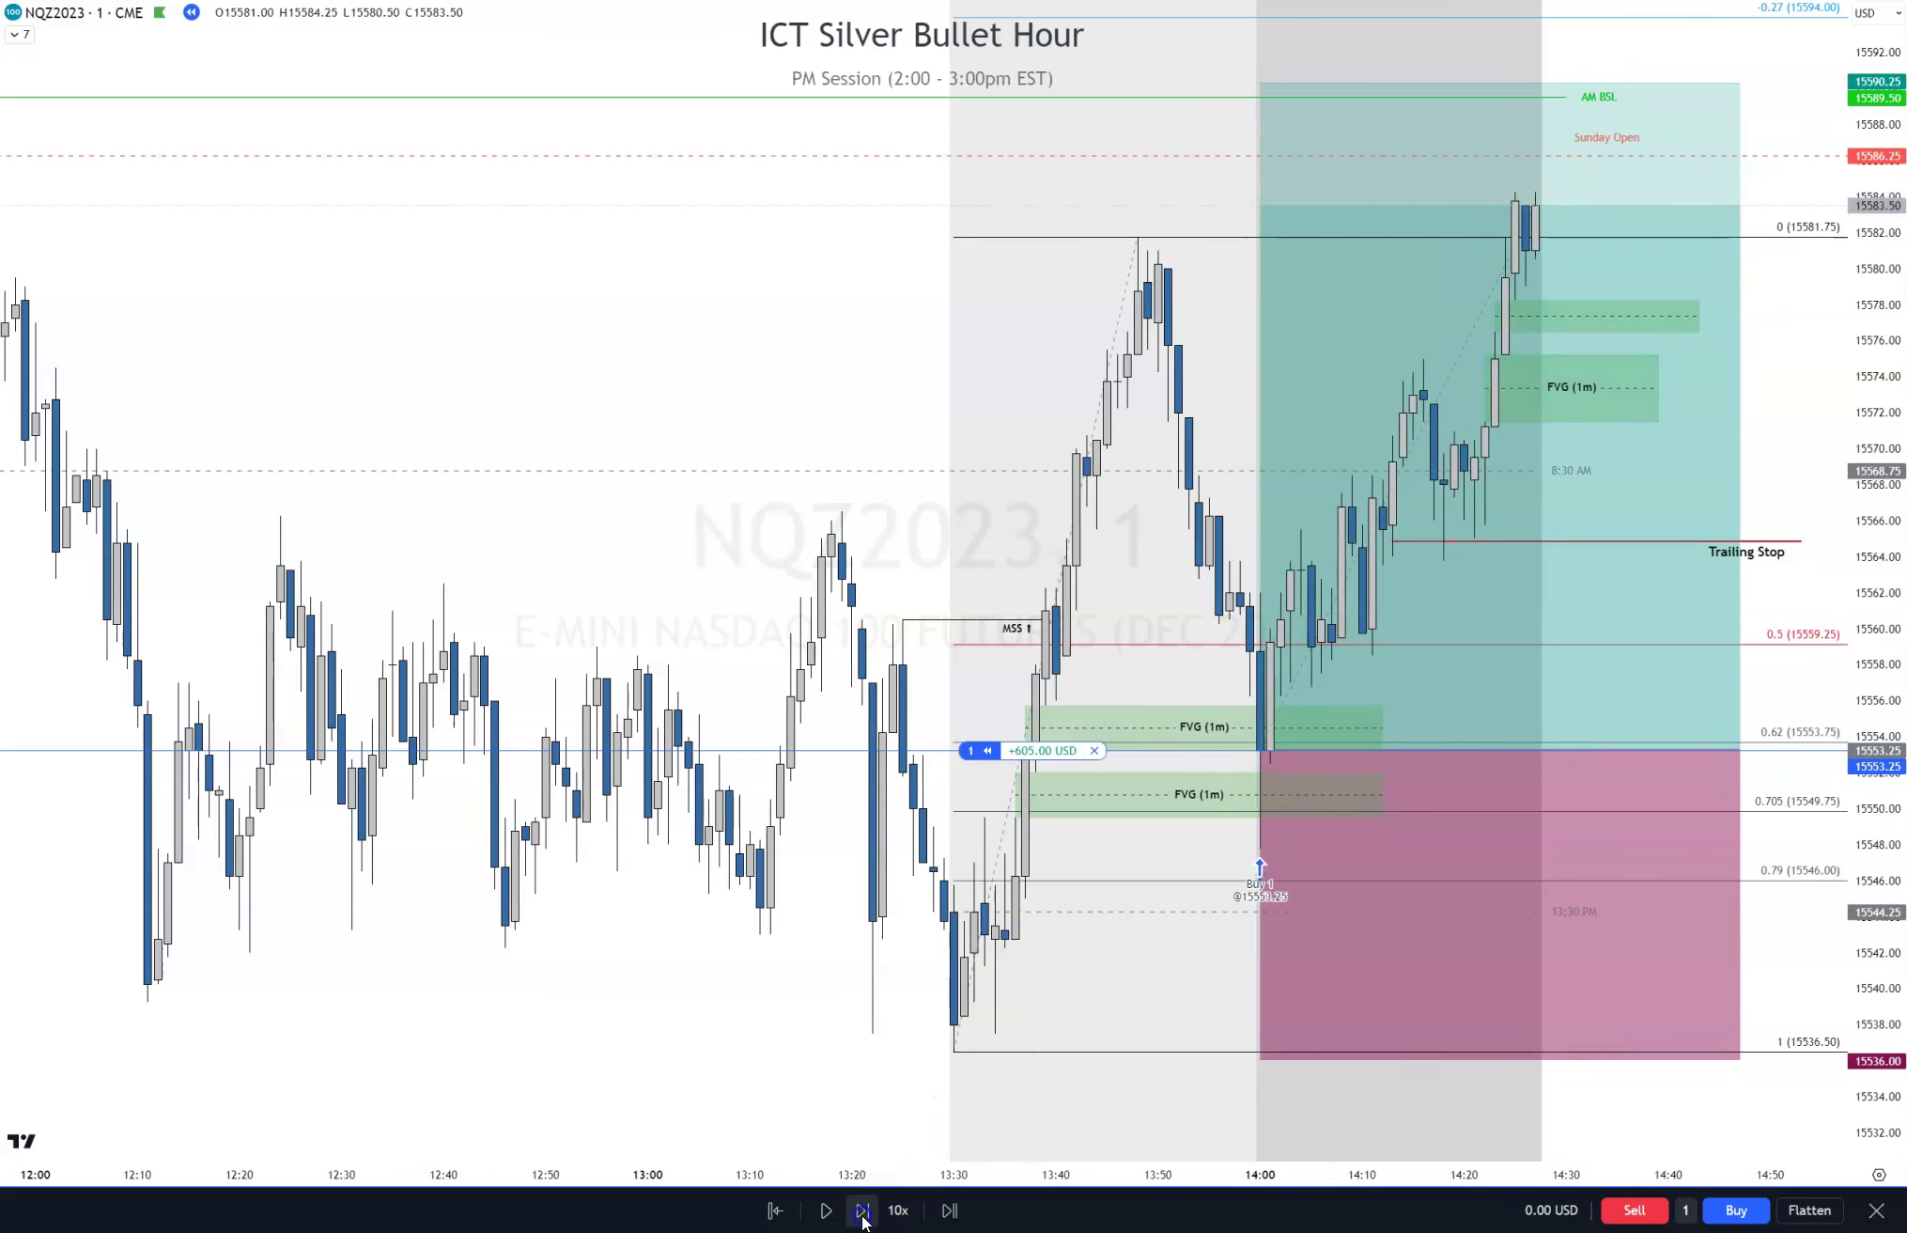
click(863, 1211)
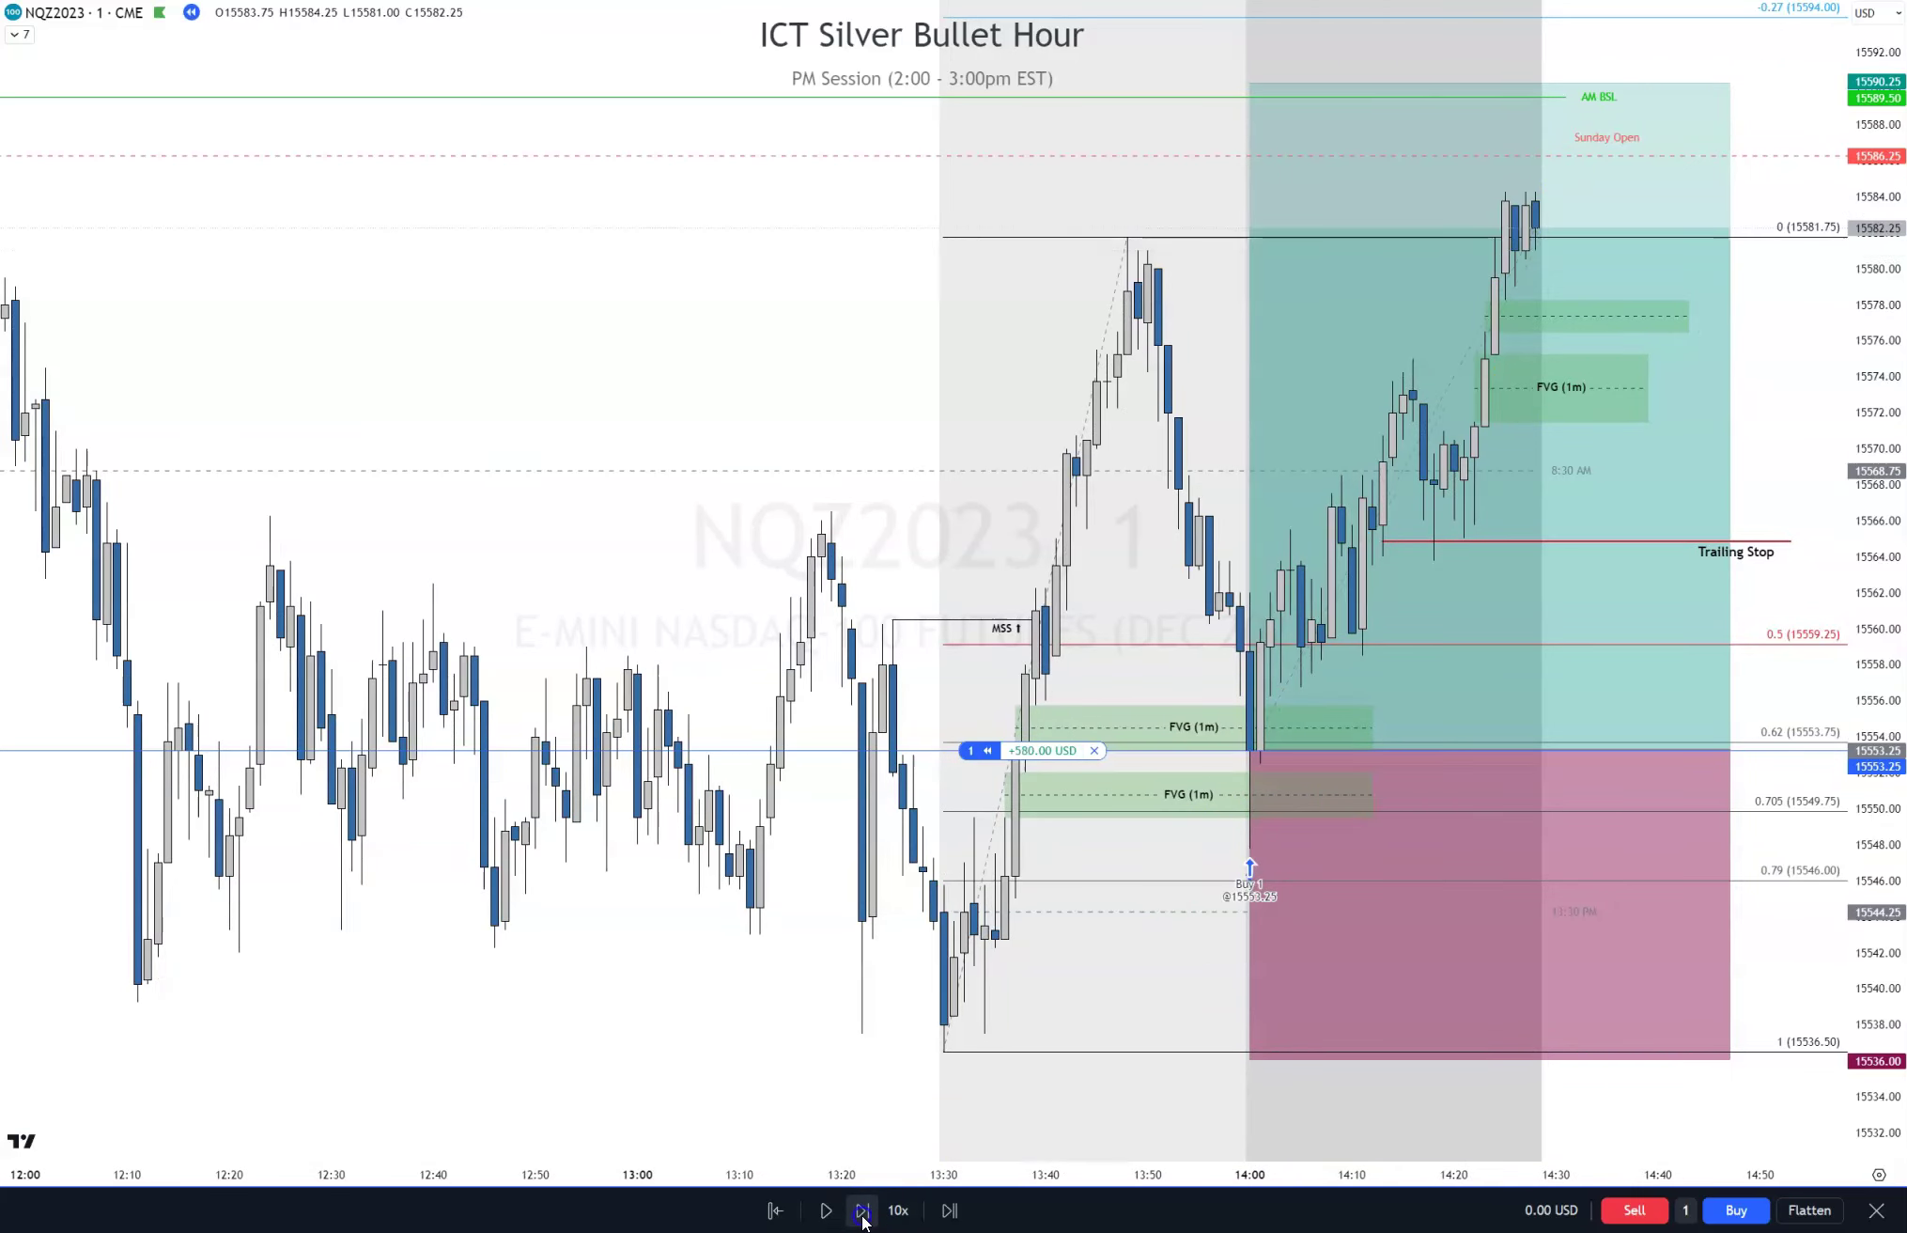
click(862, 1211)
click(862, 1211)
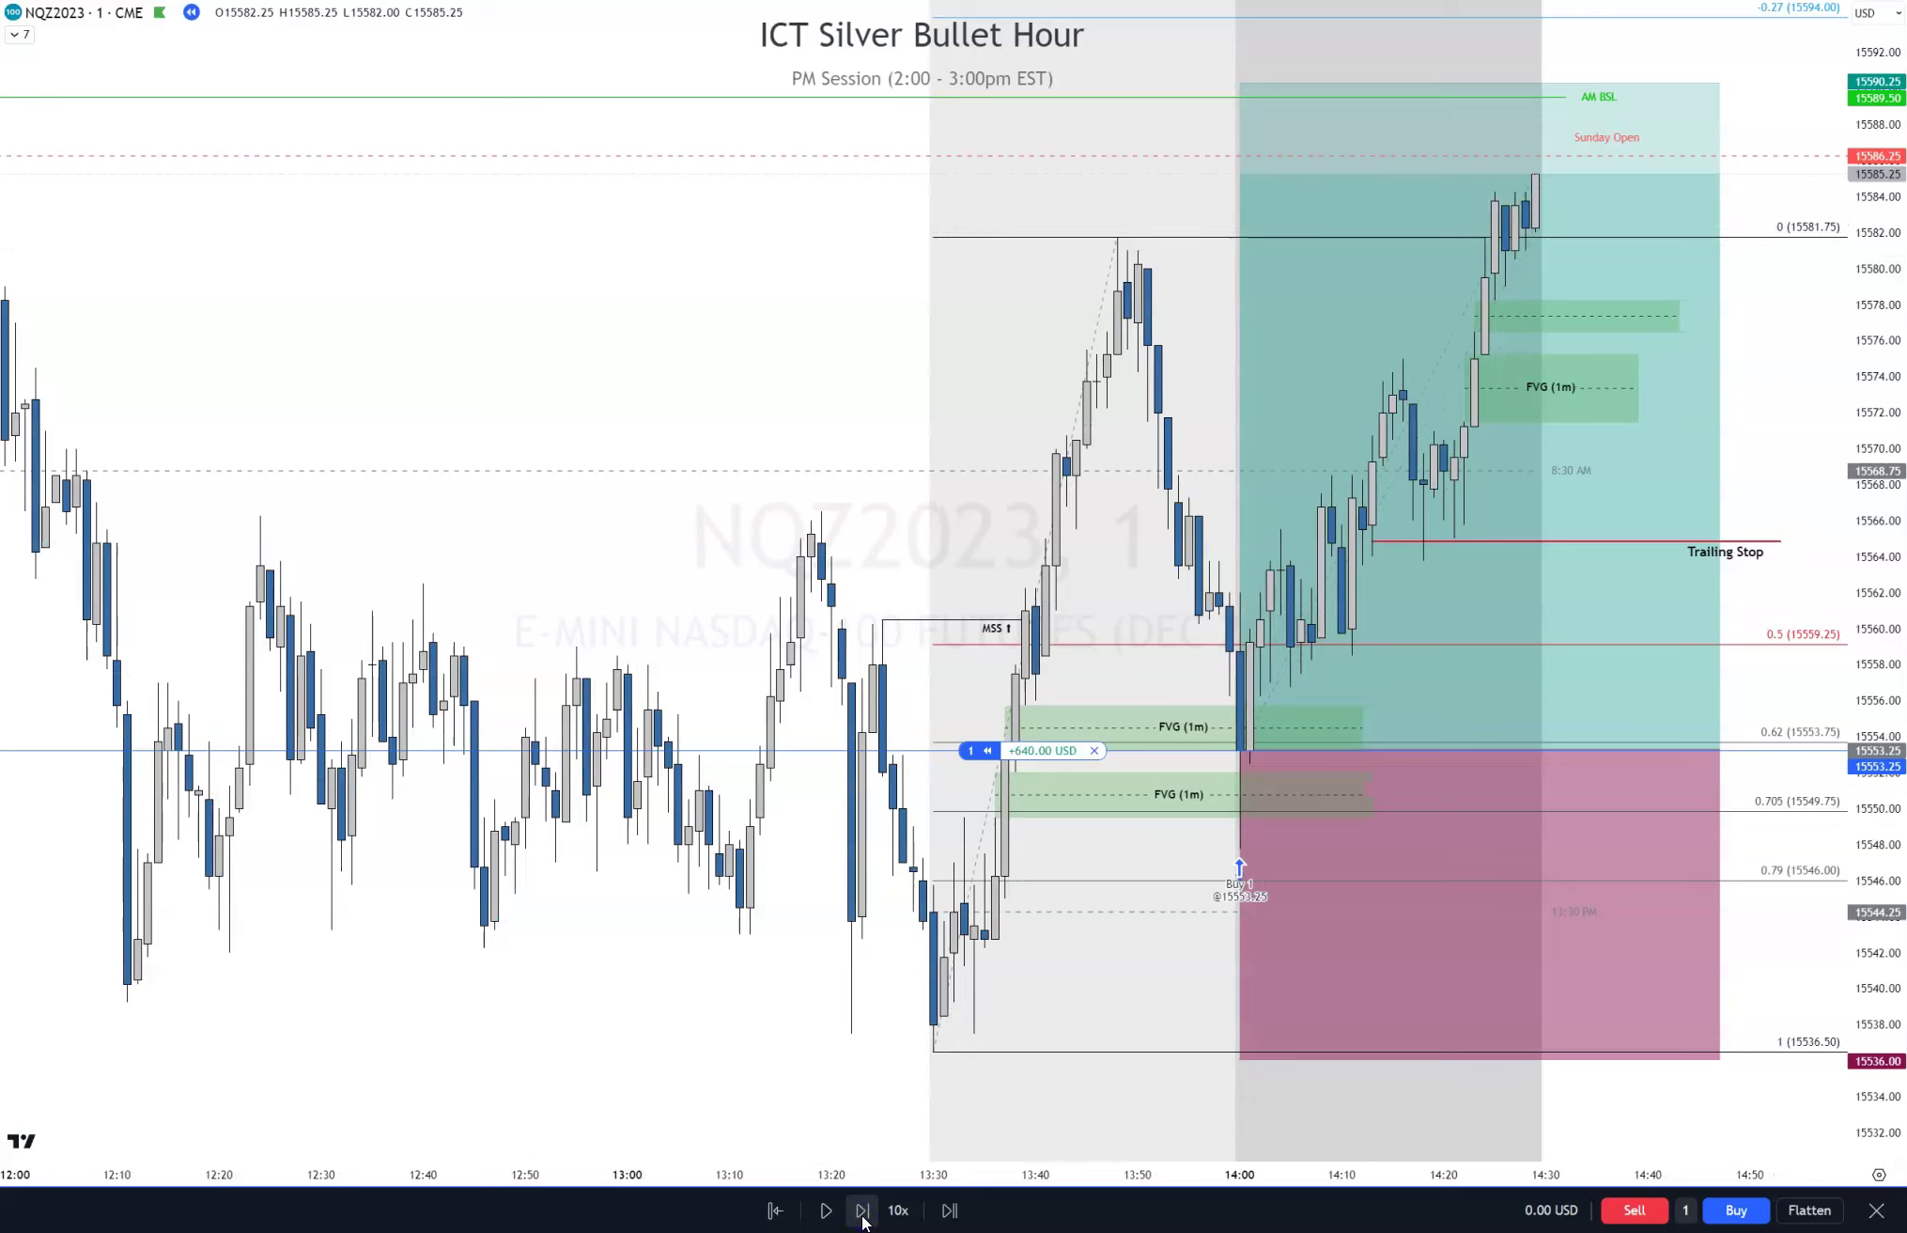
click(862, 1211)
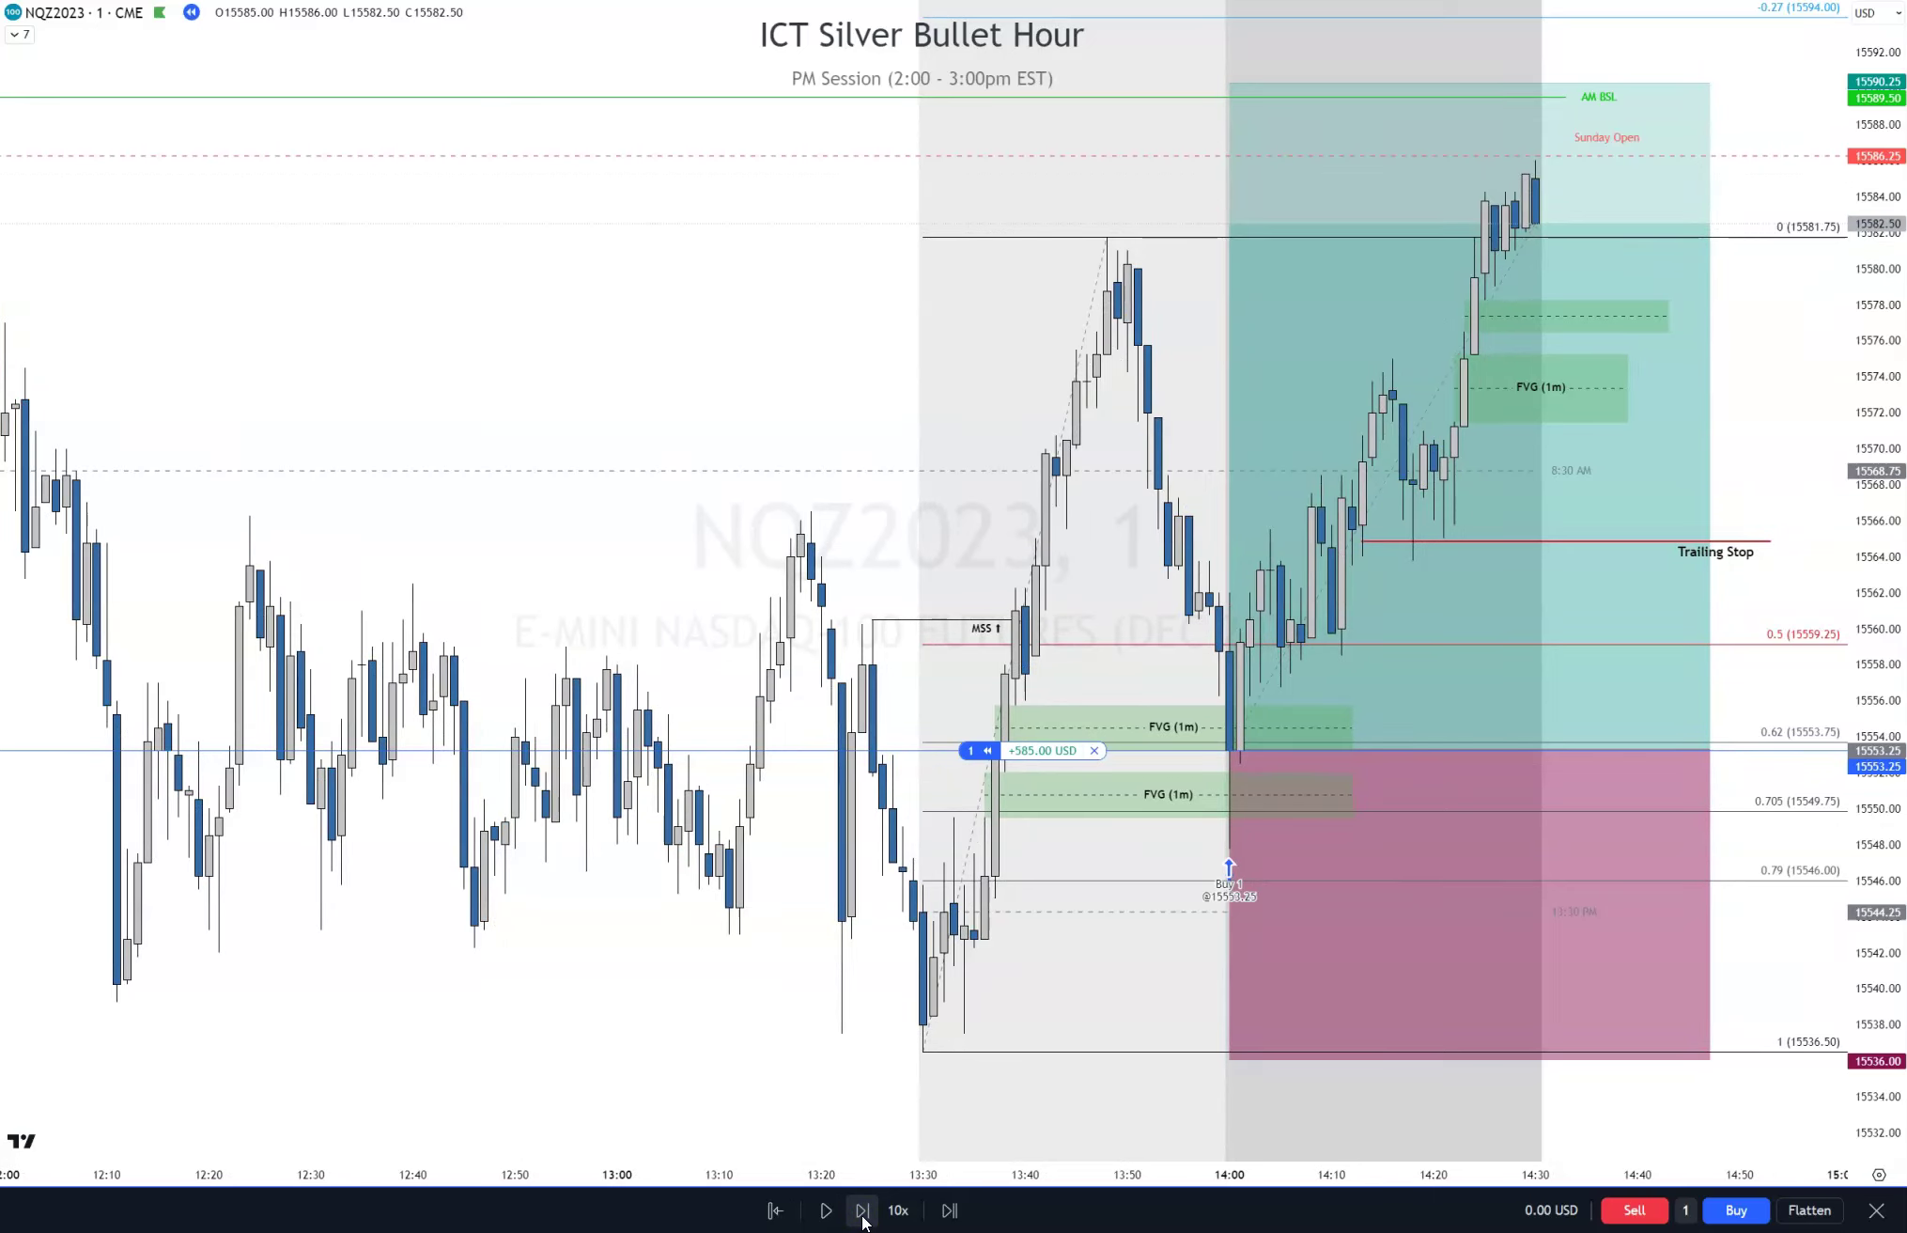
click(862, 1211)
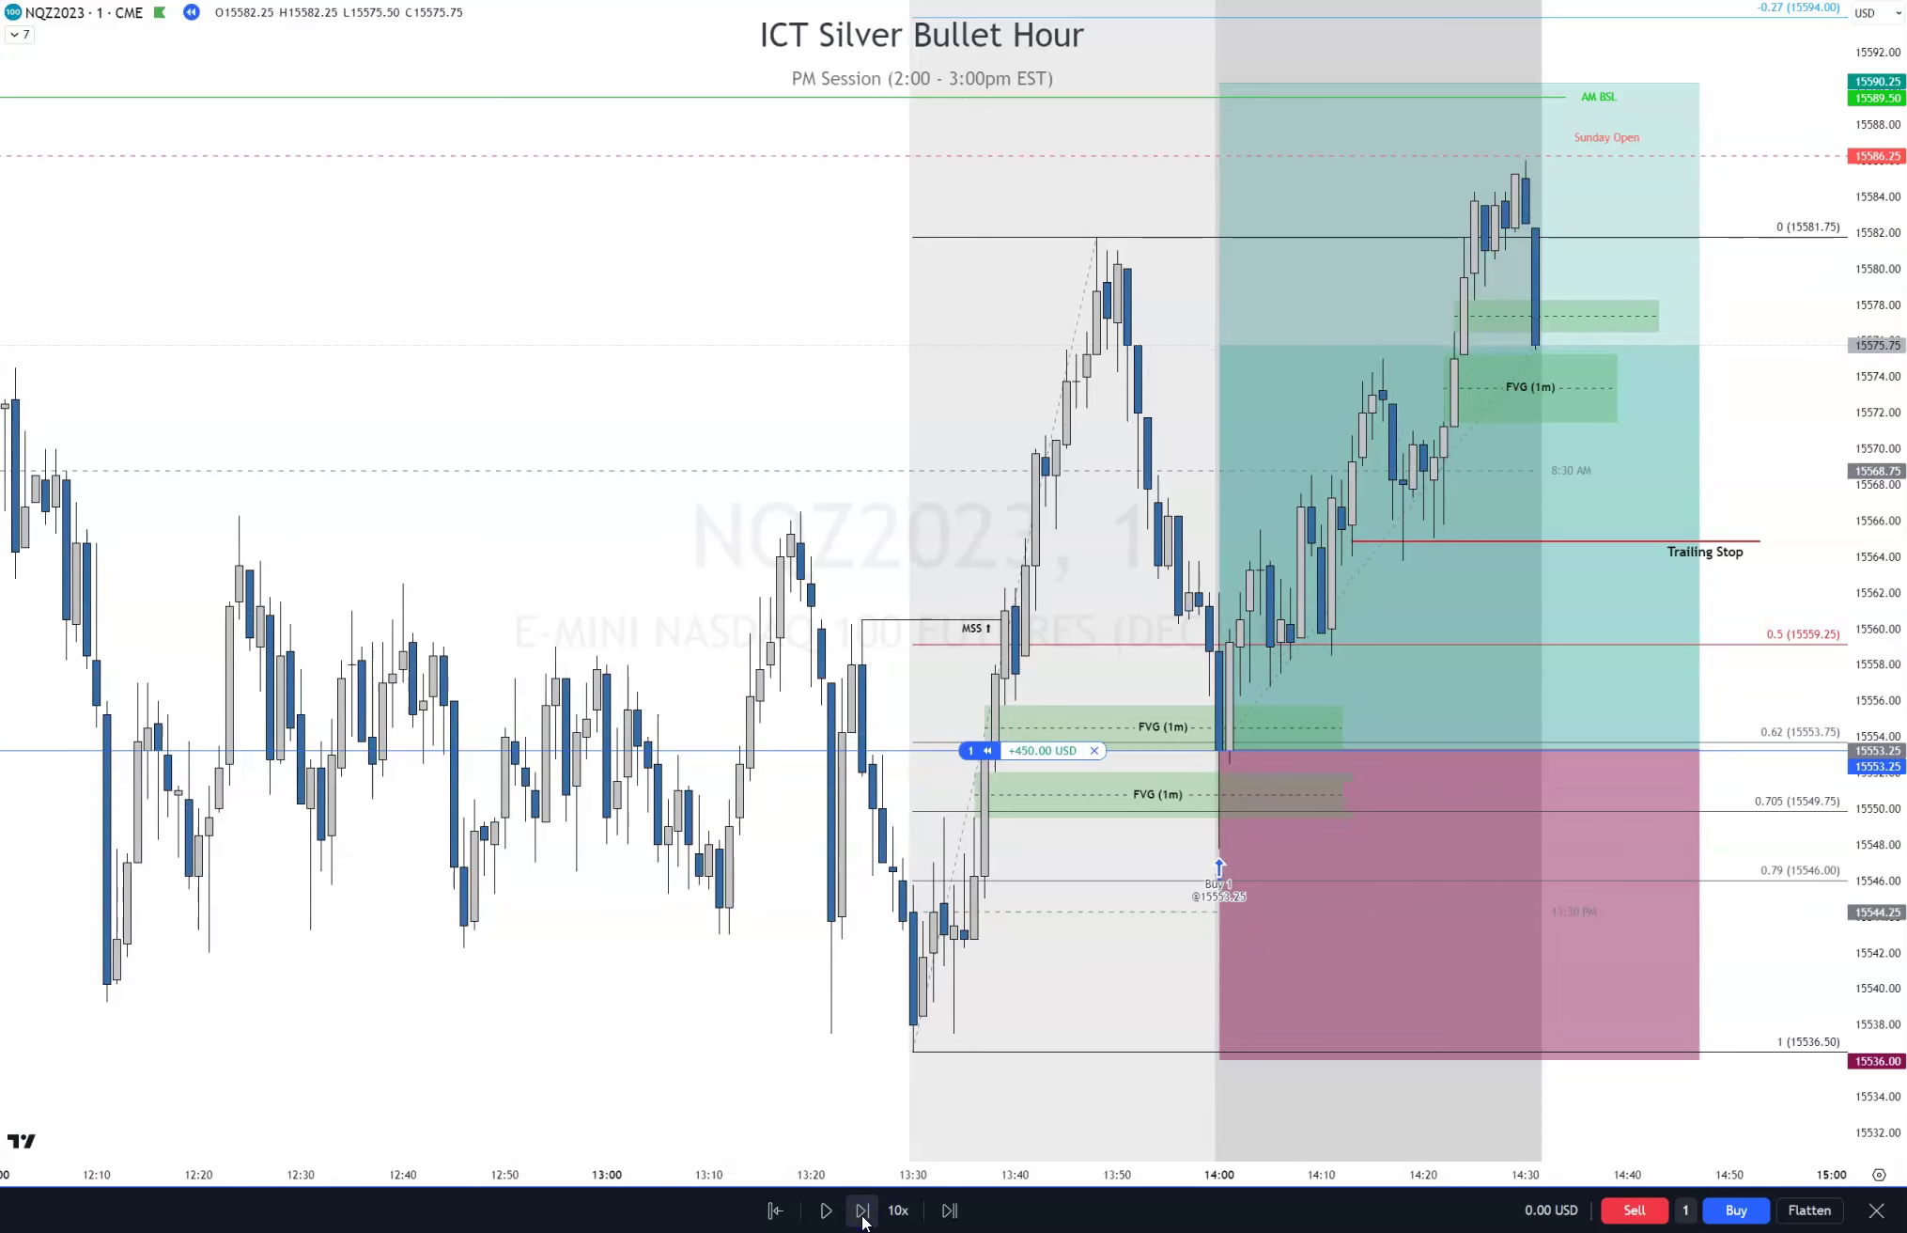
click(863, 1211)
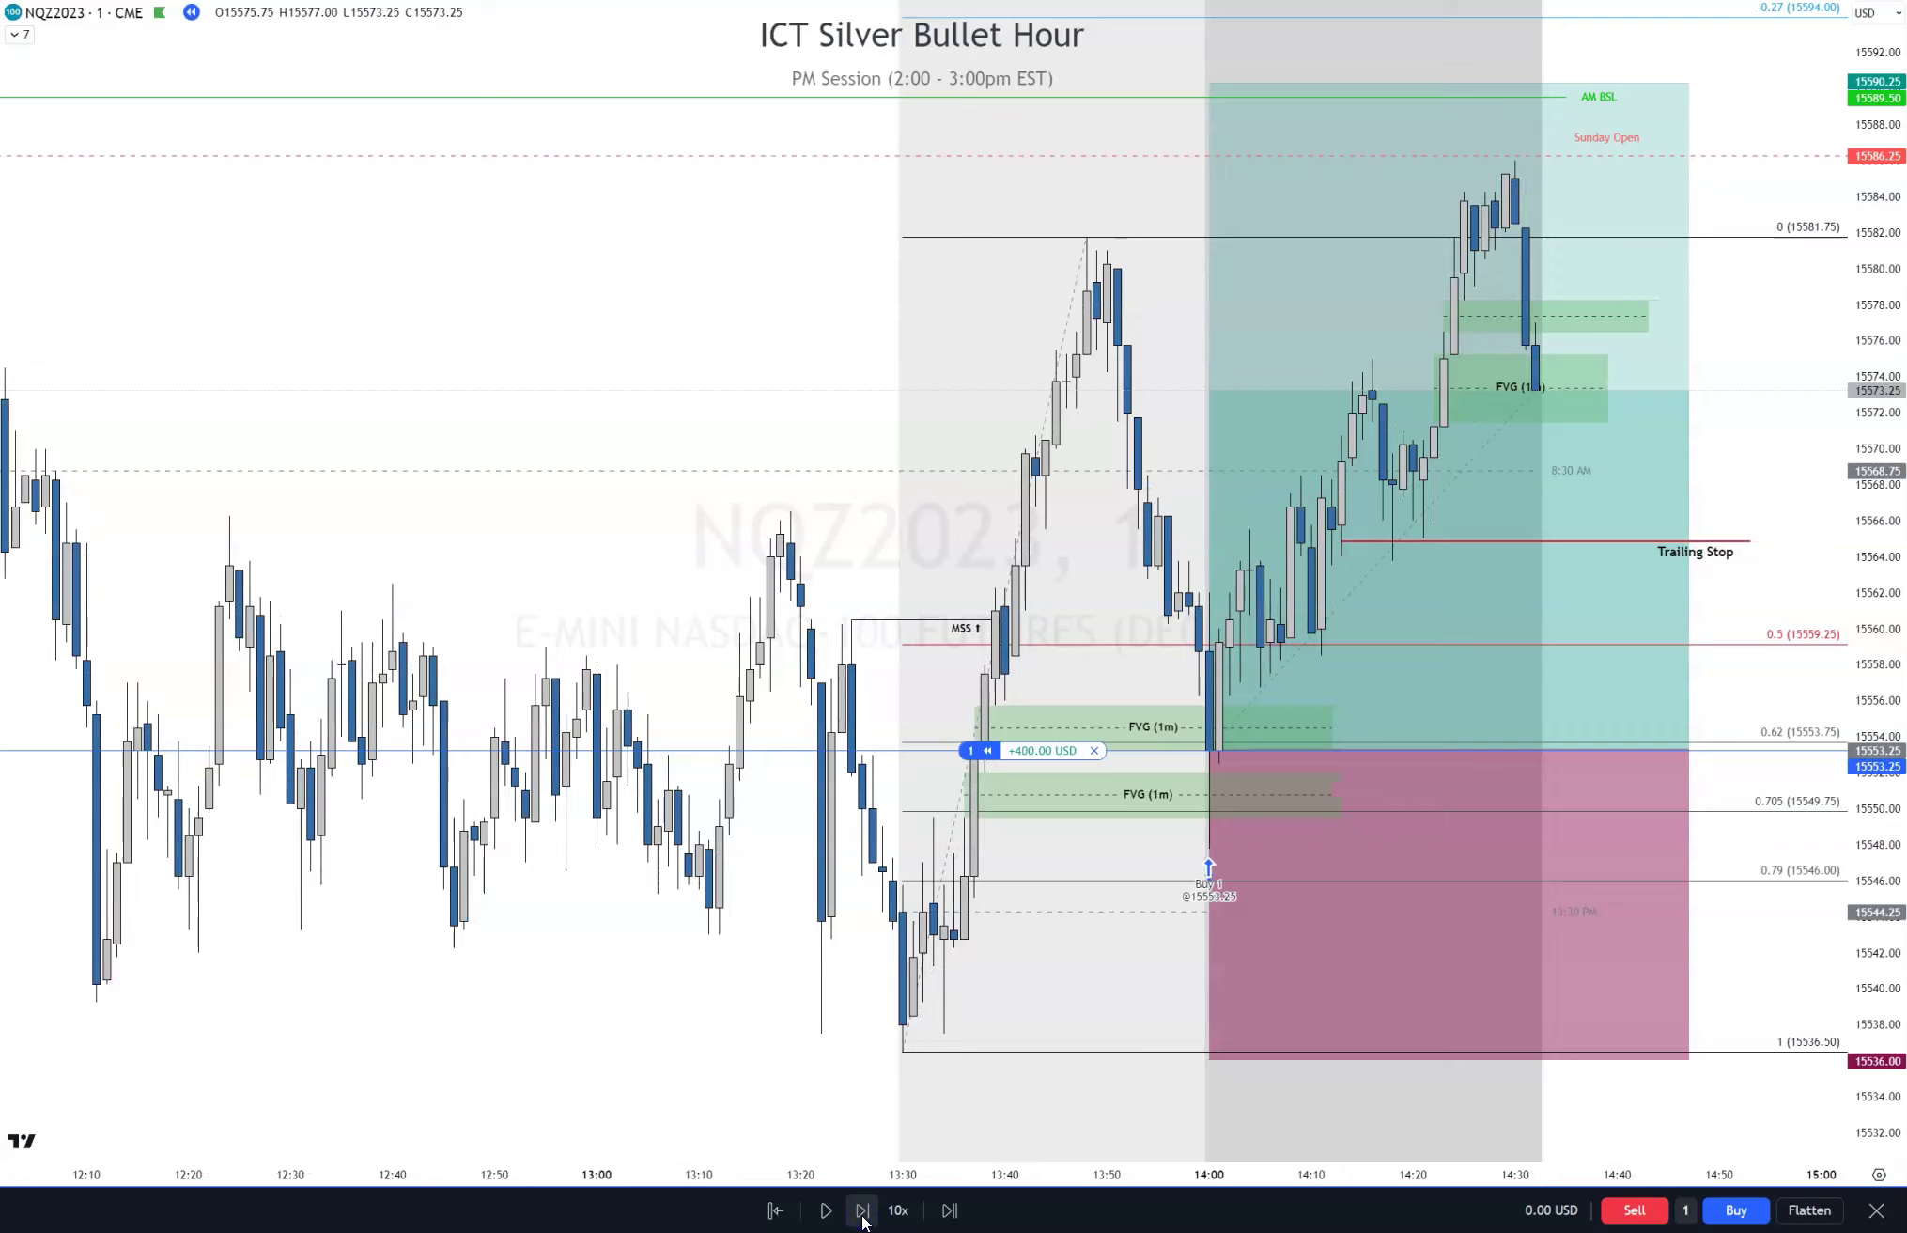
click(863, 1212)
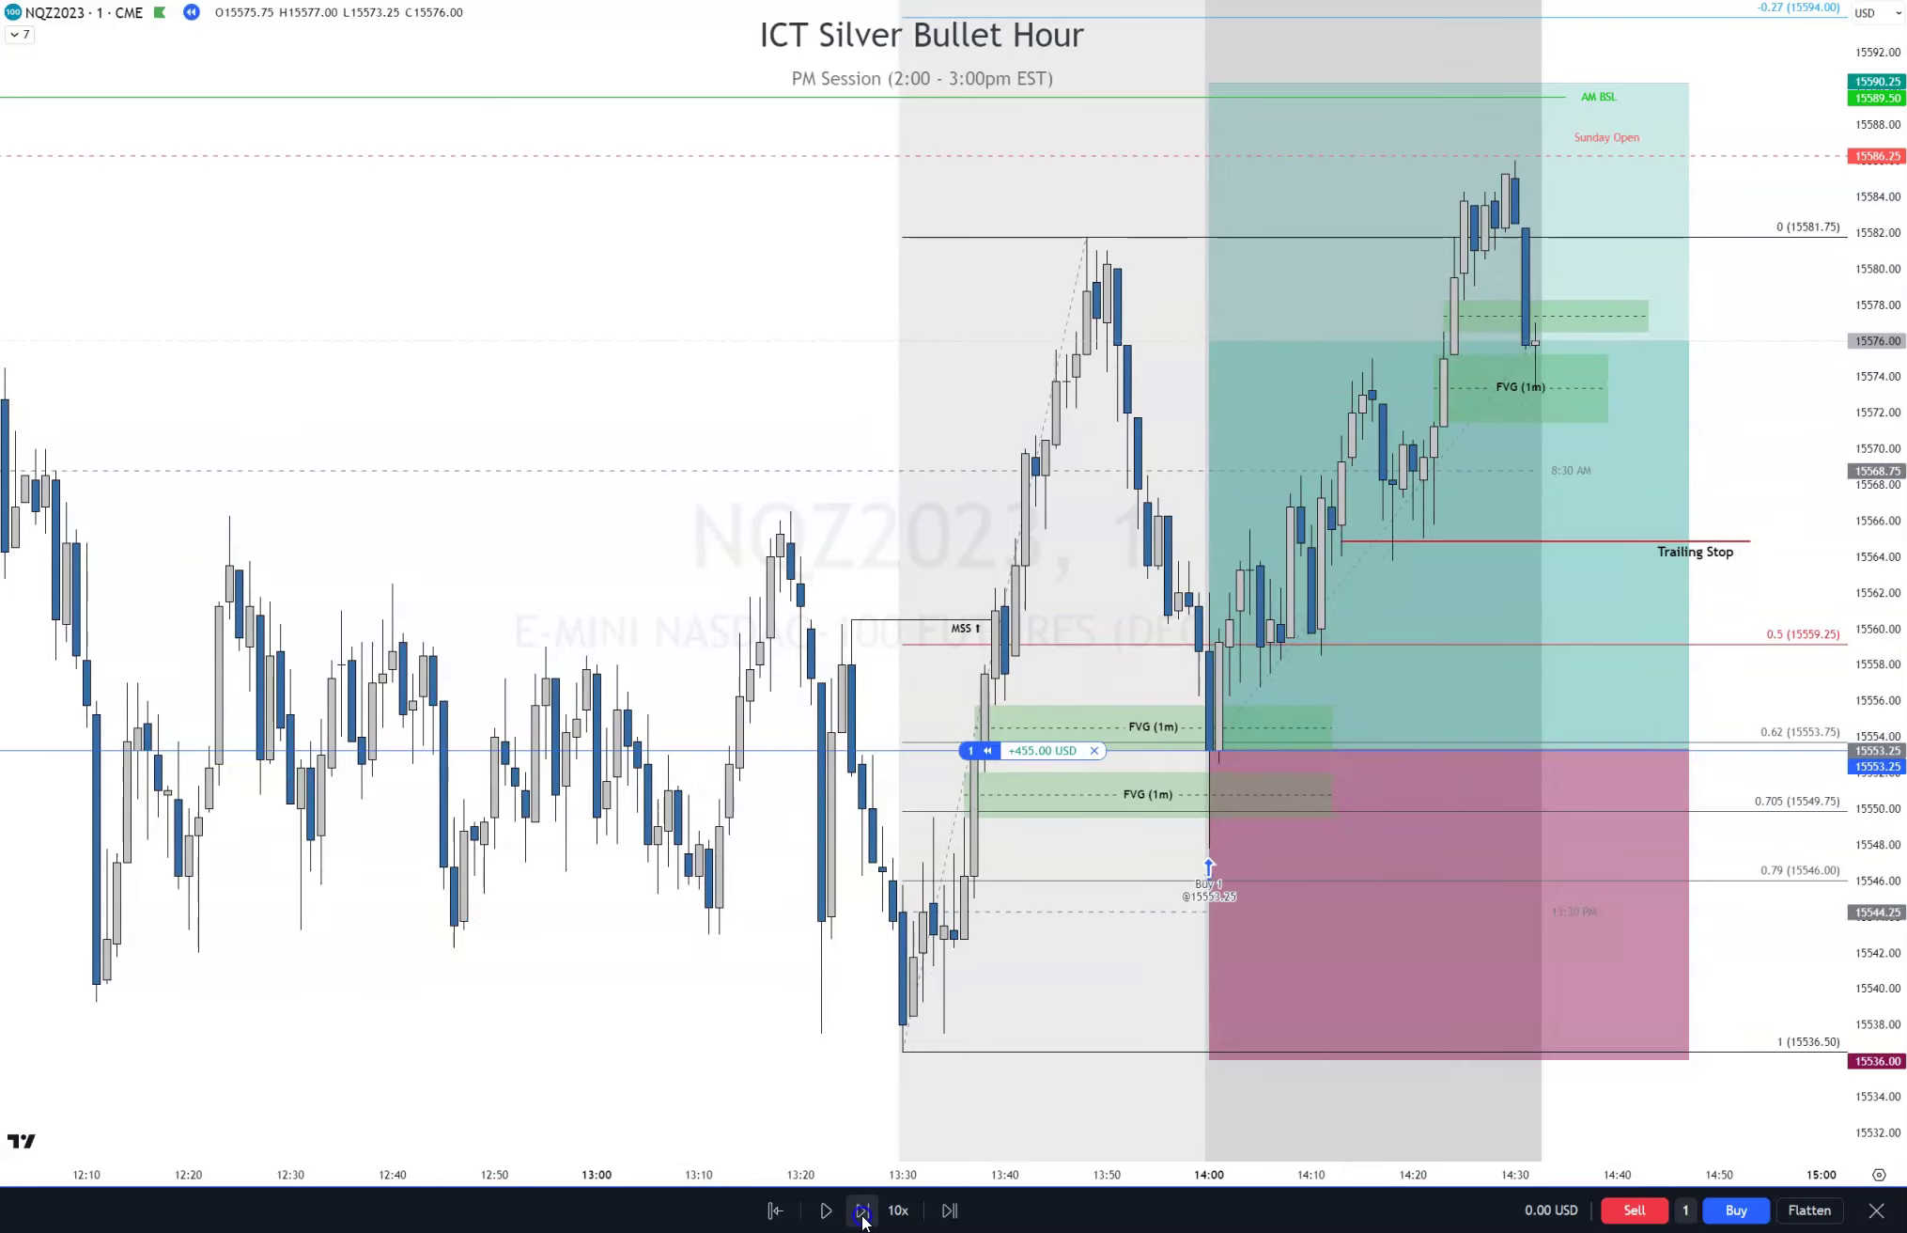
Continue the replay from the 14:33 candle through the close of the 14:37 candle
click(863, 1212)
click(863, 1211)
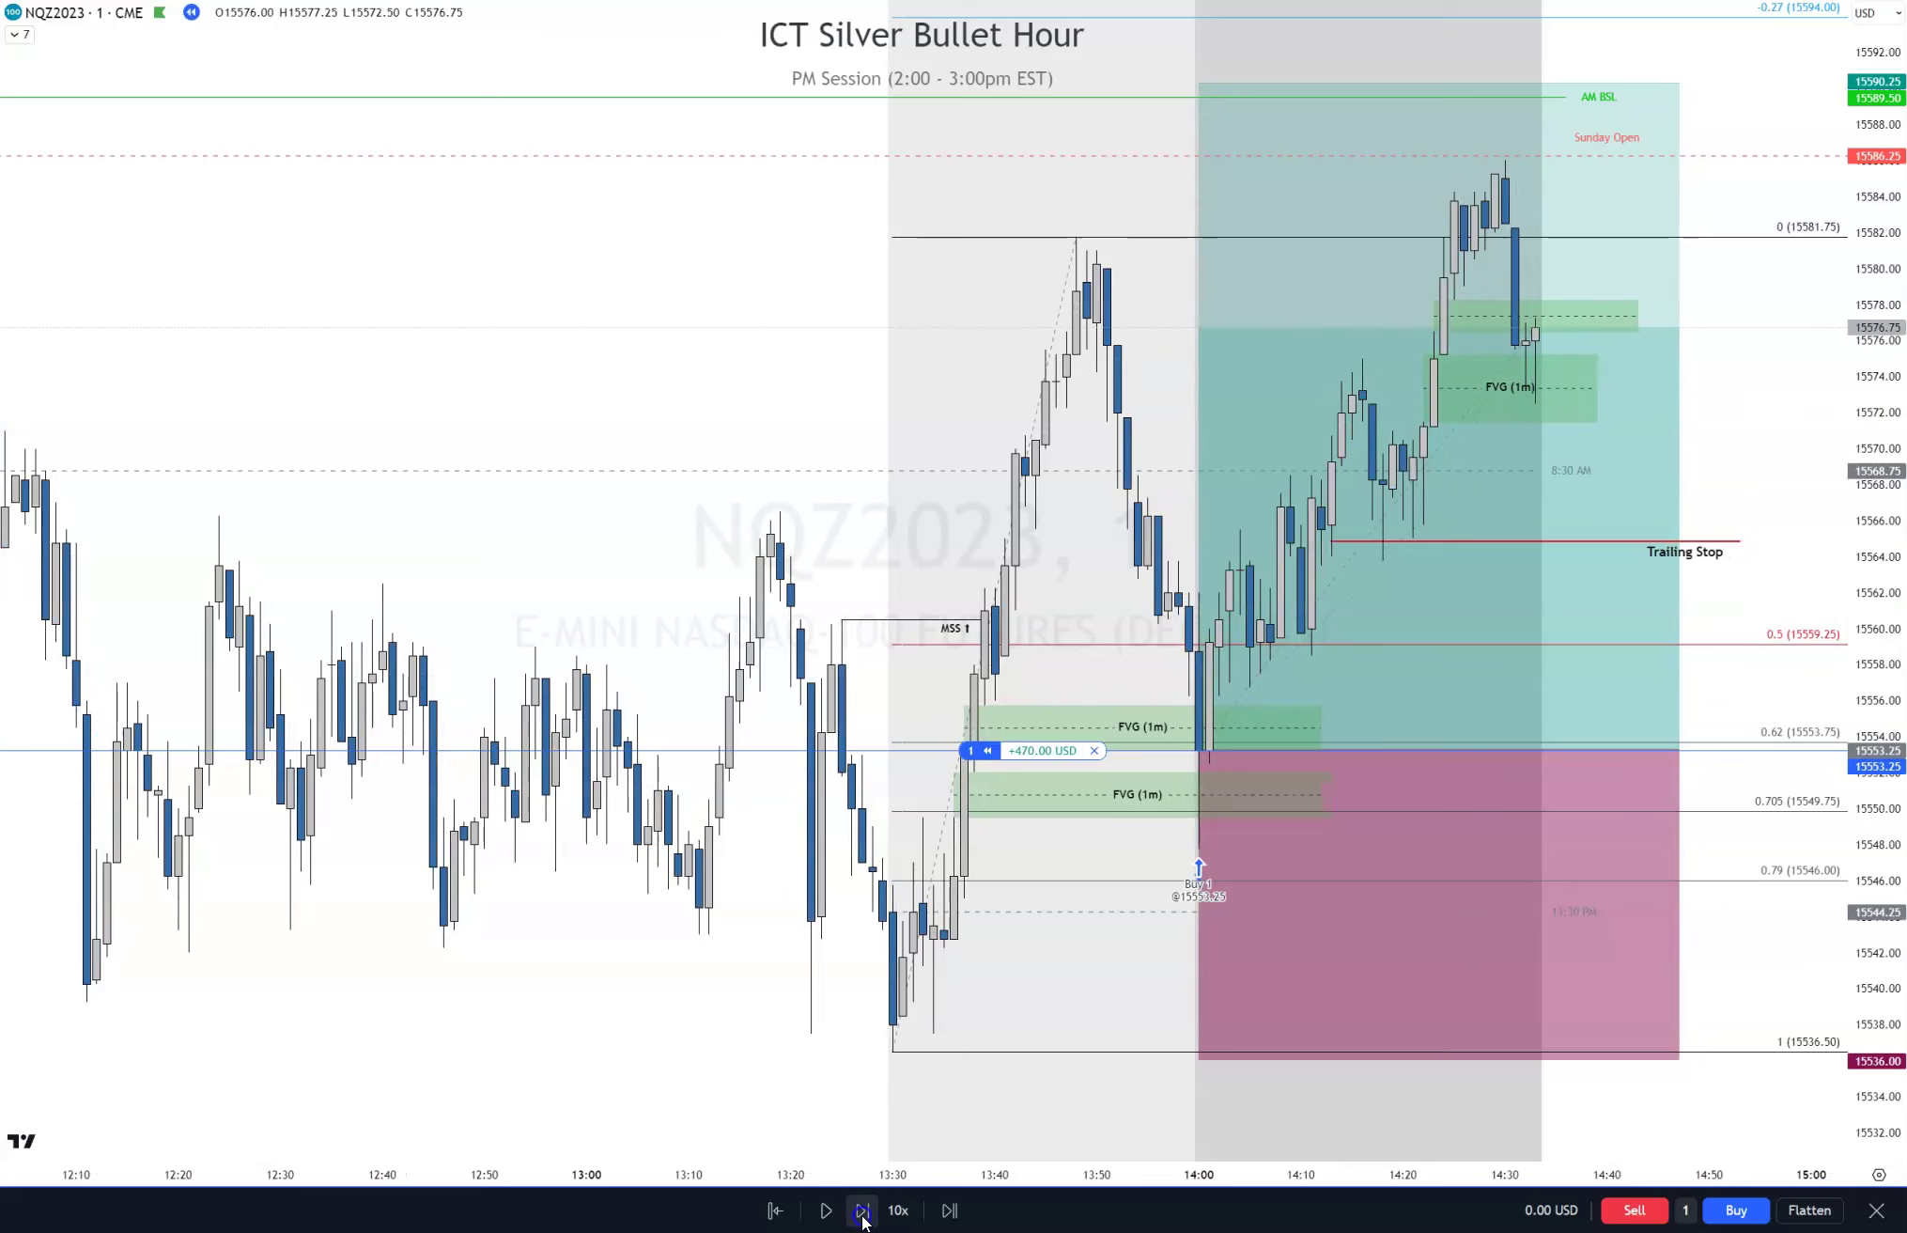
click(862, 1211)
click(862, 1212)
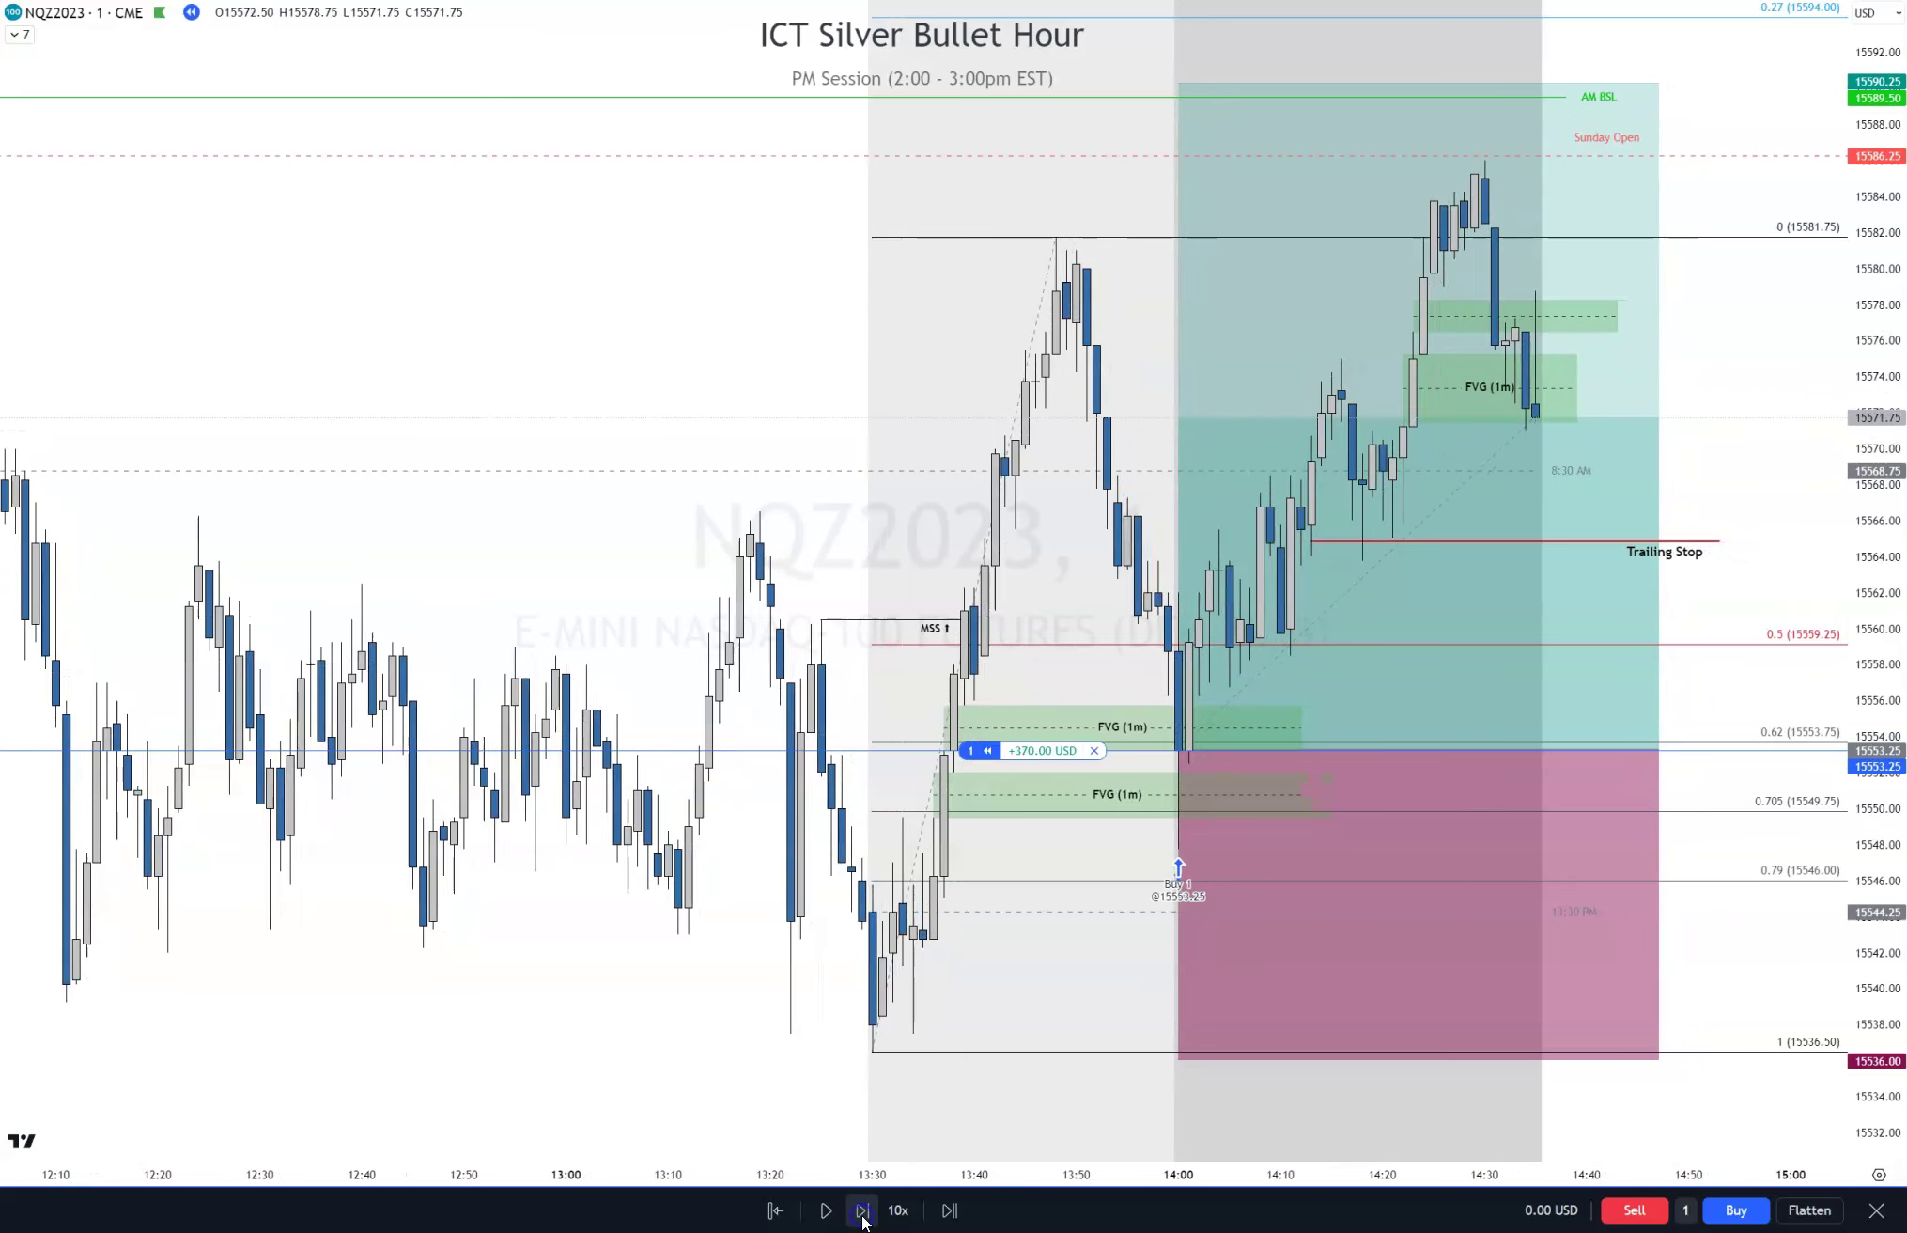
click(863, 1211)
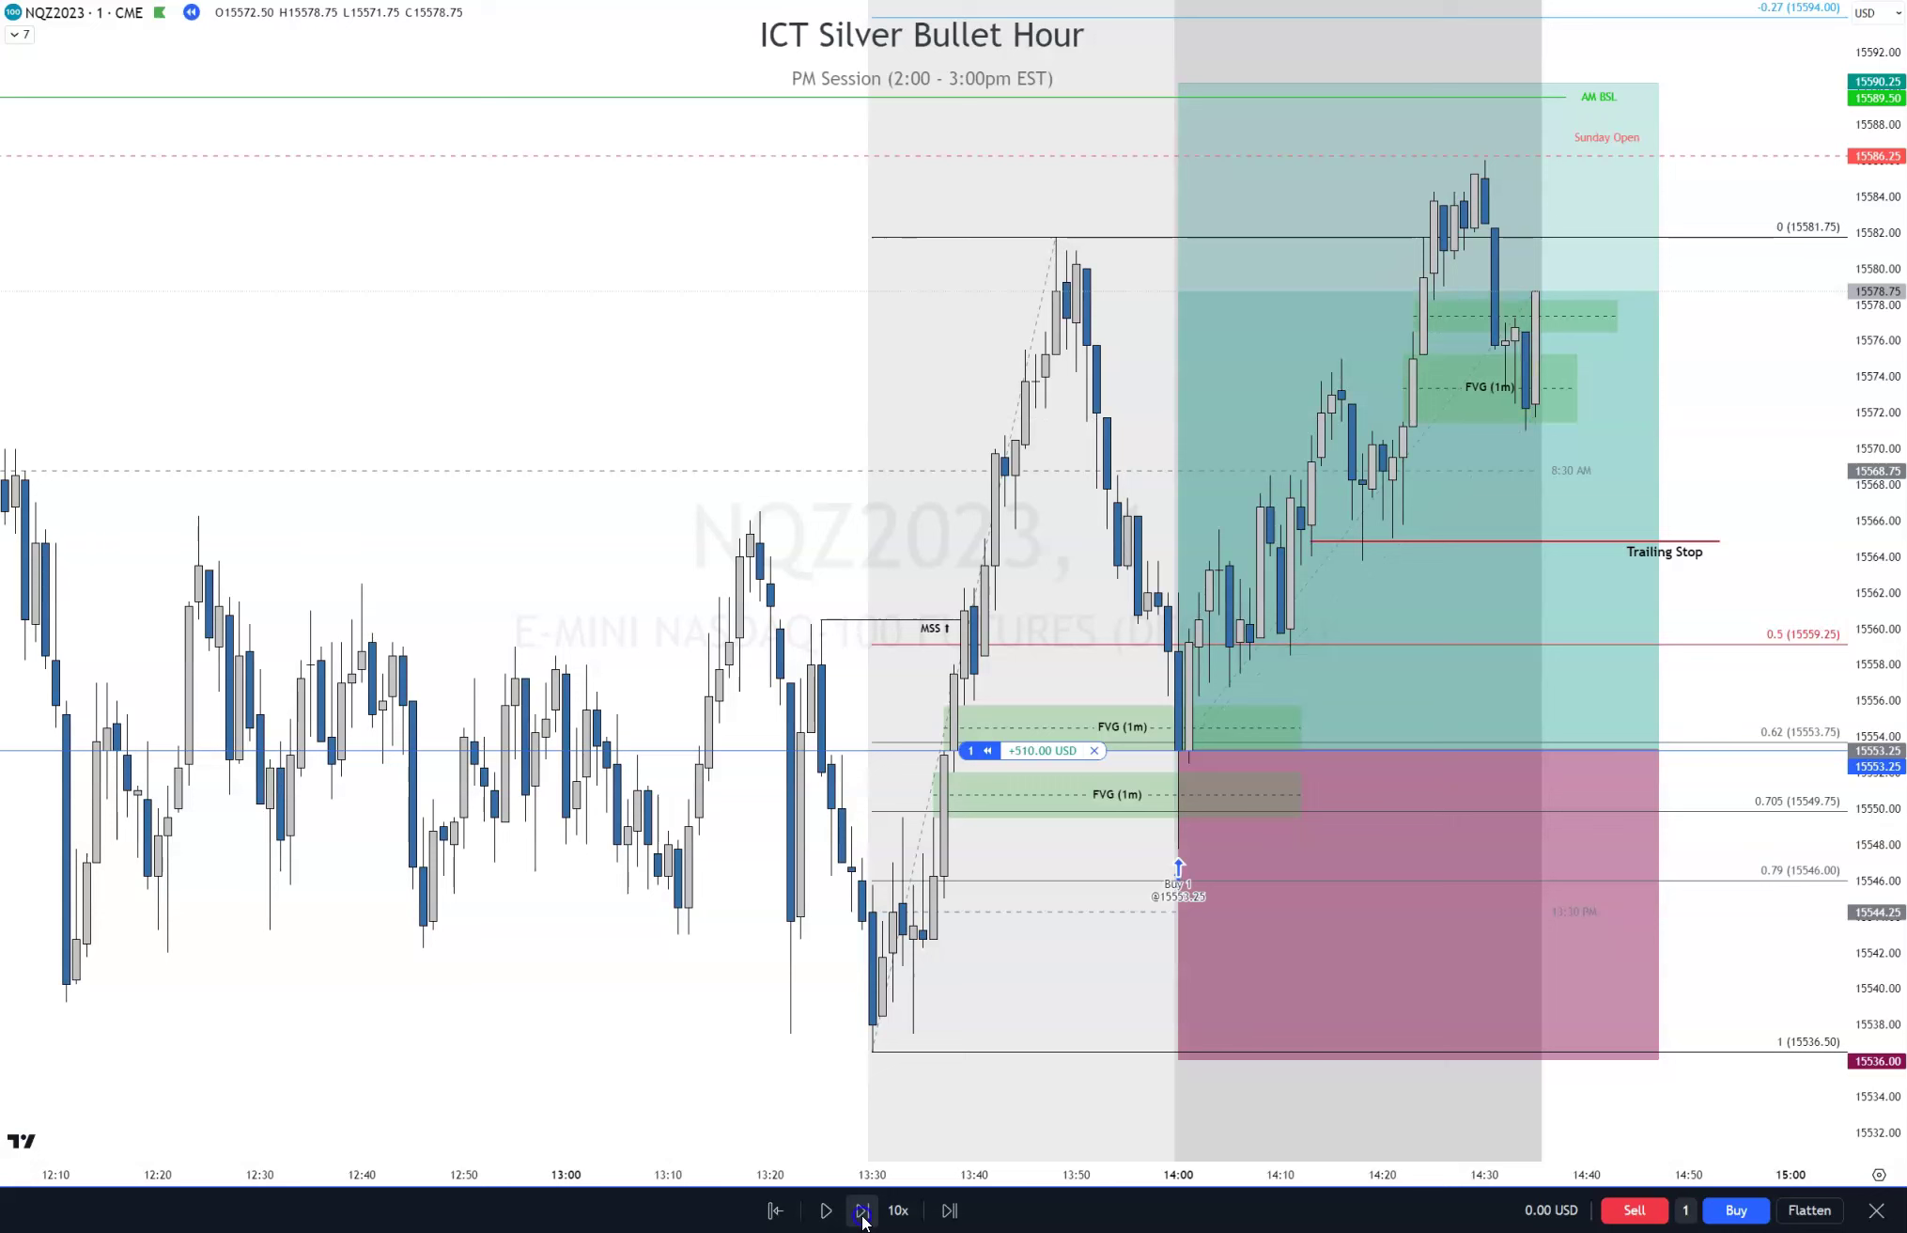
click(862, 1211)
click(863, 1211)
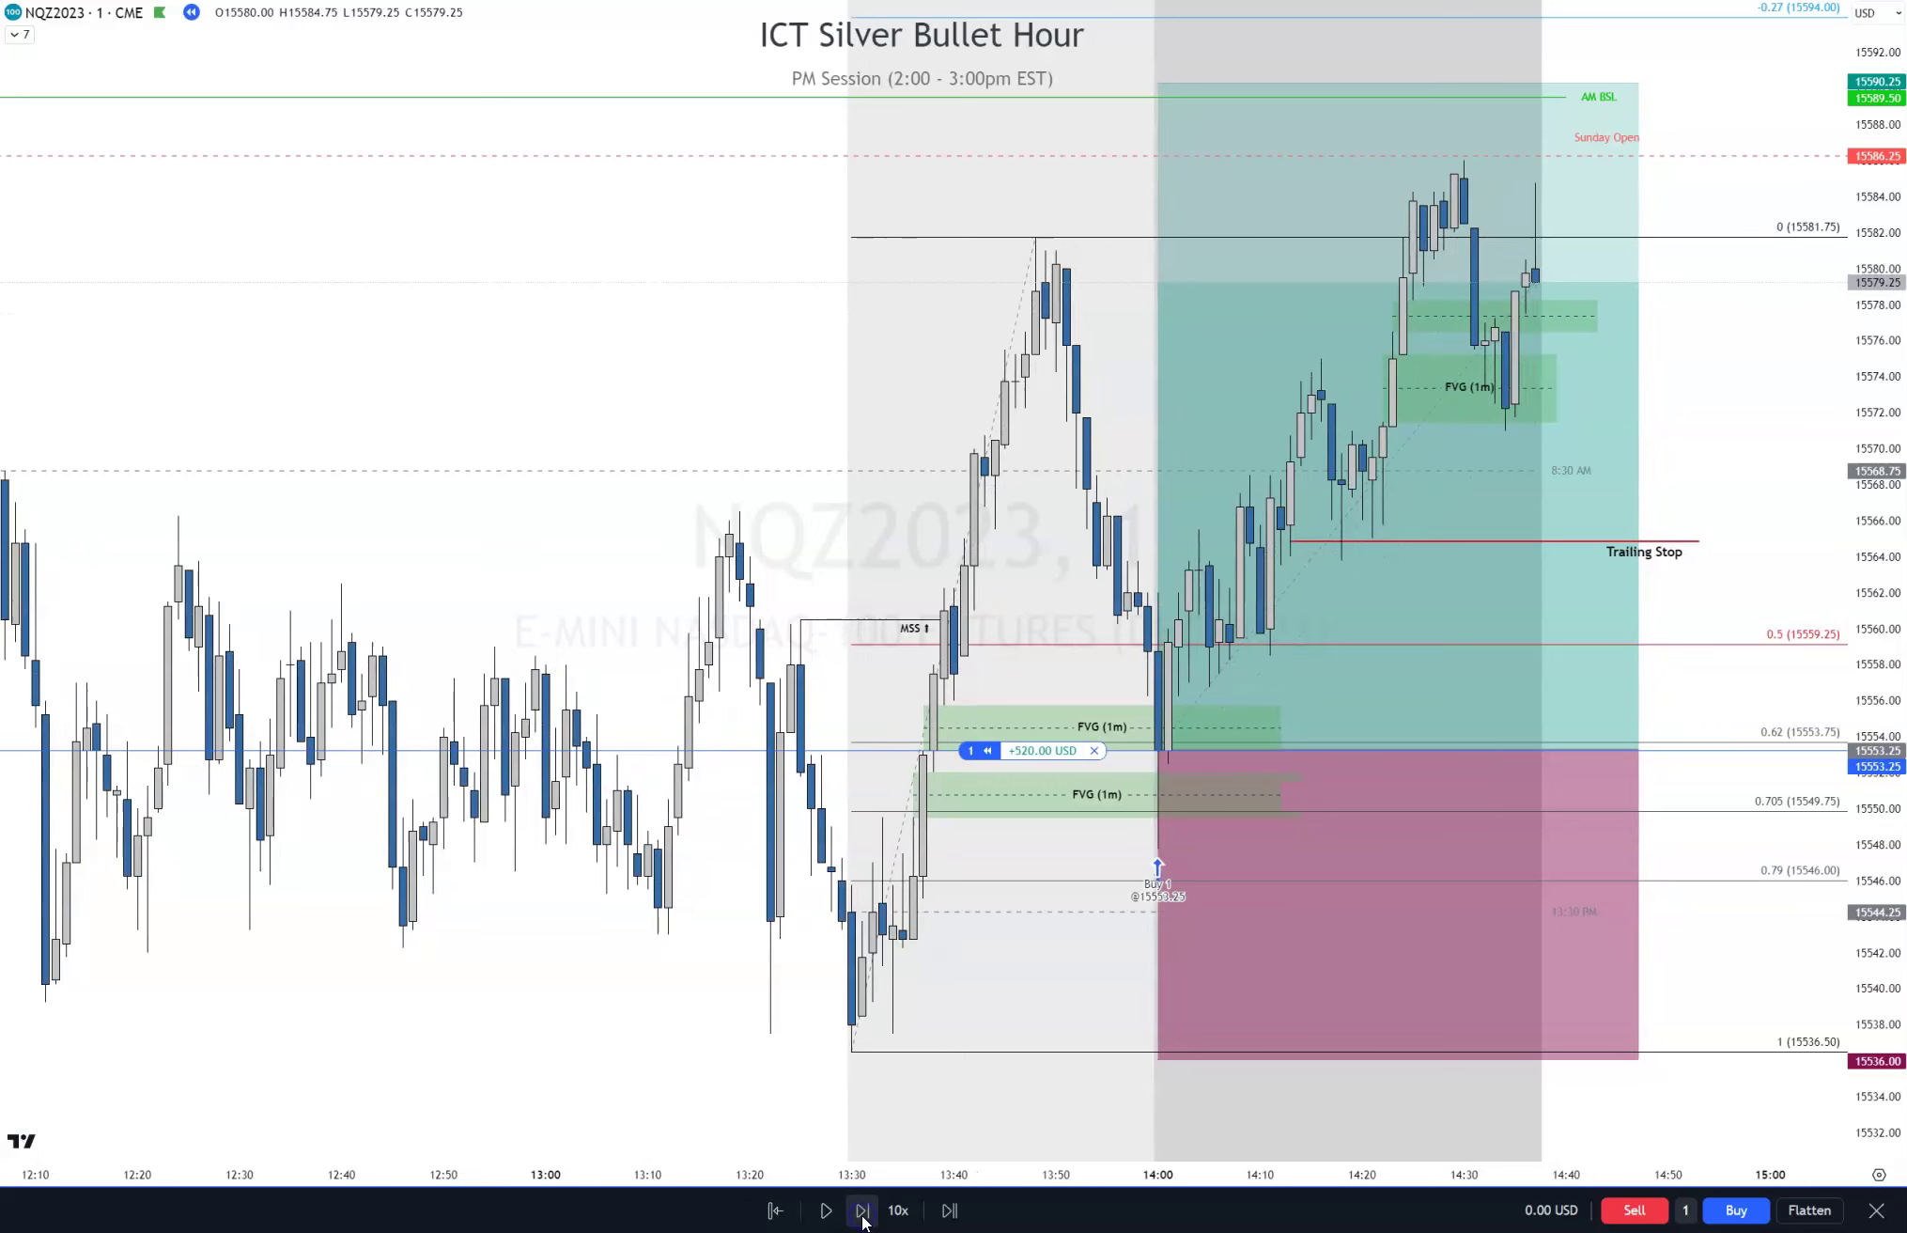
click(862, 1212)
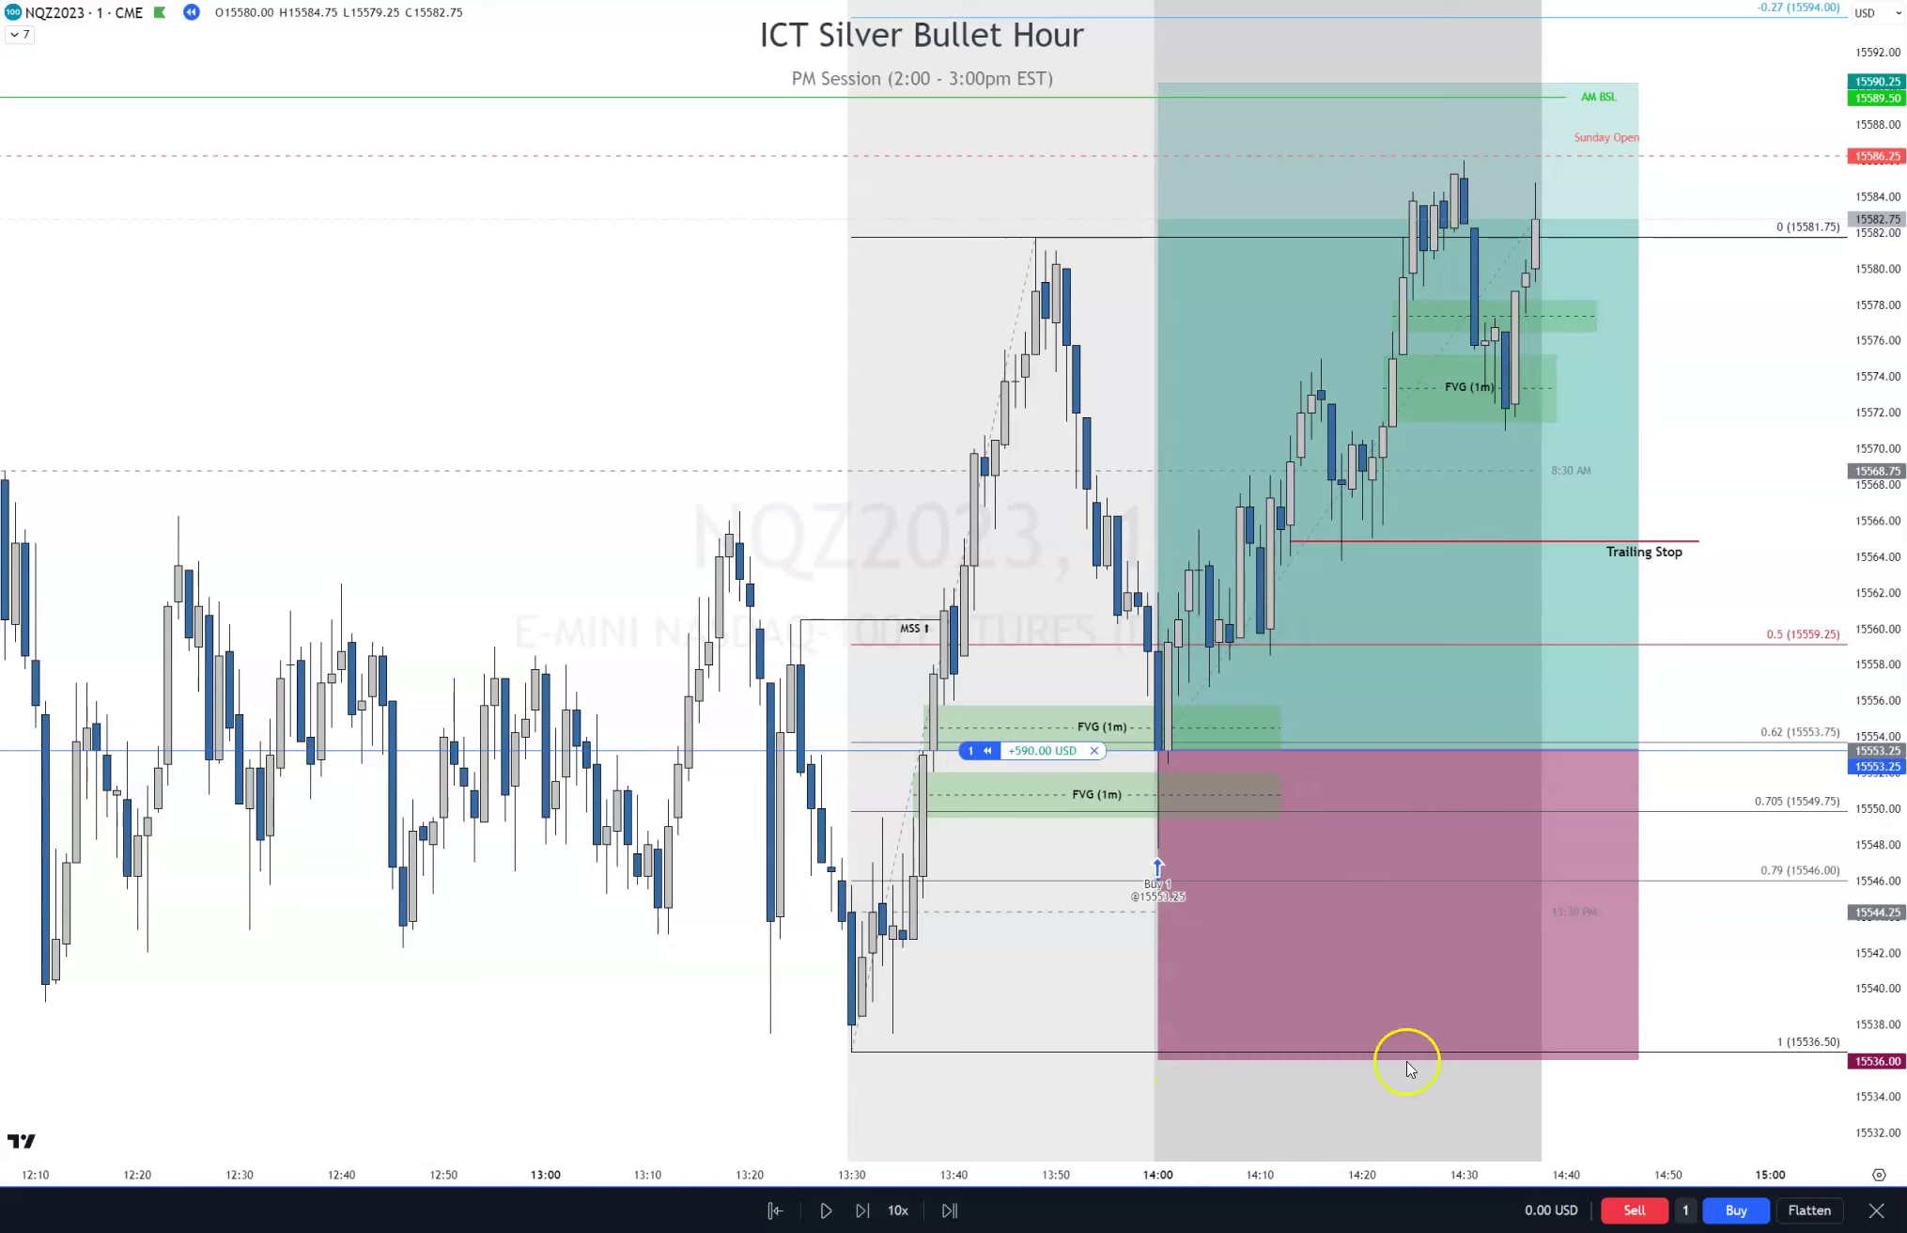
Draw a rectangle from 15577.00 to 15582.50 spanning 14:30 to 14:50 and apply the Inversion FVG (1m) template
click(1466, 222)
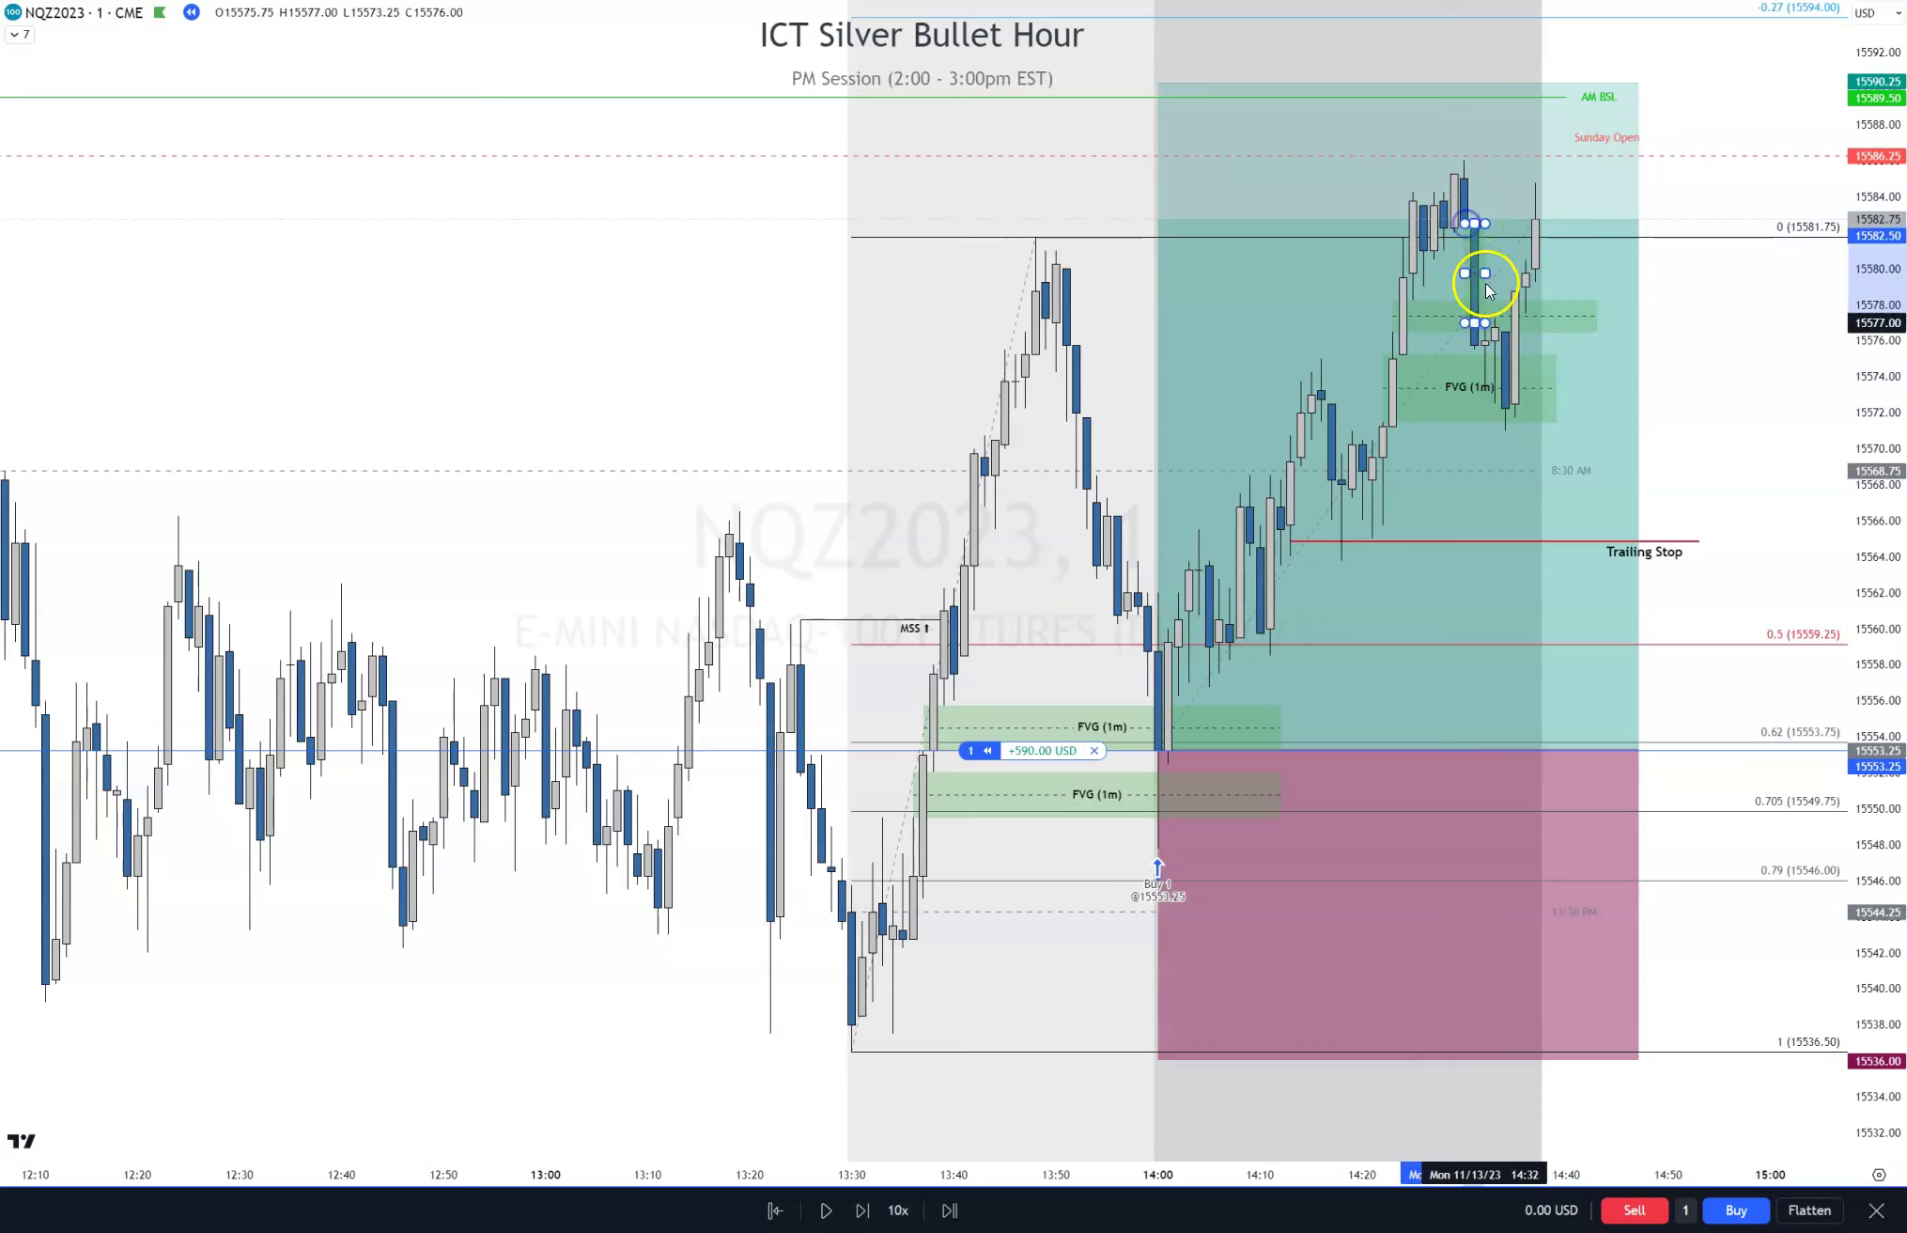
drag(1485, 273, 1667, 279)
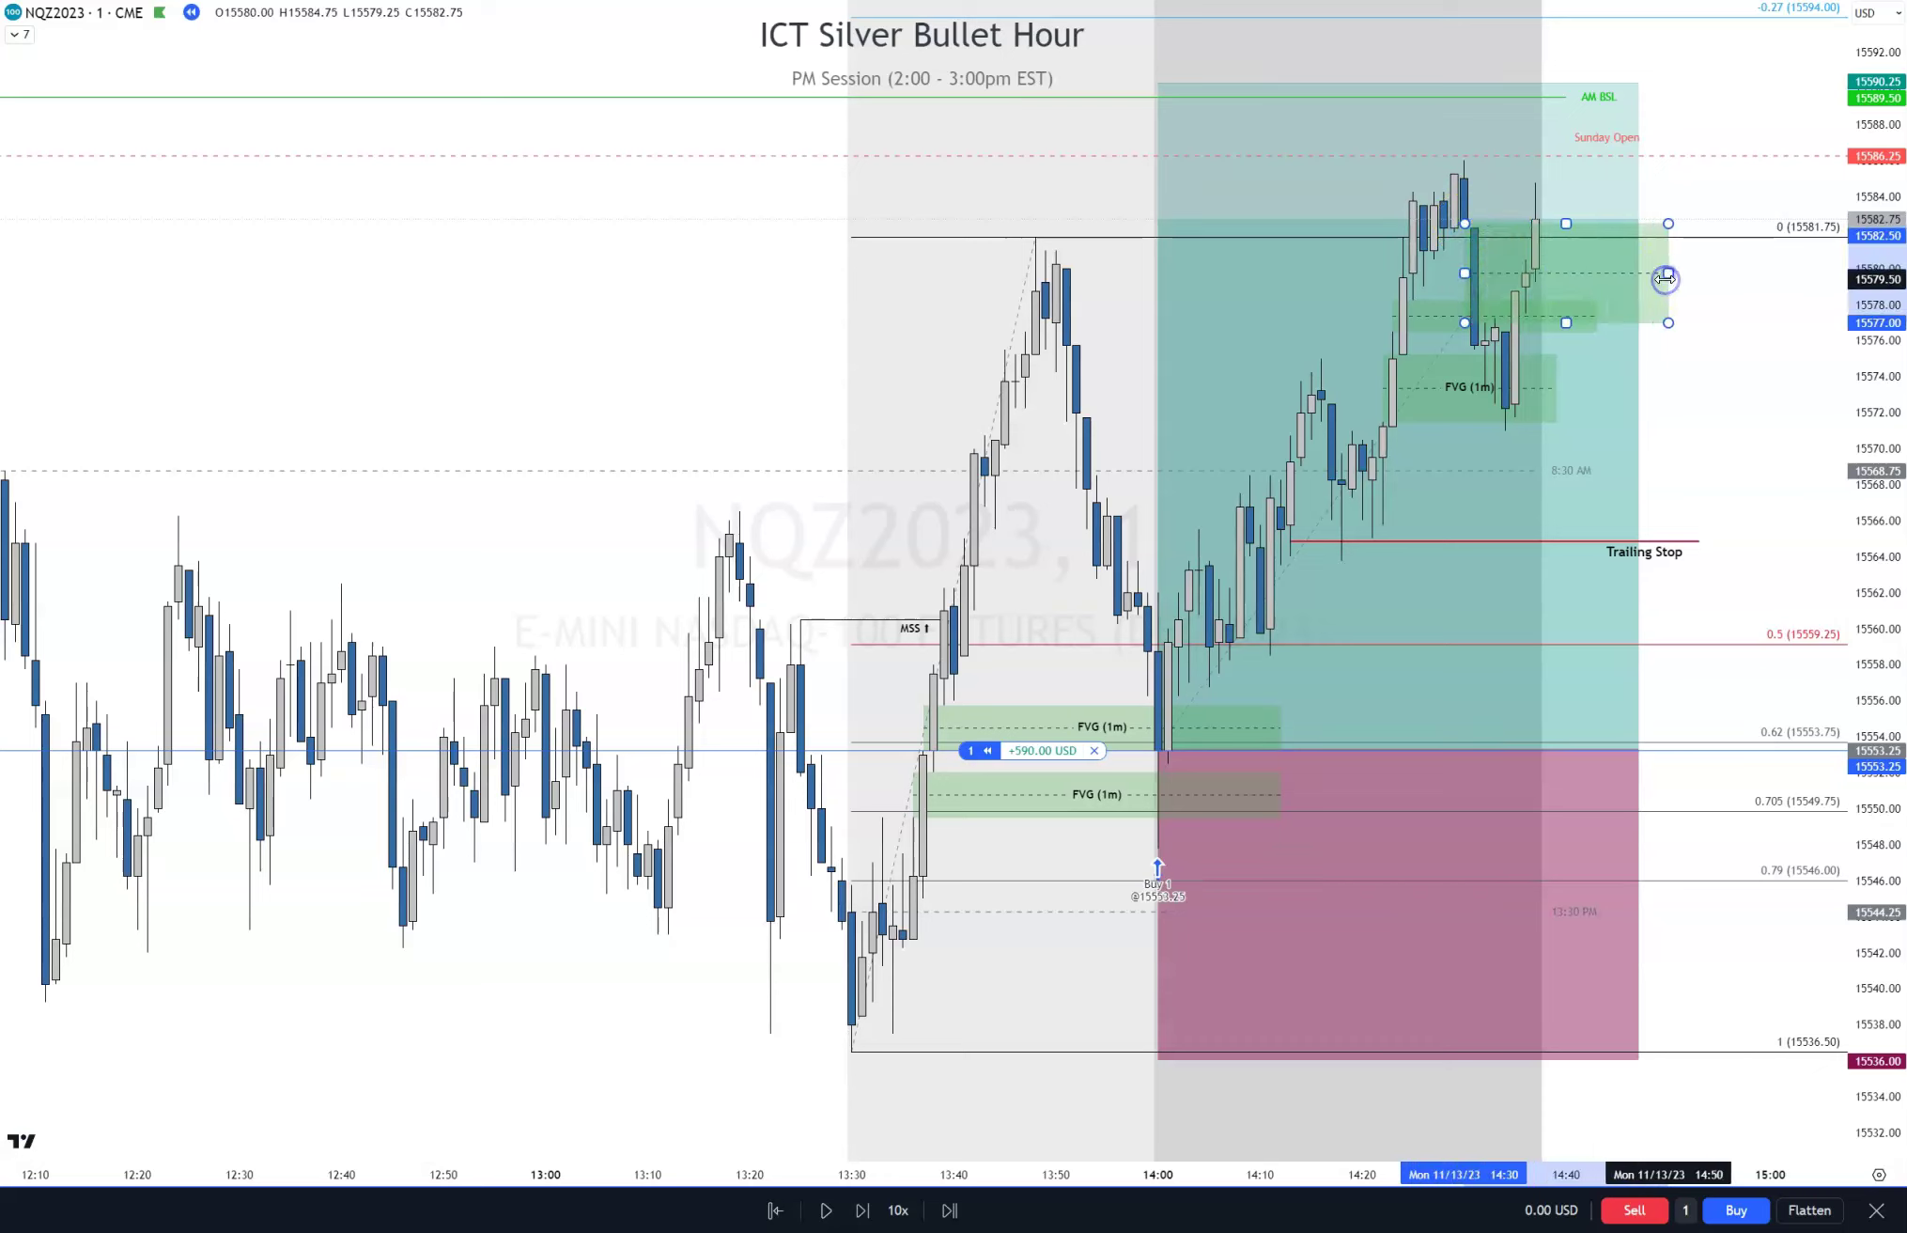
right_click(1666, 279)
mouse_move(1704, 298)
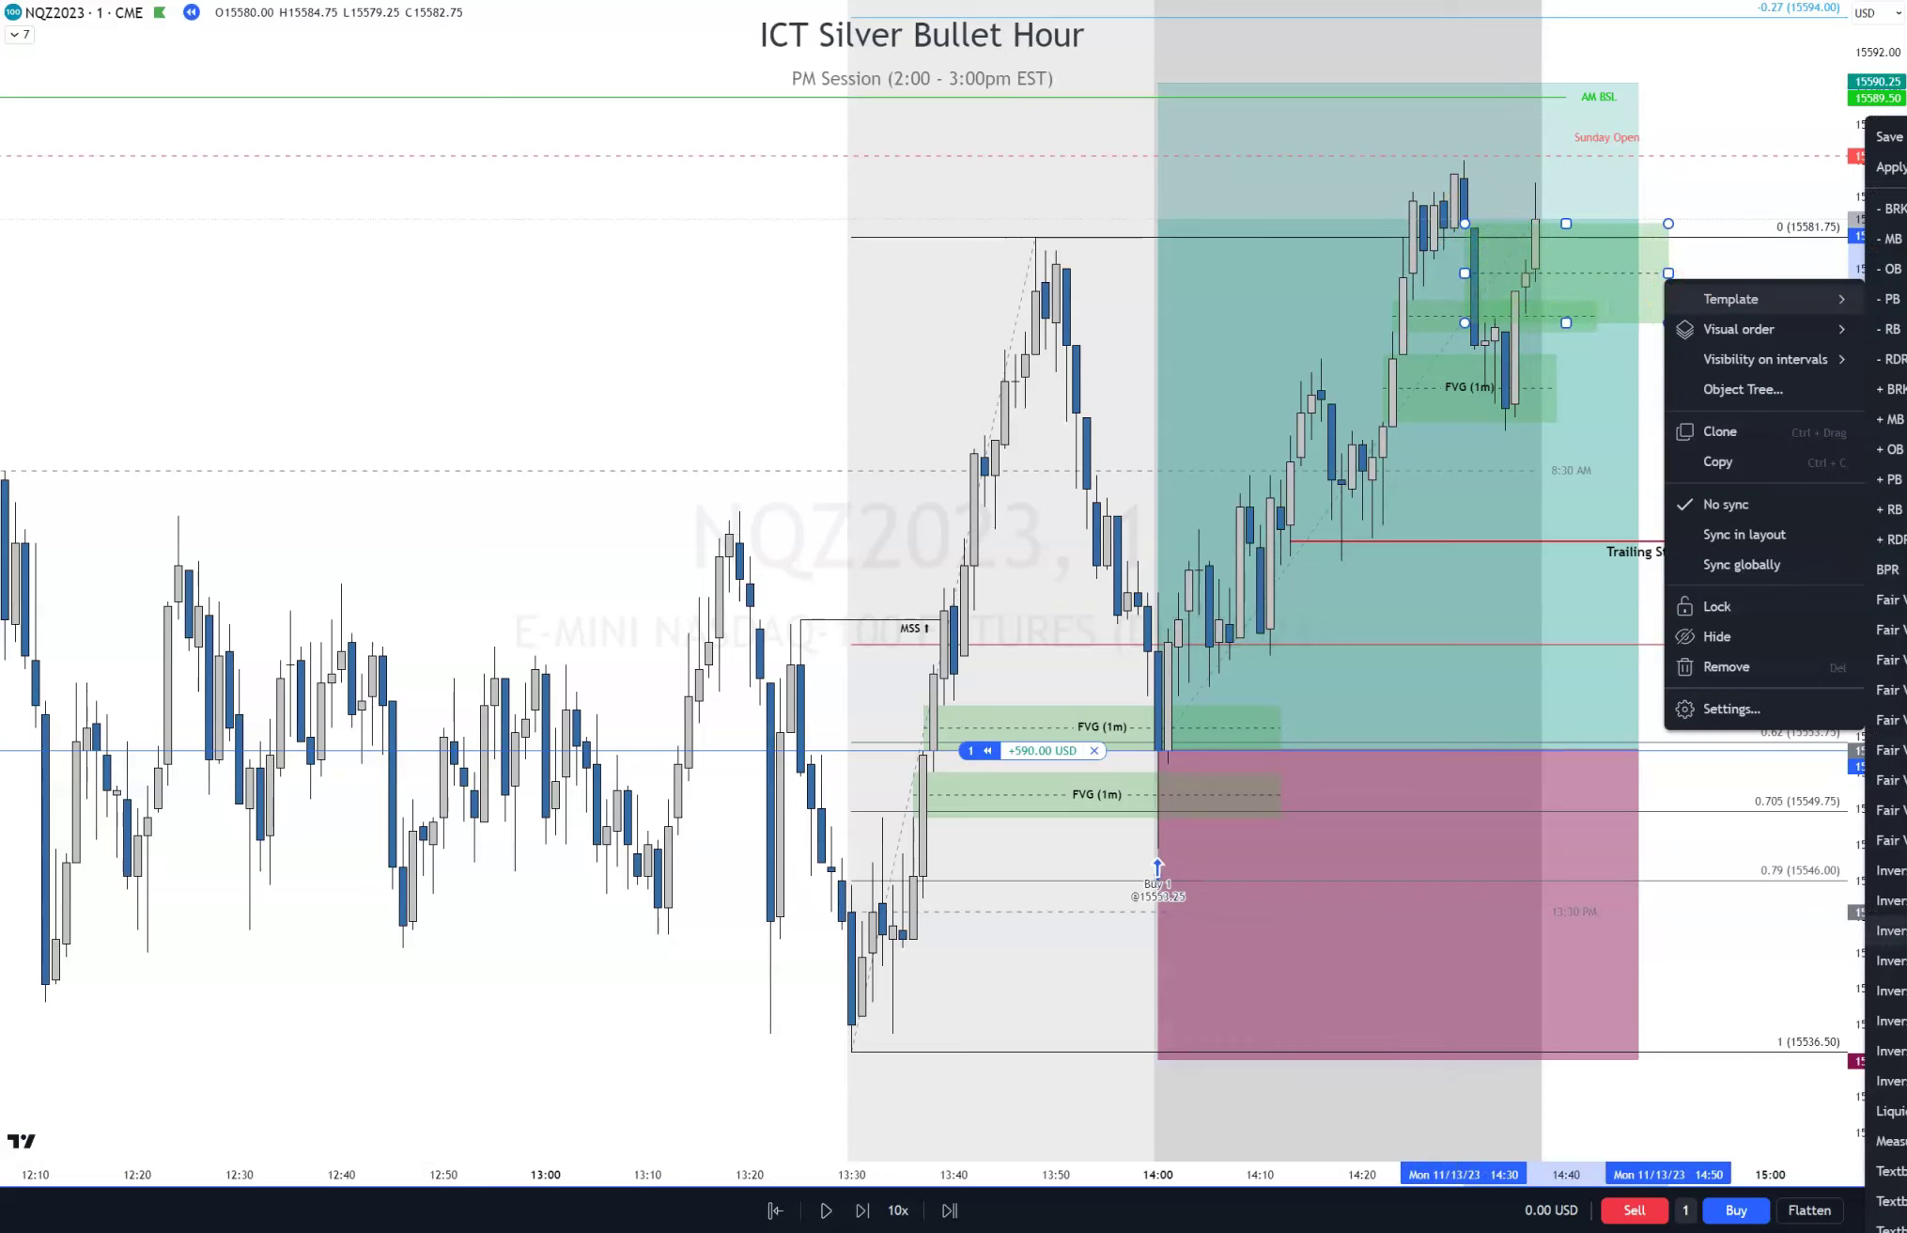
click(1888, 931)
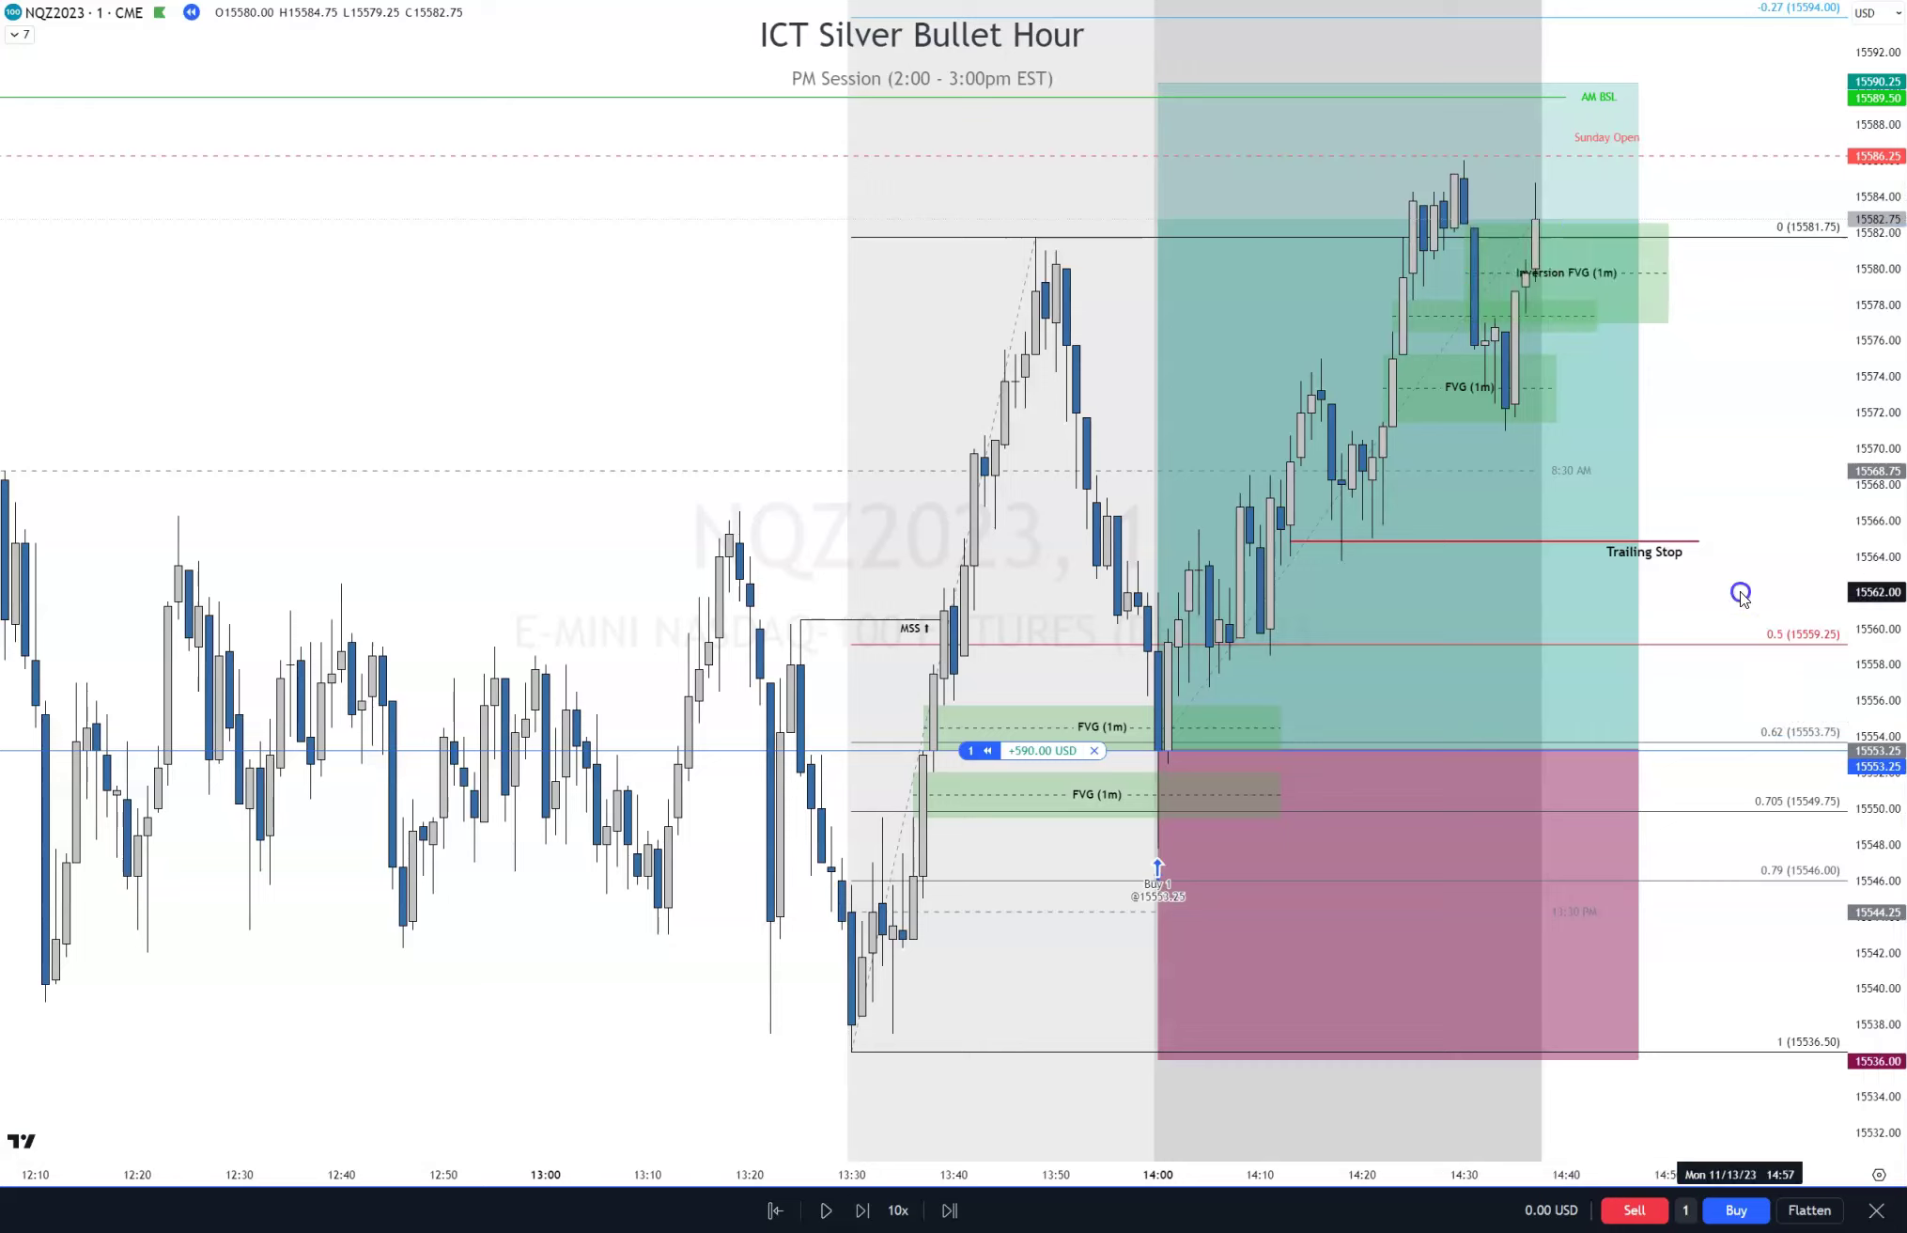
Raise the Trailing Stop line to about 15571, at the latest swing low beneath the FVG (1m) zone
click(1663, 543)
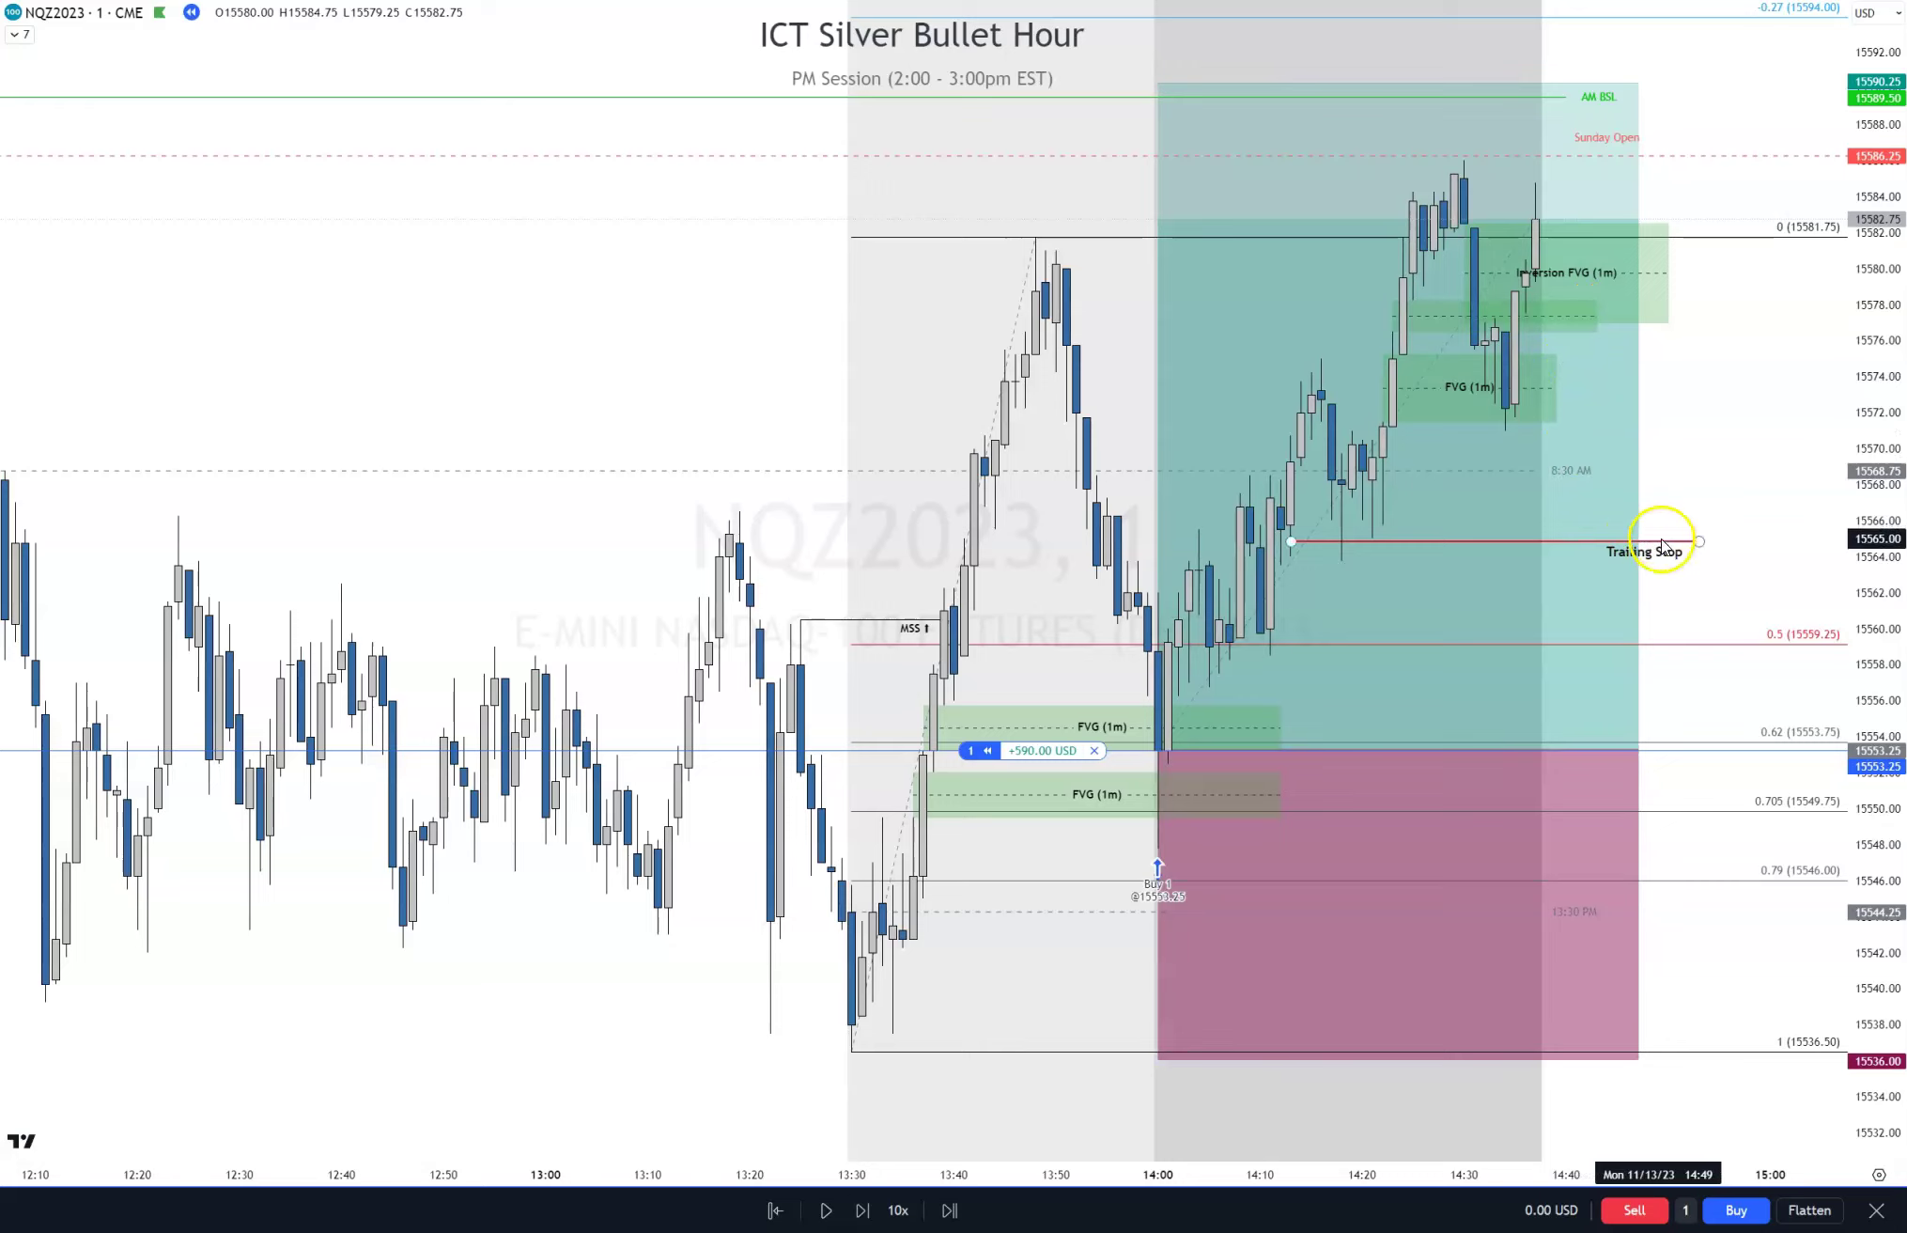
drag(1663, 543, 1696, 437)
Examine how the Inversion FVG (1m) zone and the two green gap zones beneath it overlap above the Trailing Stop
click(1571, 268)
click(1611, 287)
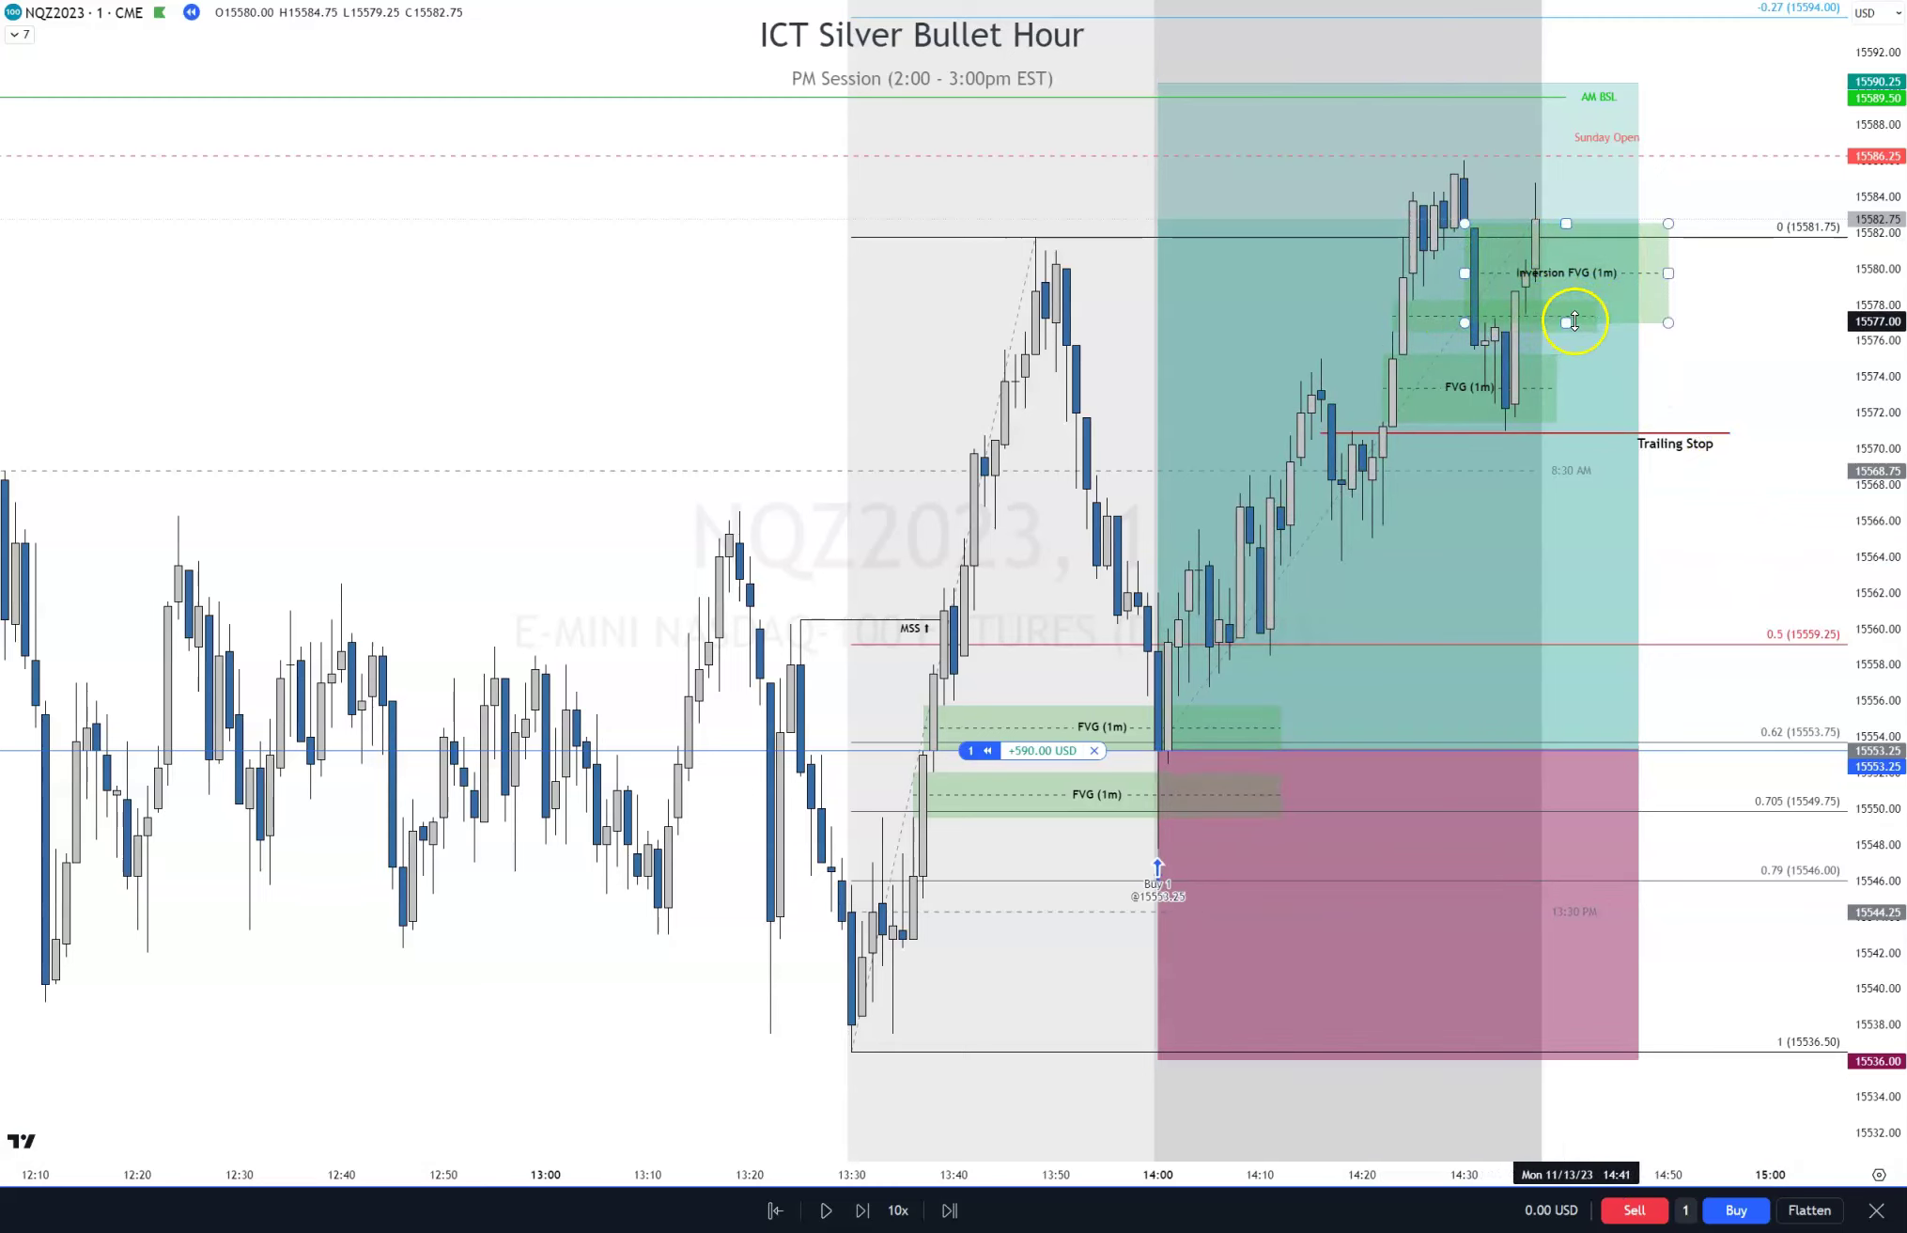
click(1445, 395)
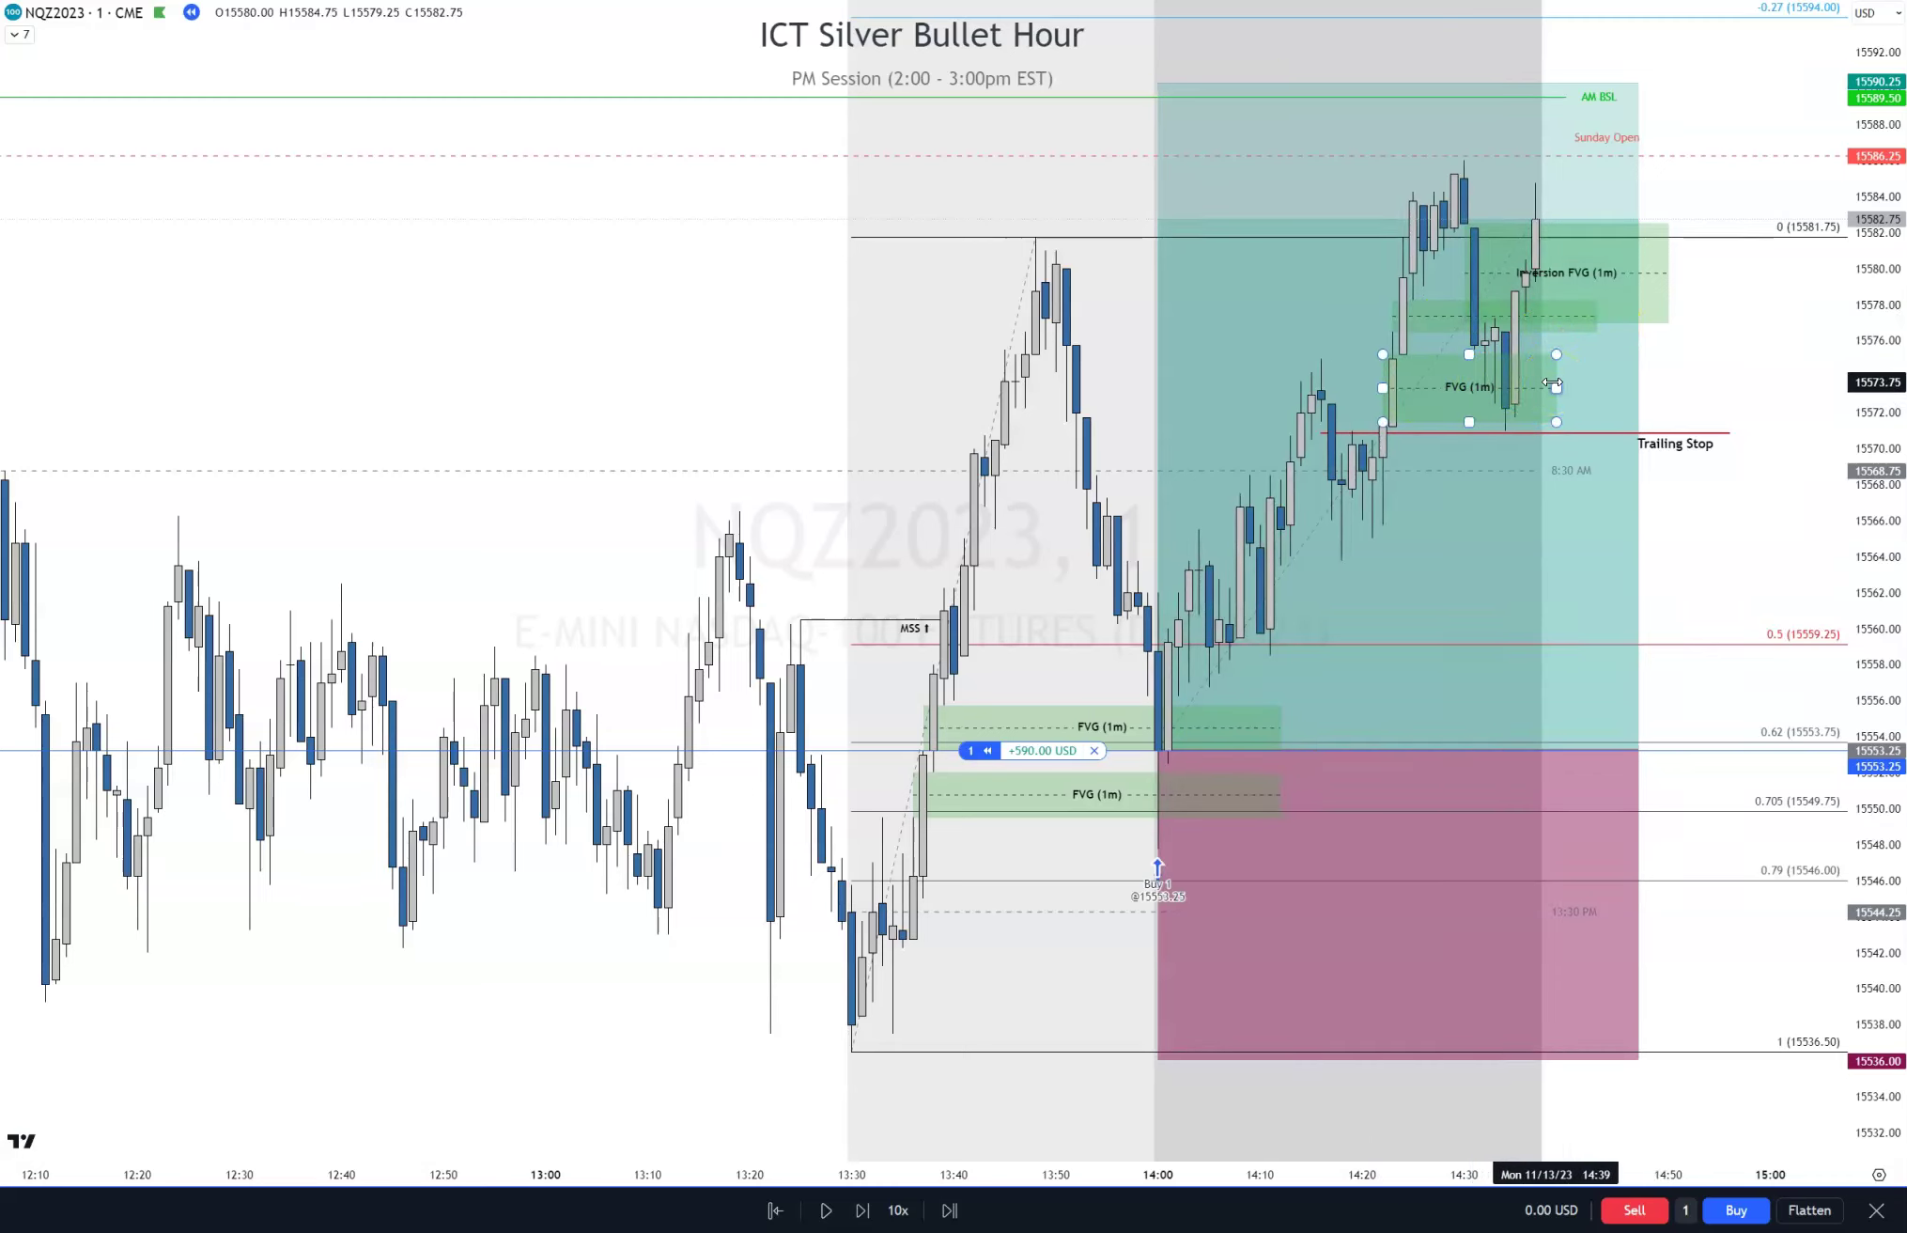
click(1532, 308)
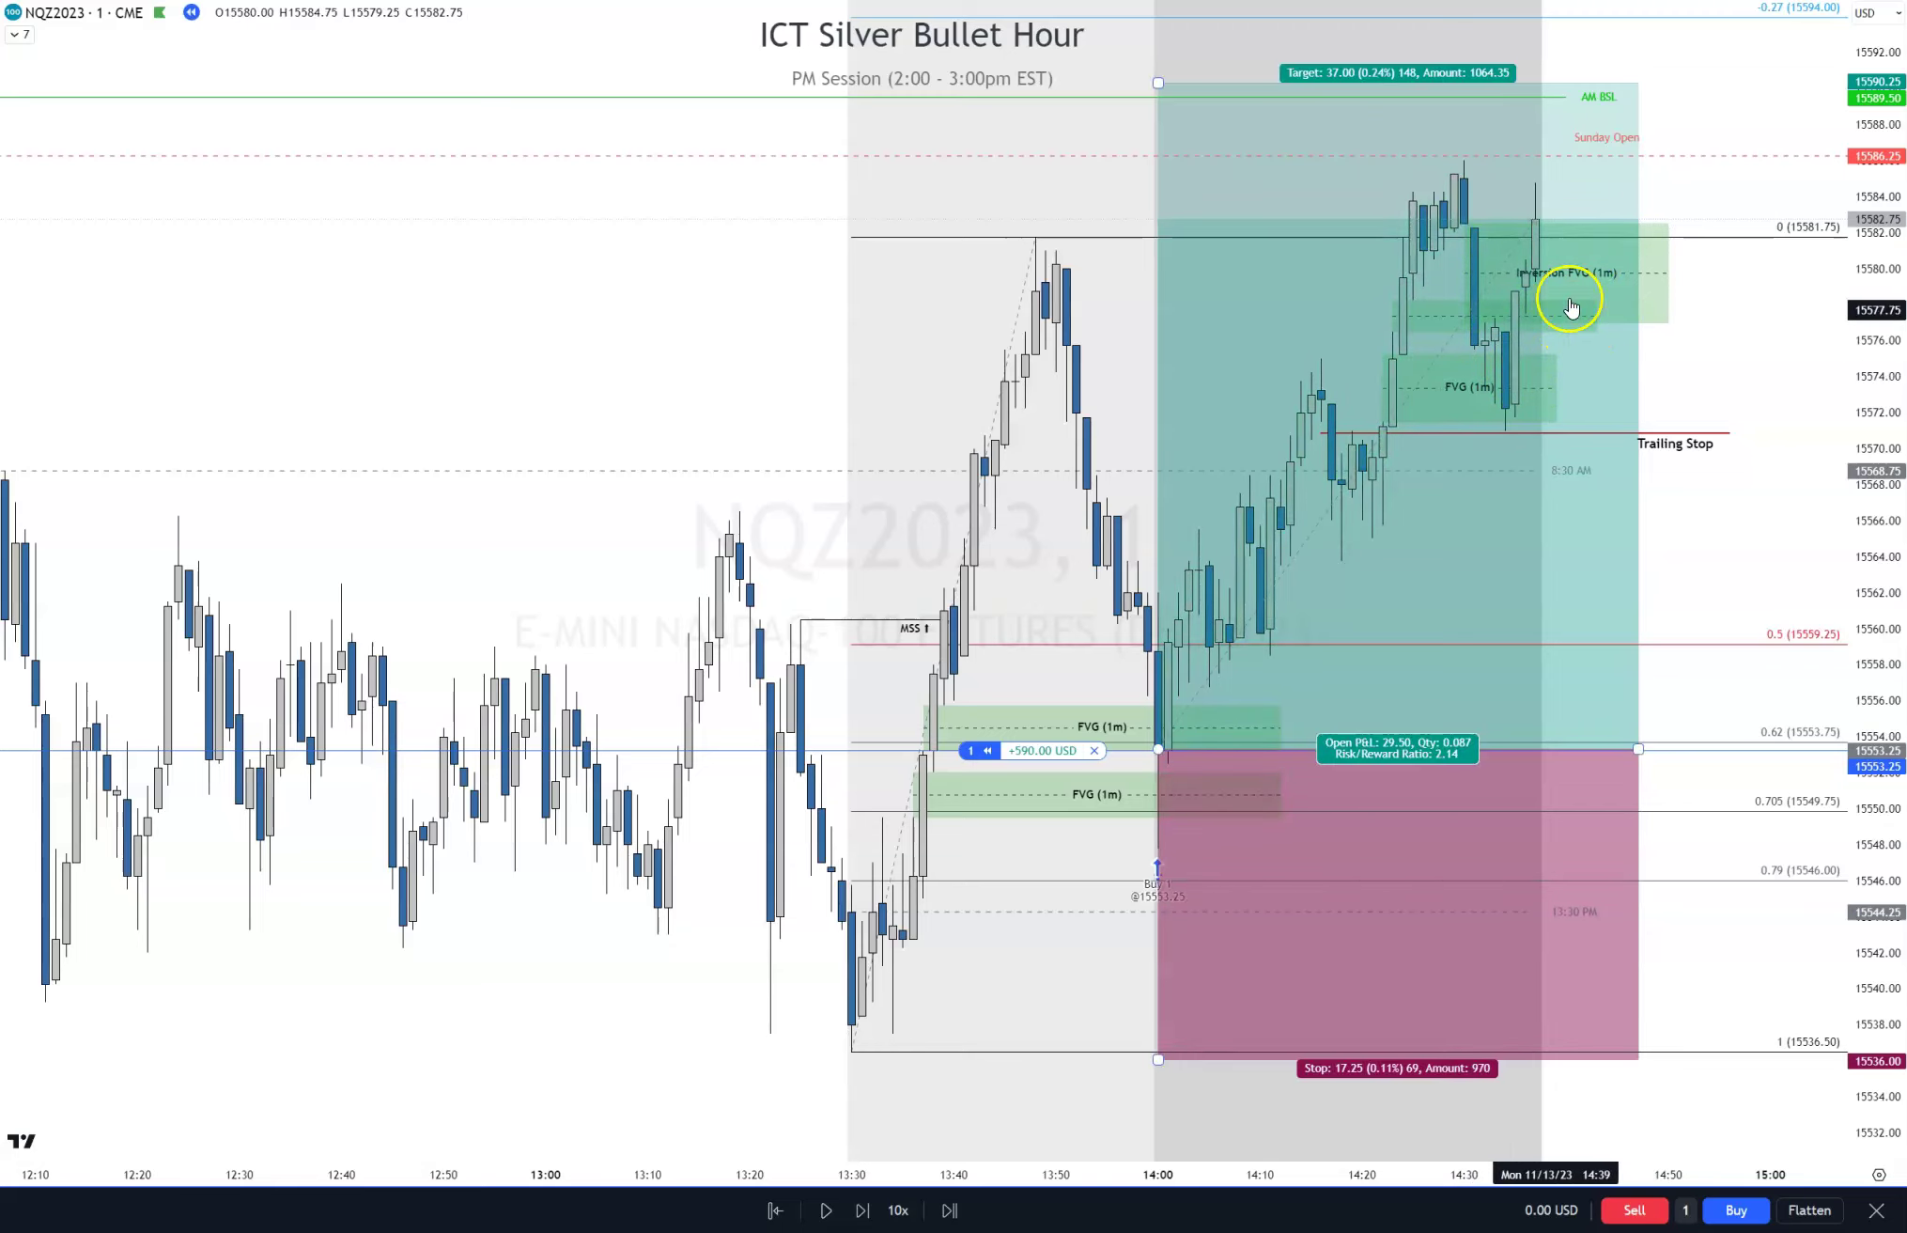
click(1546, 349)
click(1511, 332)
click(1507, 352)
click(1601, 327)
click(1618, 340)
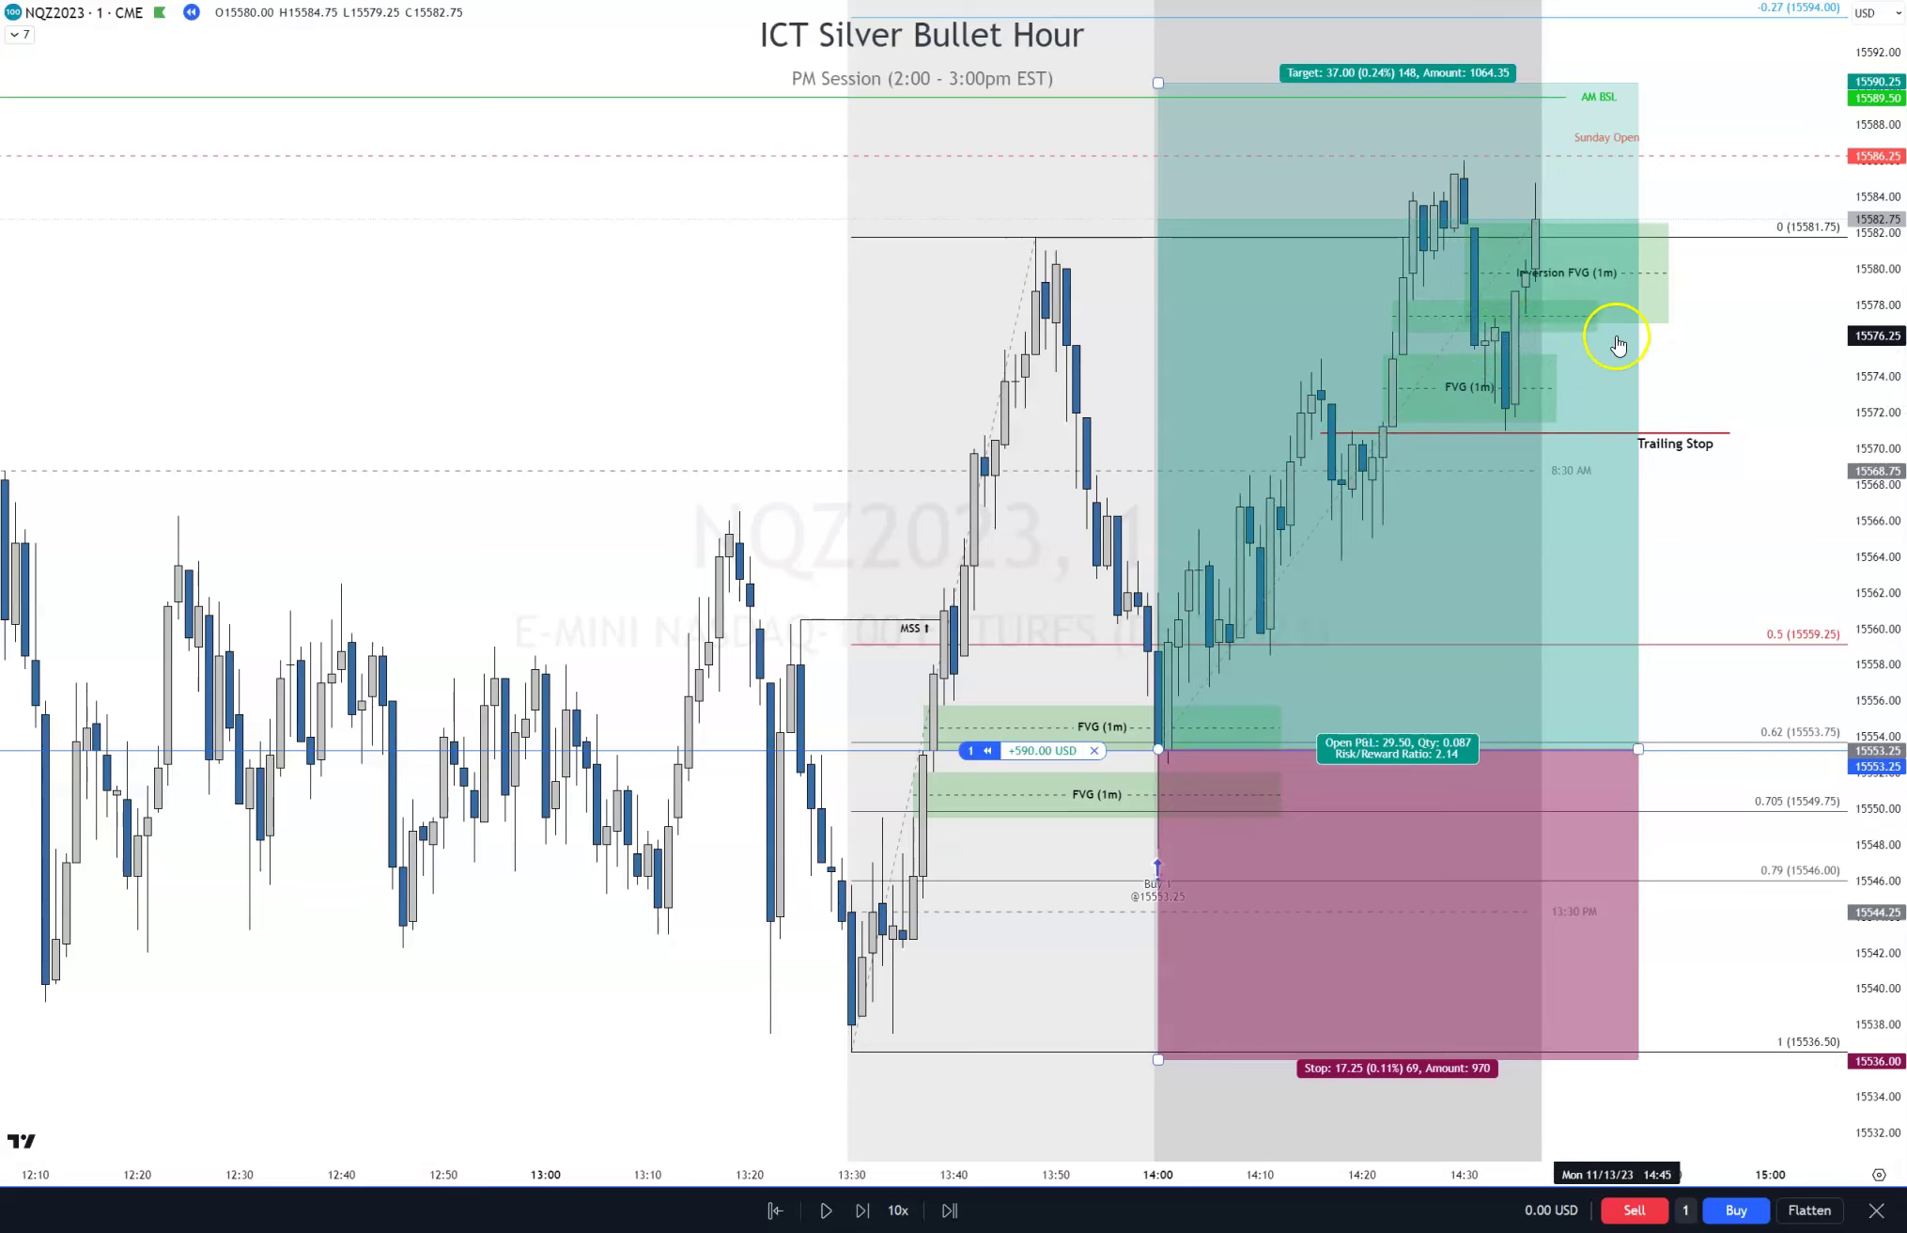
click(1604, 281)
click(1377, 697)
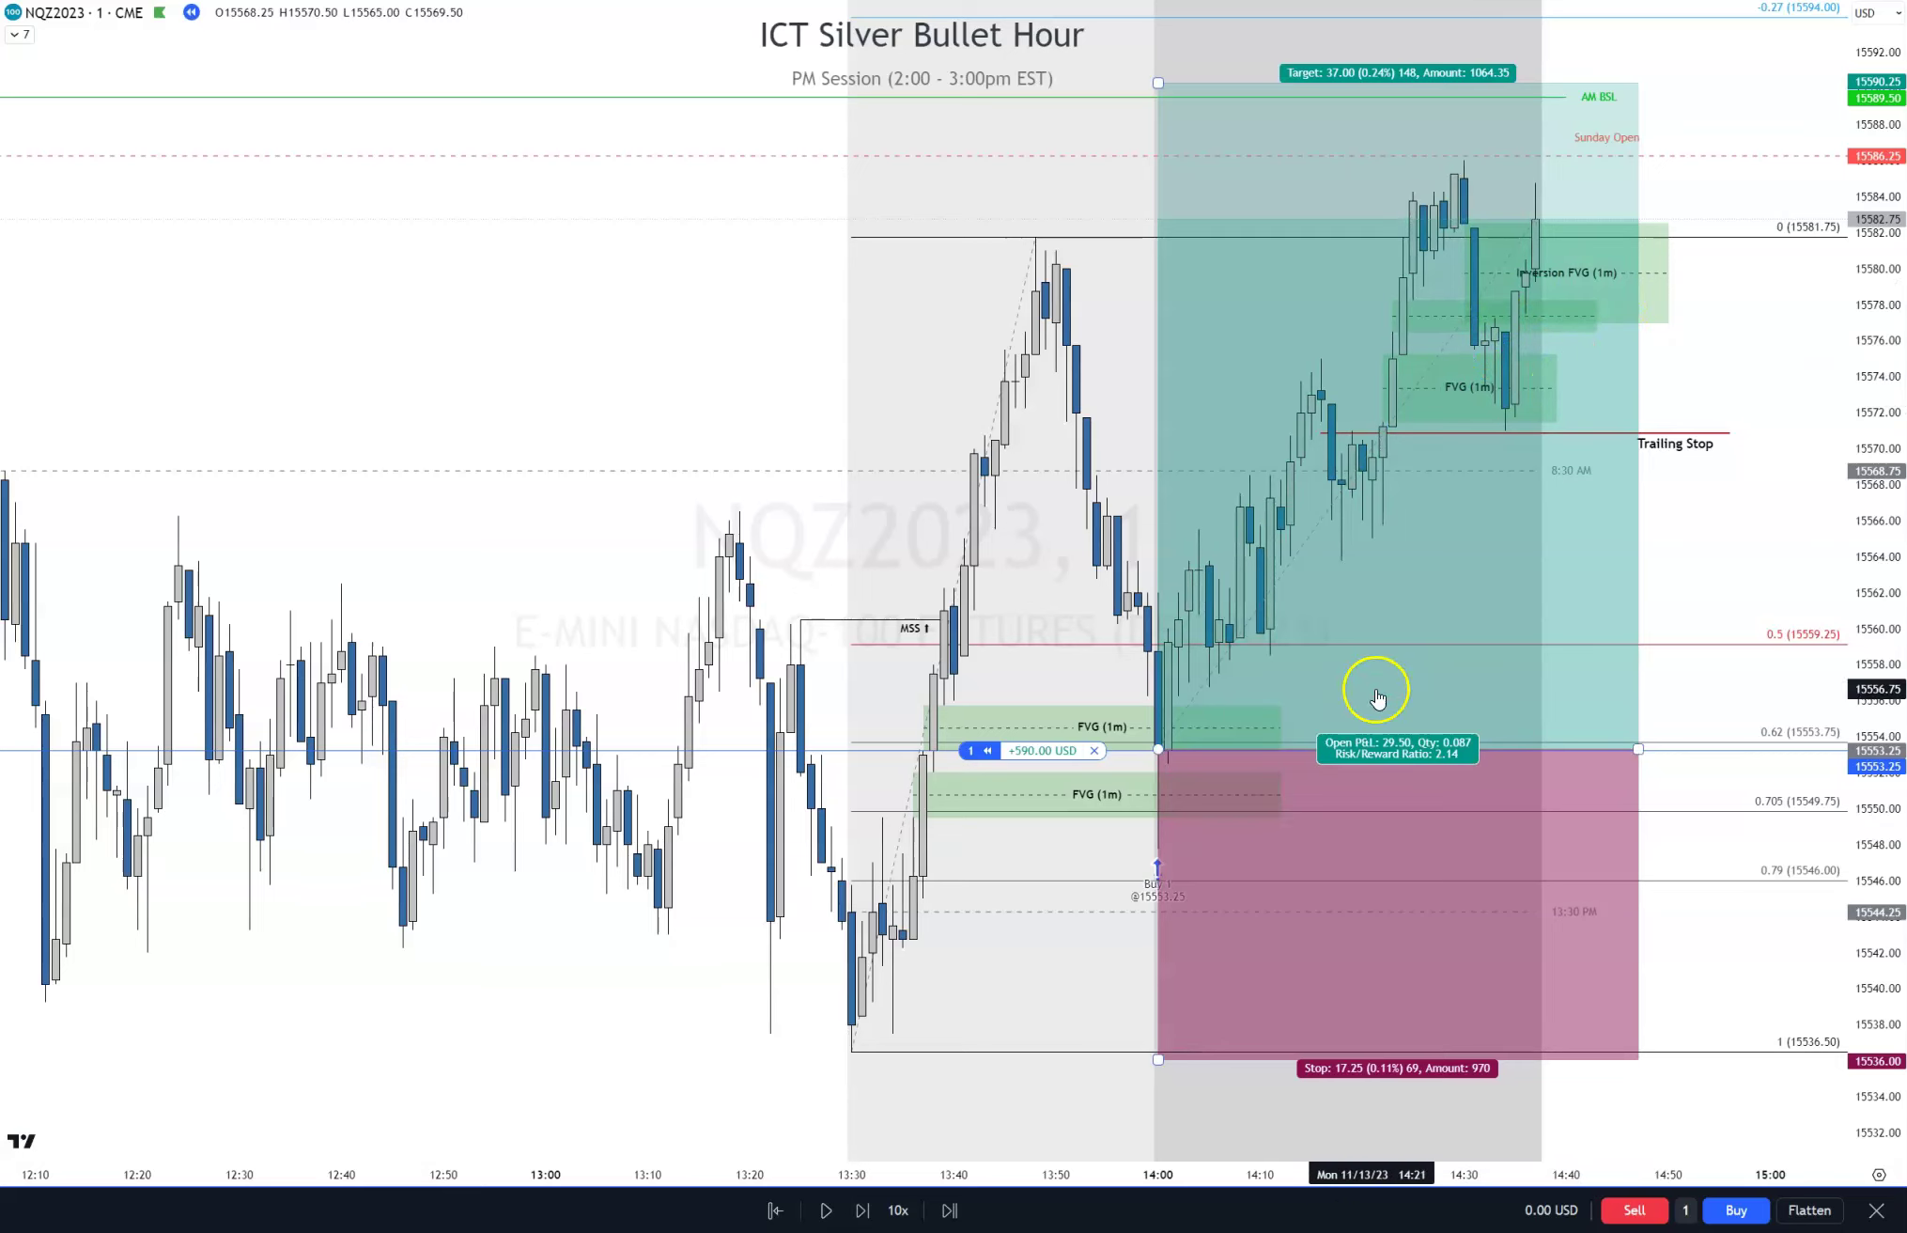
Advance the replay candle by candle to the 14:40 candle
click(862, 1210)
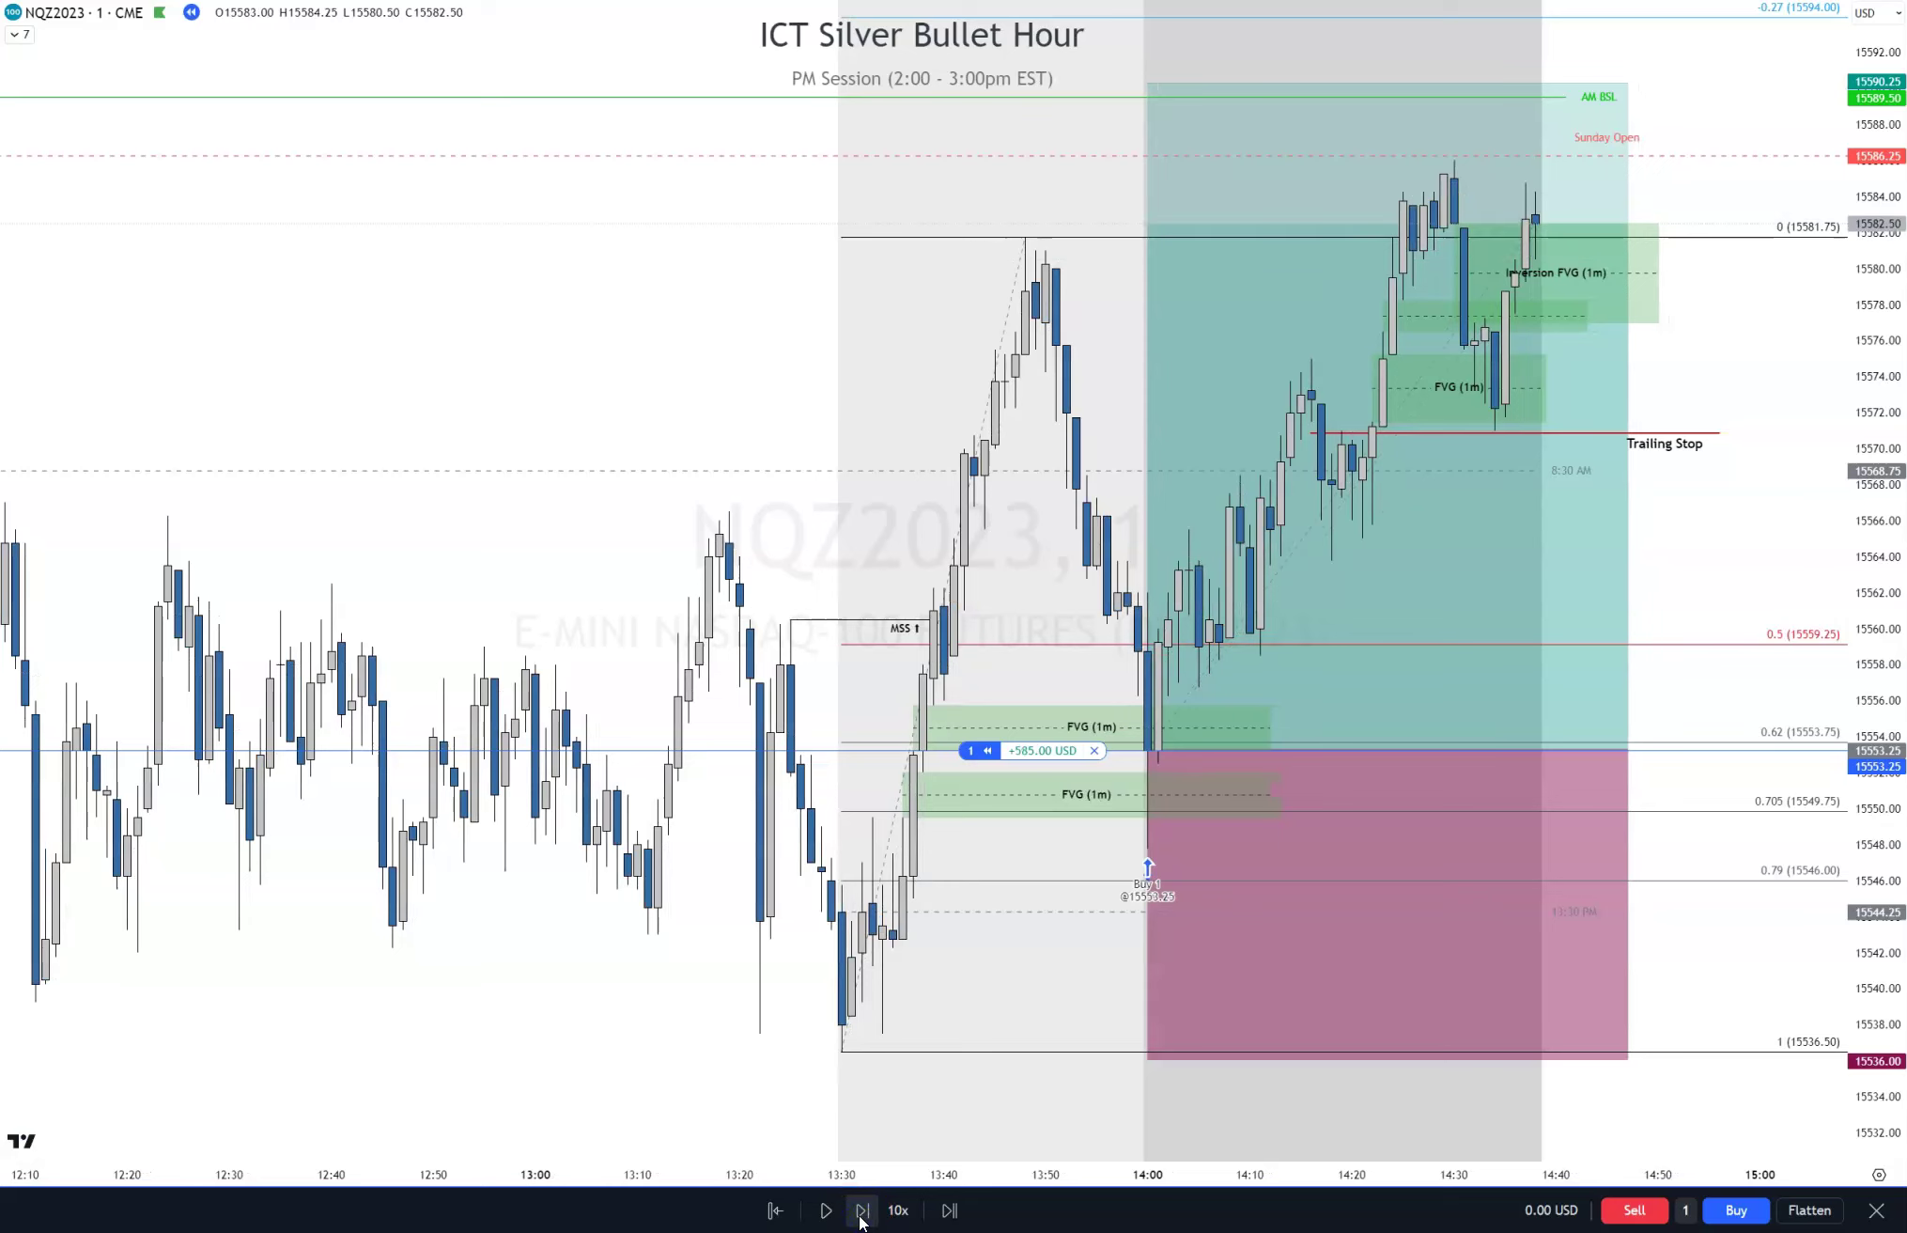
click(862, 1210)
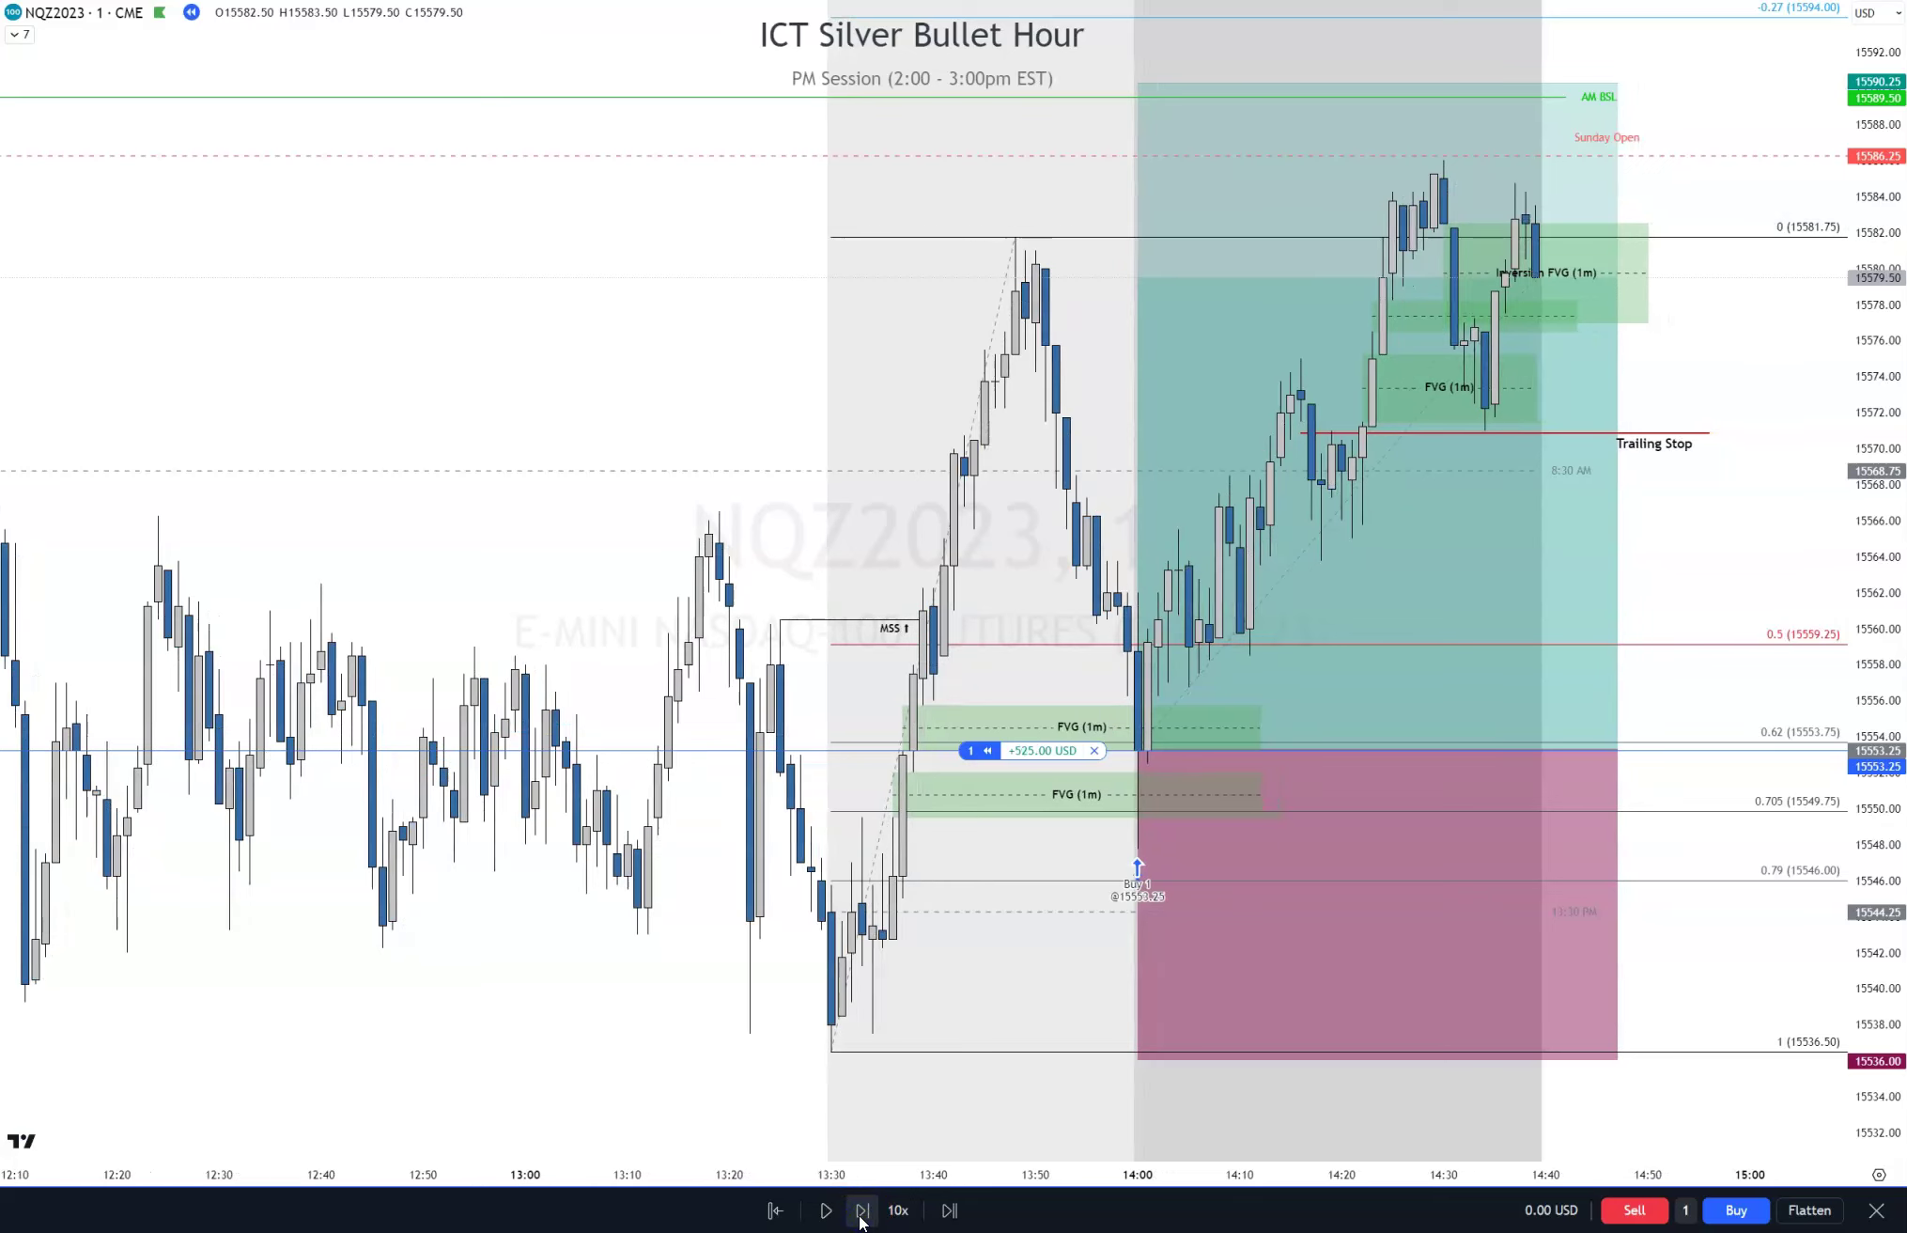
click(862, 1210)
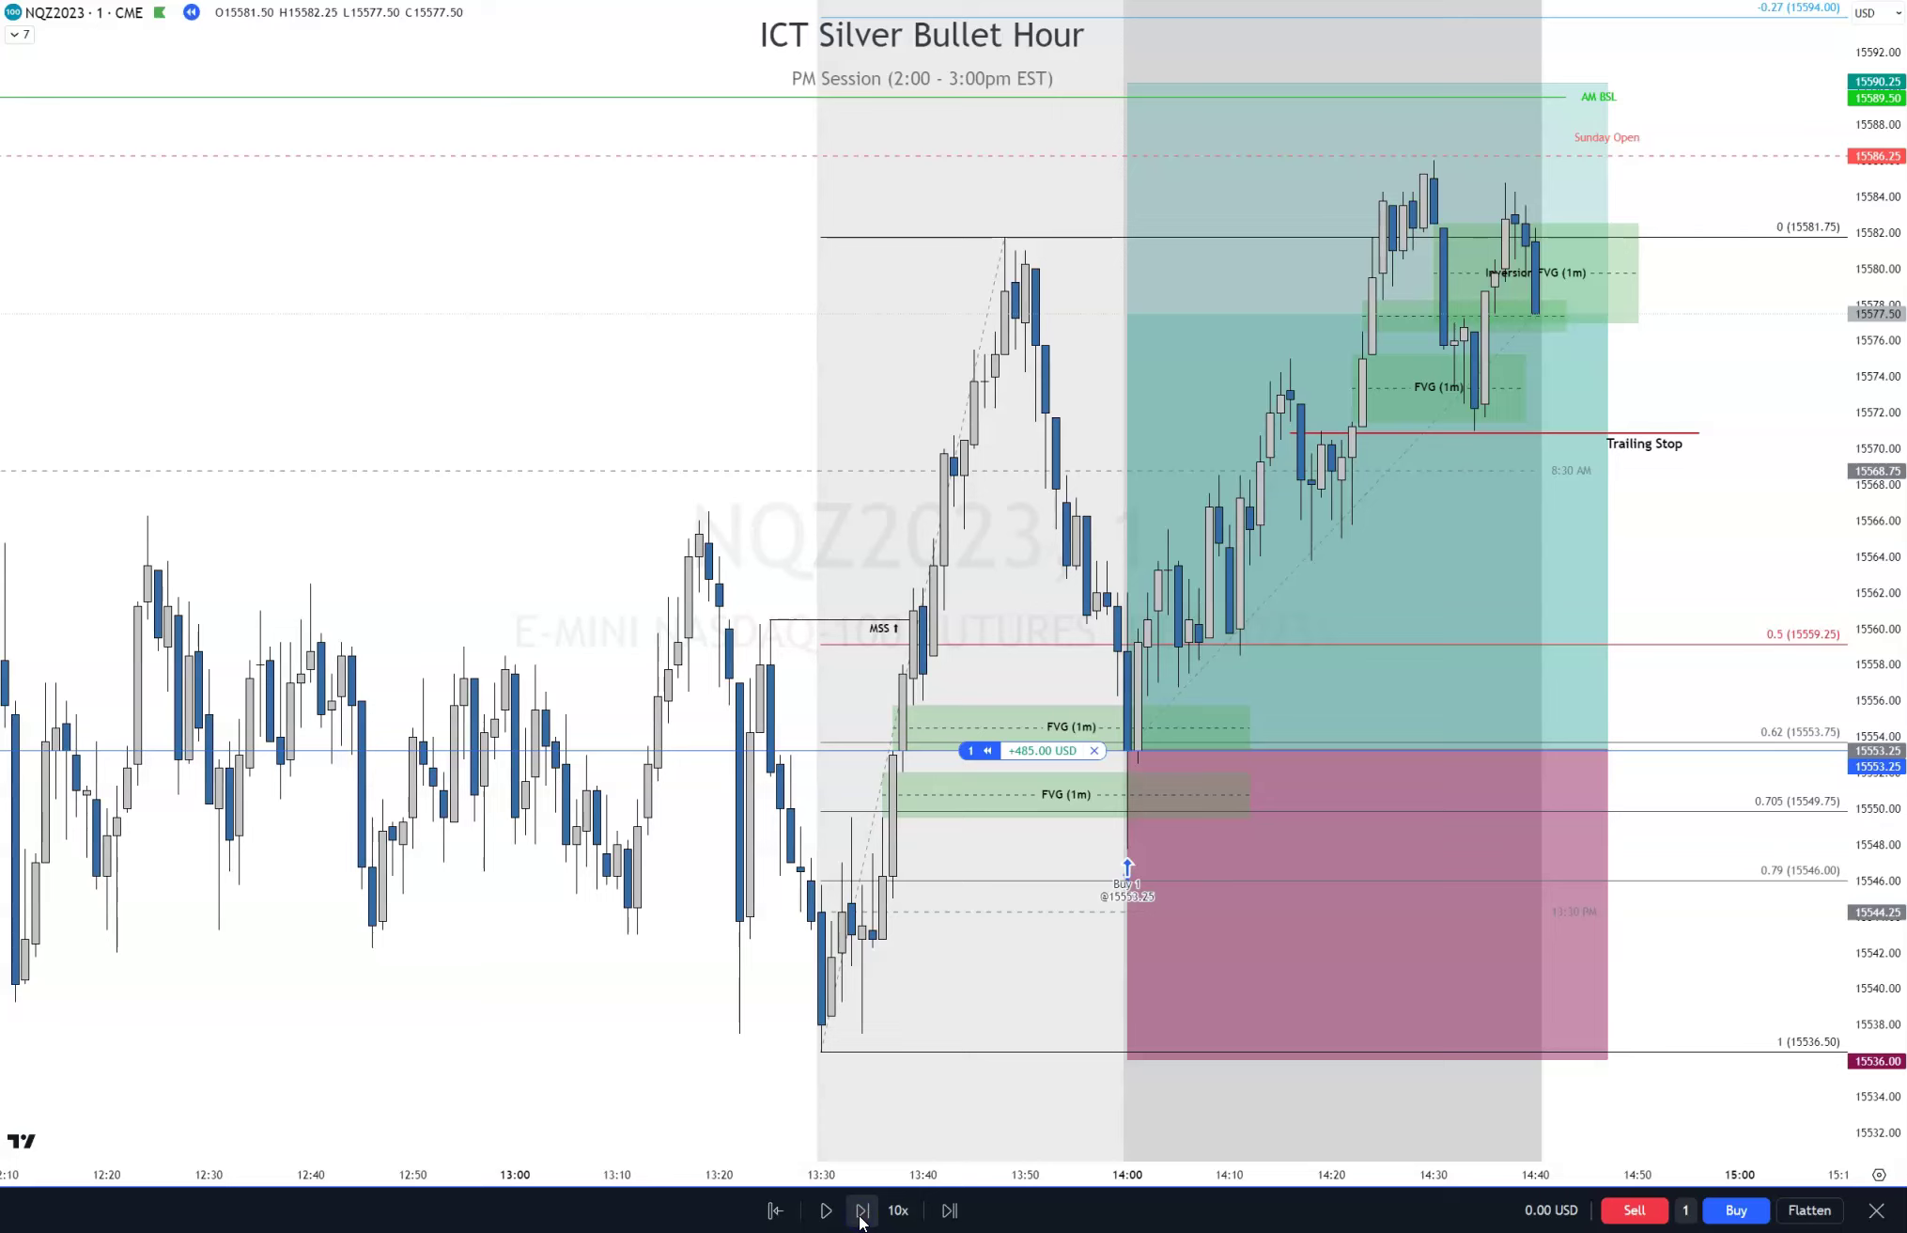
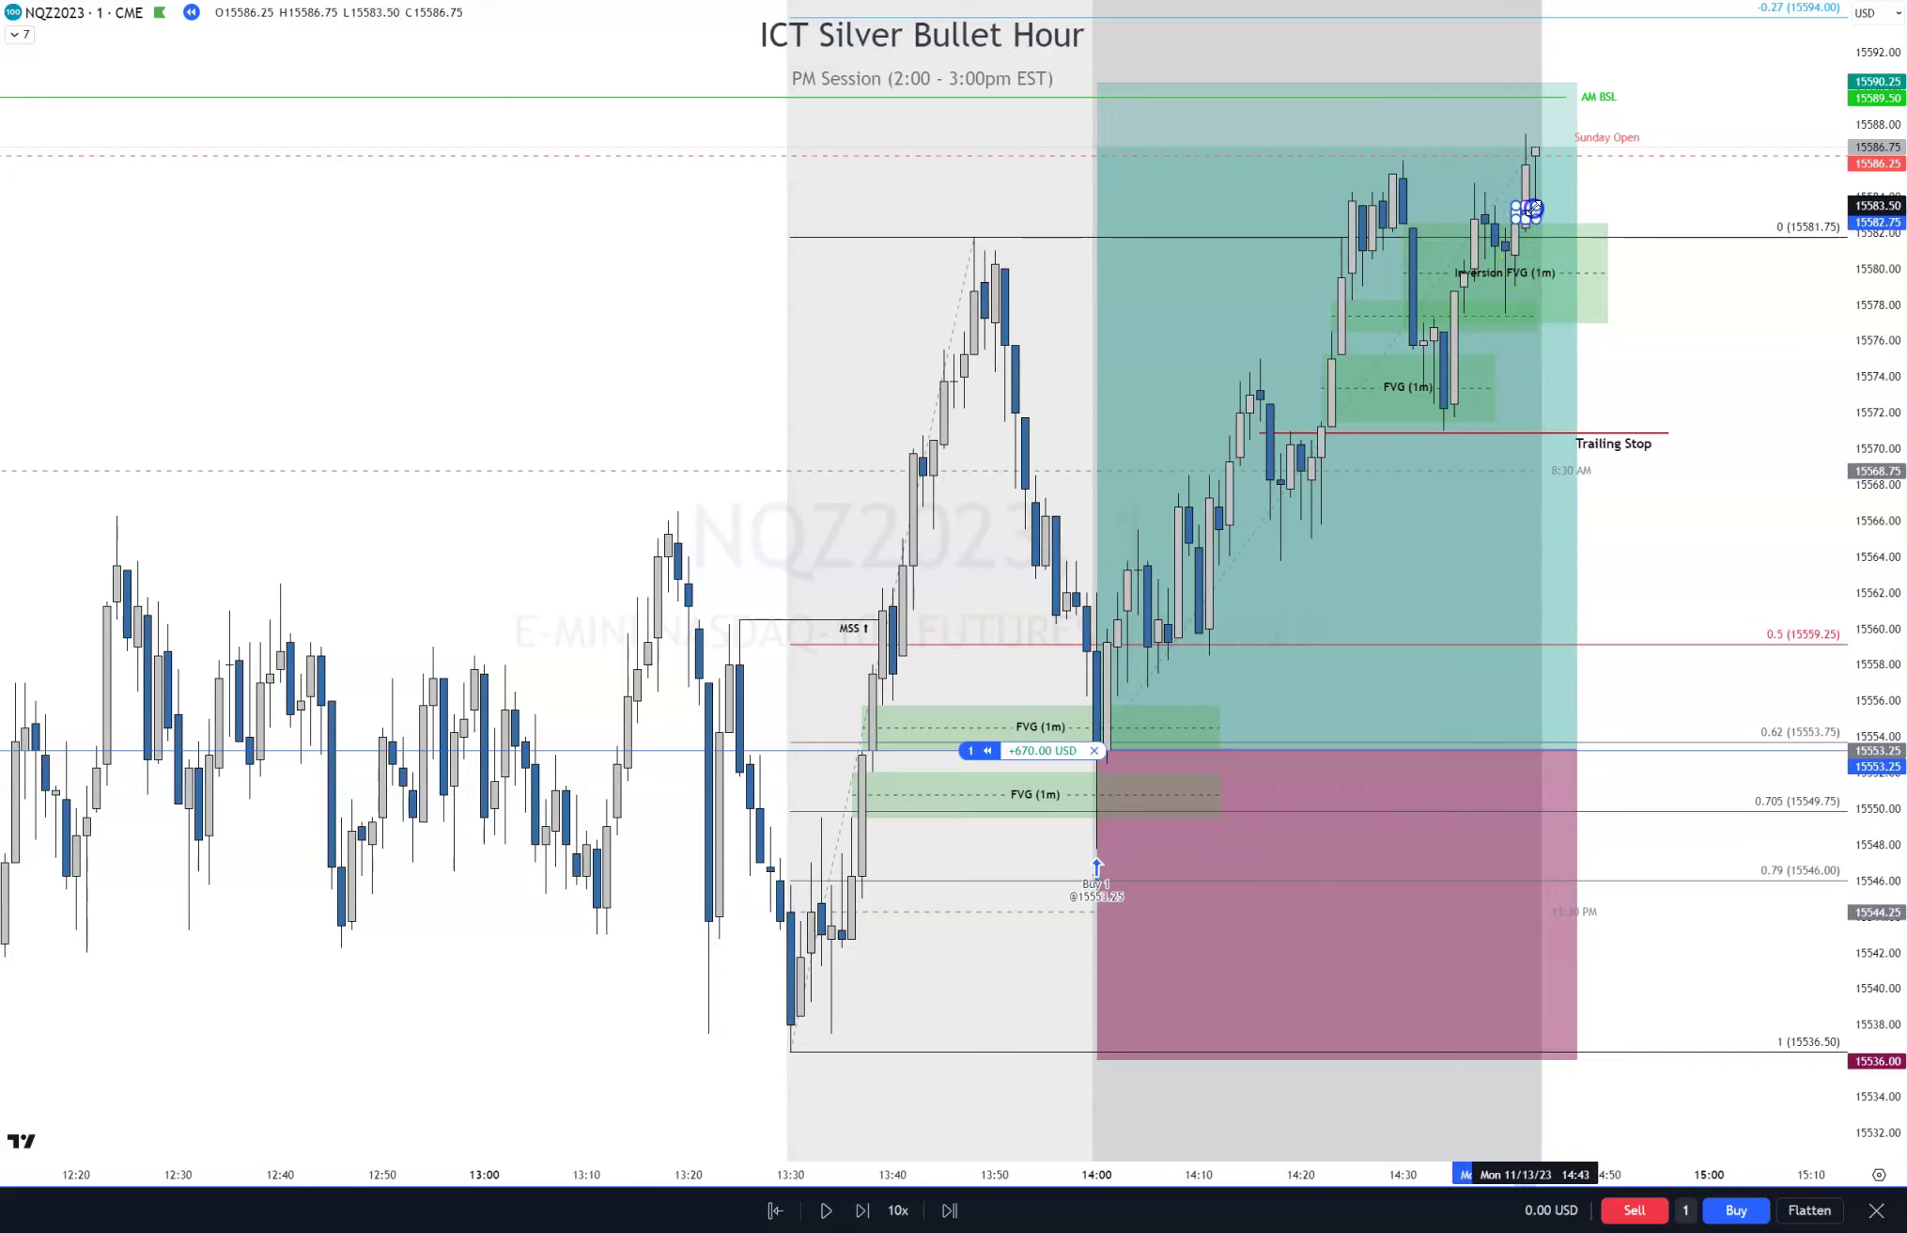
Extend the narrow green gap zone from 15582.75 to 15583.50 out to about 14:56, and raise the Trailing Stop line to about 15576.50
drag(1541, 211, 1668, 212)
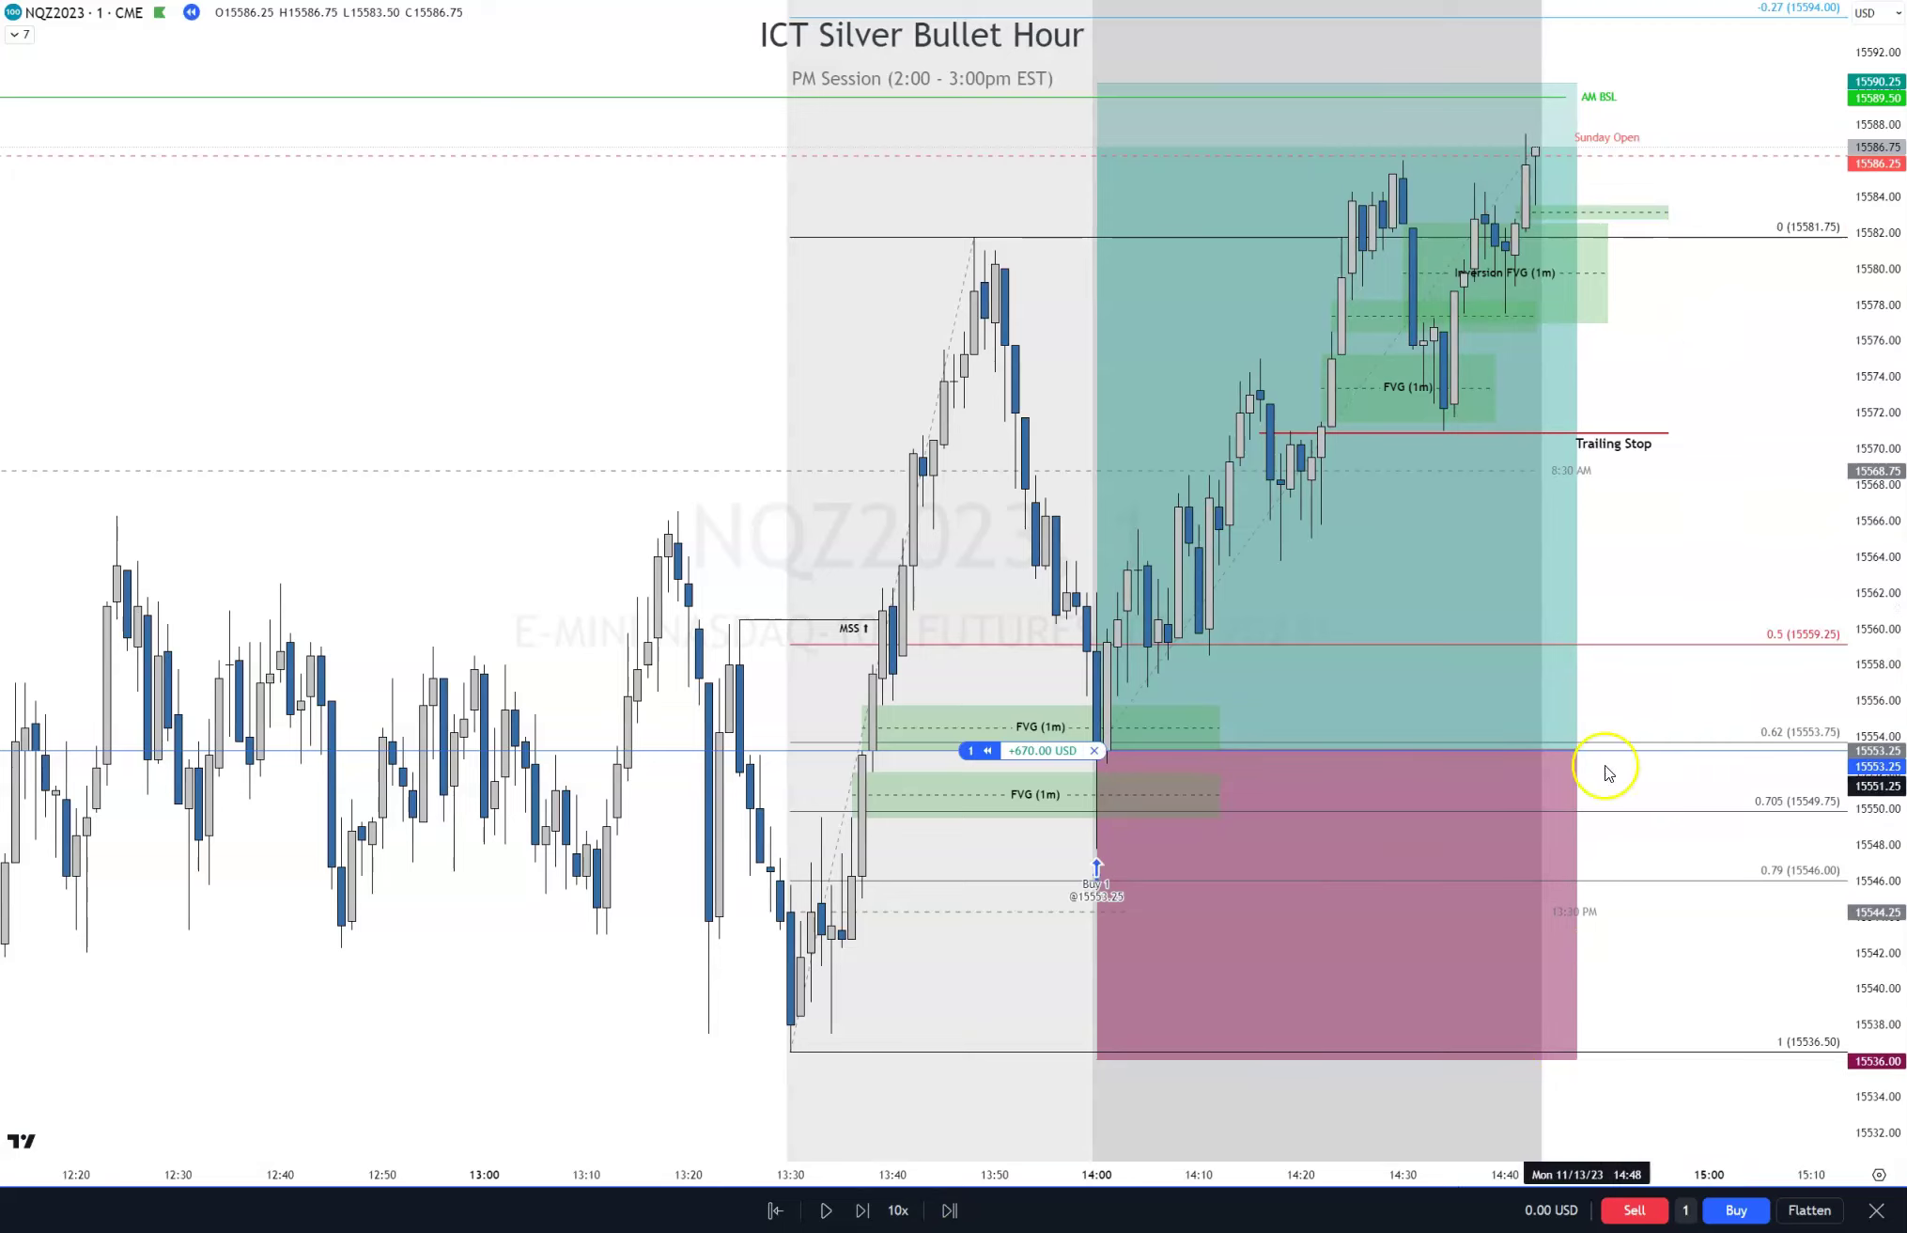
drag(1641, 432, 1693, 332)
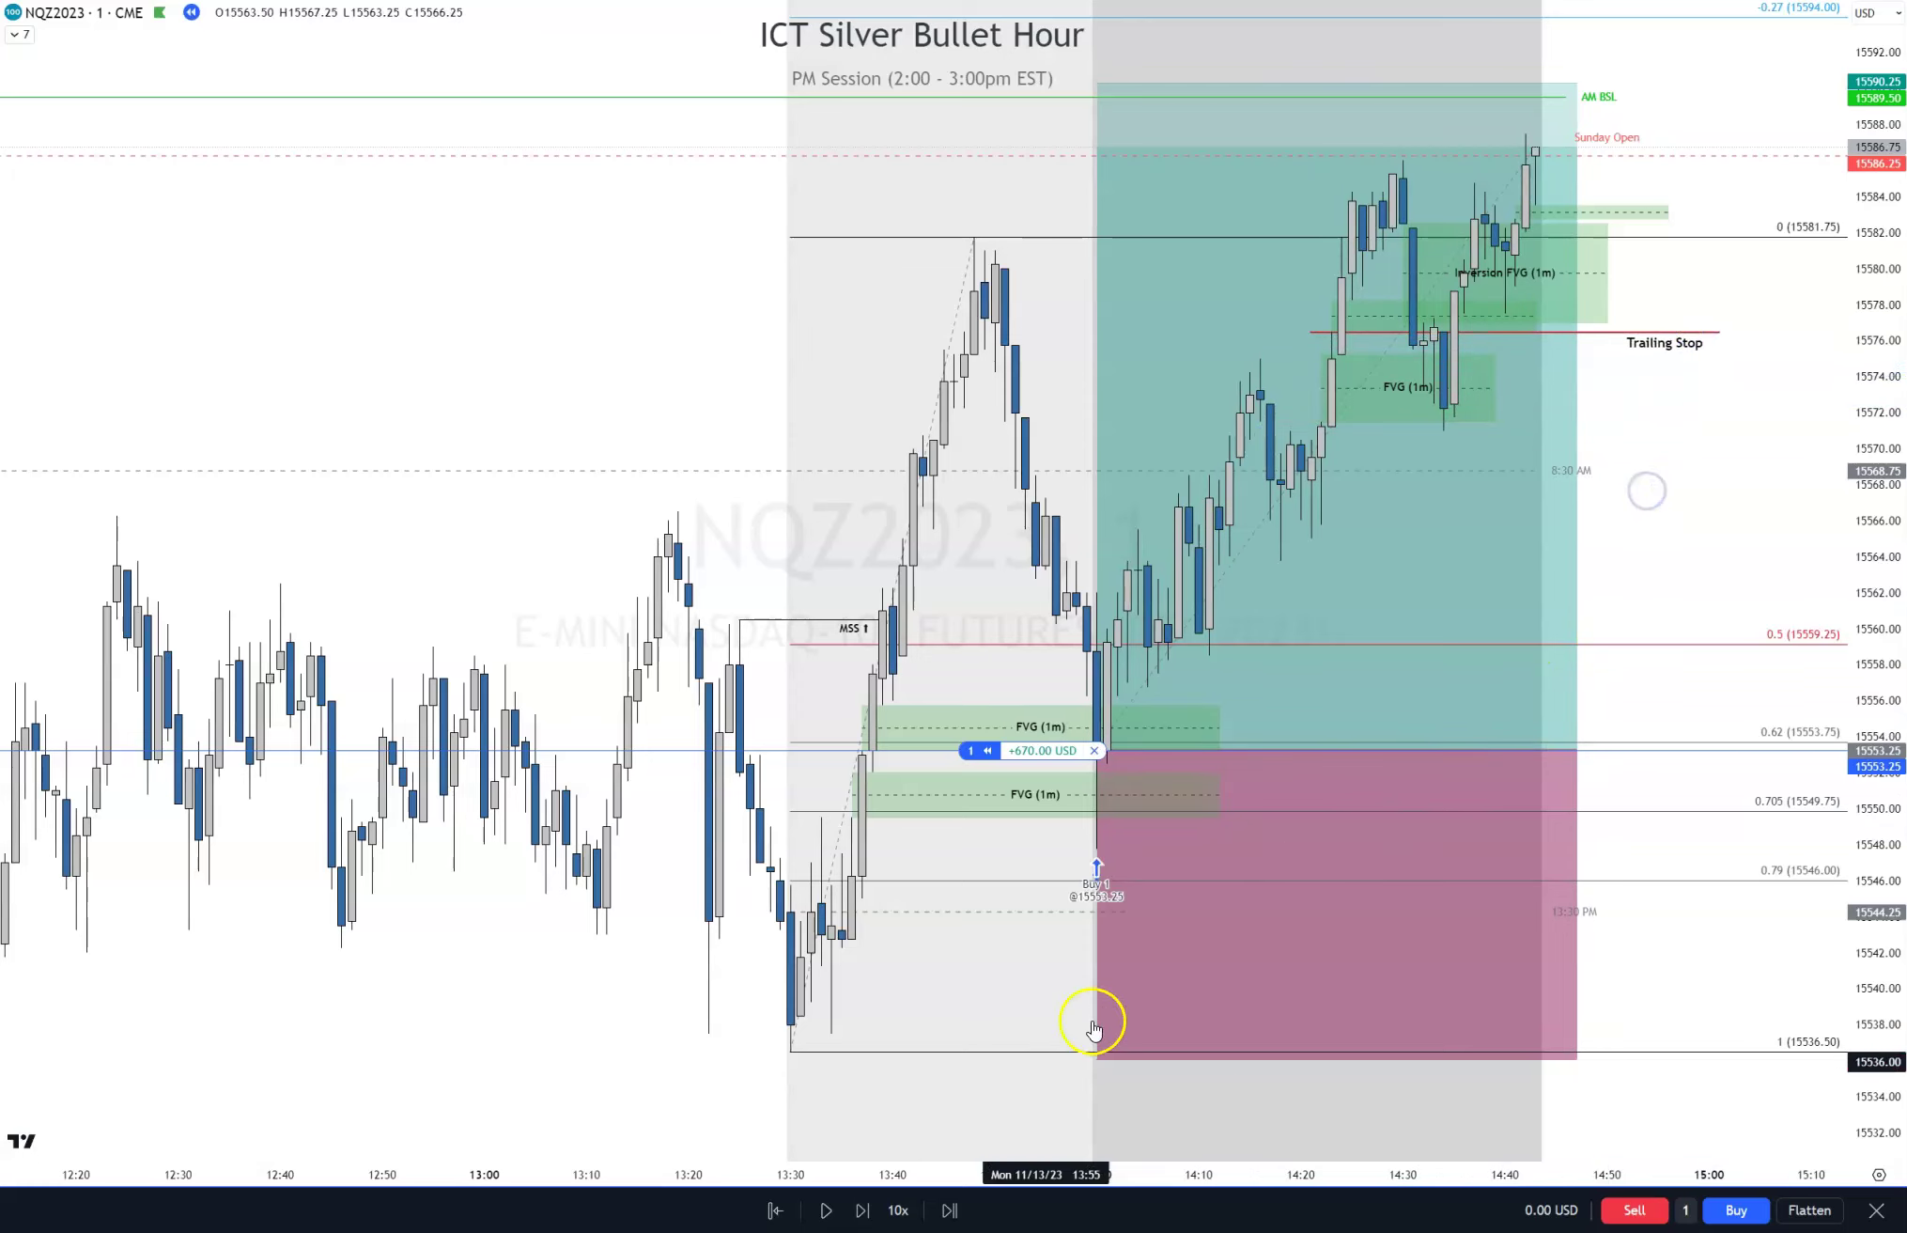
Step the replay forward to the 14:46 candle as price approaches the AM BSL level
click(862, 1212)
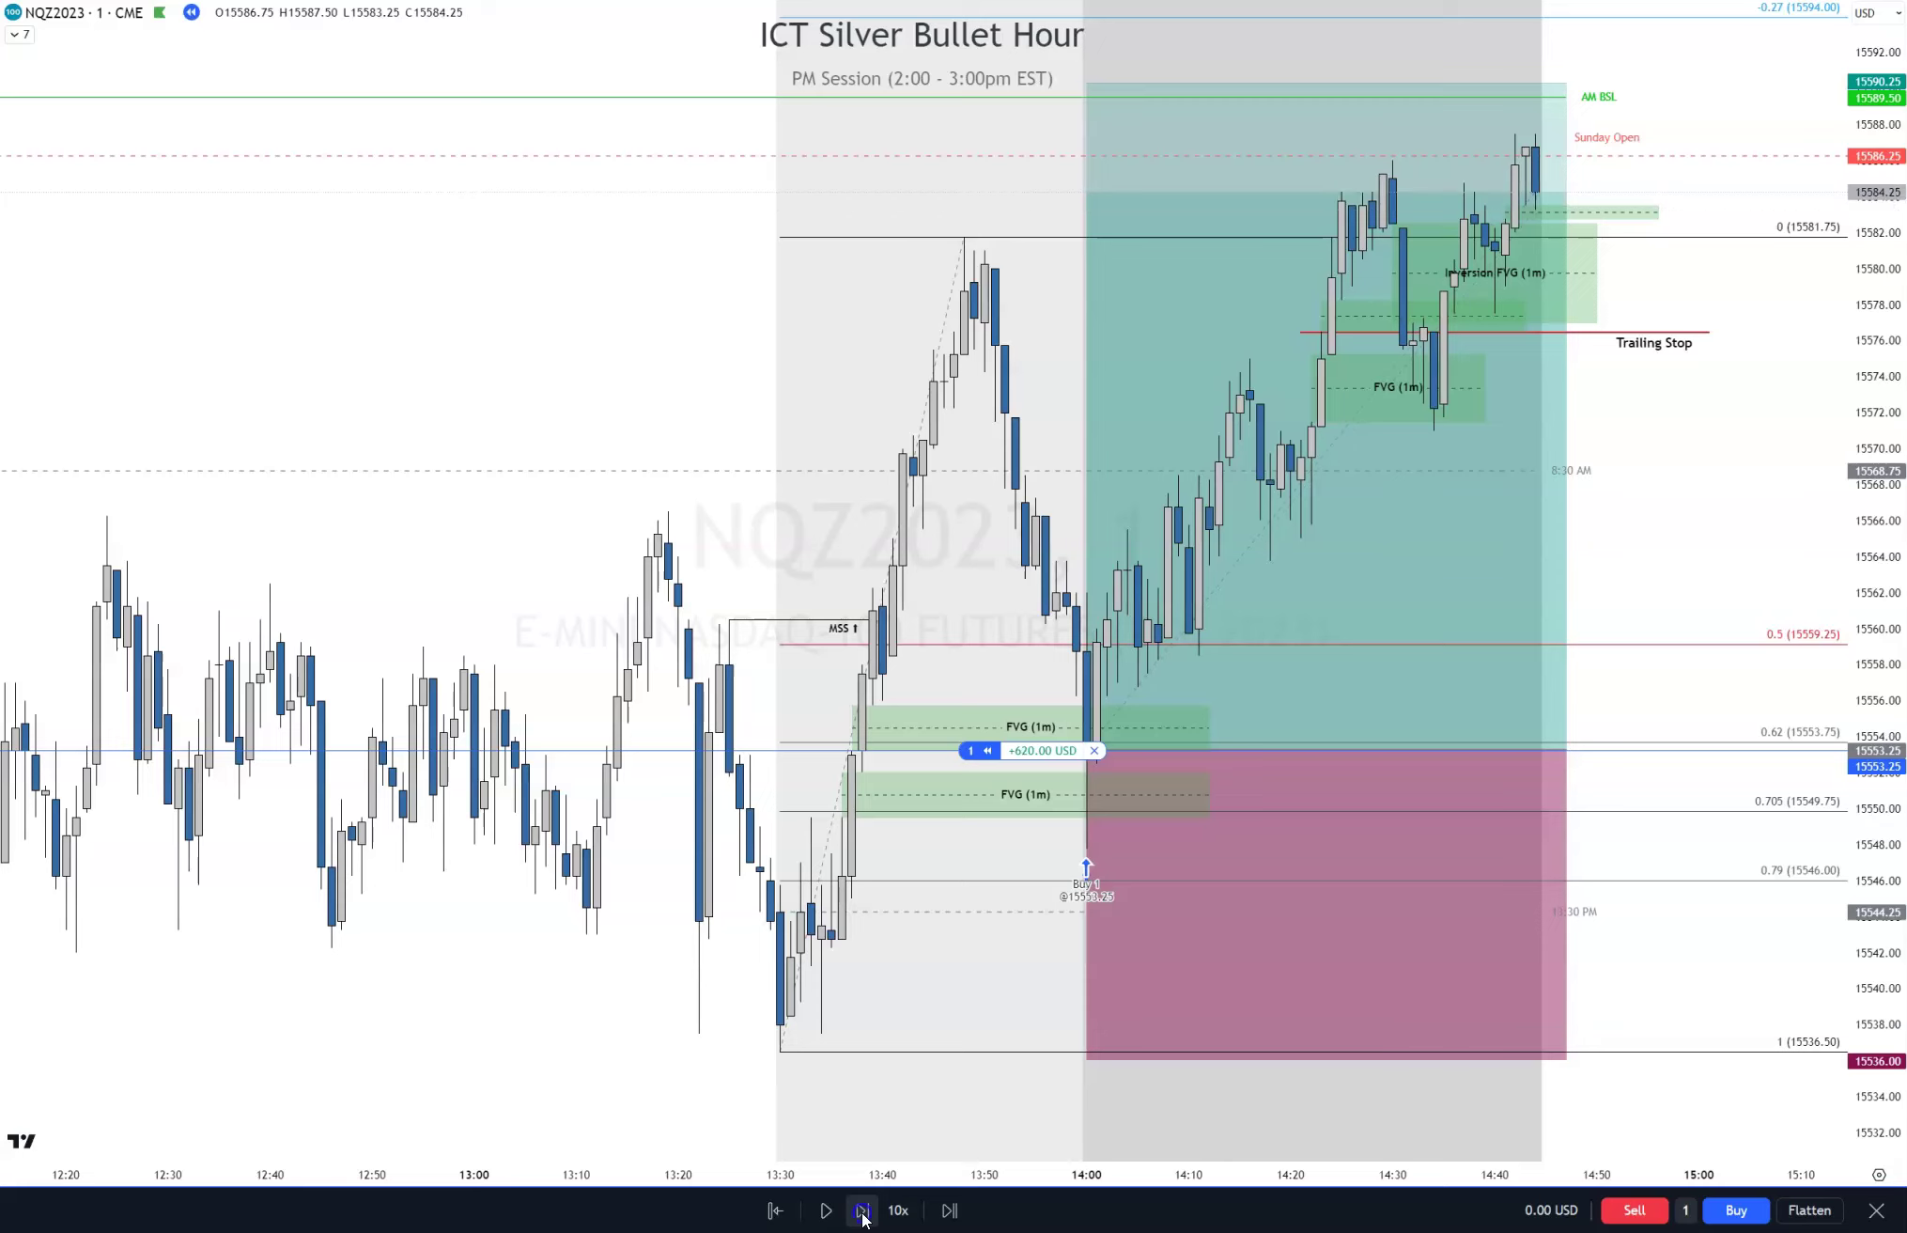
click(862, 1212)
click(861, 1212)
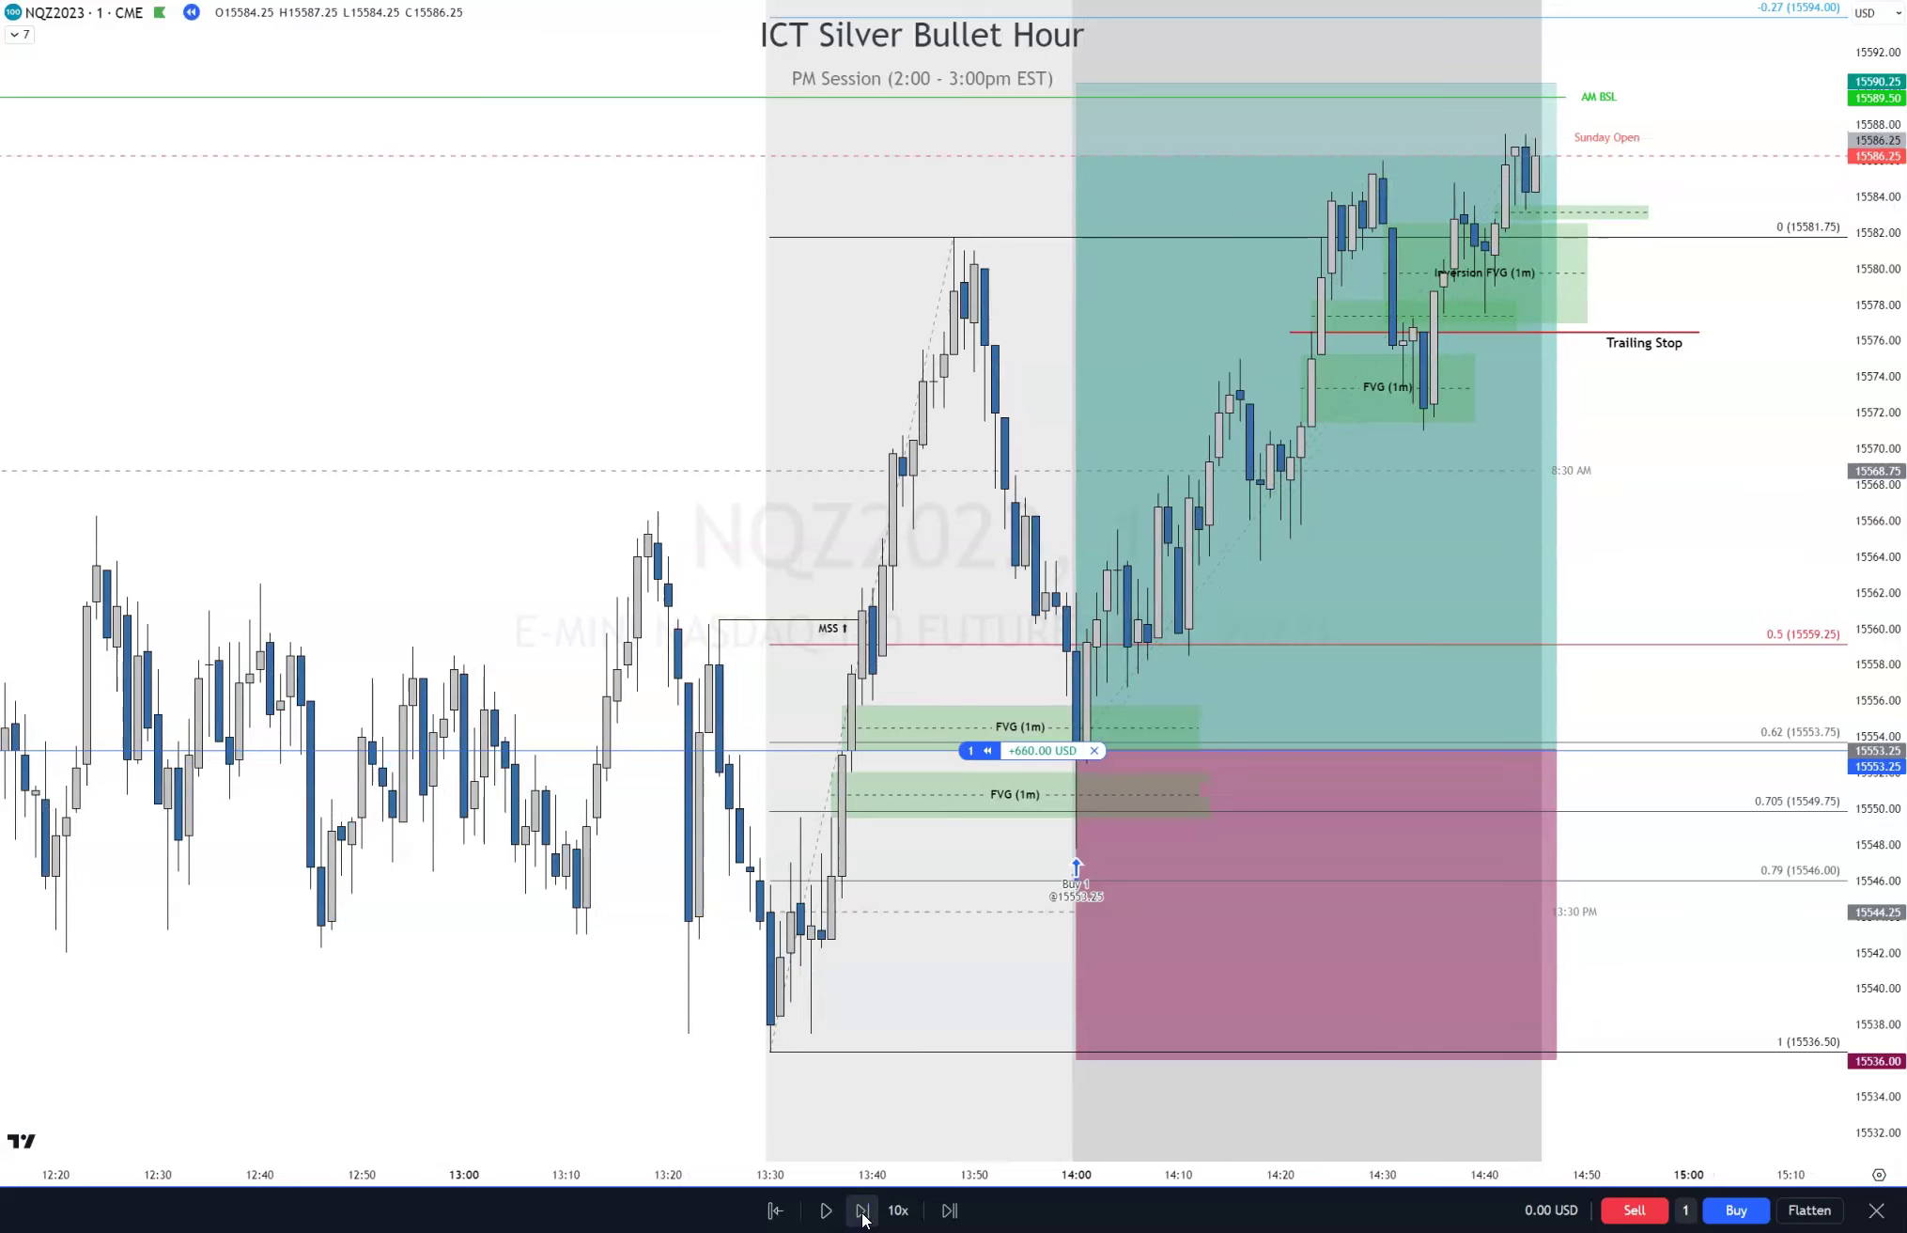
click(861, 1212)
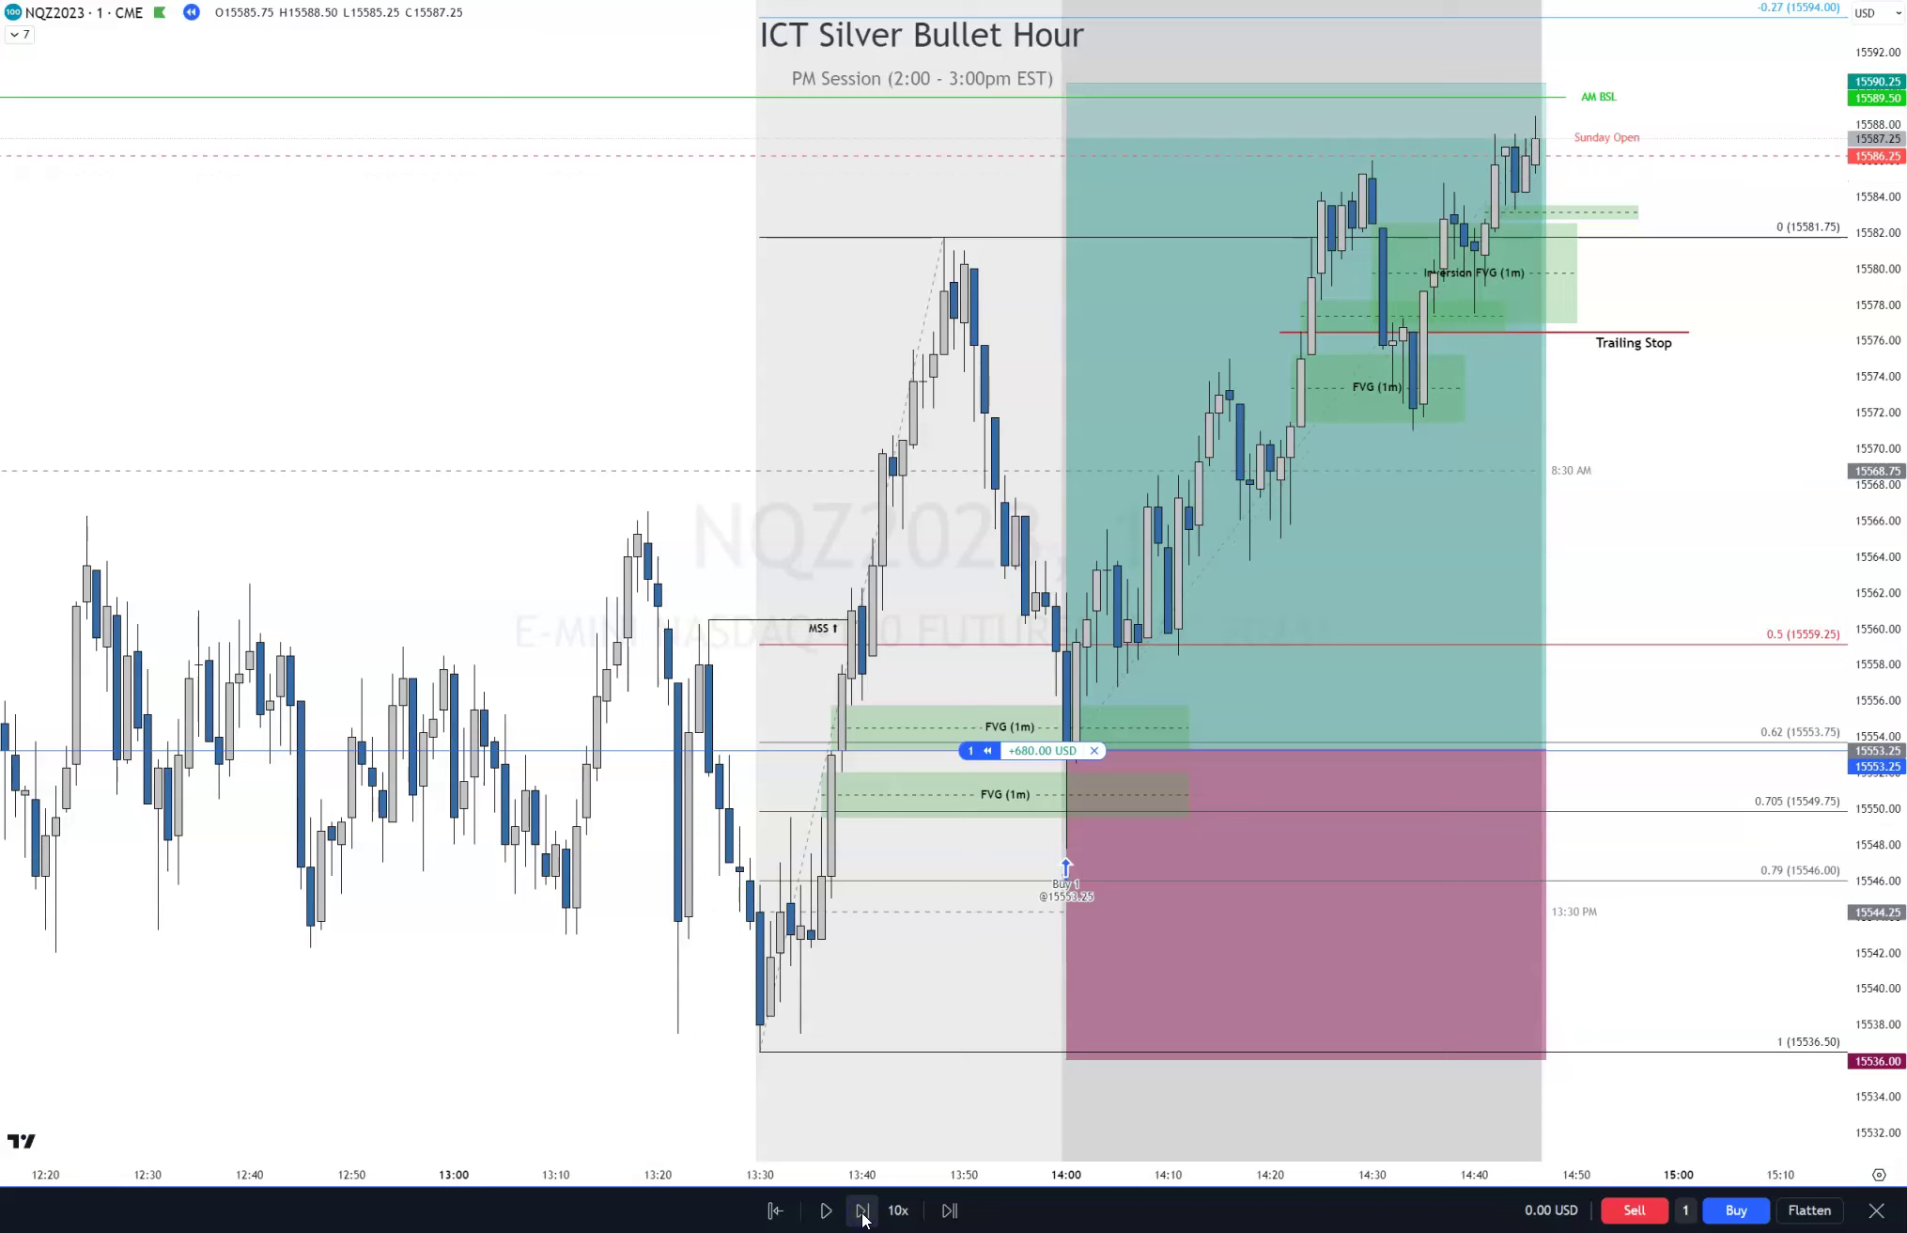
Step the replay forward to the 14:47 candle and examine it against the -OB zone and the green gap zones below
click(862, 1212)
click(862, 1212)
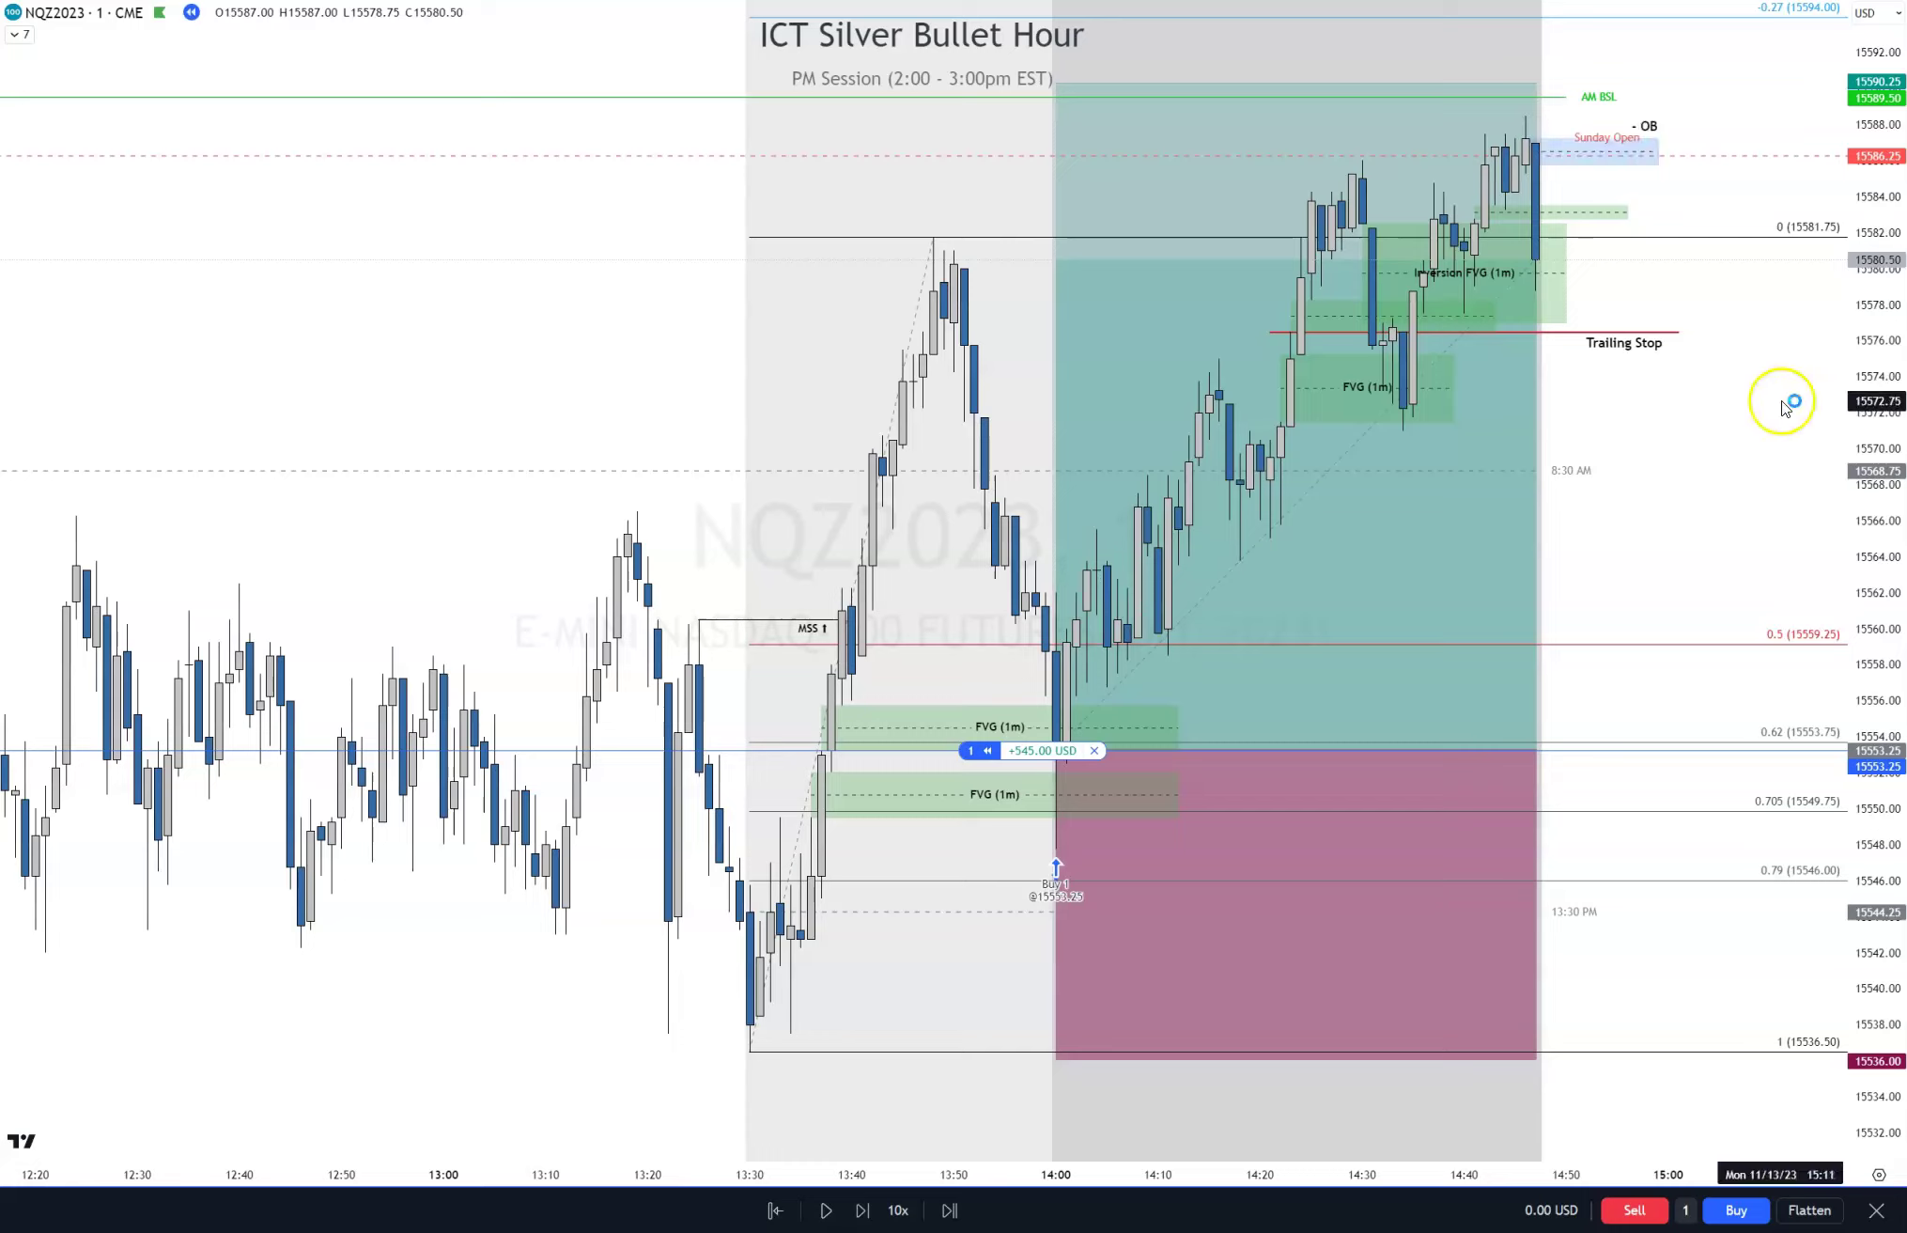
click(1566, 164)
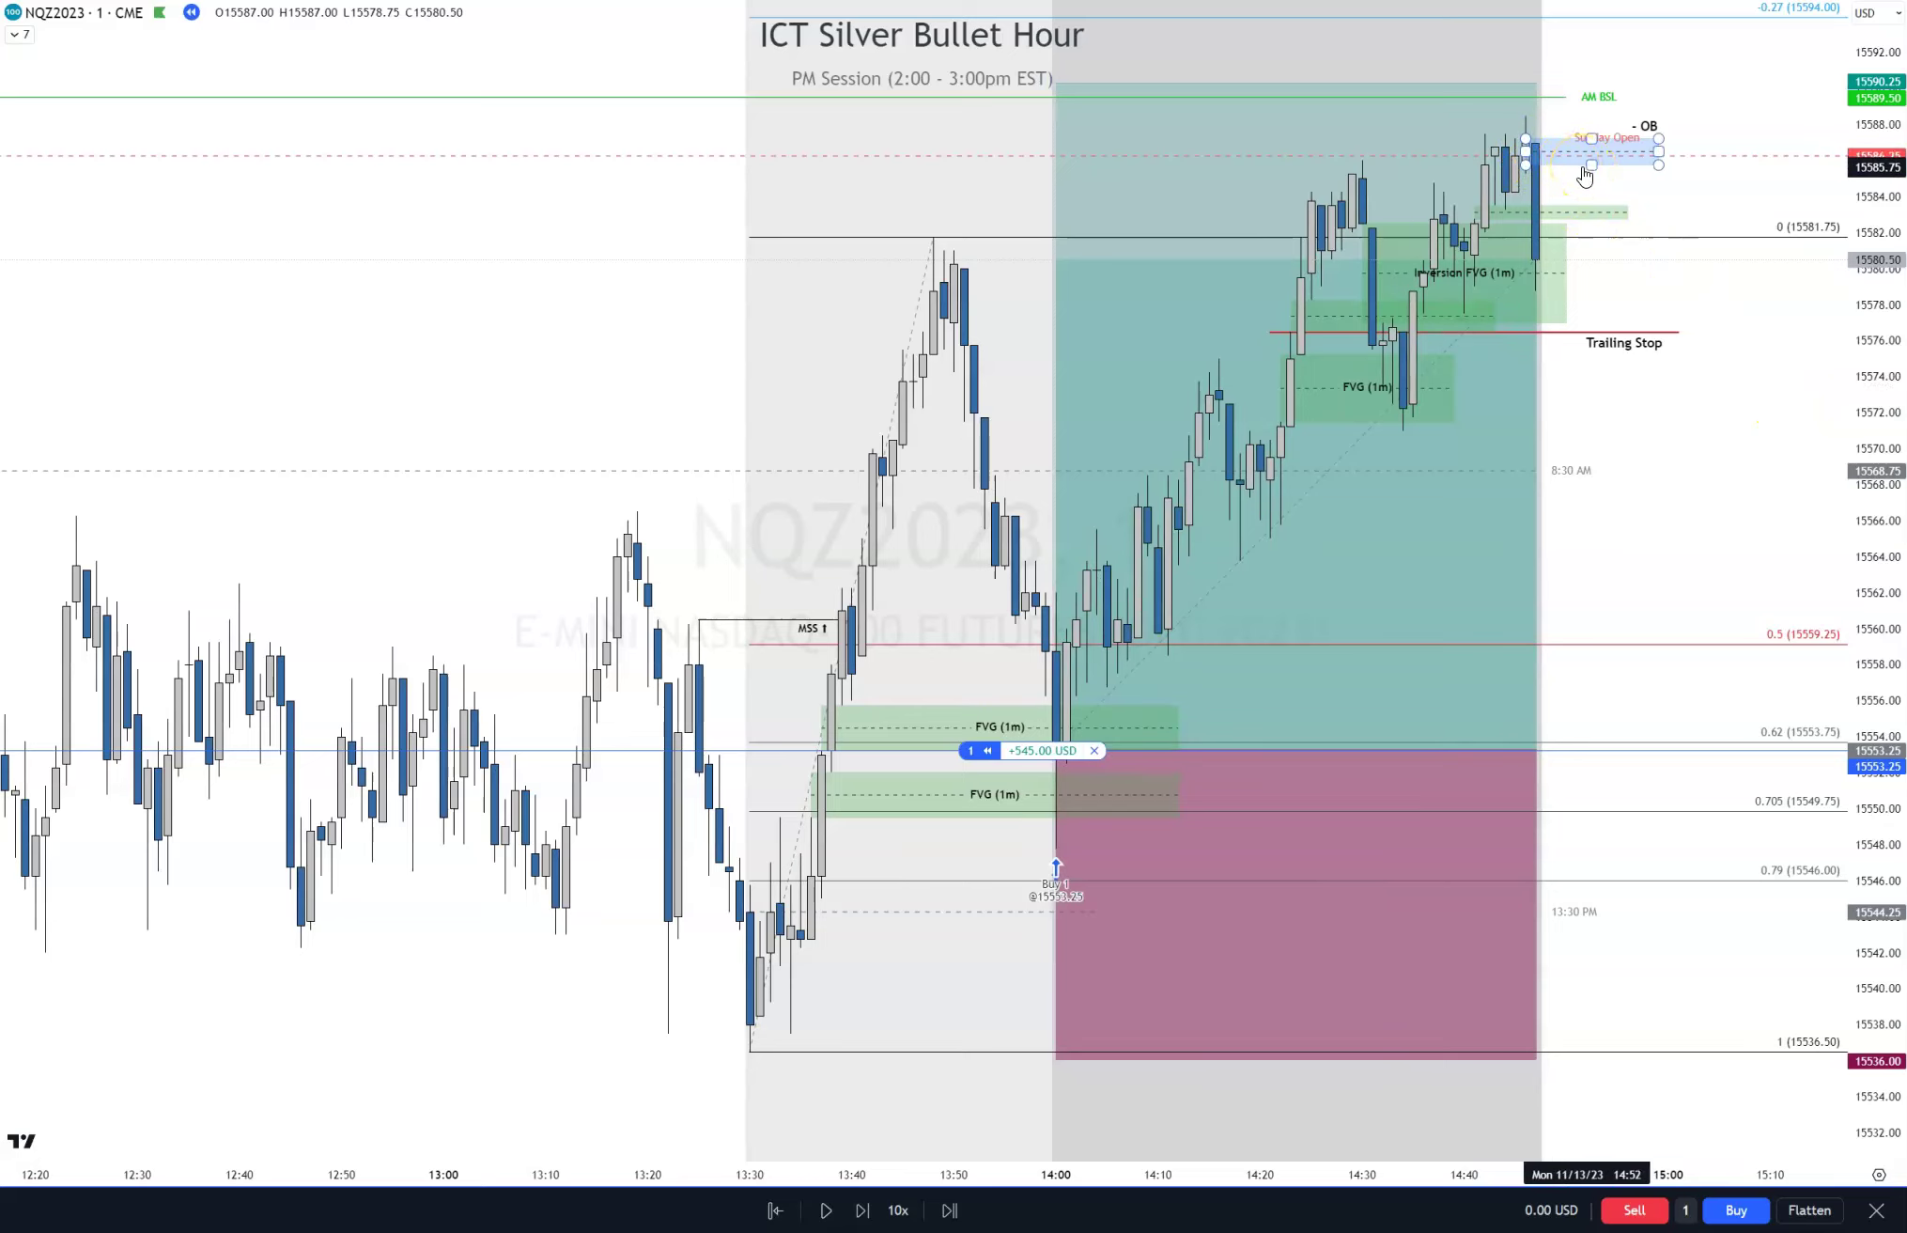
click(1630, 276)
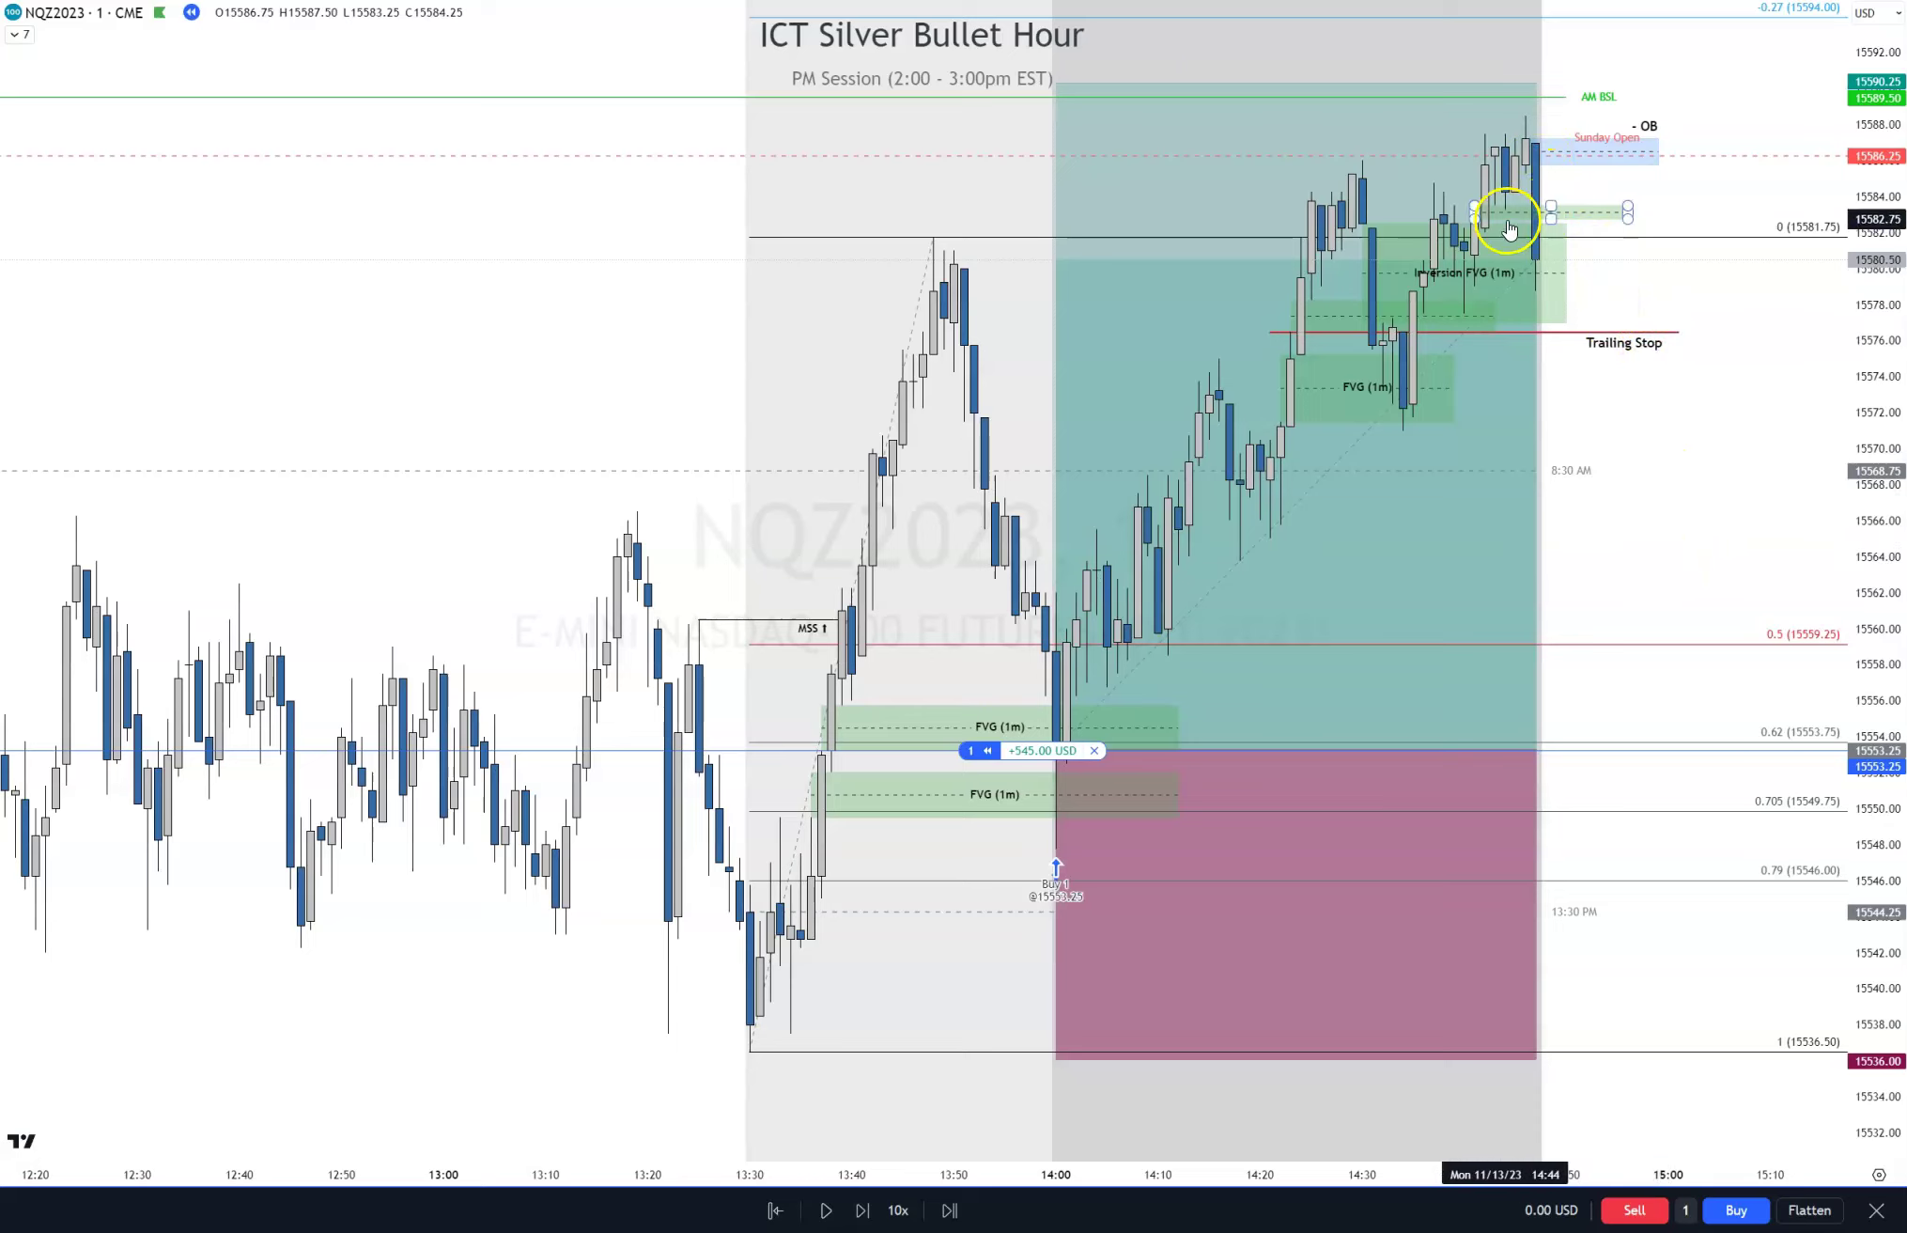
click(1510, 187)
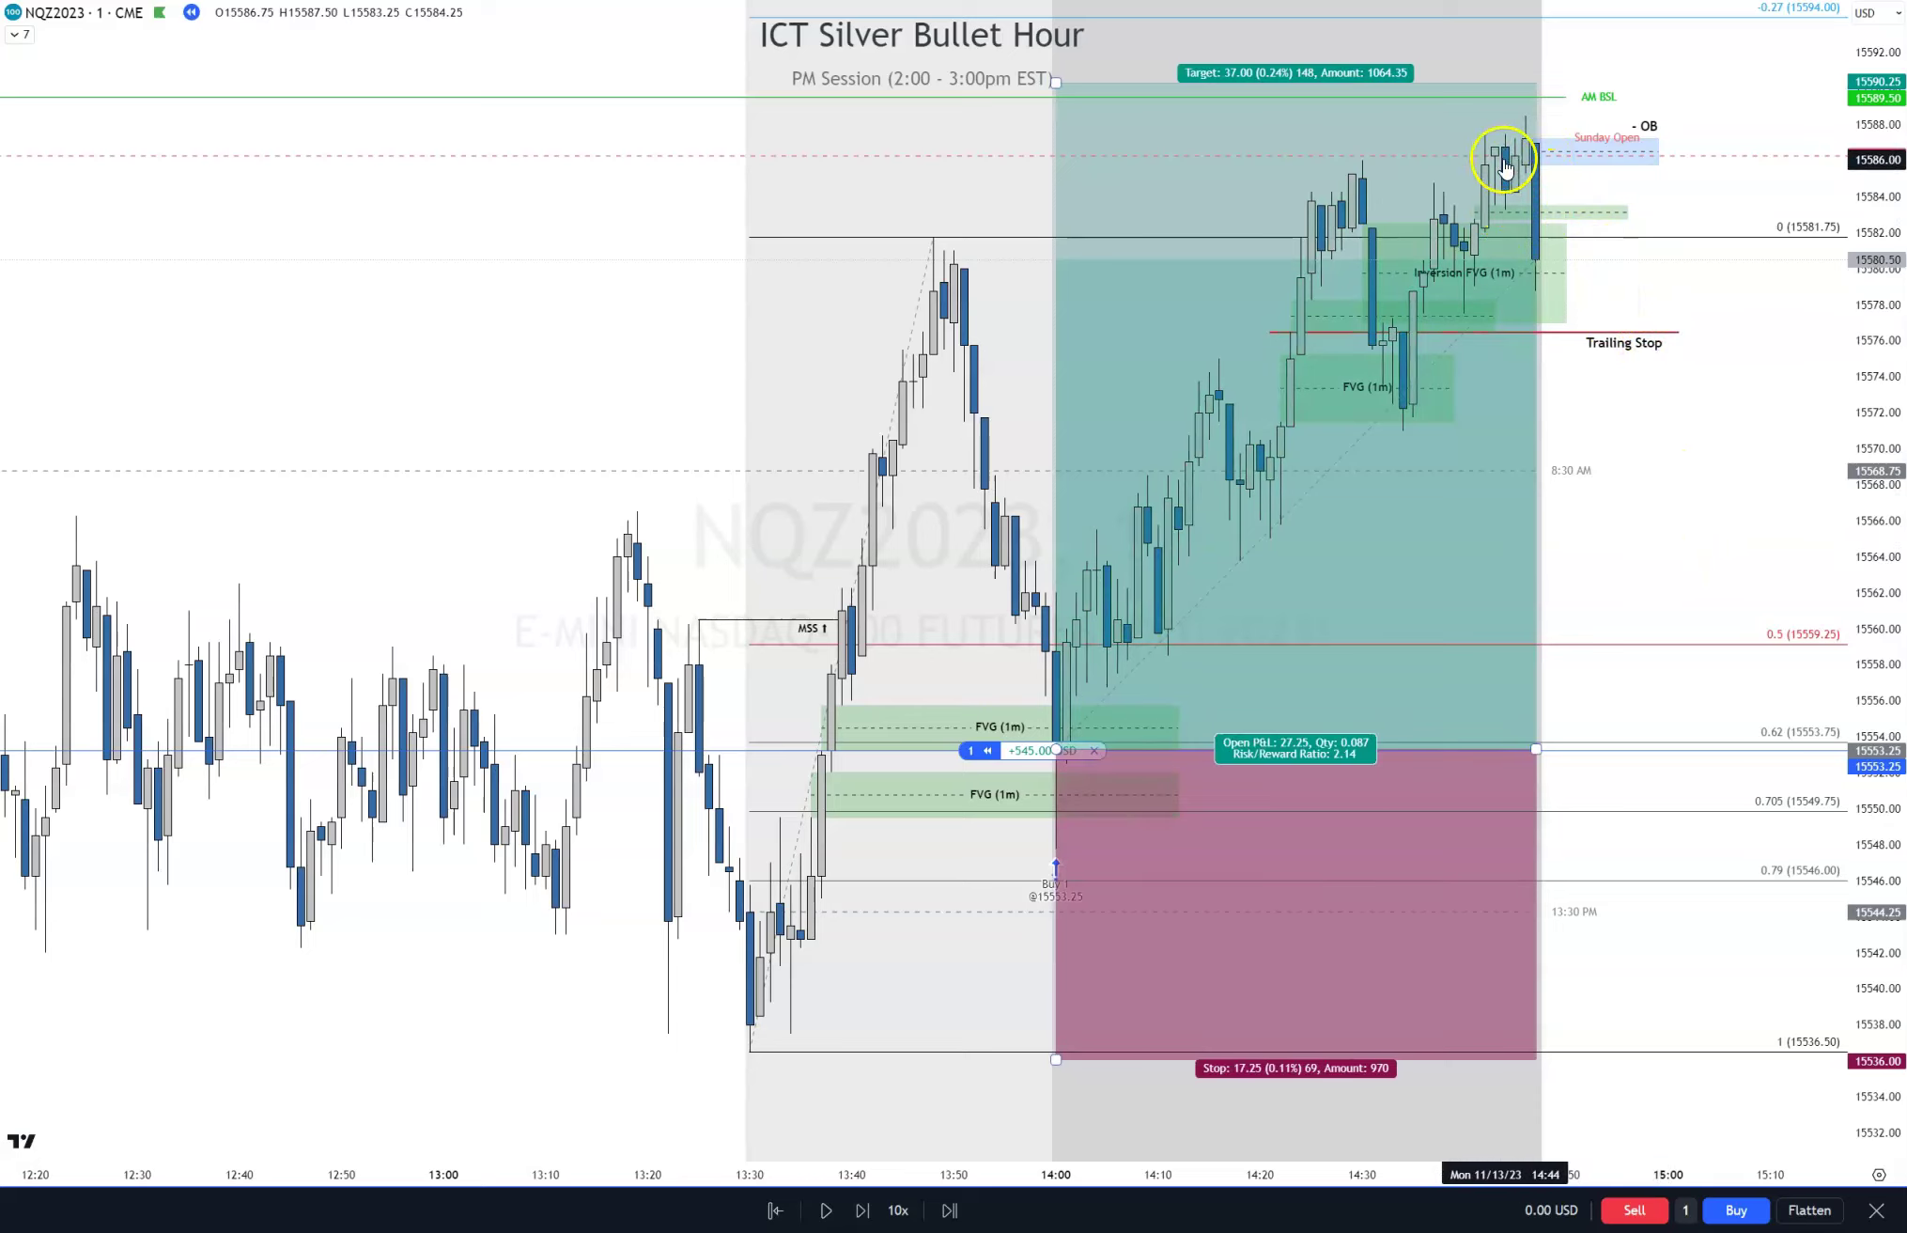
click(1524, 134)
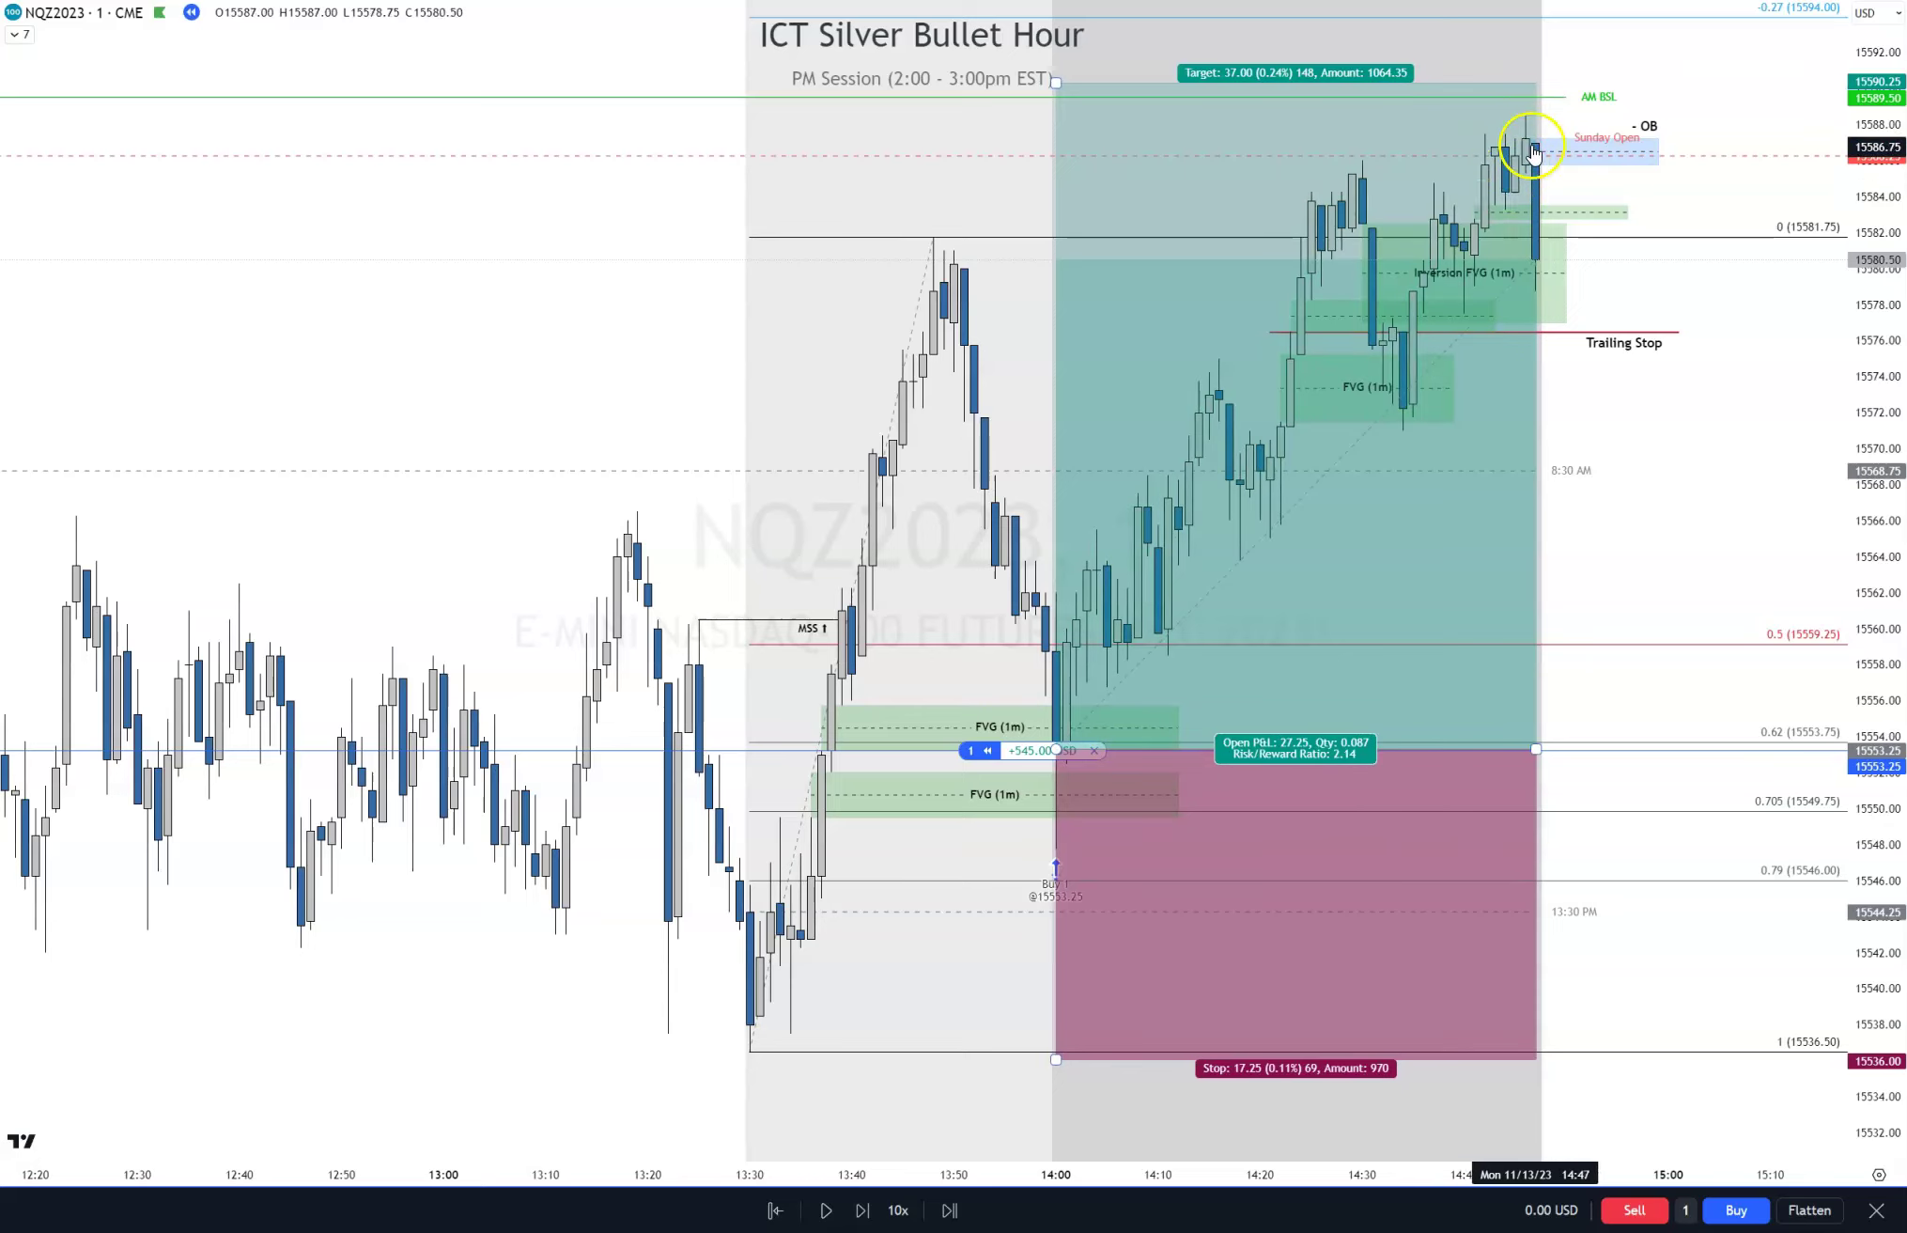
click(1529, 231)
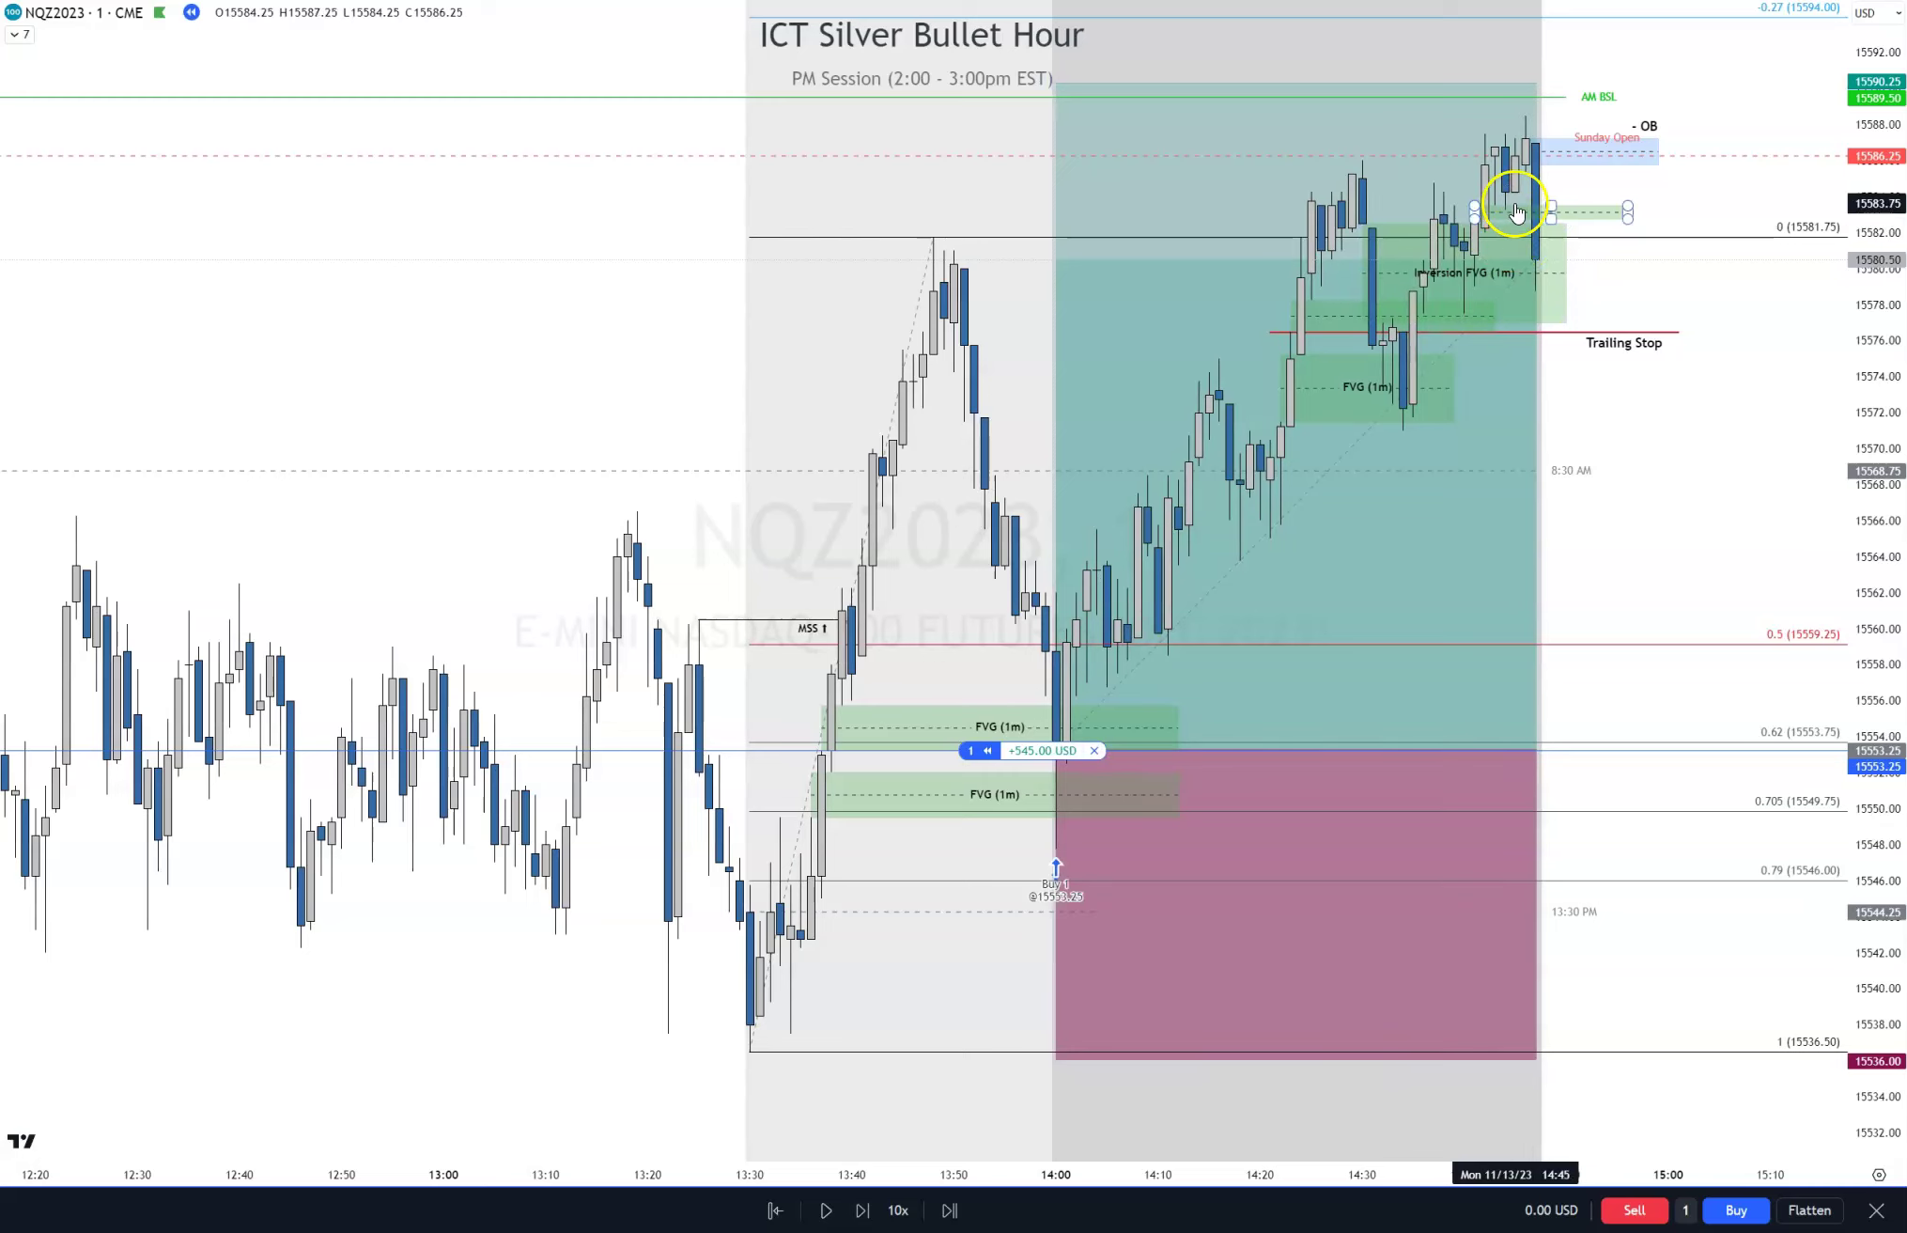
click(1471, 258)
click(1575, 264)
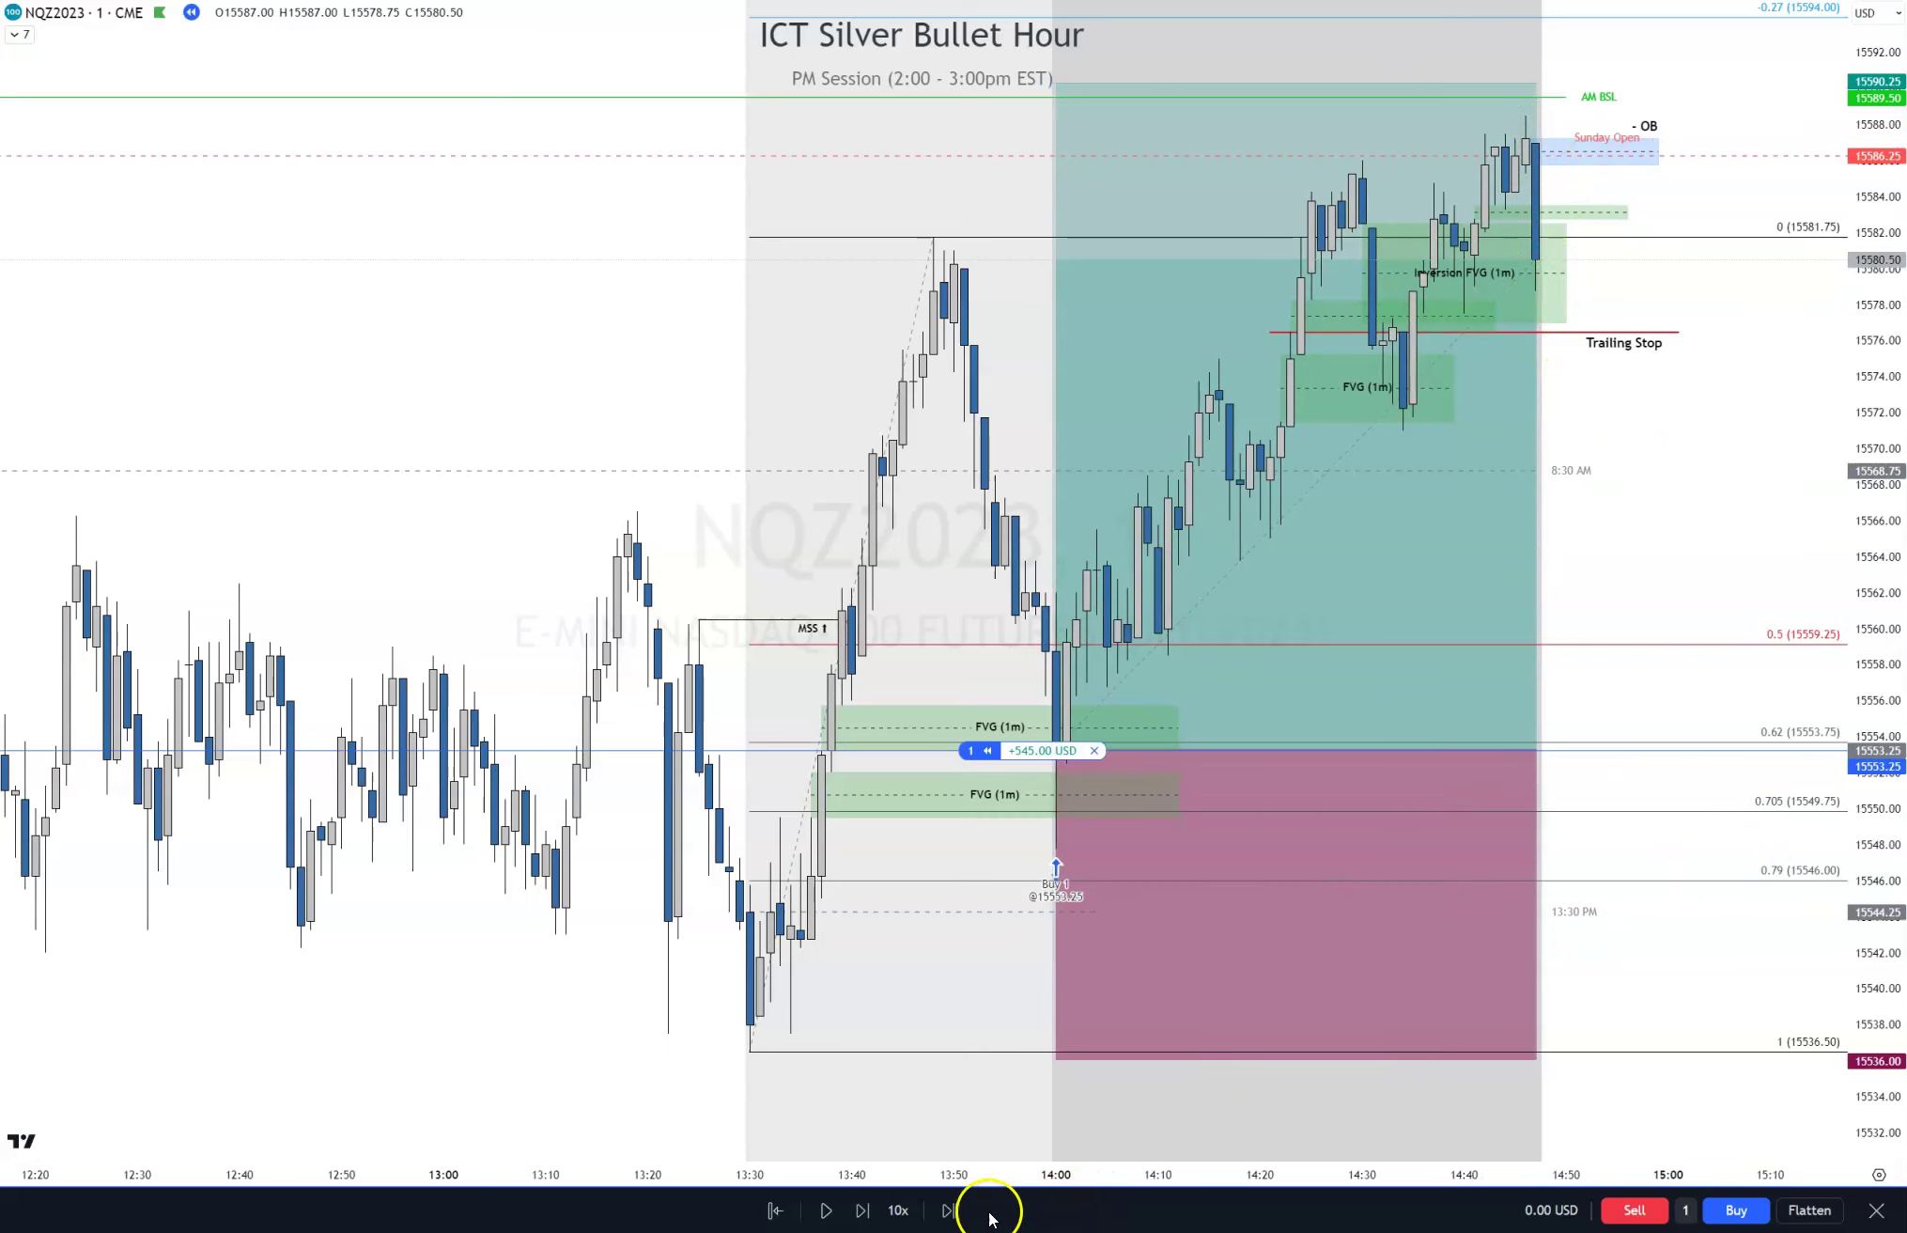
Advance the replay to the 14:48 candle and flatten the open long position
click(862, 1210)
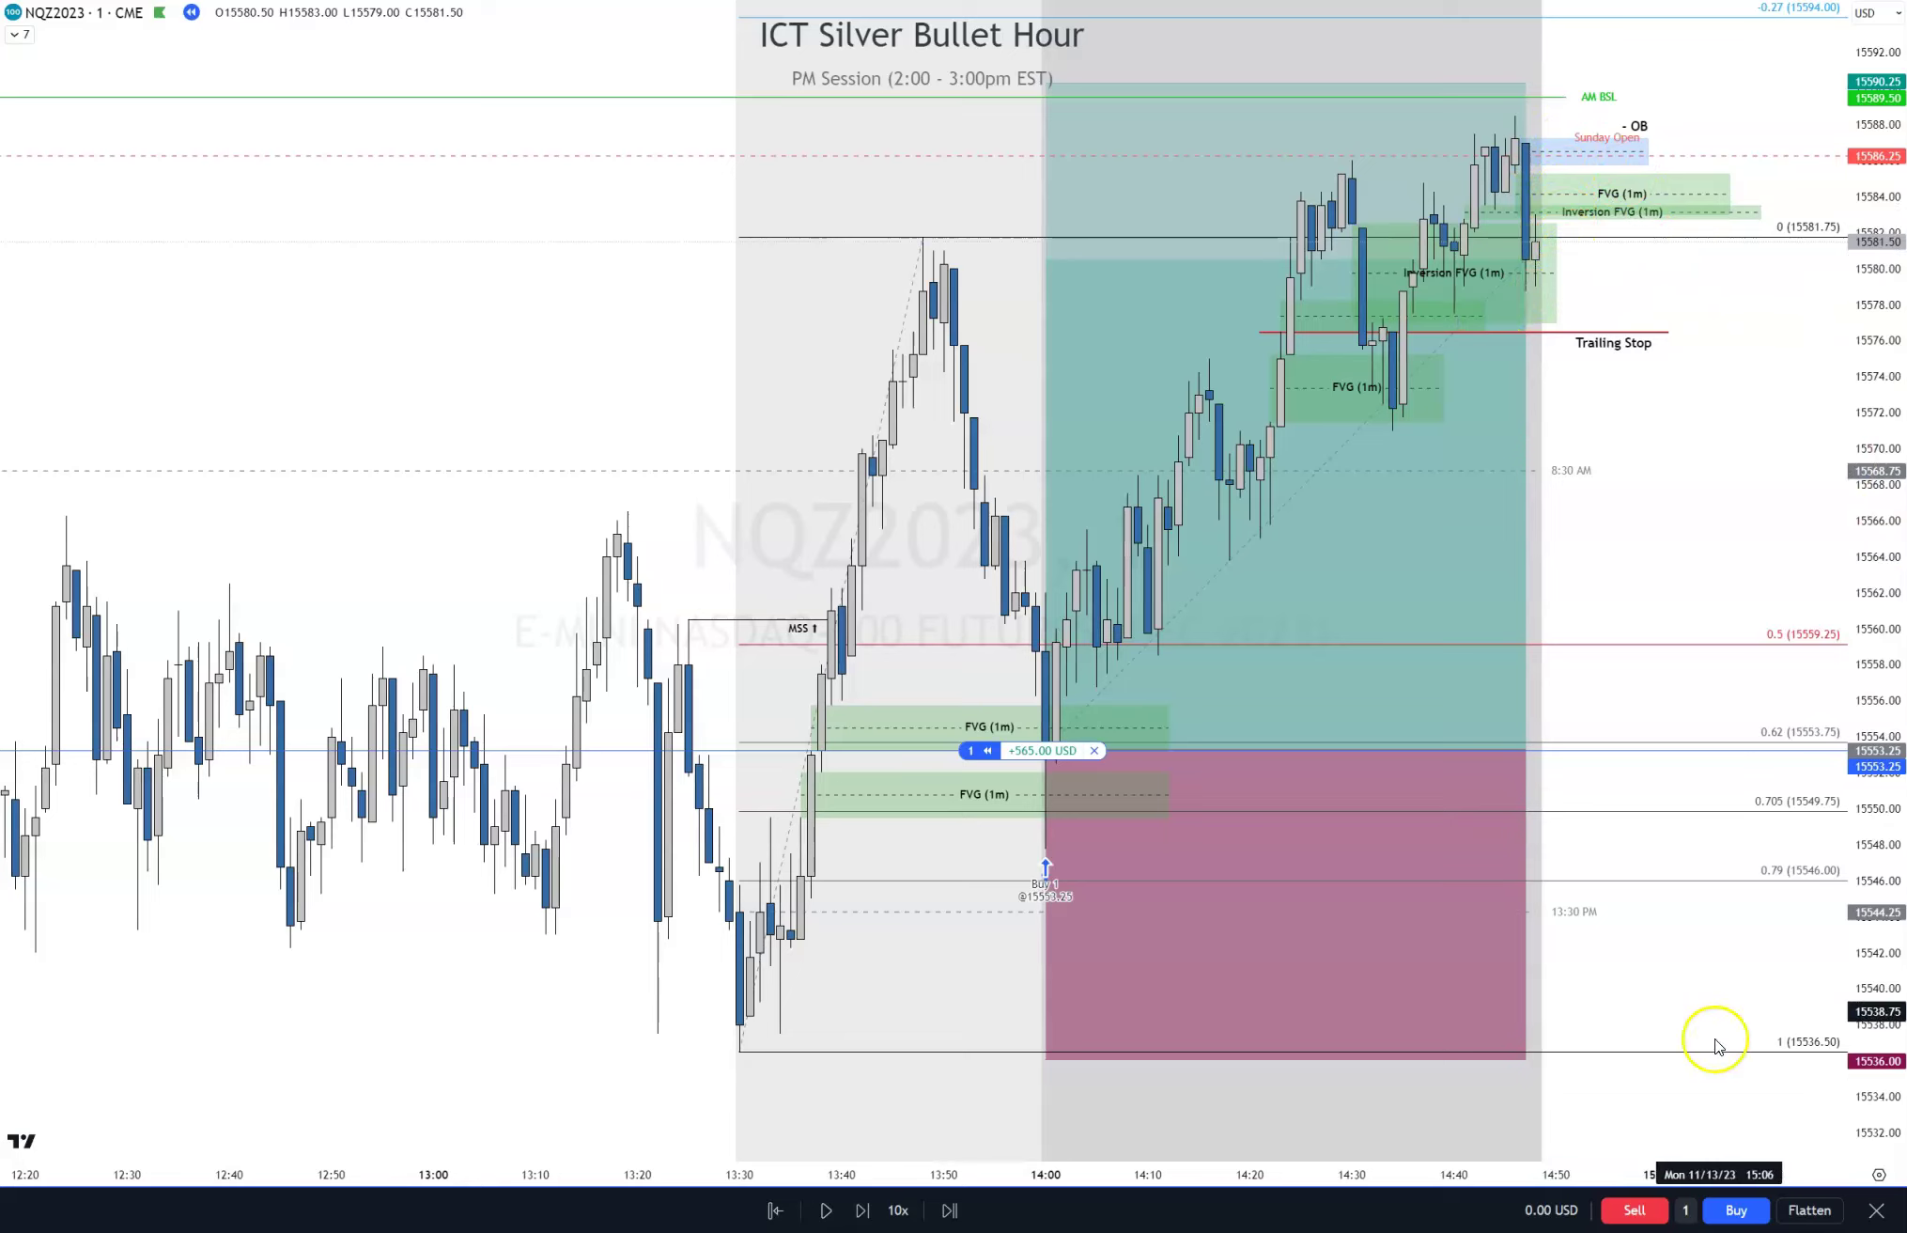
click(1813, 1211)
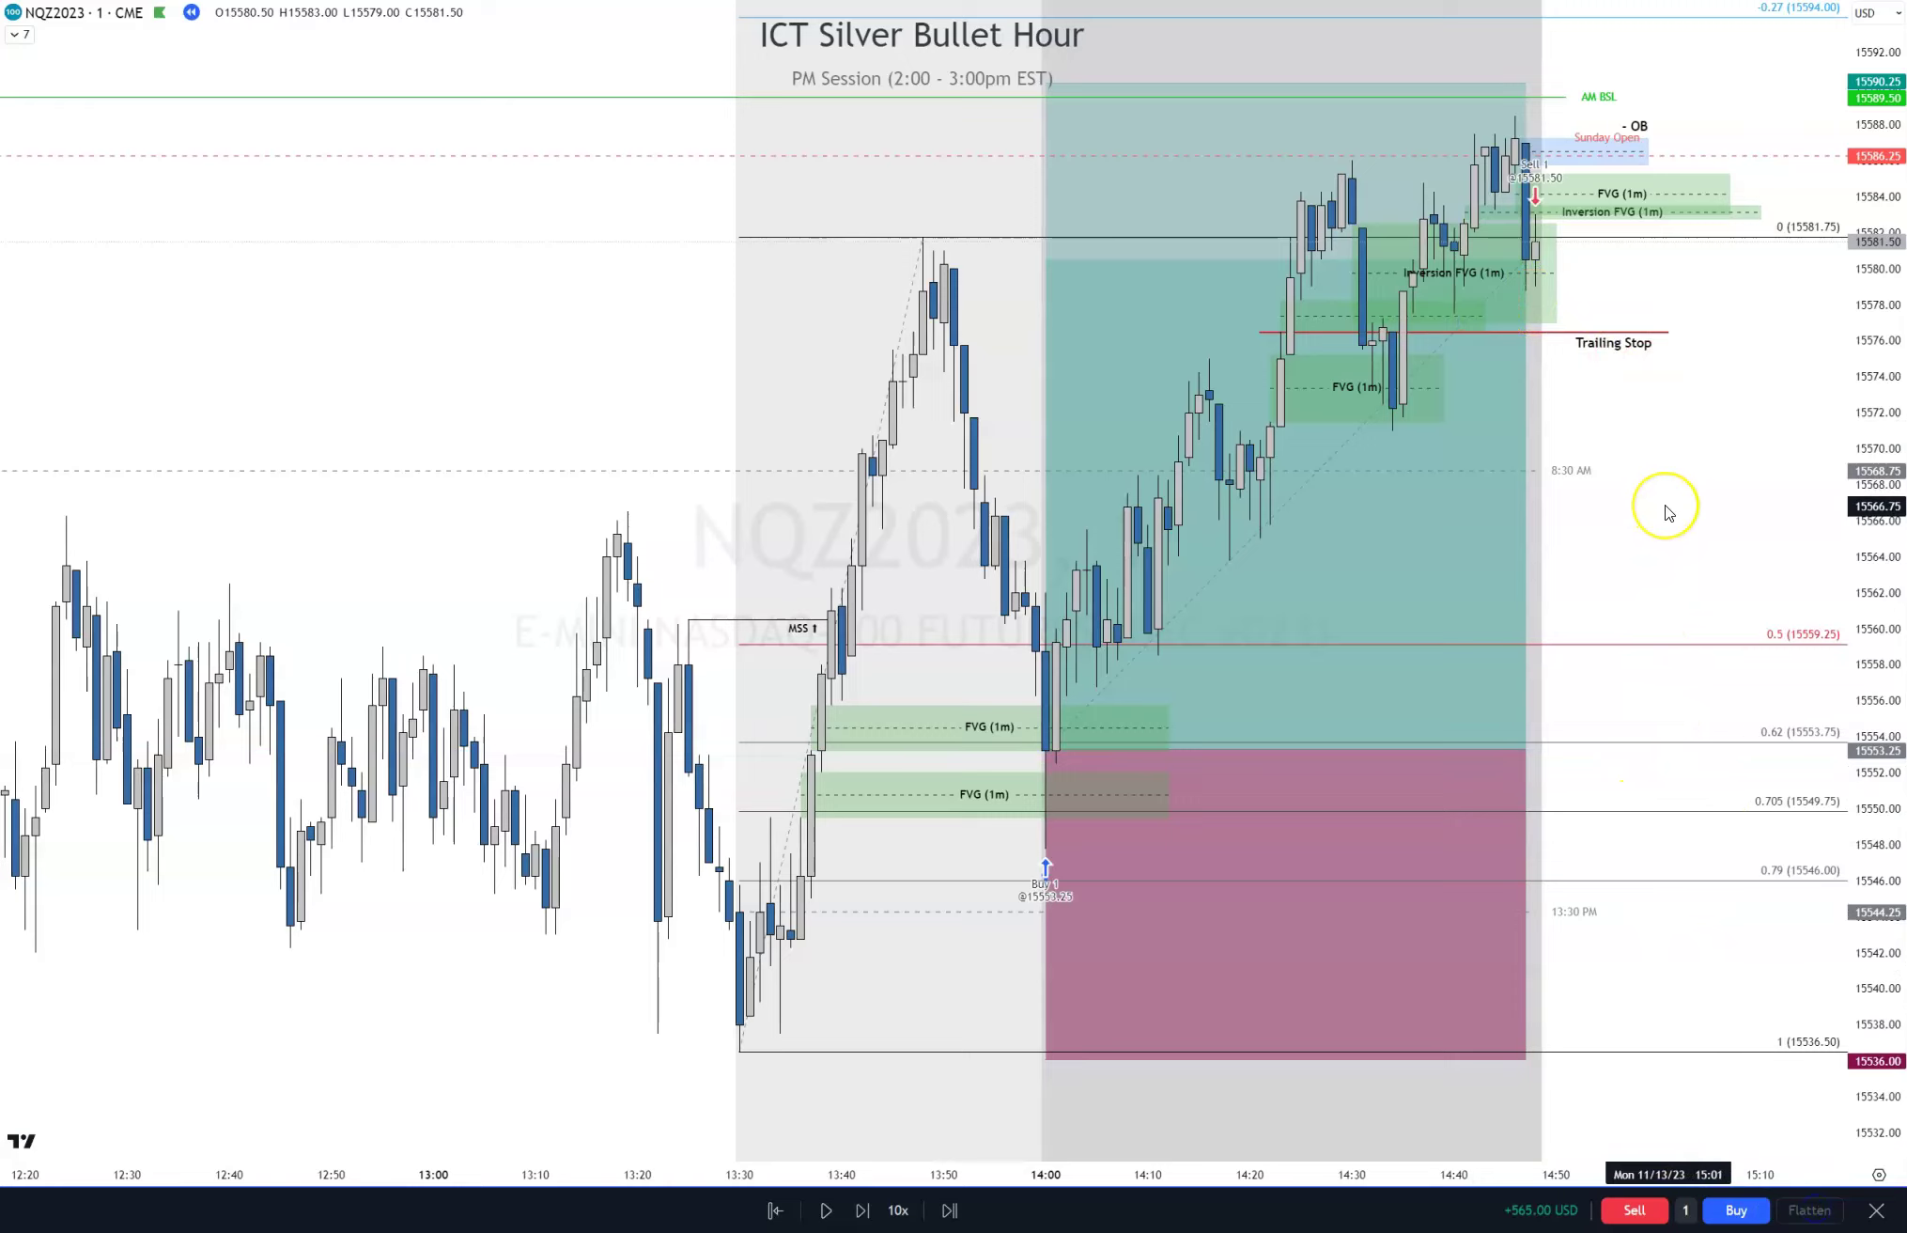
Delete the red Trailing Stop line from the chart
click(1636, 351)
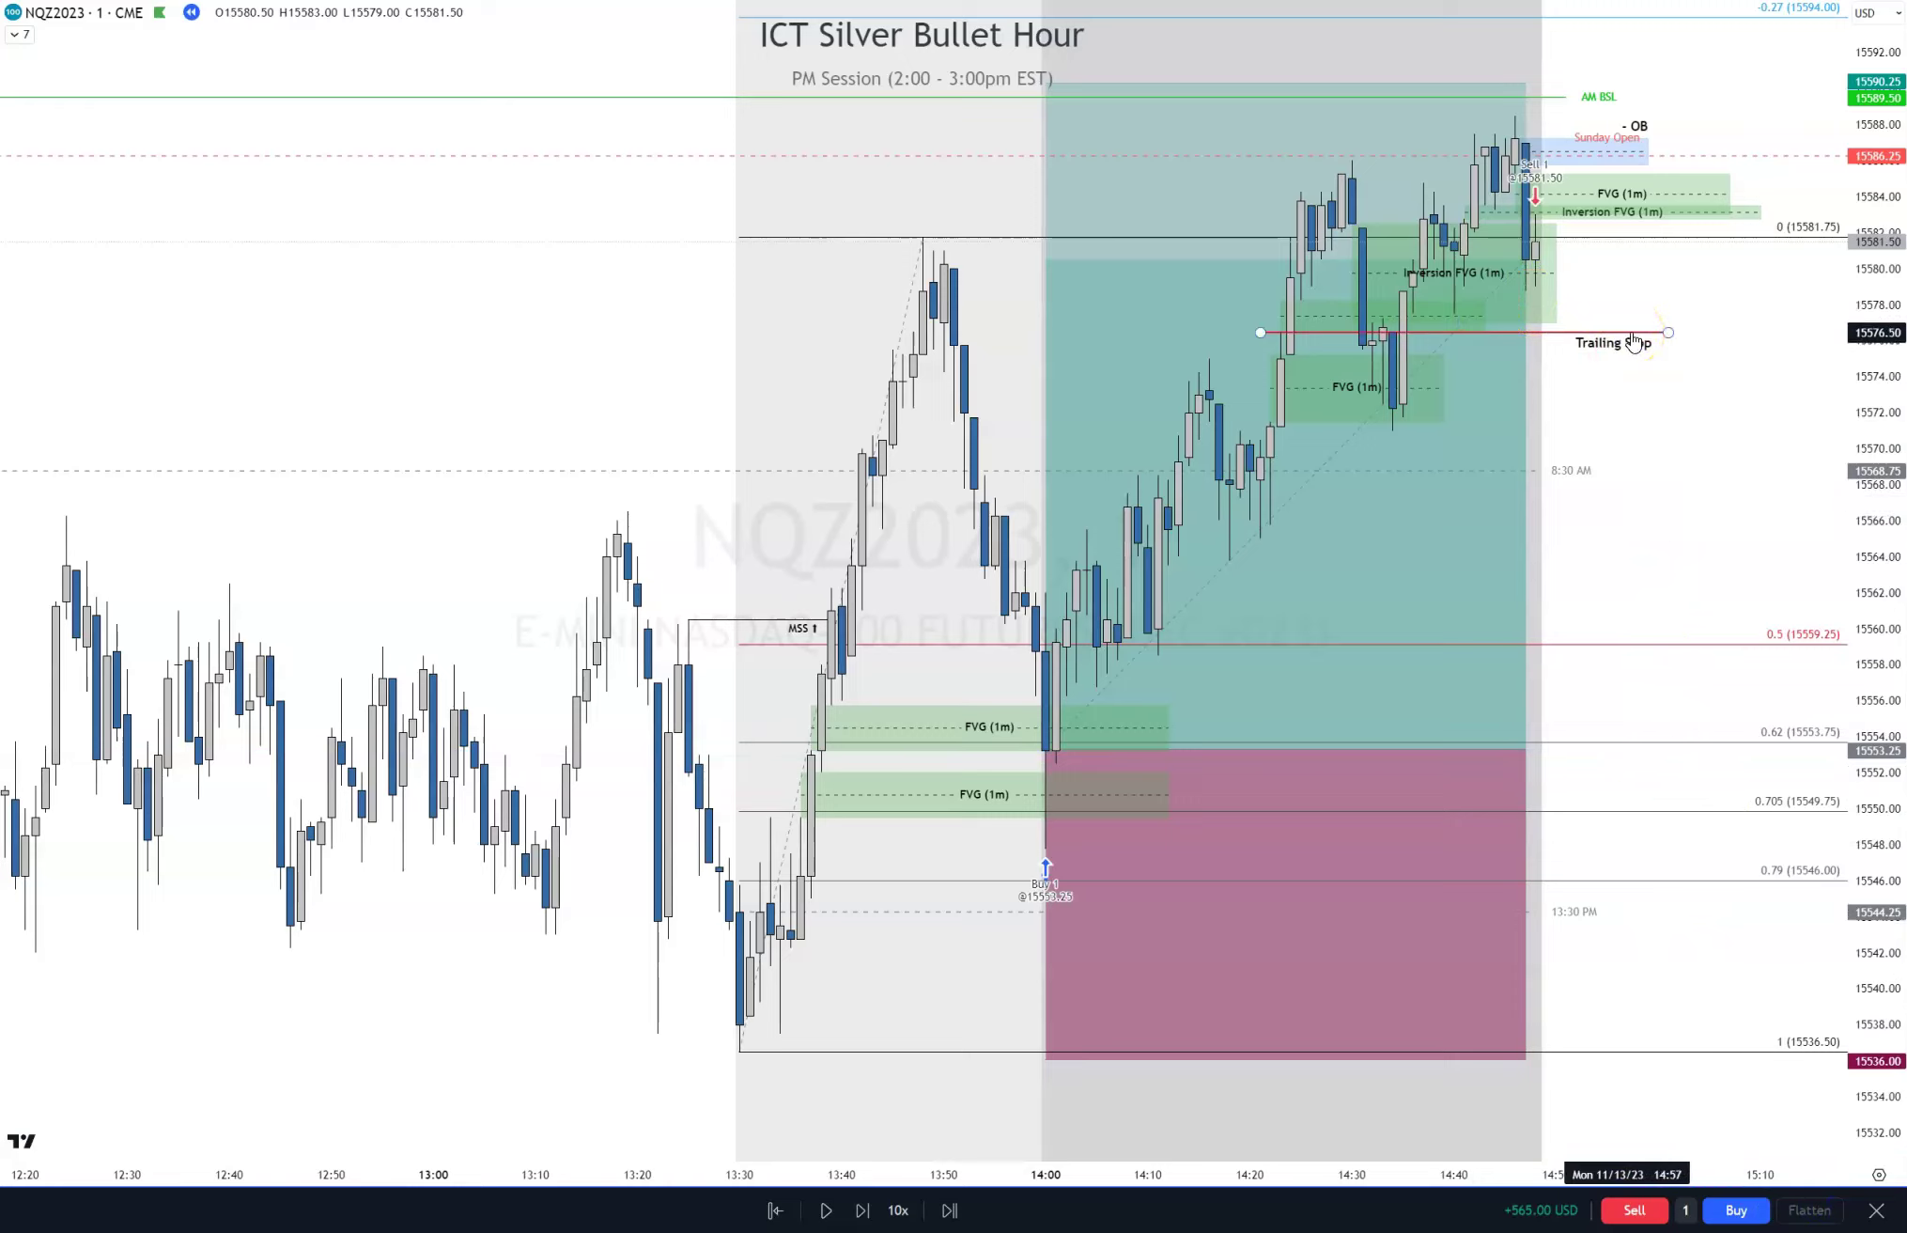
click(1576, 264)
click(1535, 252)
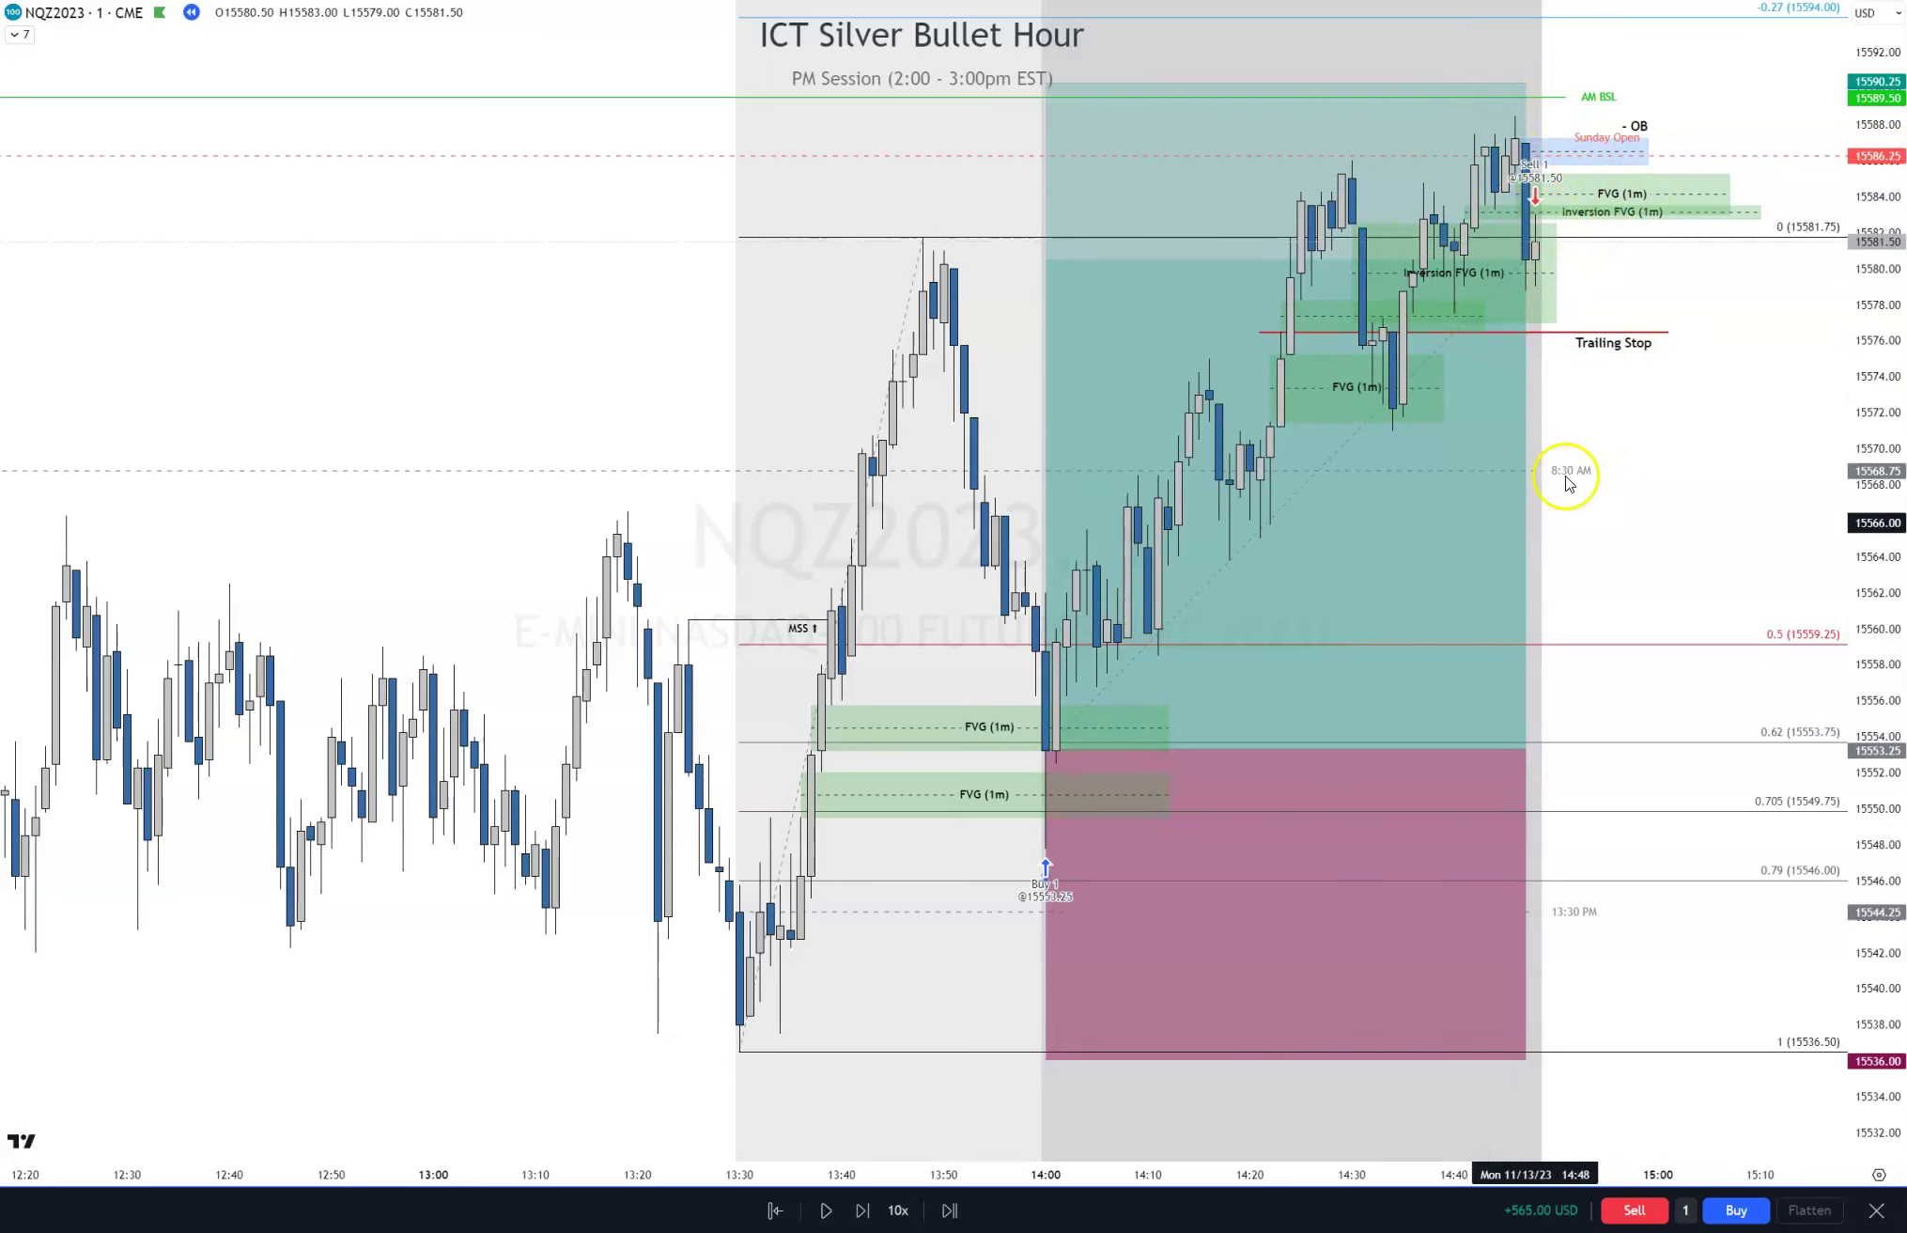
click(1600, 334)
key(Delete)
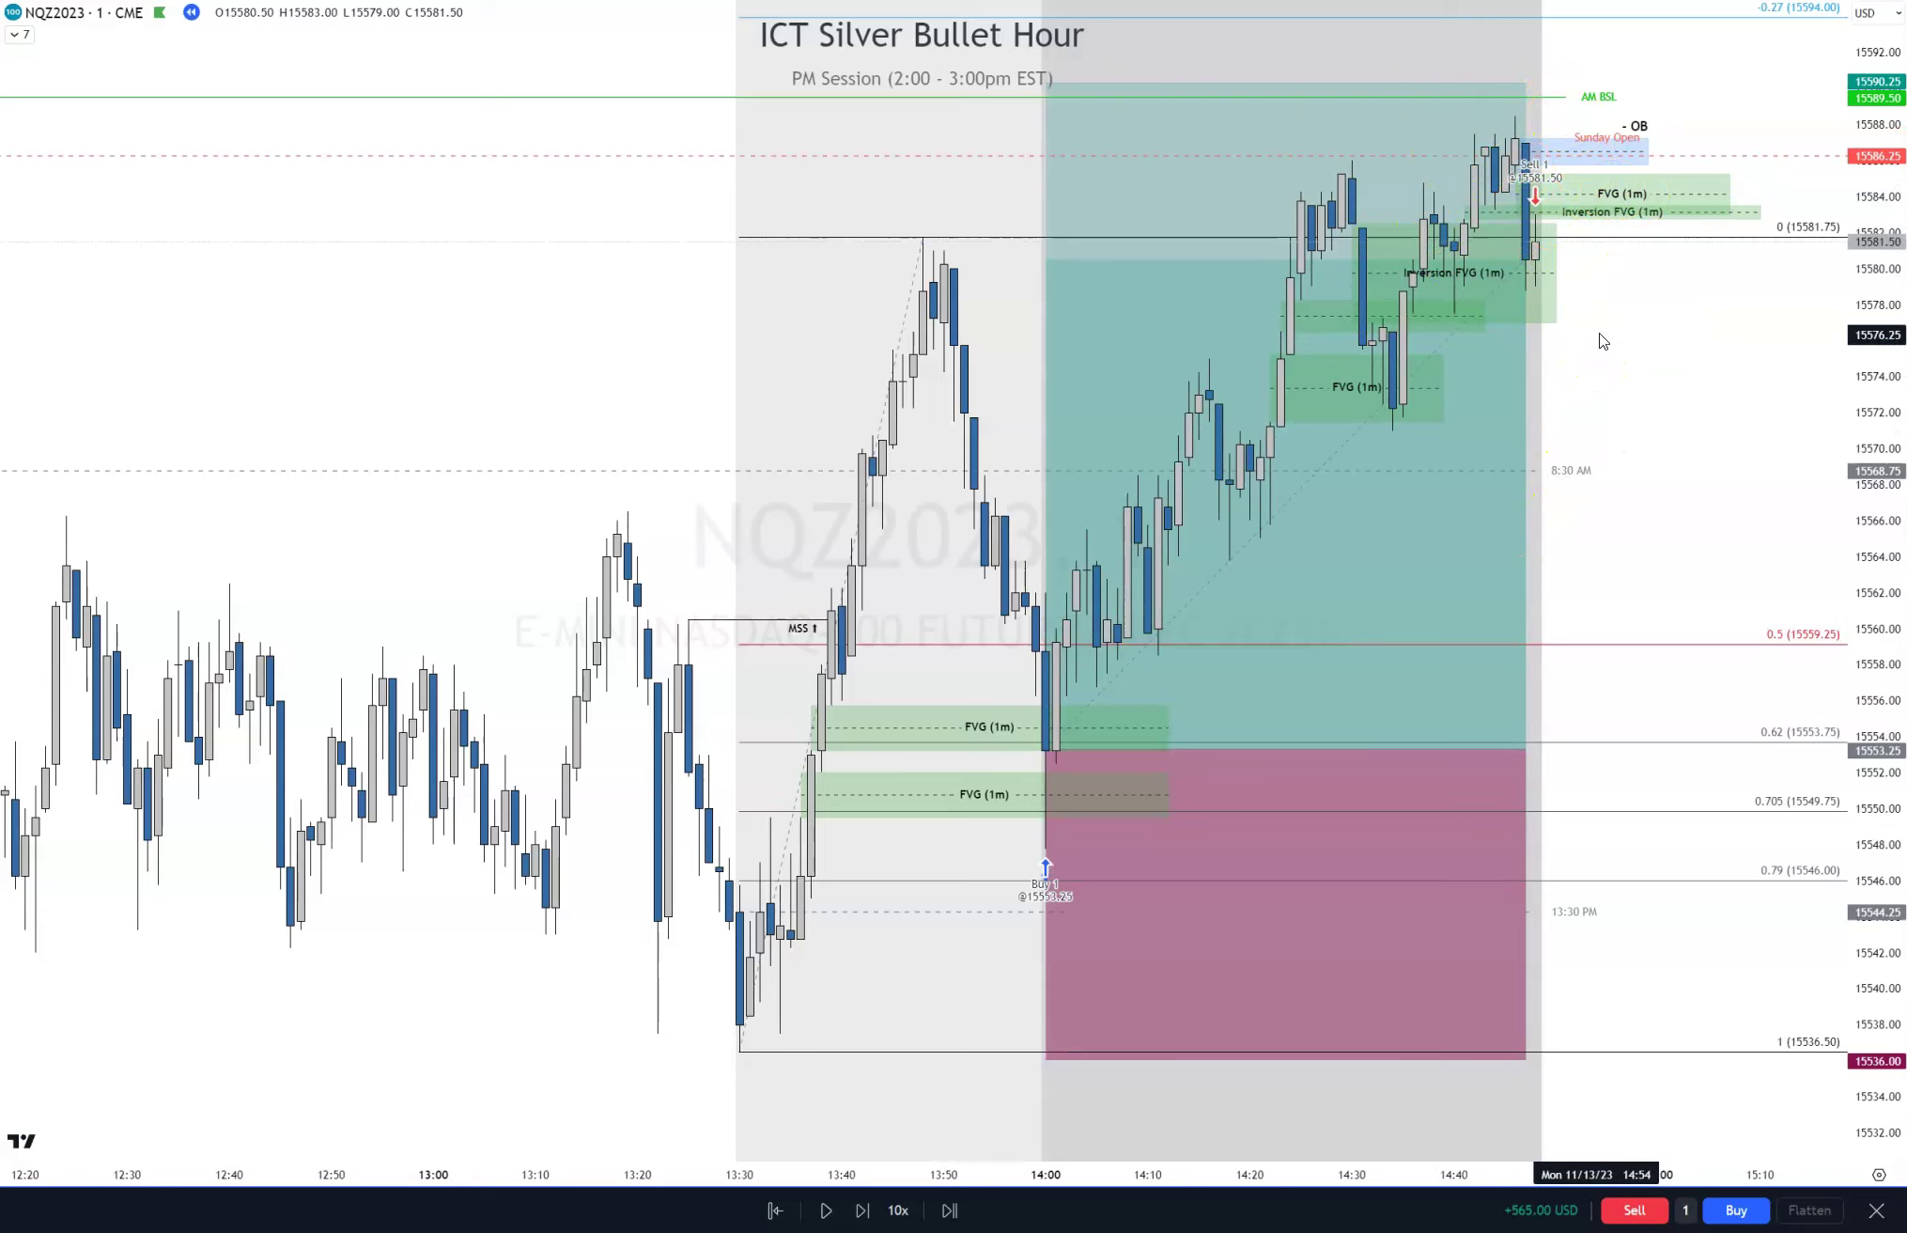
Advance the replay candle by candle past the end of the Silver Bullet hour to the 15:07 candle
click(863, 1210)
click(862, 1210)
click(863, 1210)
click(862, 1210)
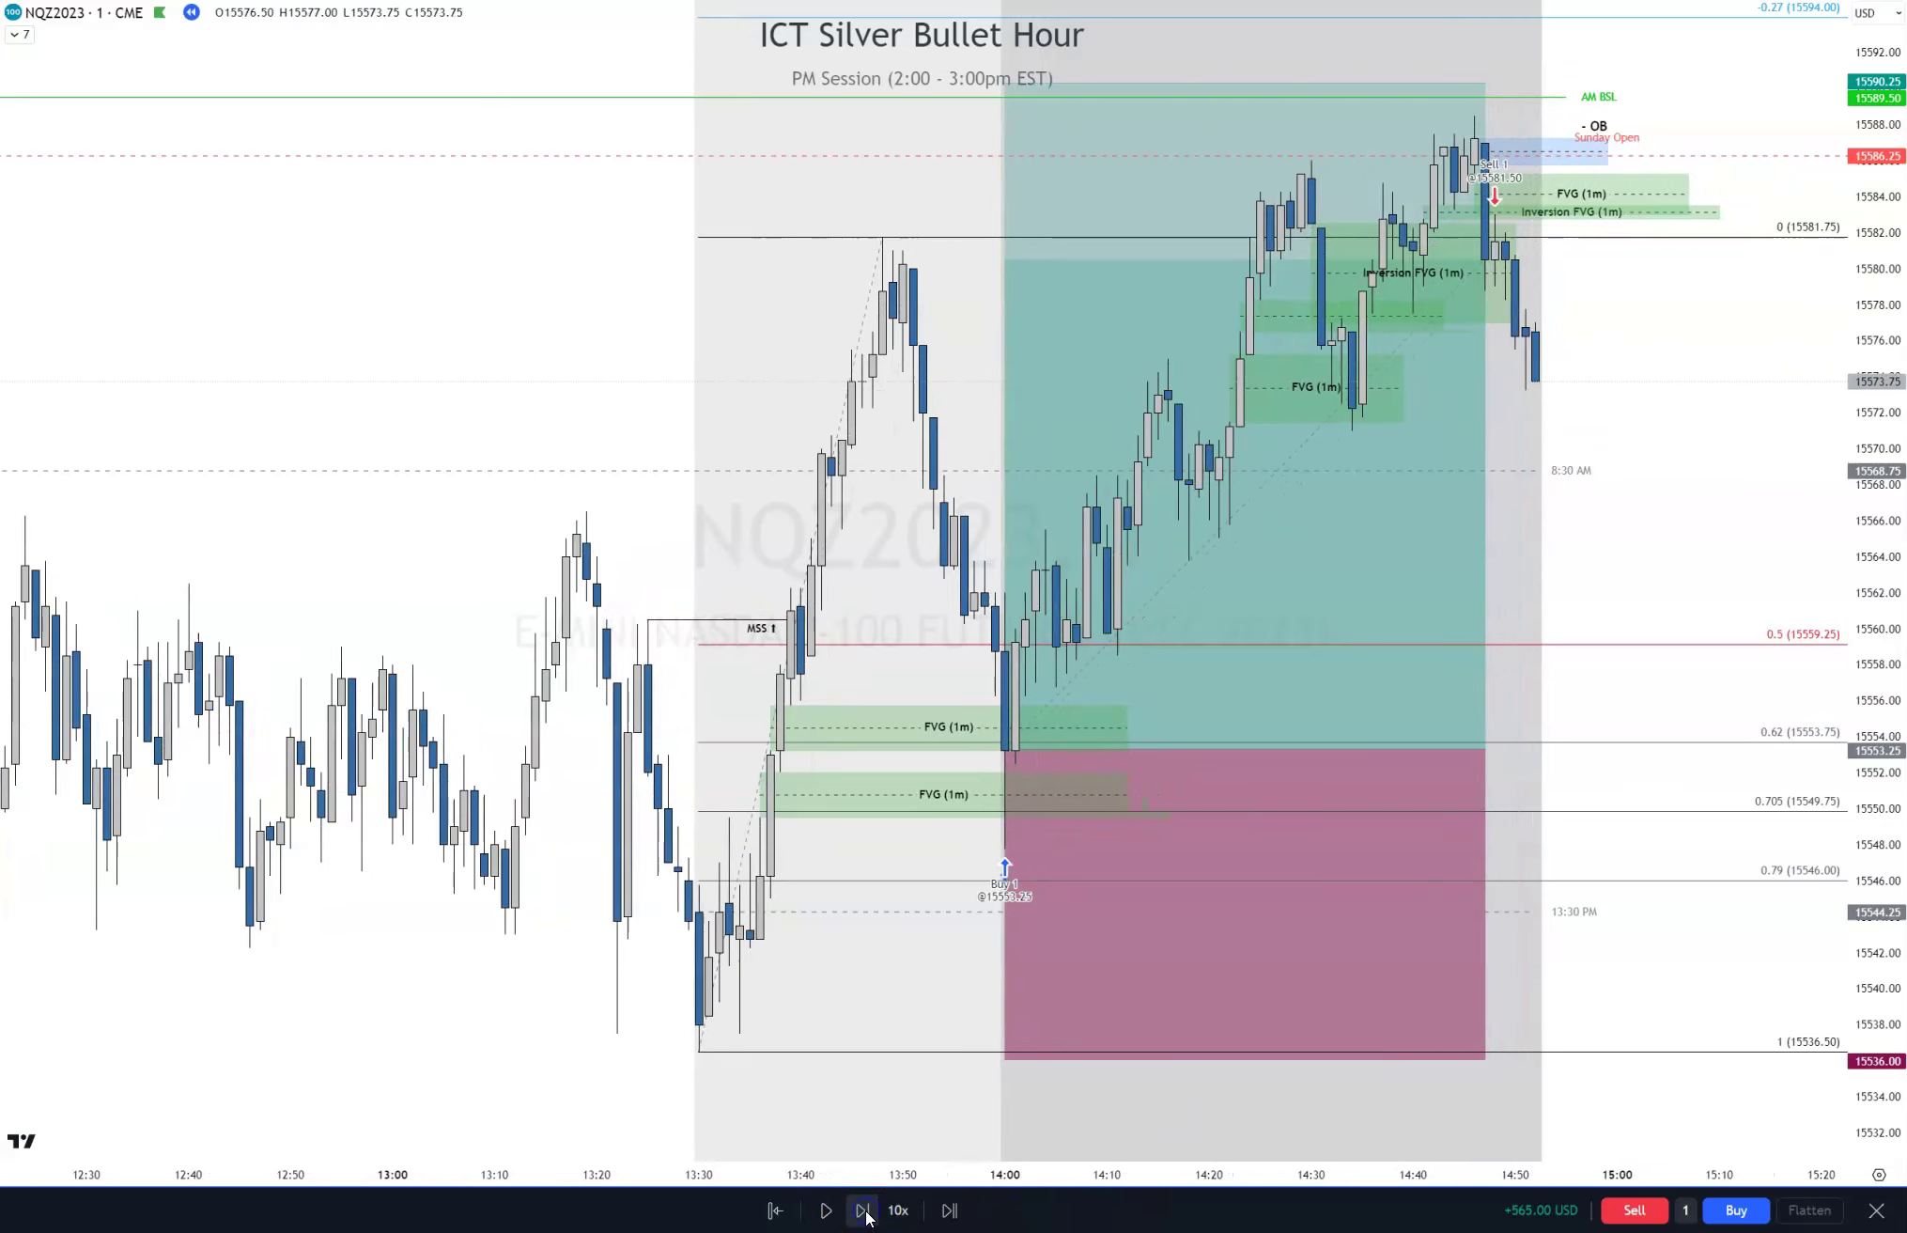
click(862, 1210)
click(863, 1210)
click(862, 1210)
click(862, 1211)
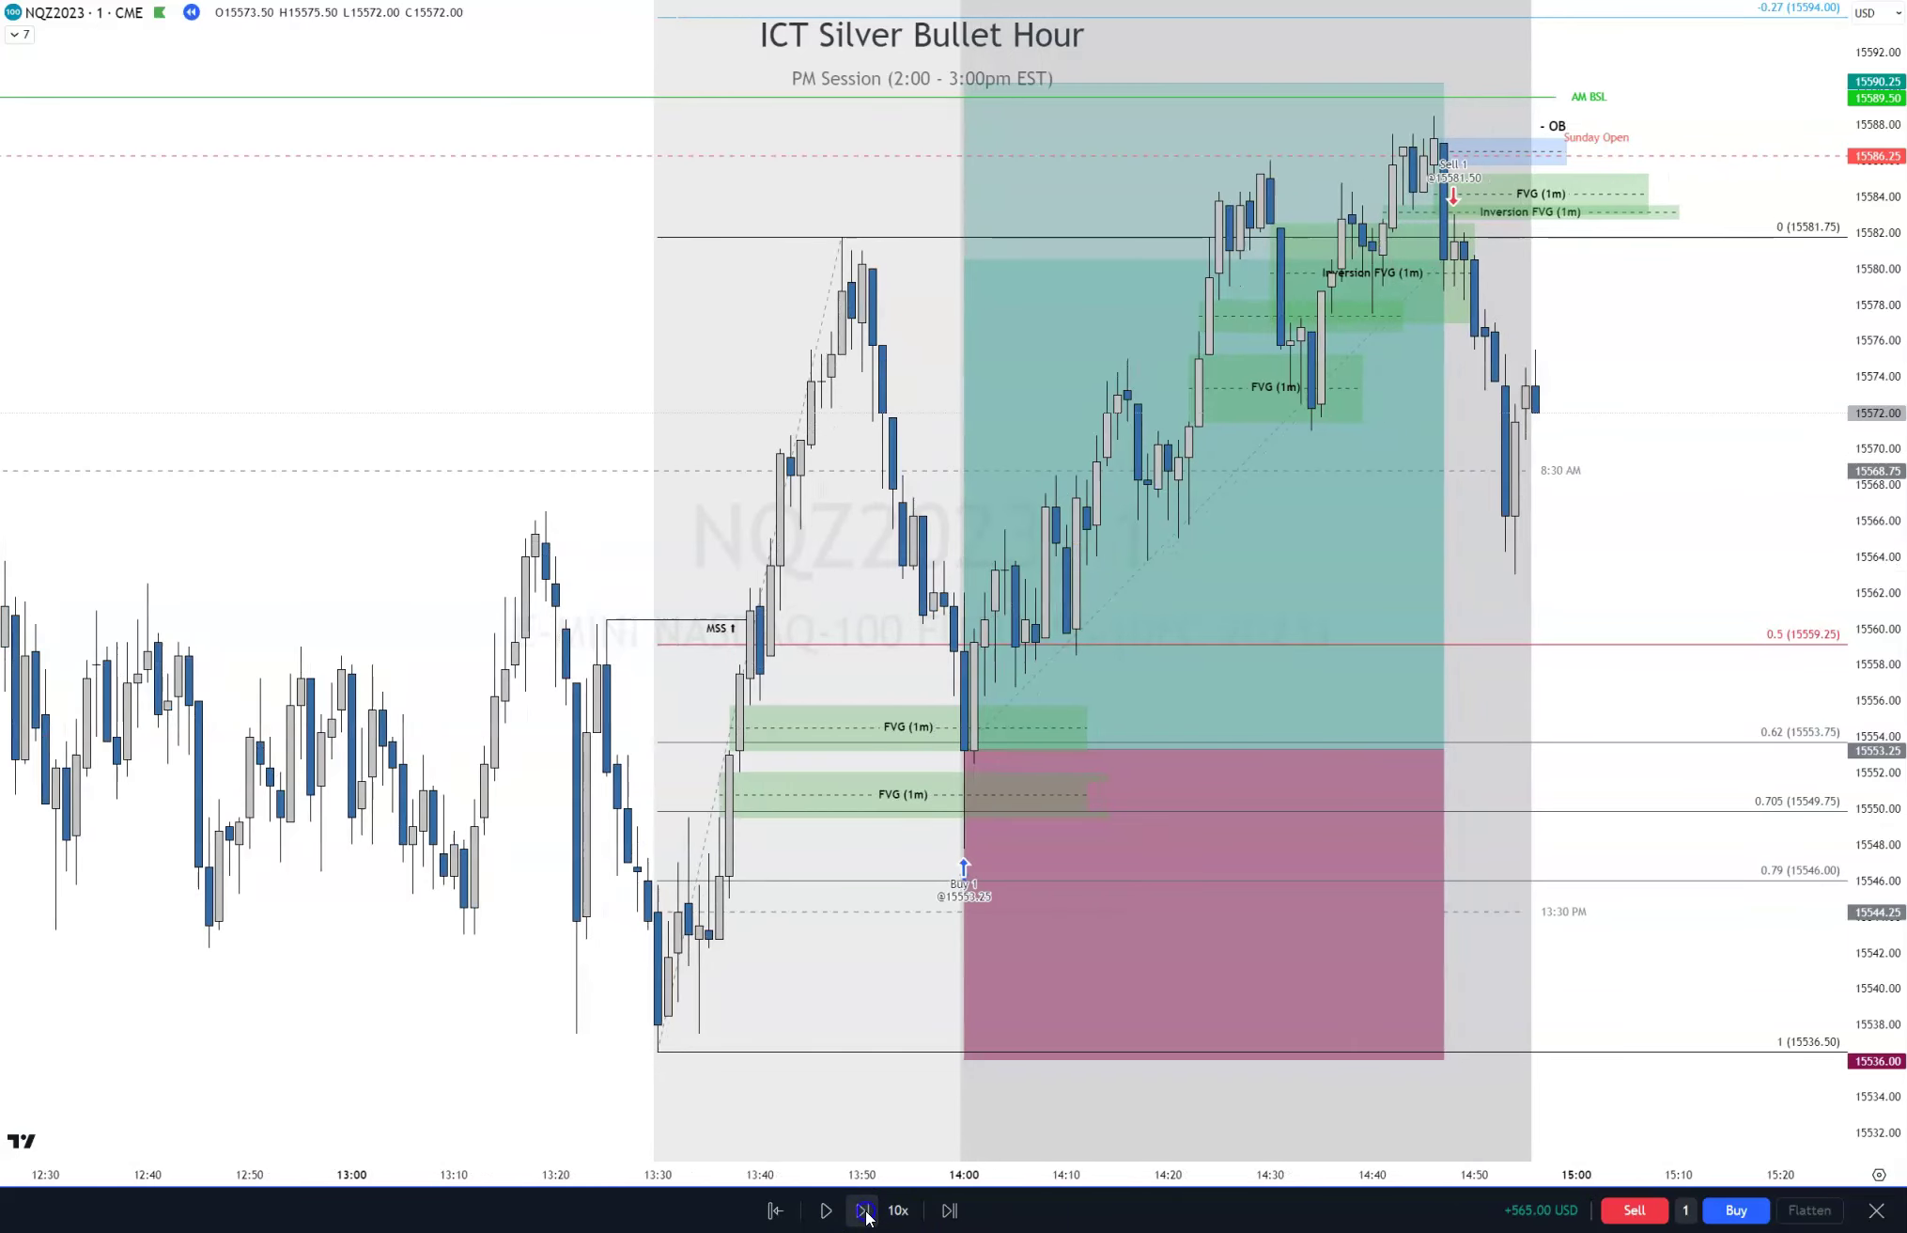
click(863, 1210)
click(863, 1210)
click(864, 1212)
click(864, 1212)
click(865, 1212)
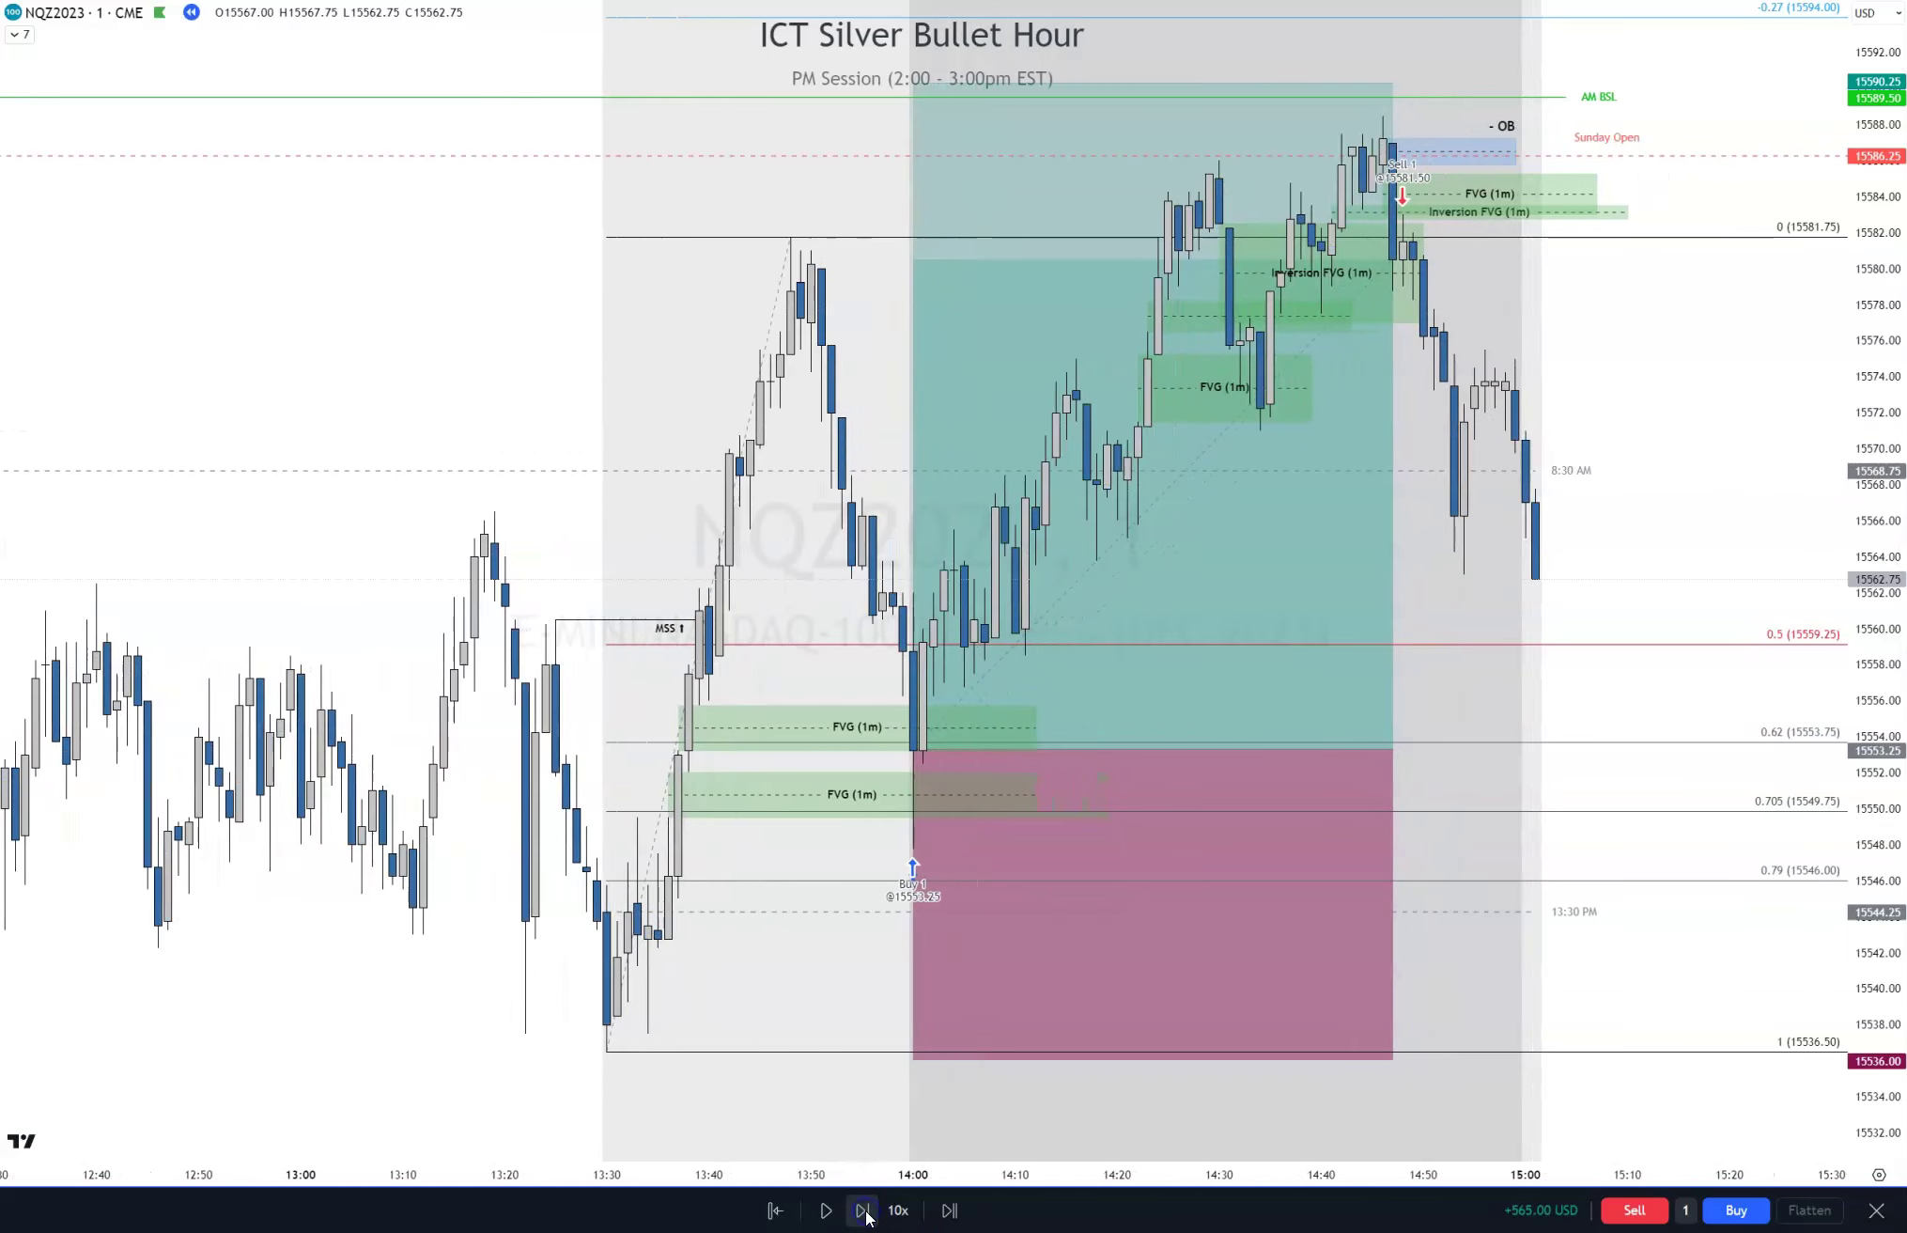
click(864, 1212)
click(864, 1212)
click(865, 1213)
click(862, 1210)
click(862, 1210)
click(863, 1210)
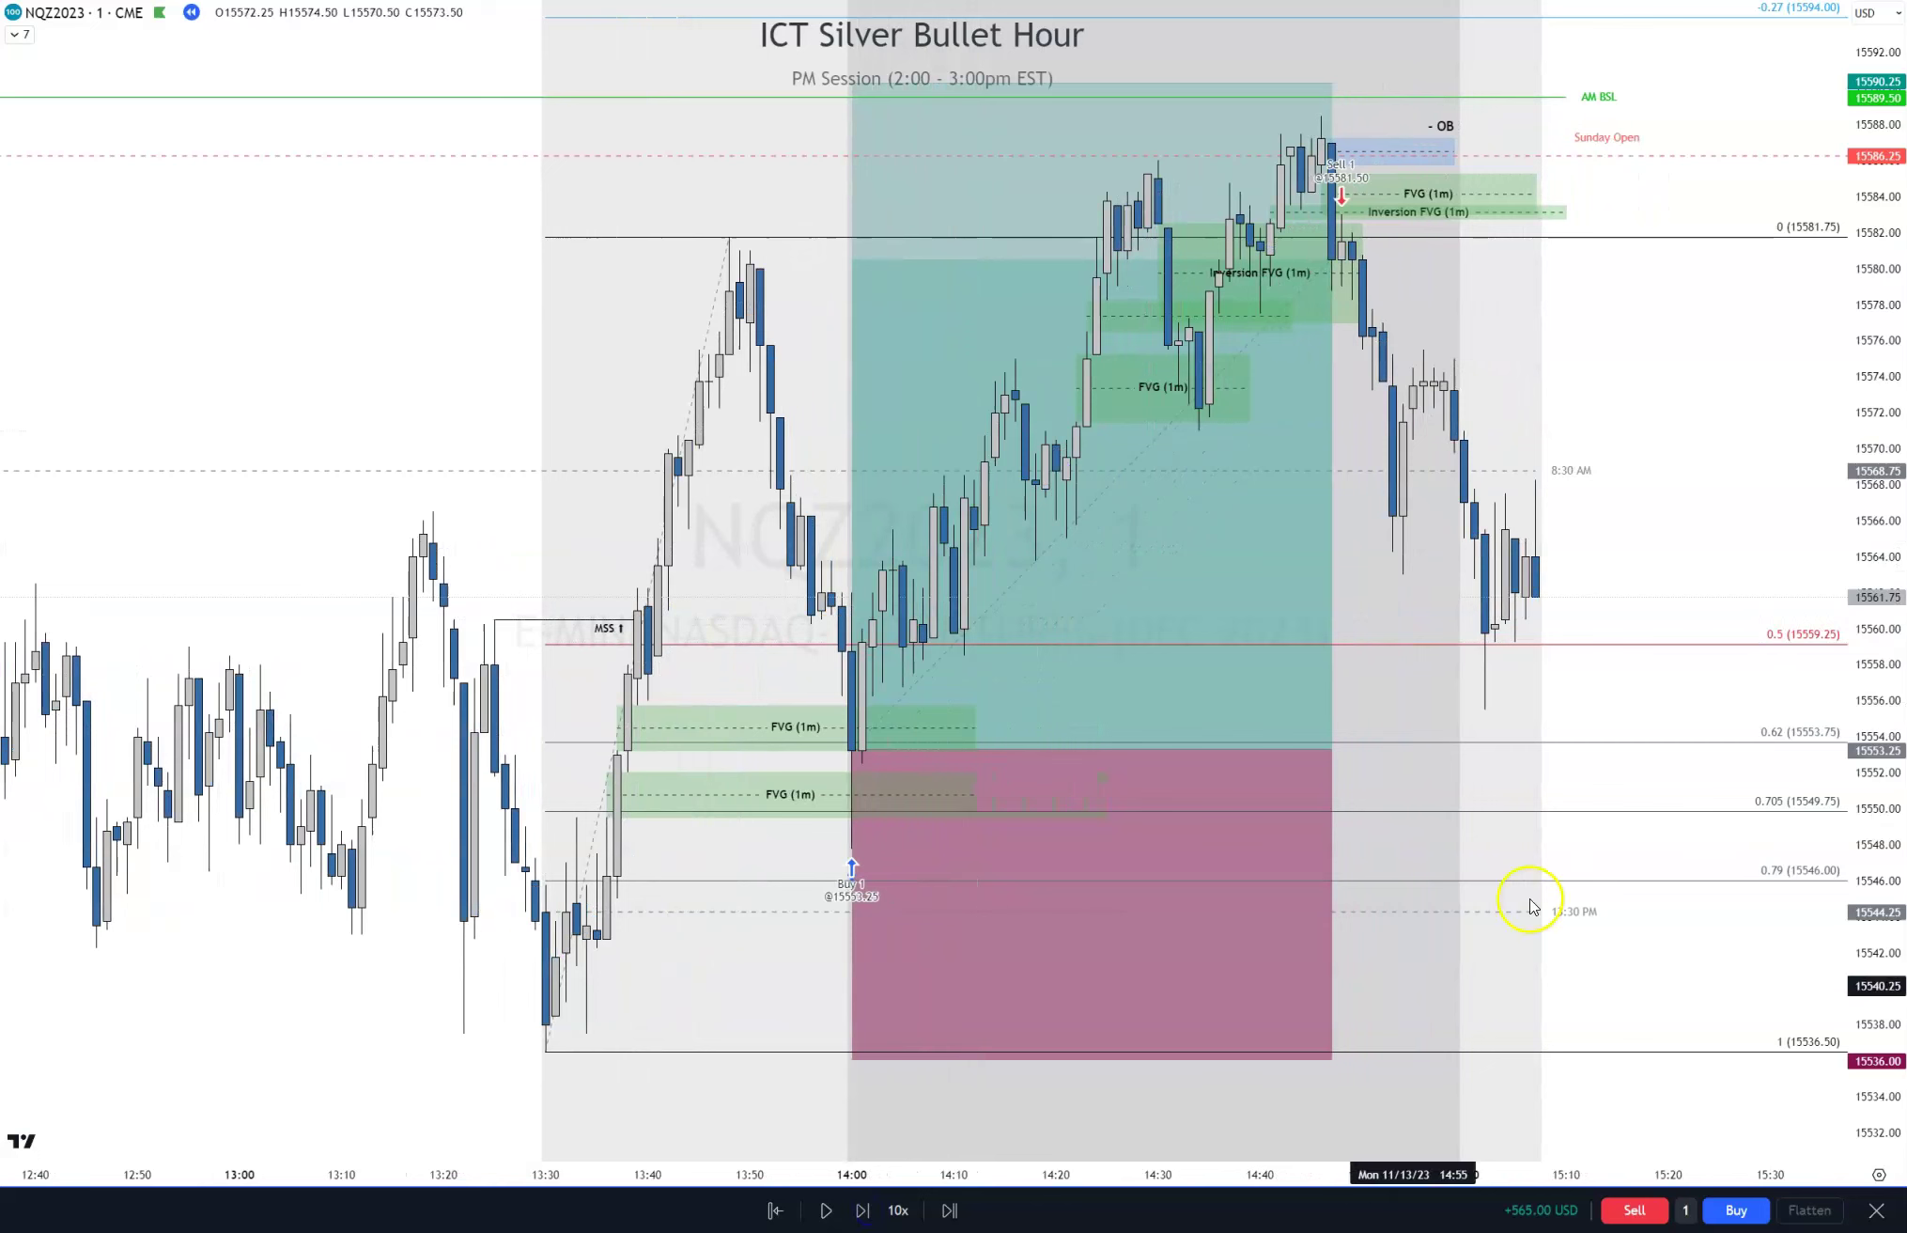
Review the closed long from its 14:00 entry to its 14:48 exit against the position box and the earlier AM high
drag(1641, 395, 1774, 396)
click(1440, 514)
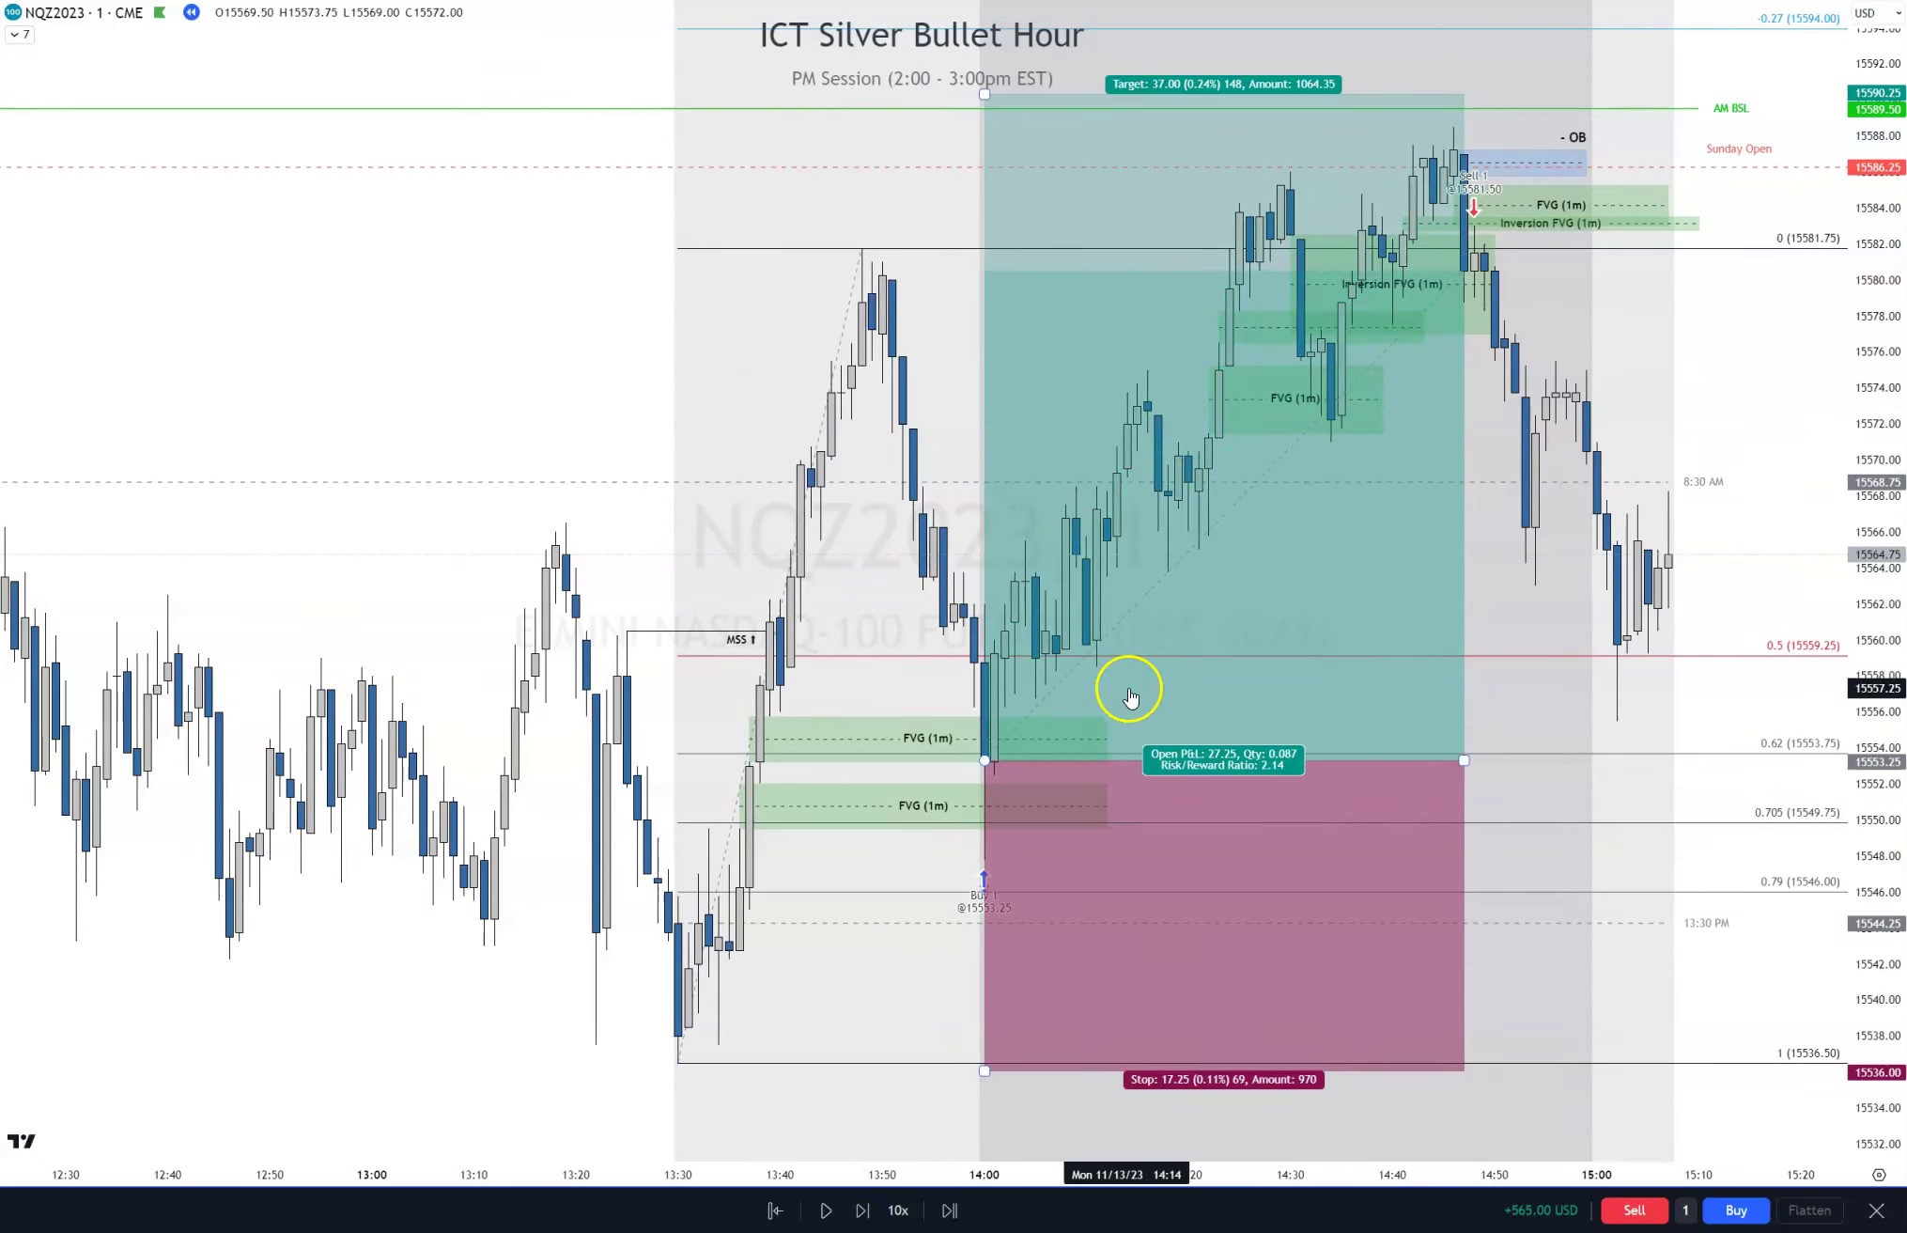
click(951, 850)
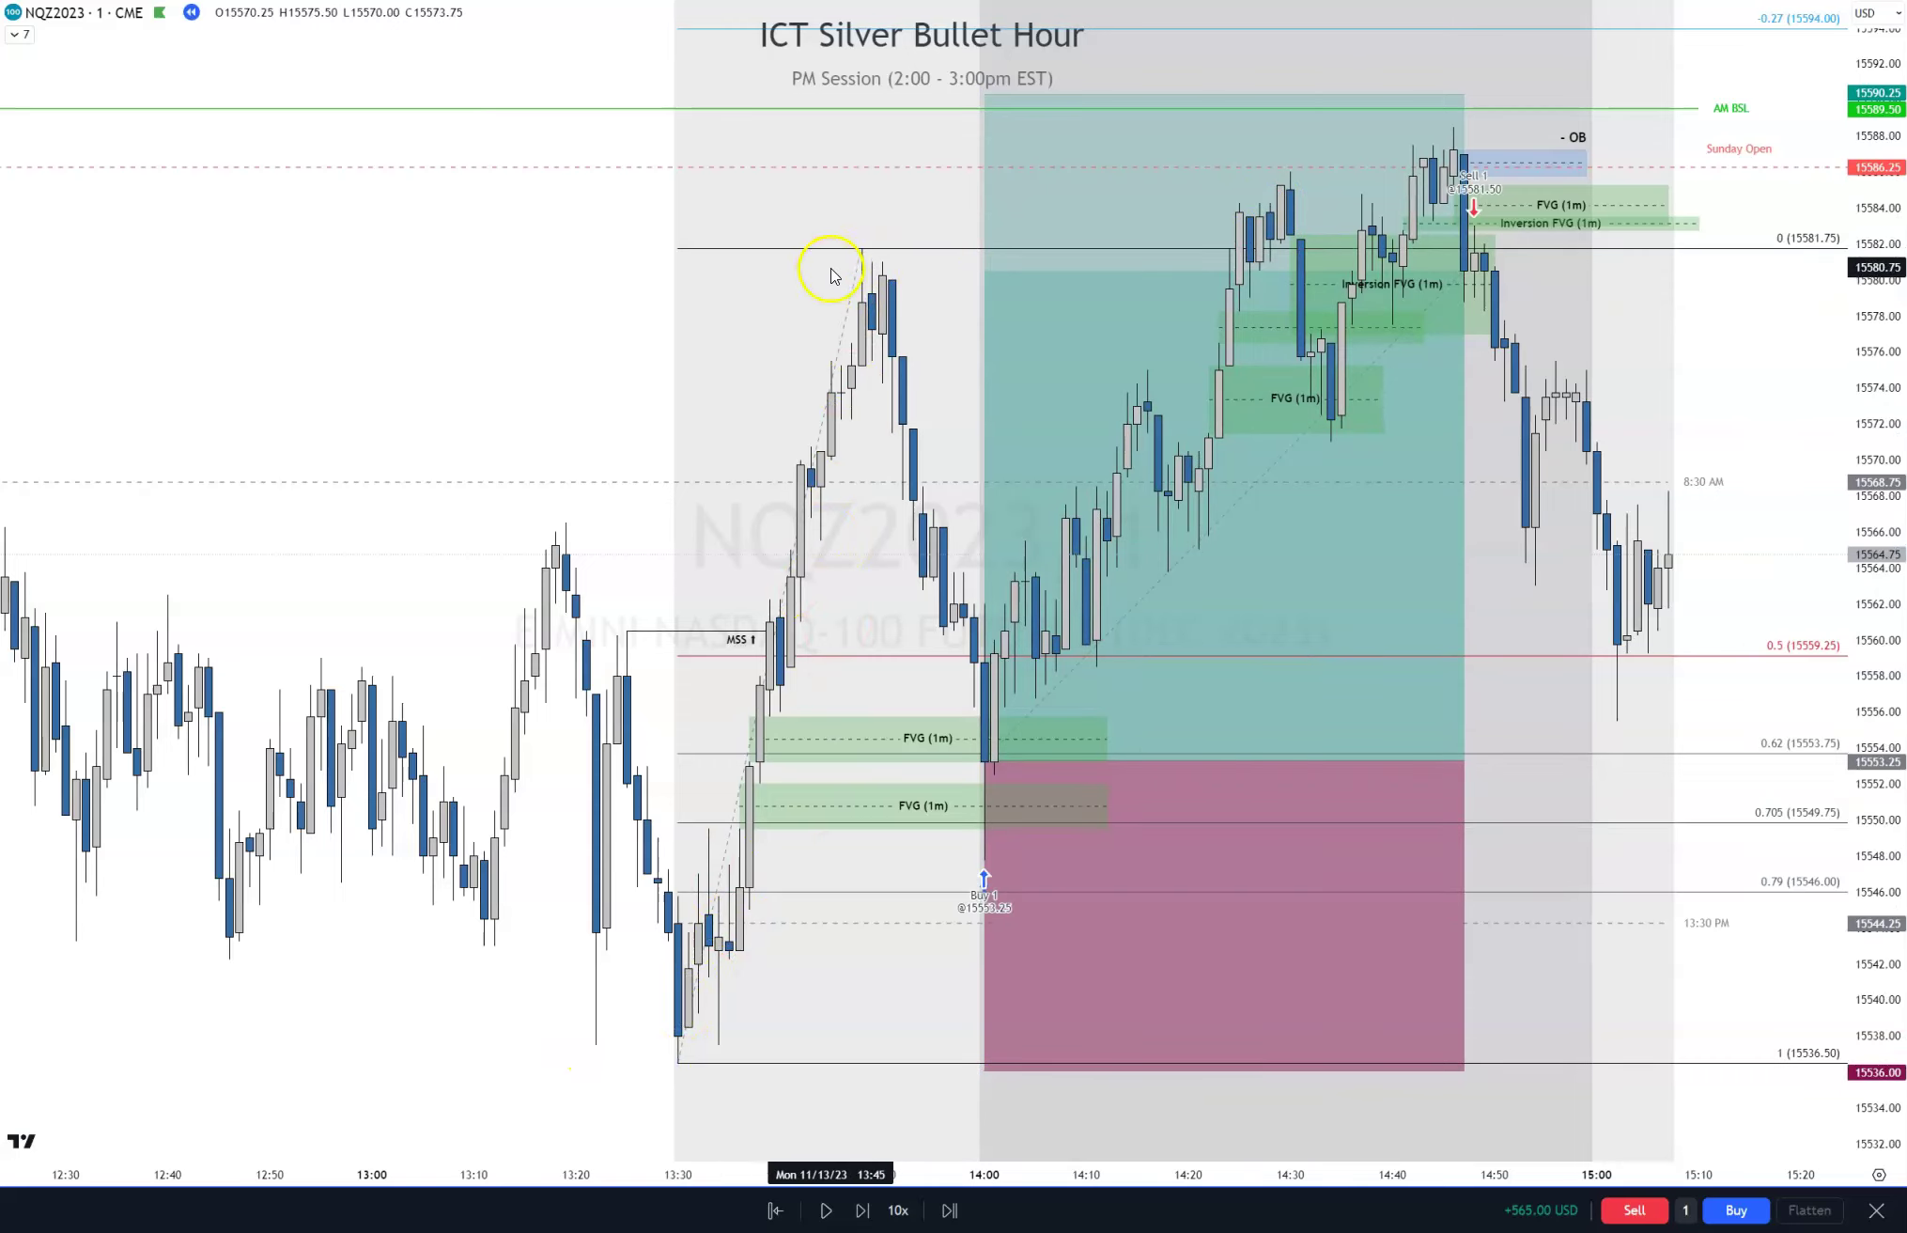
scroll(835, 380, down, 3)
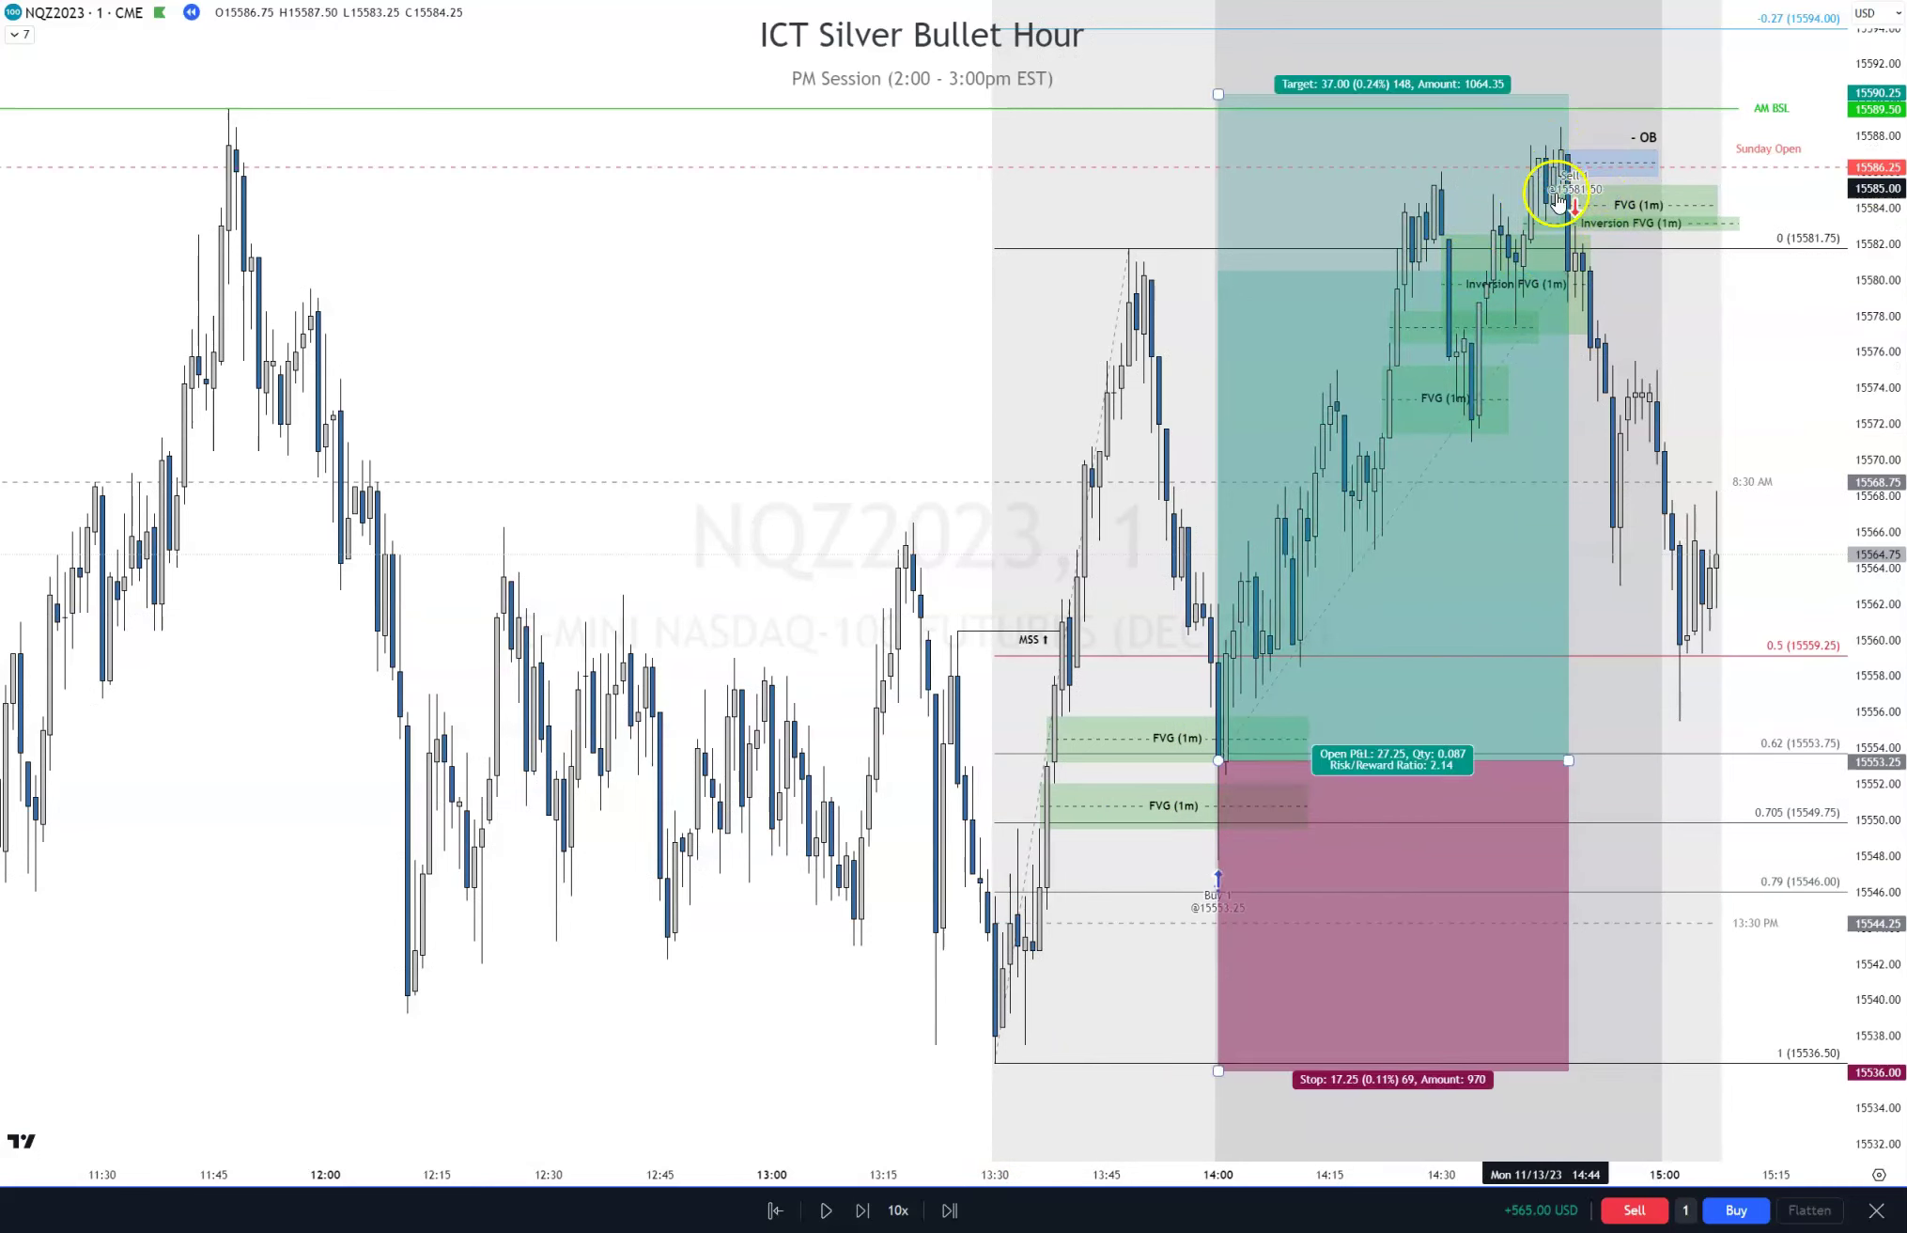
scroll(1504, 721, up, 2)
scroll(1495, 725, up, 1)
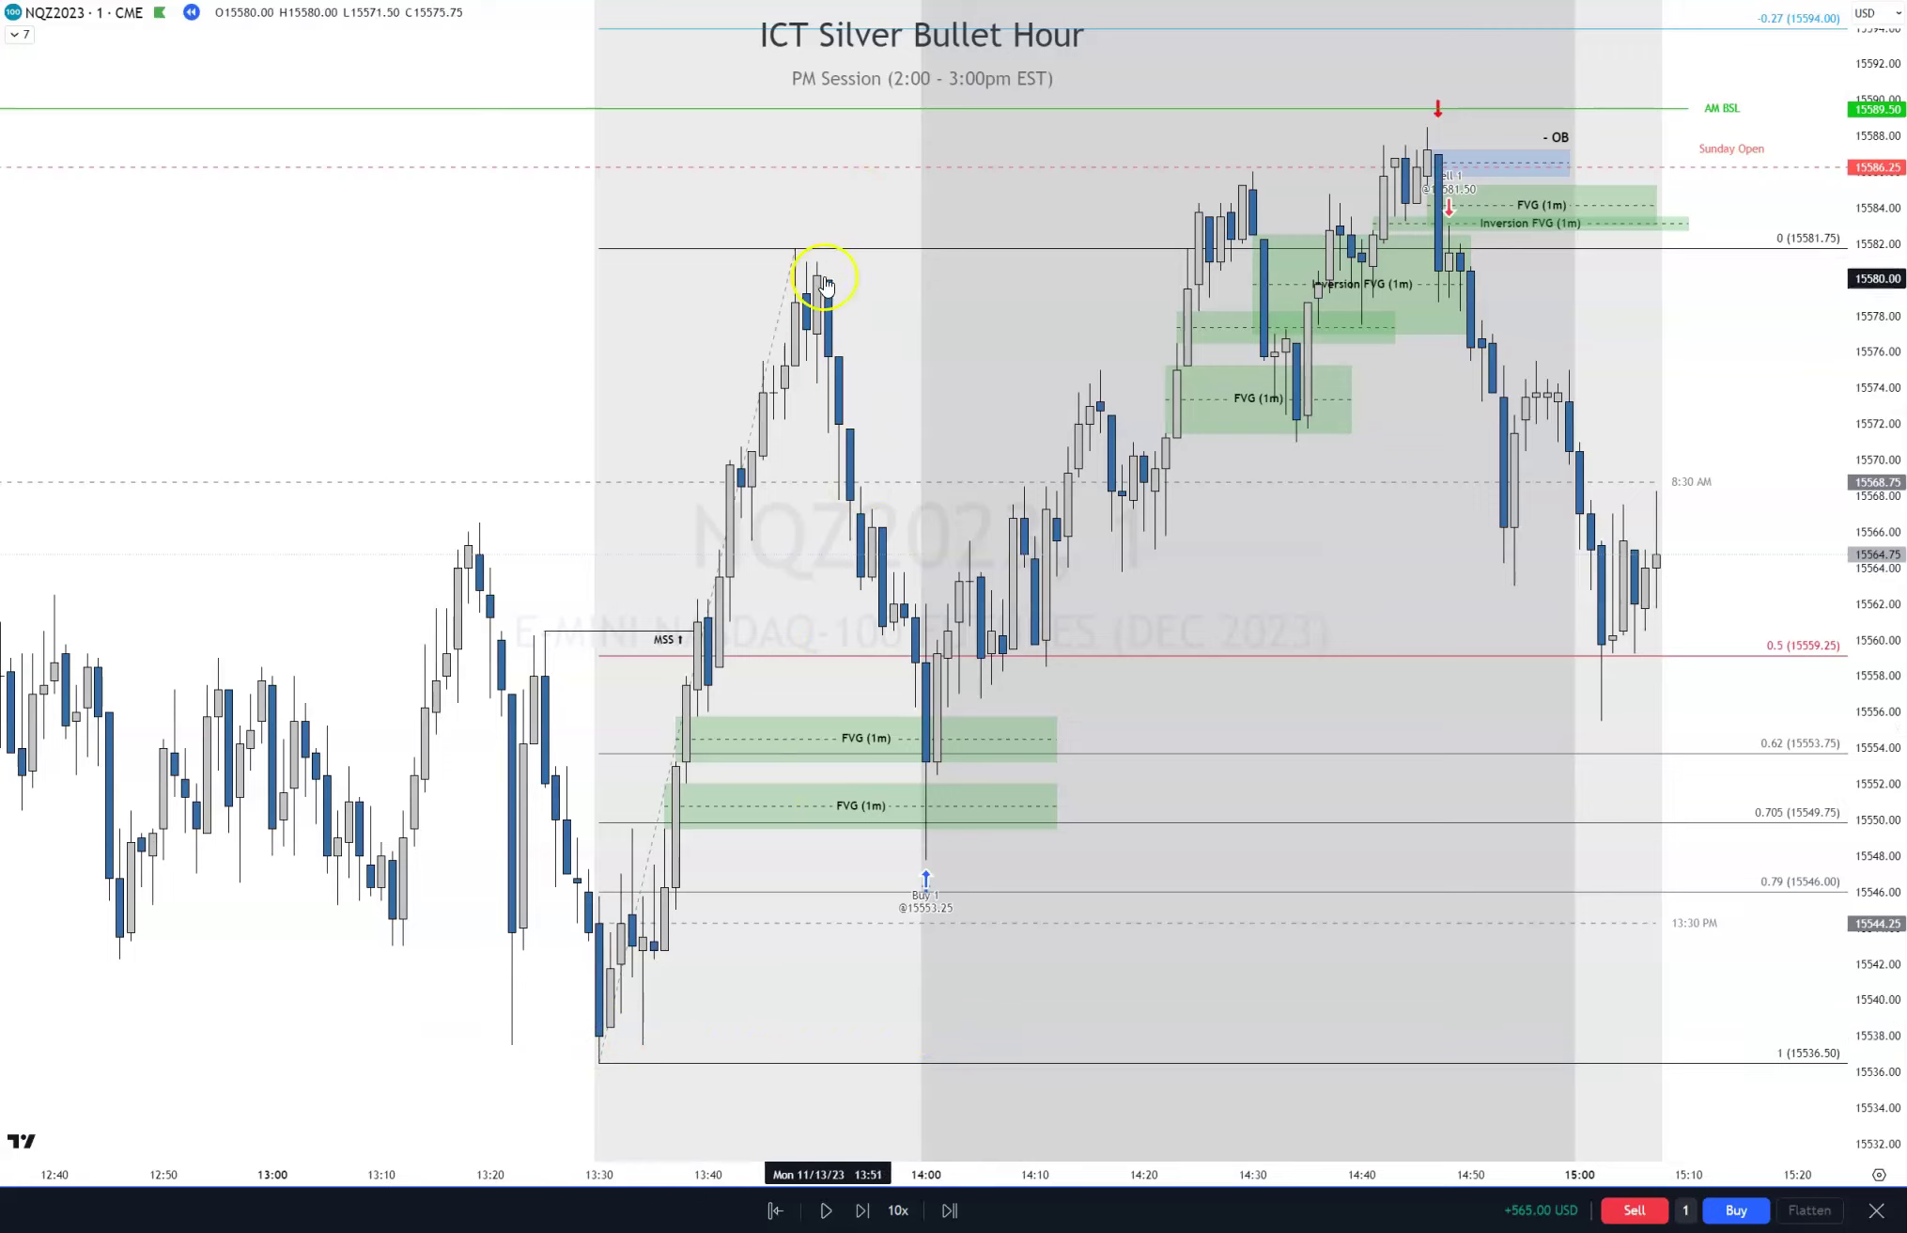
Examine the move from the 14:00 entry toward AM BSL, including the FVG and Inversion FVG zones around the exit
click(936, 782)
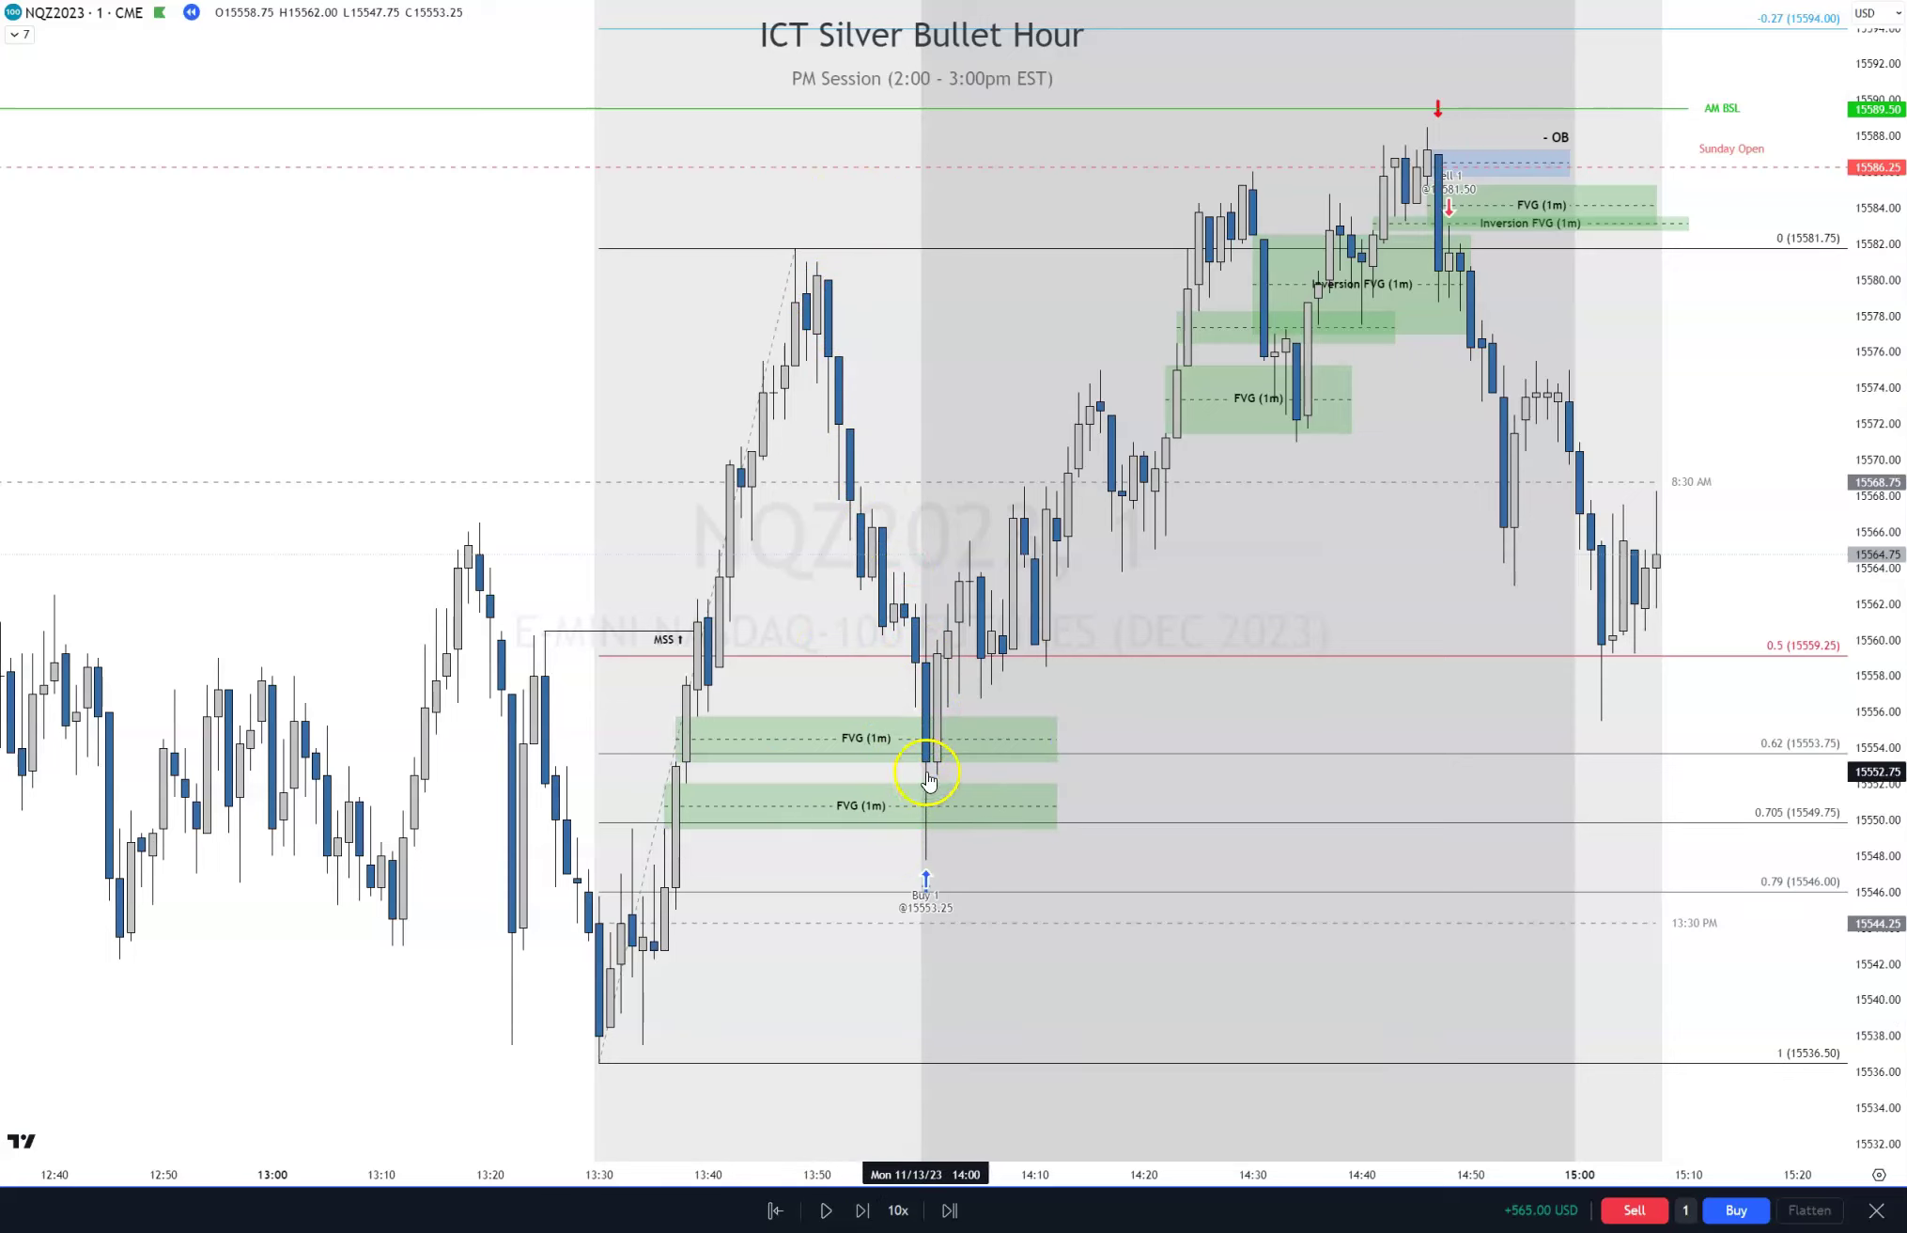
click(1415, 114)
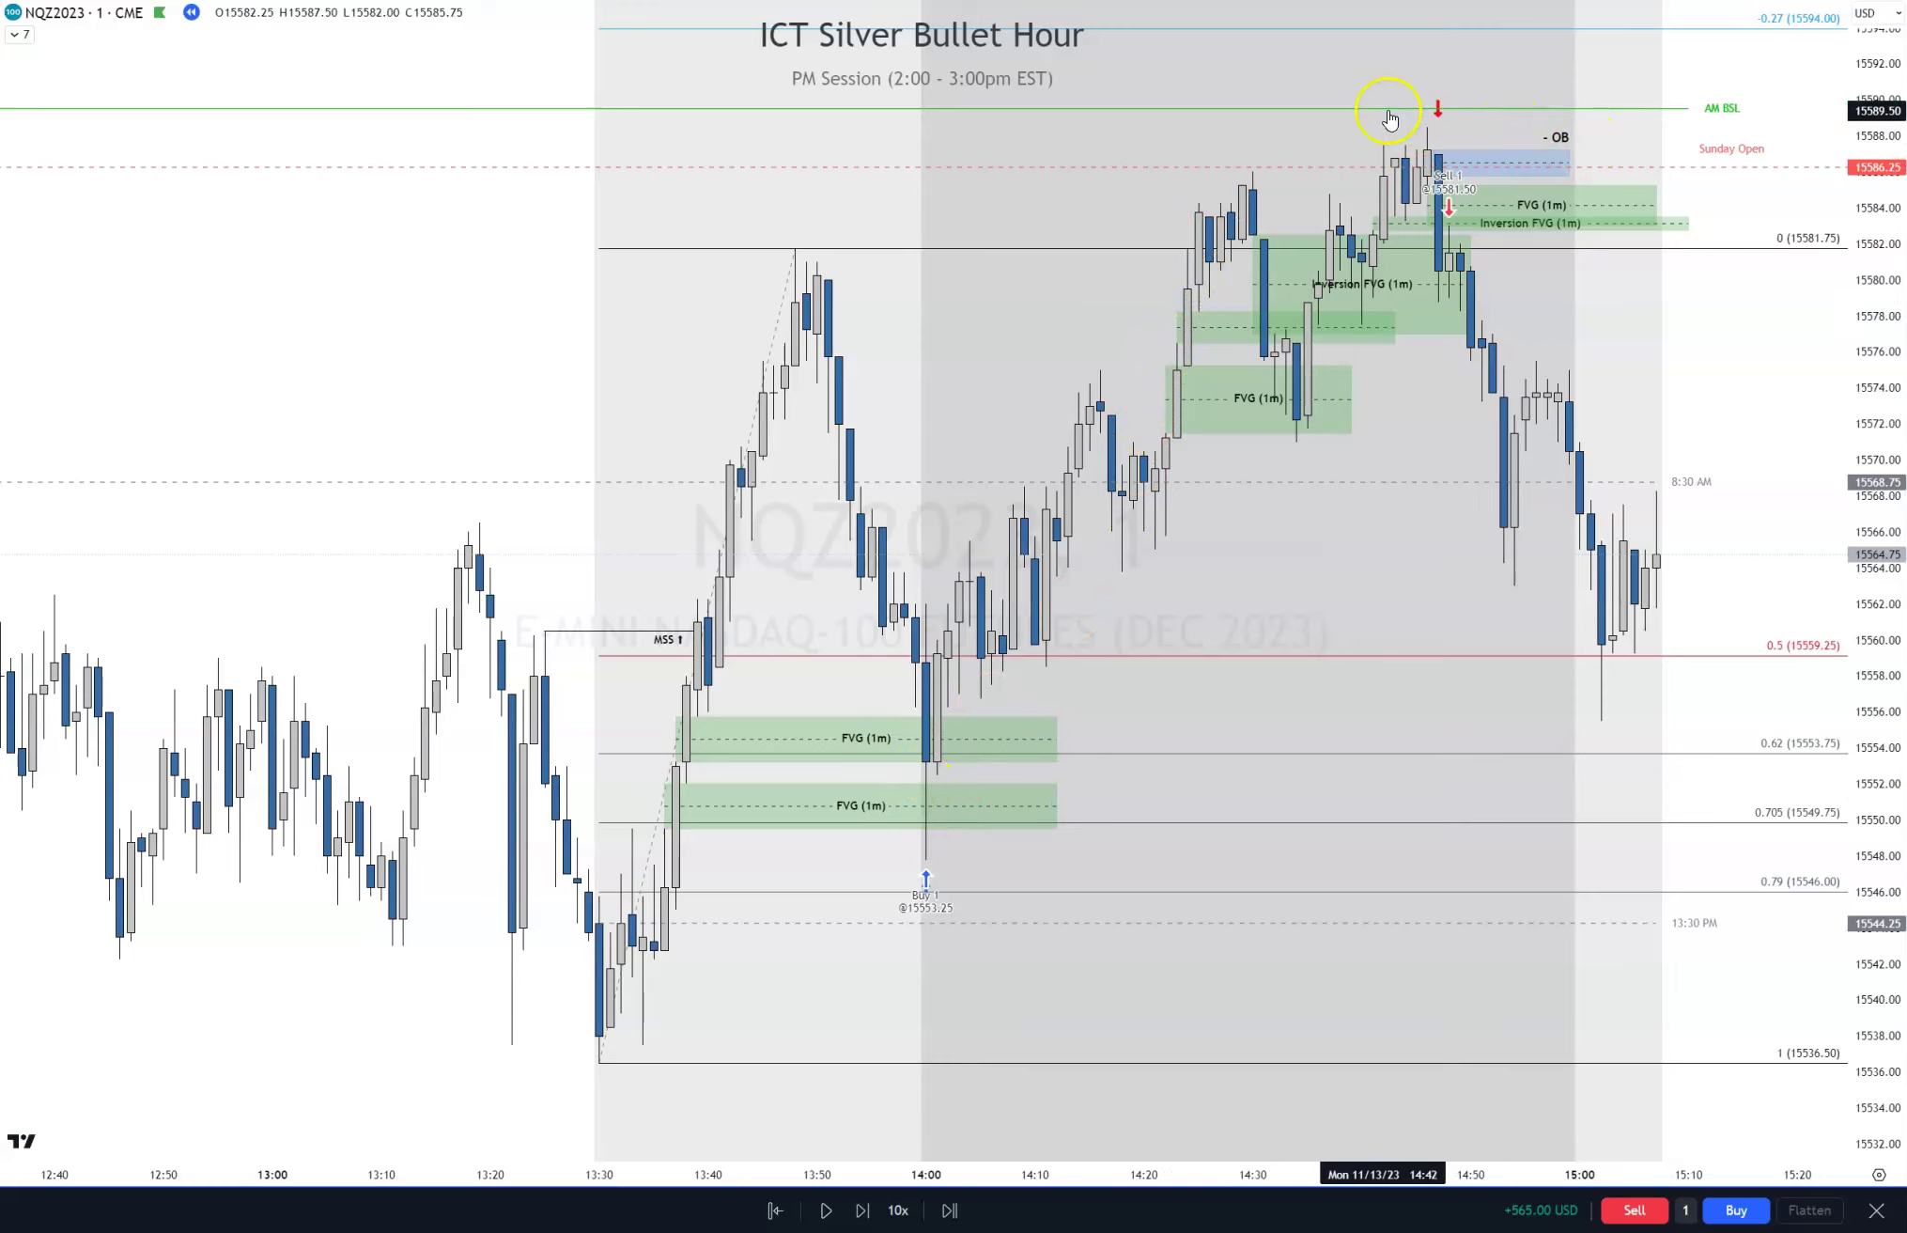
click(965, 692)
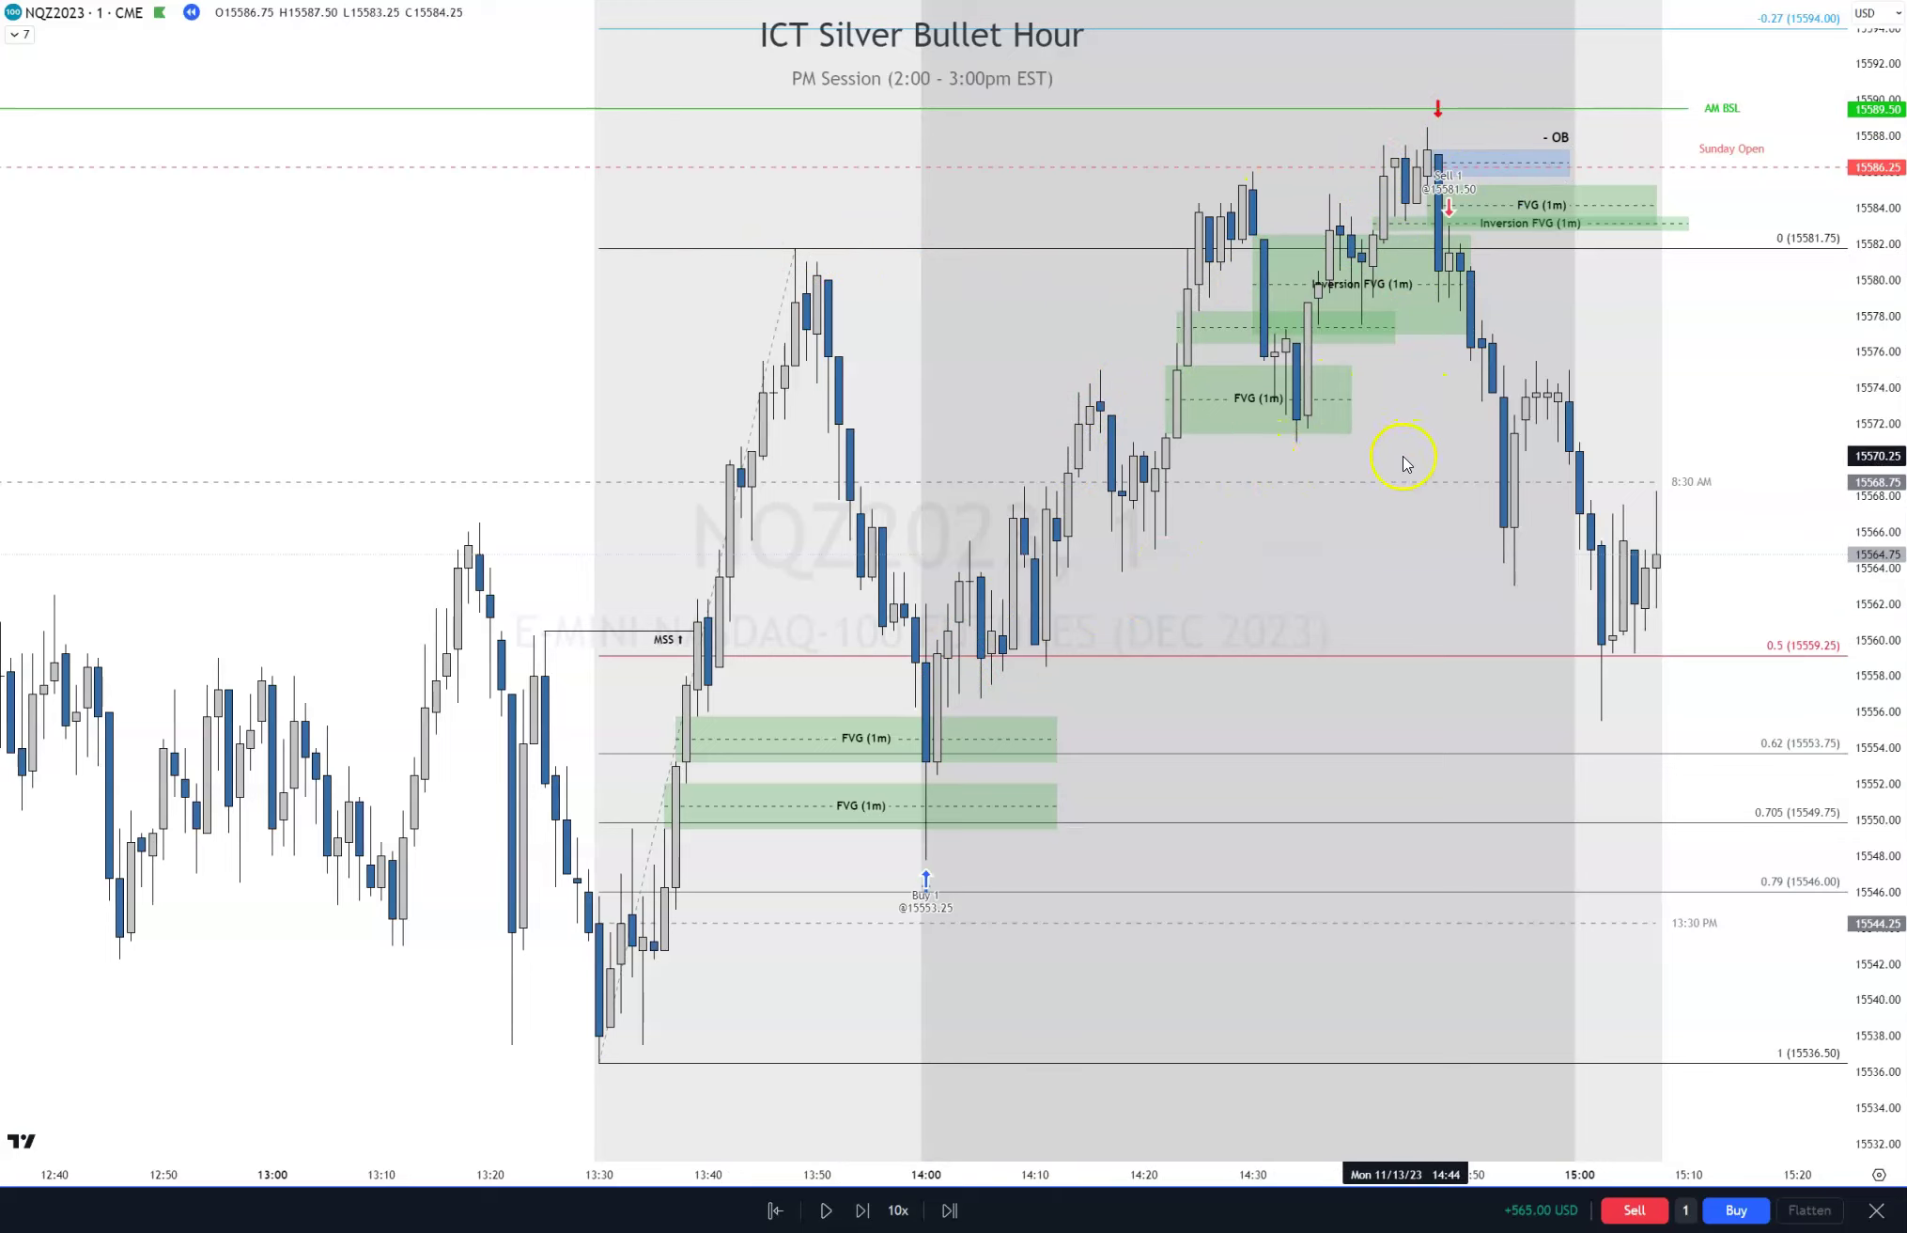
click(1287, 321)
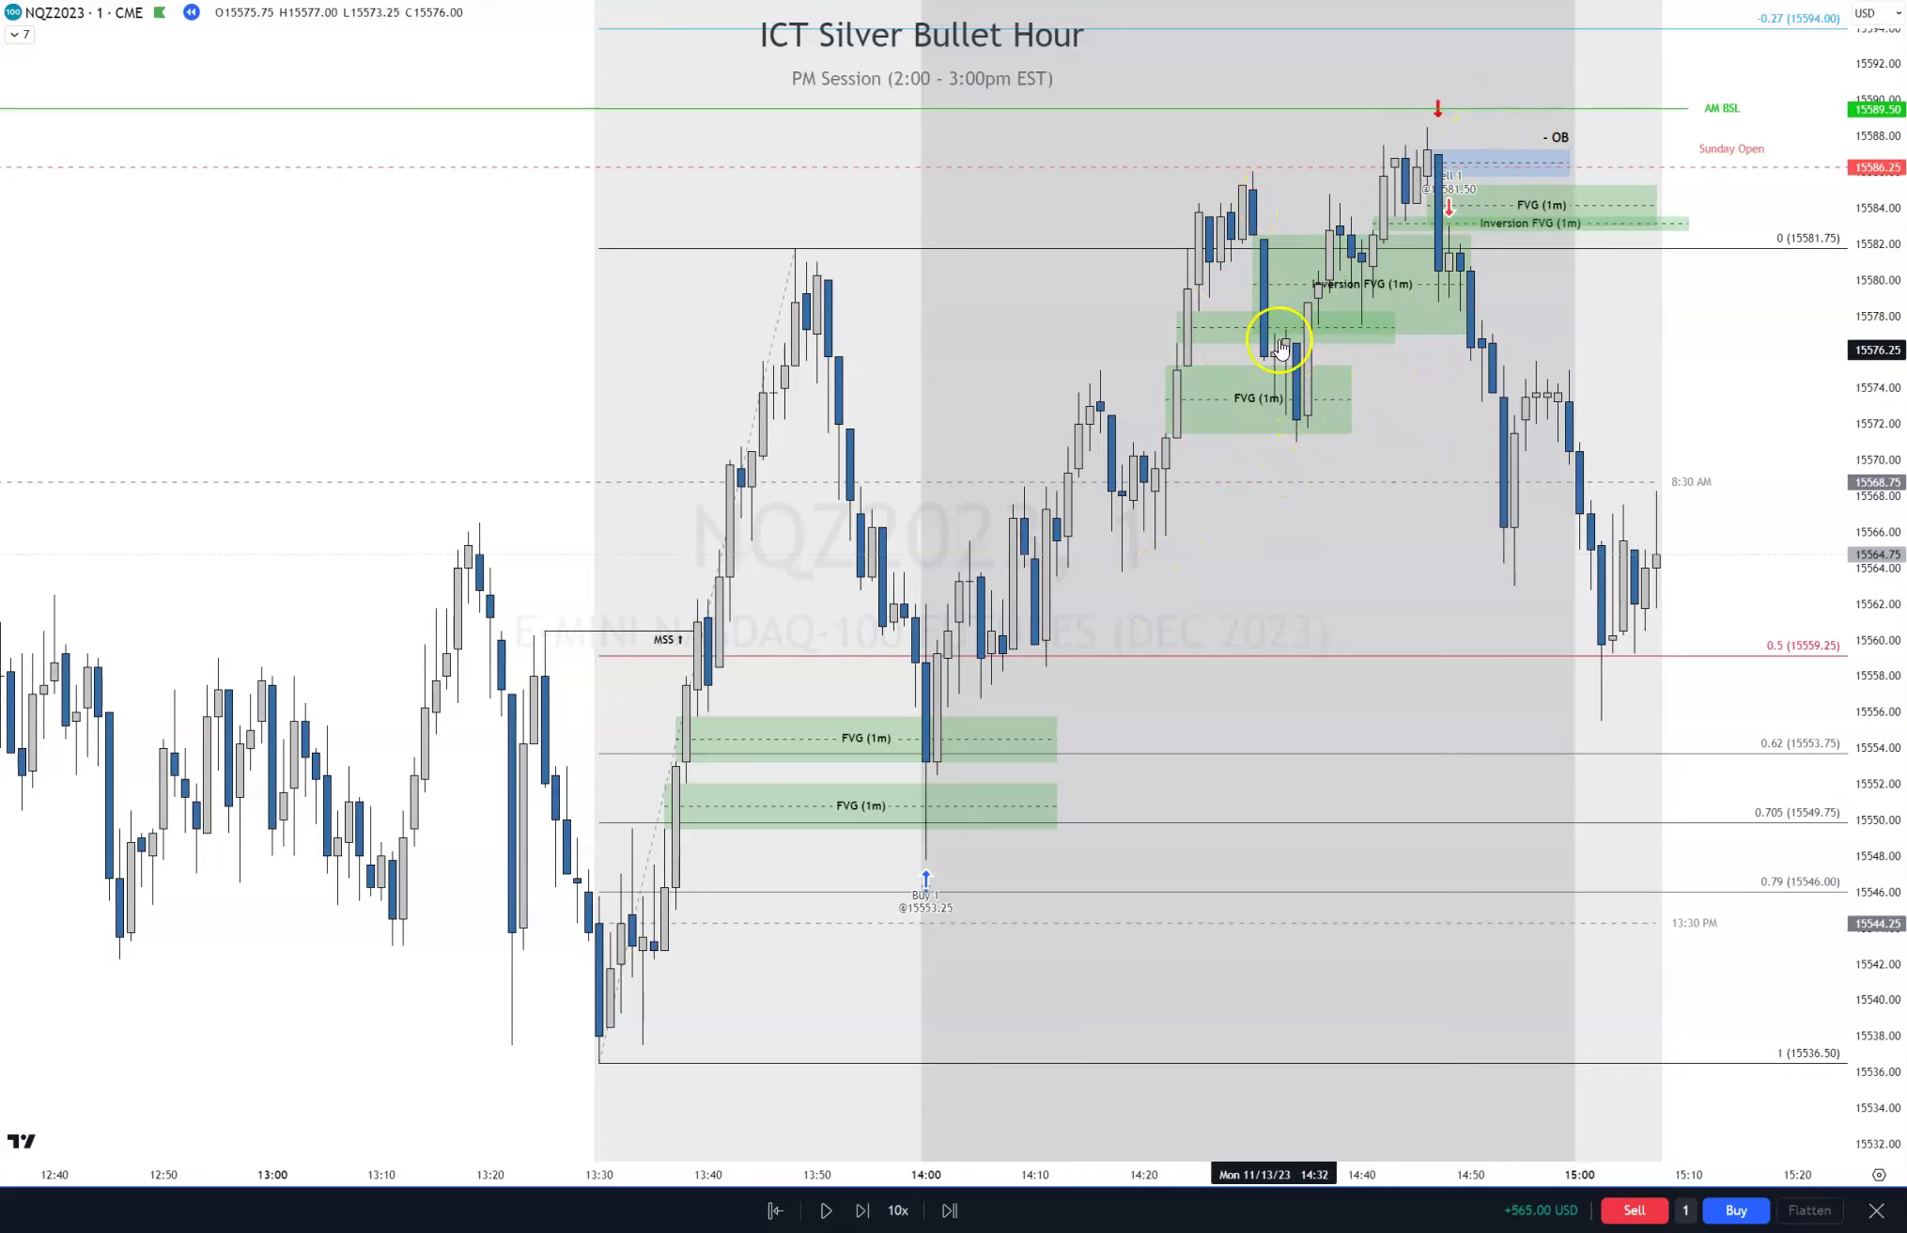
click(1361, 287)
key(Escape)
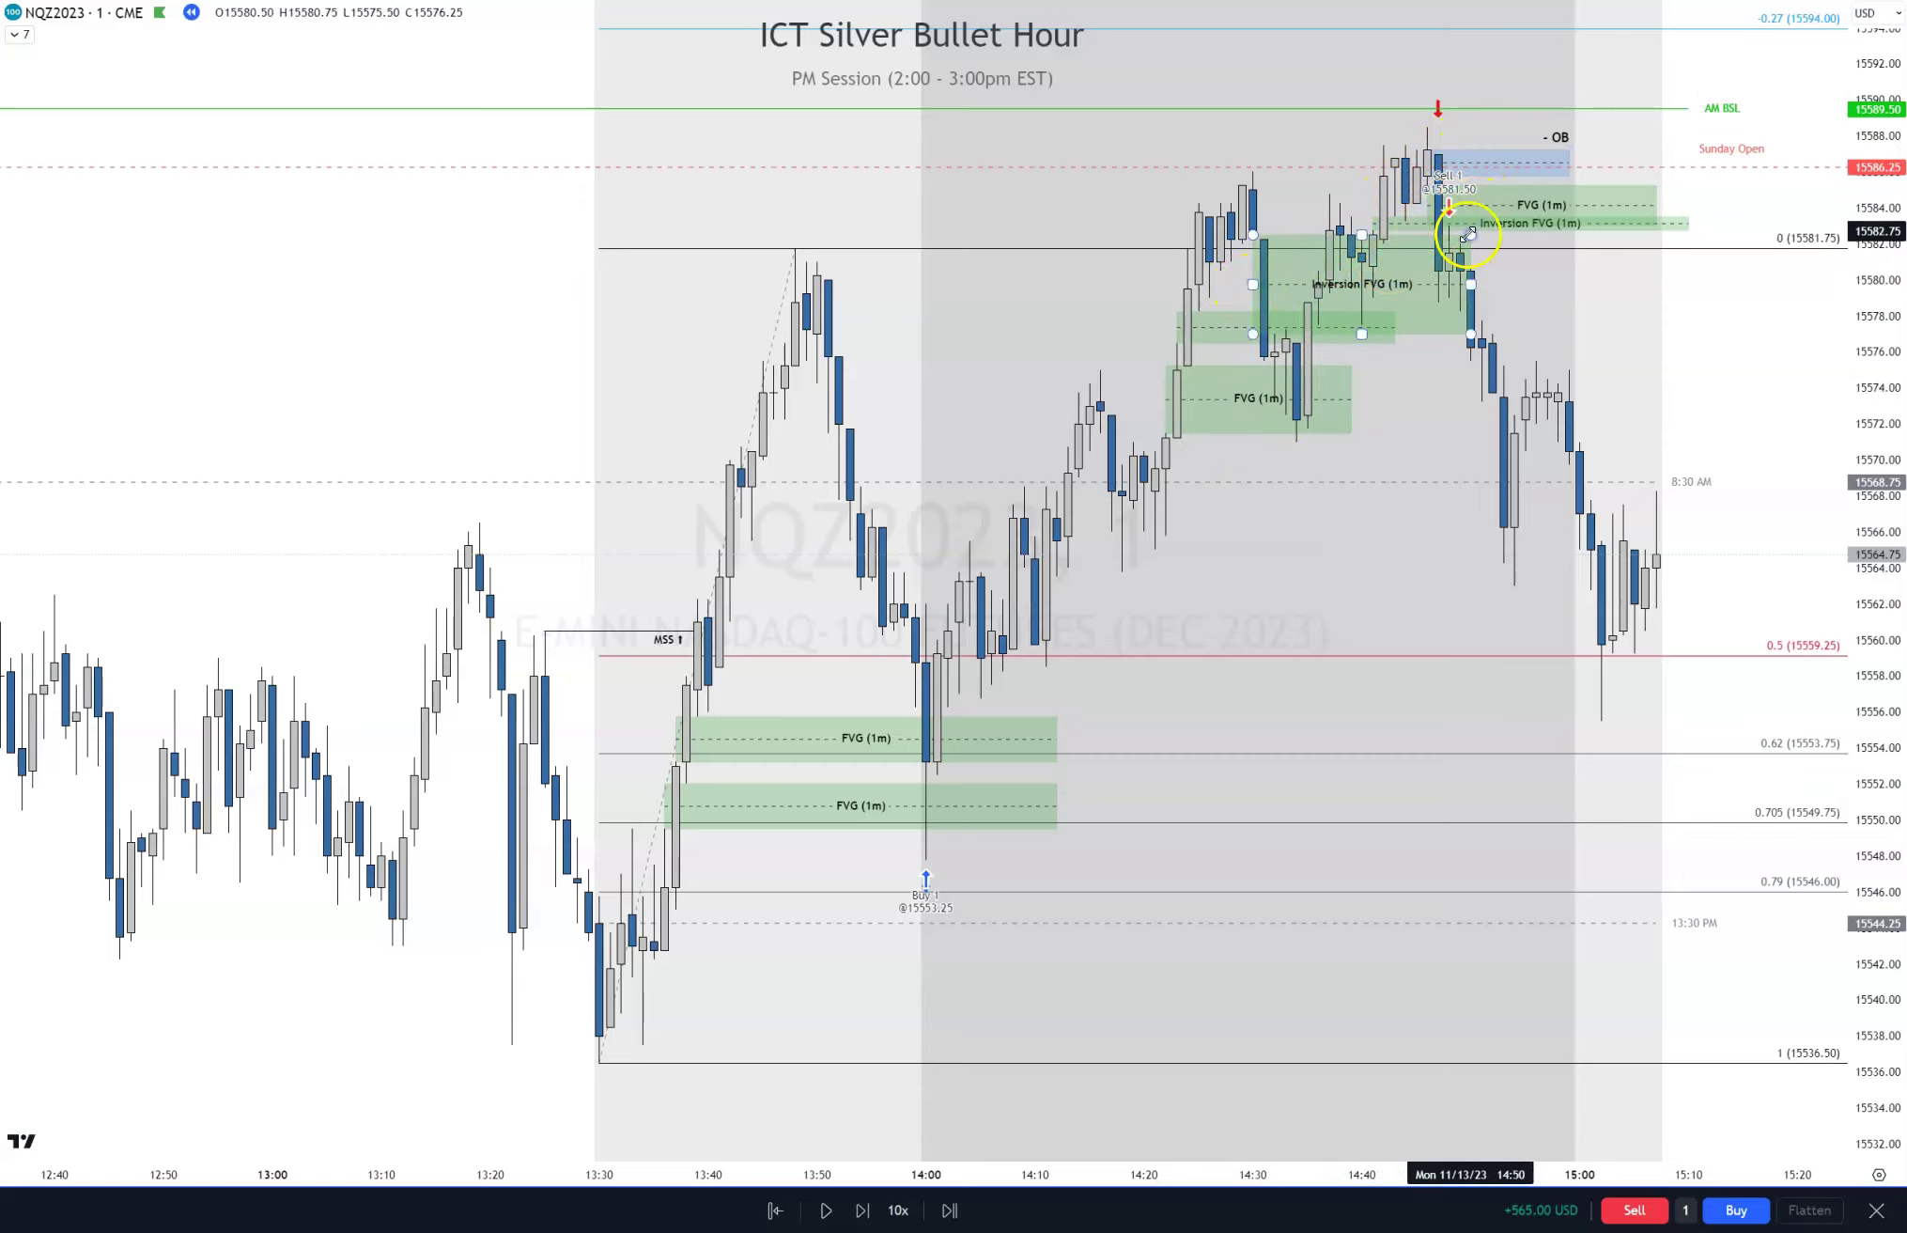
click(1466, 272)
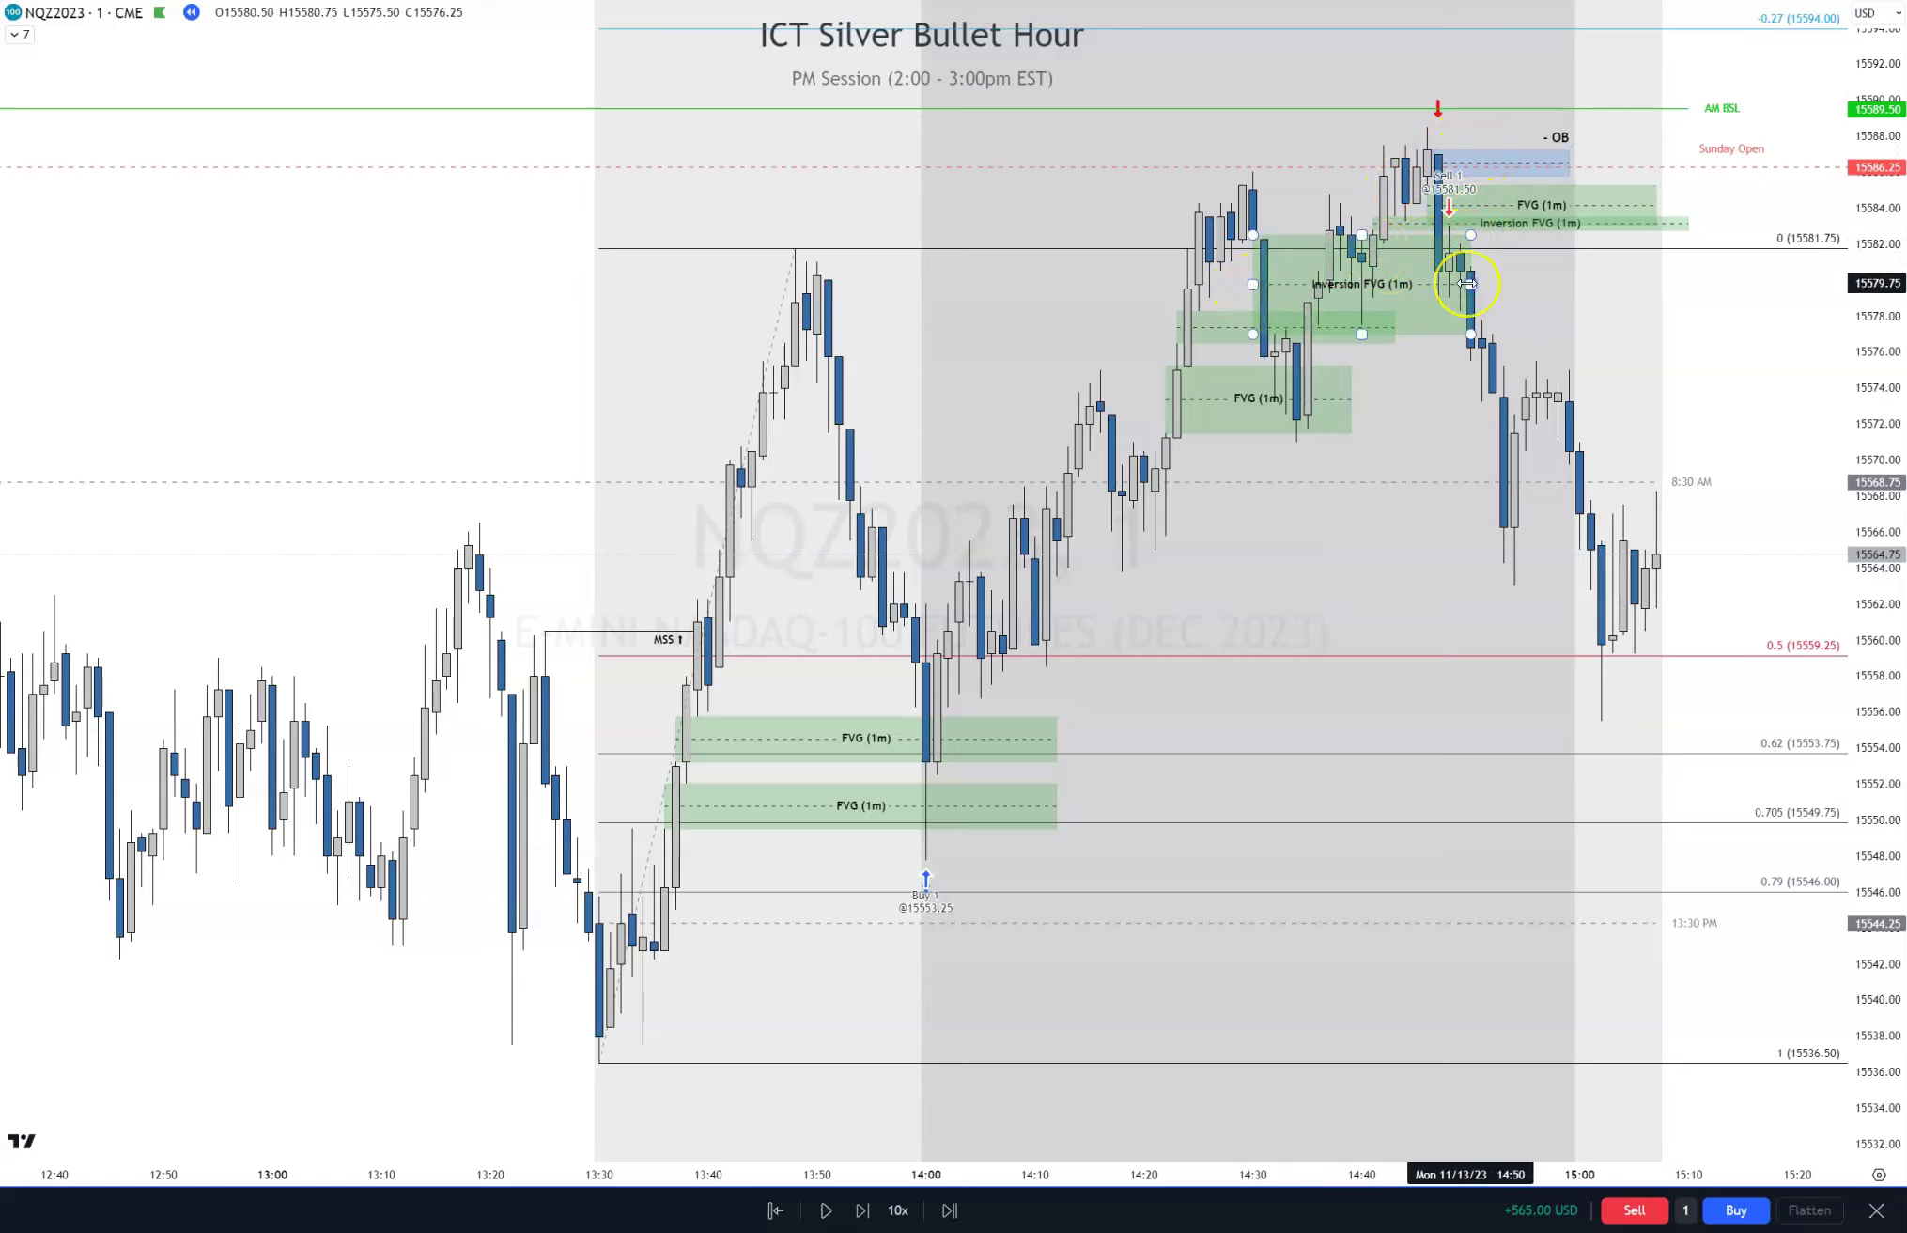
click(1442, 202)
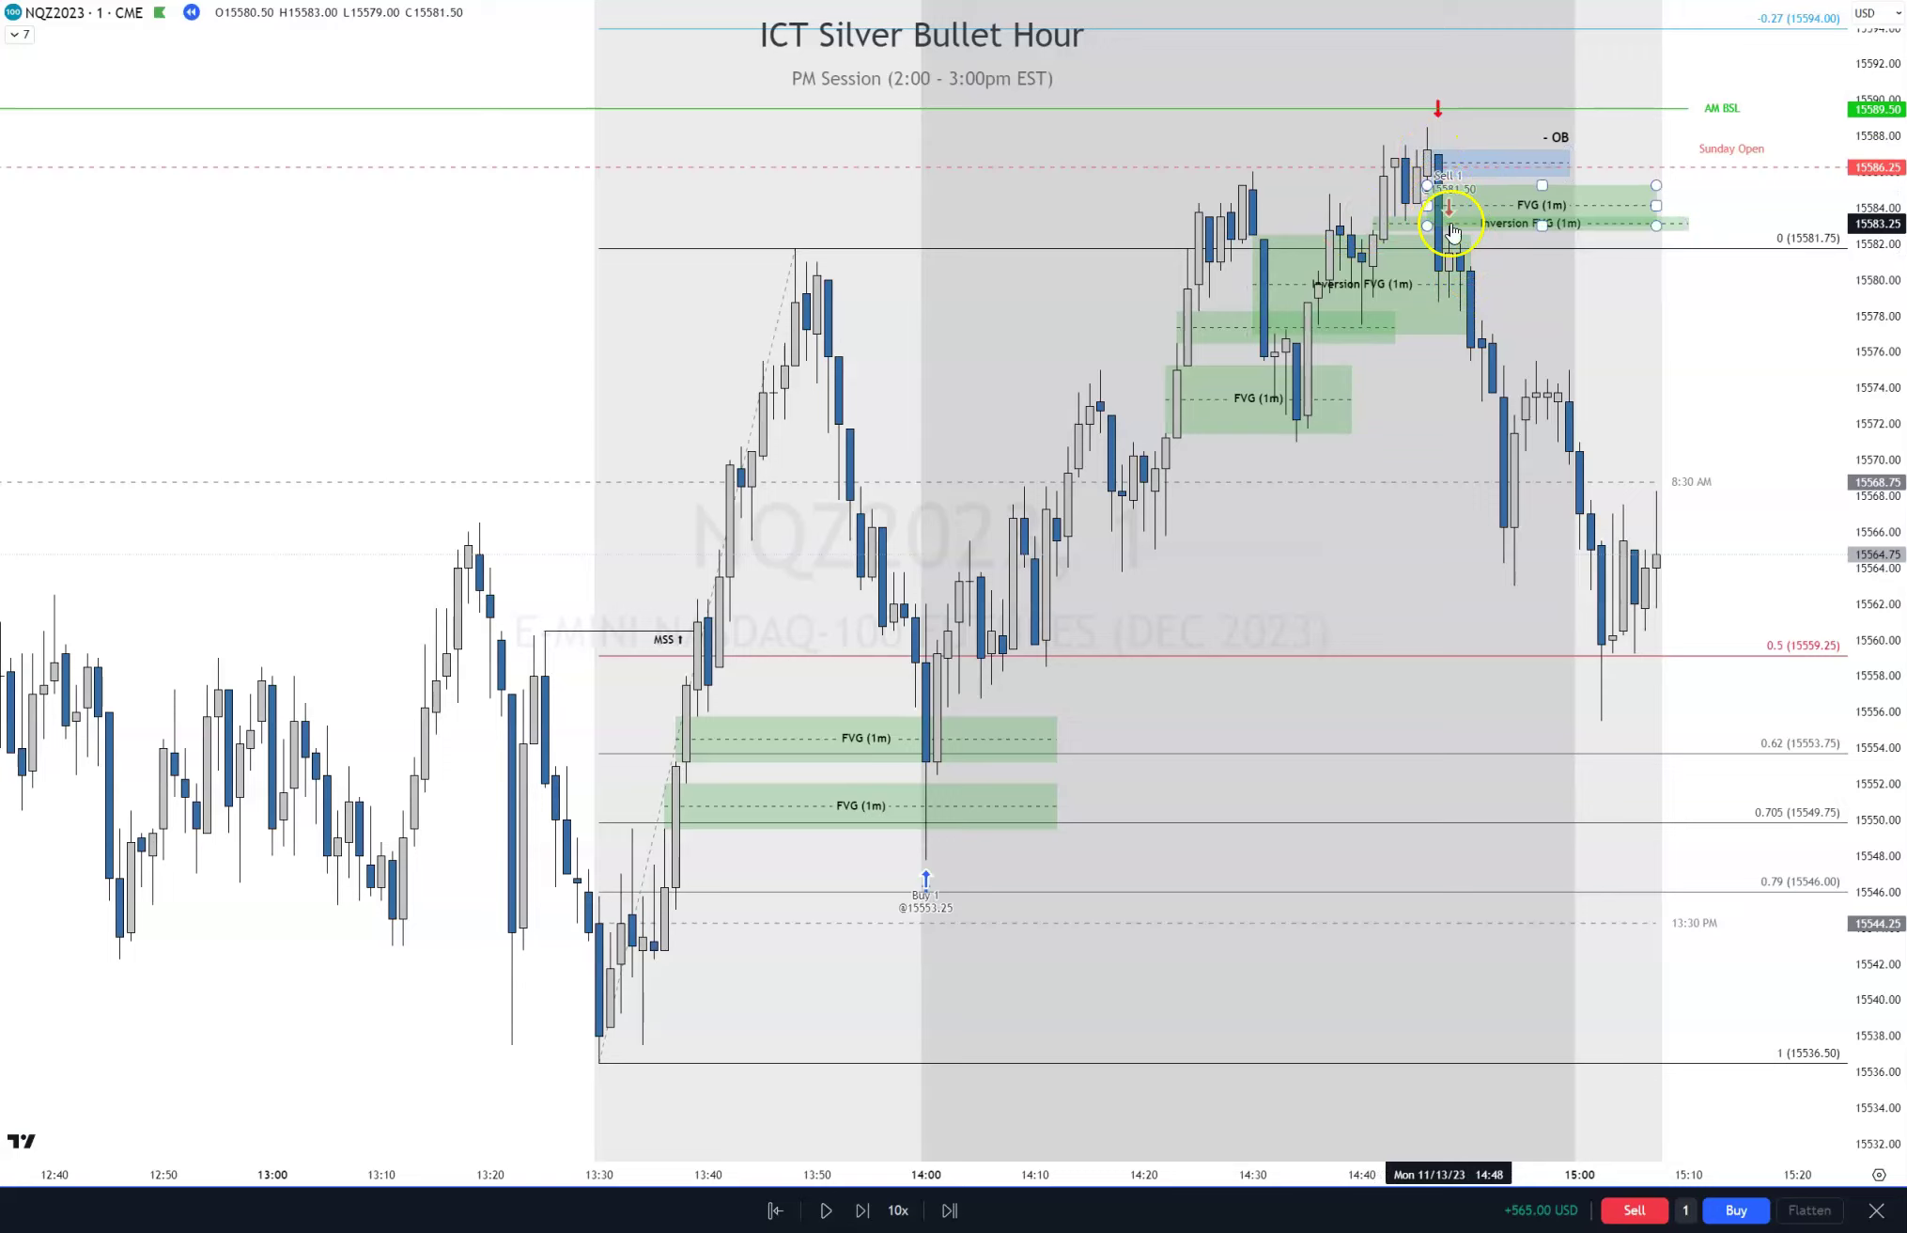
click(1449, 292)
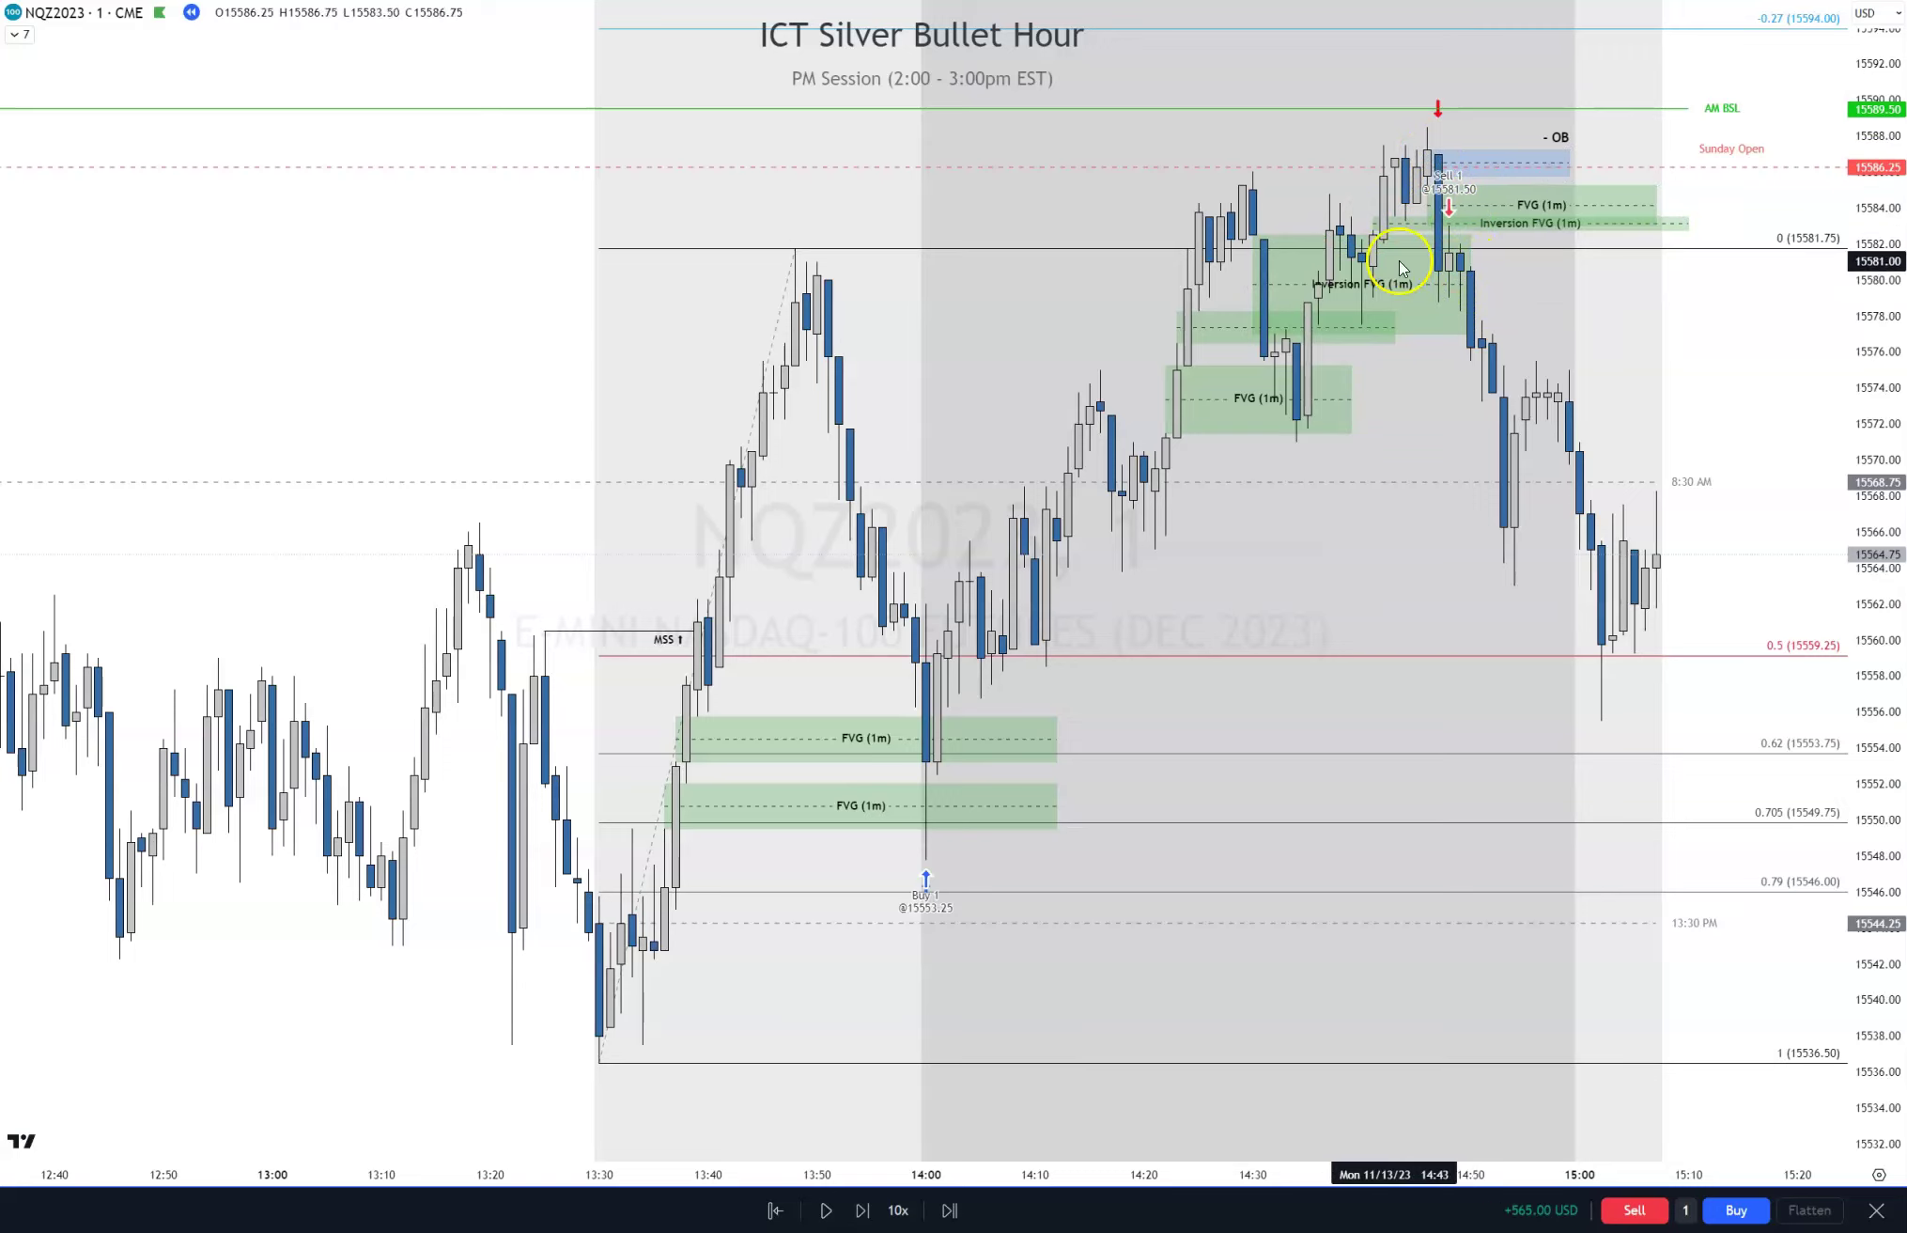
click(1426, 283)
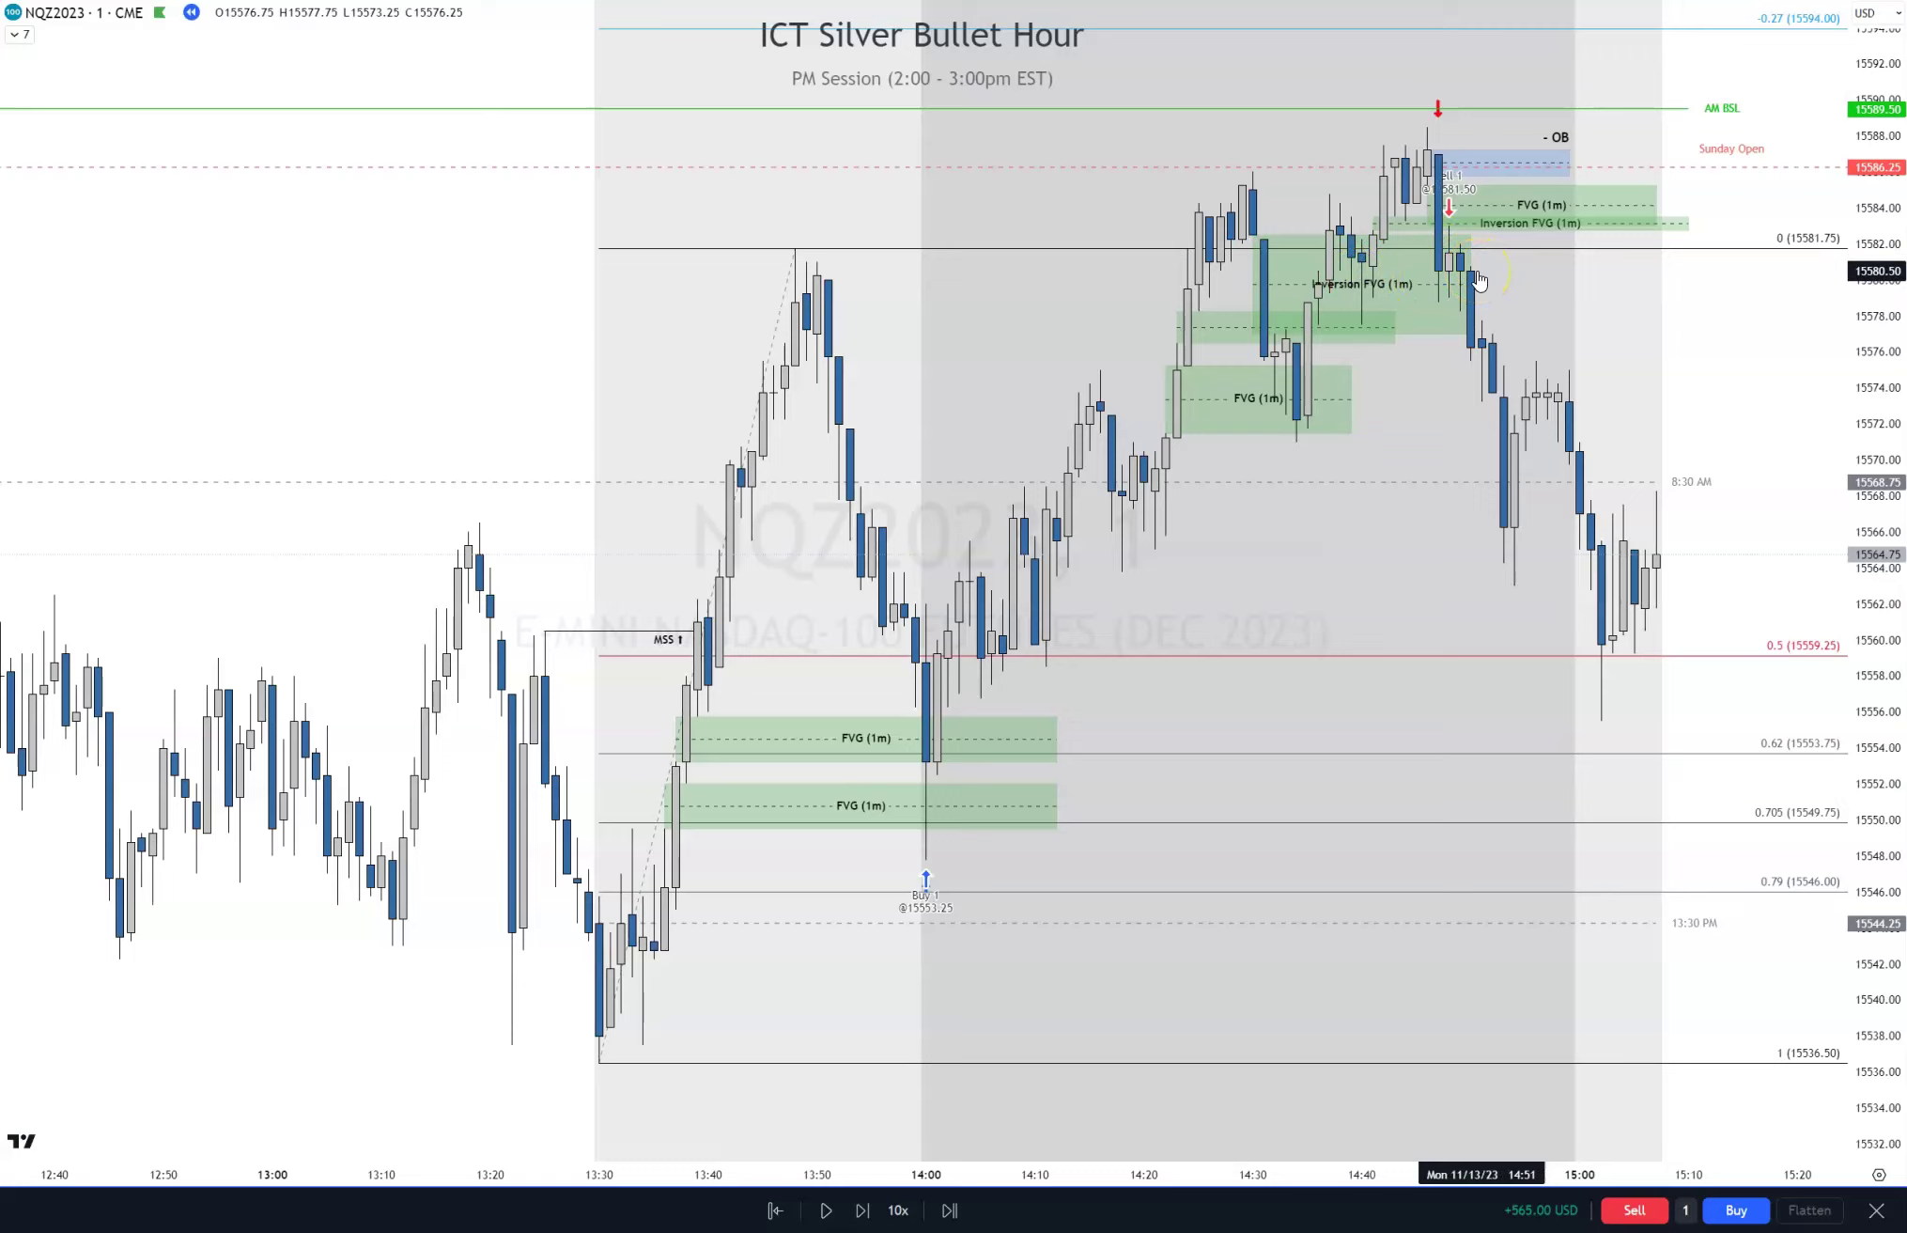
click(1448, 94)
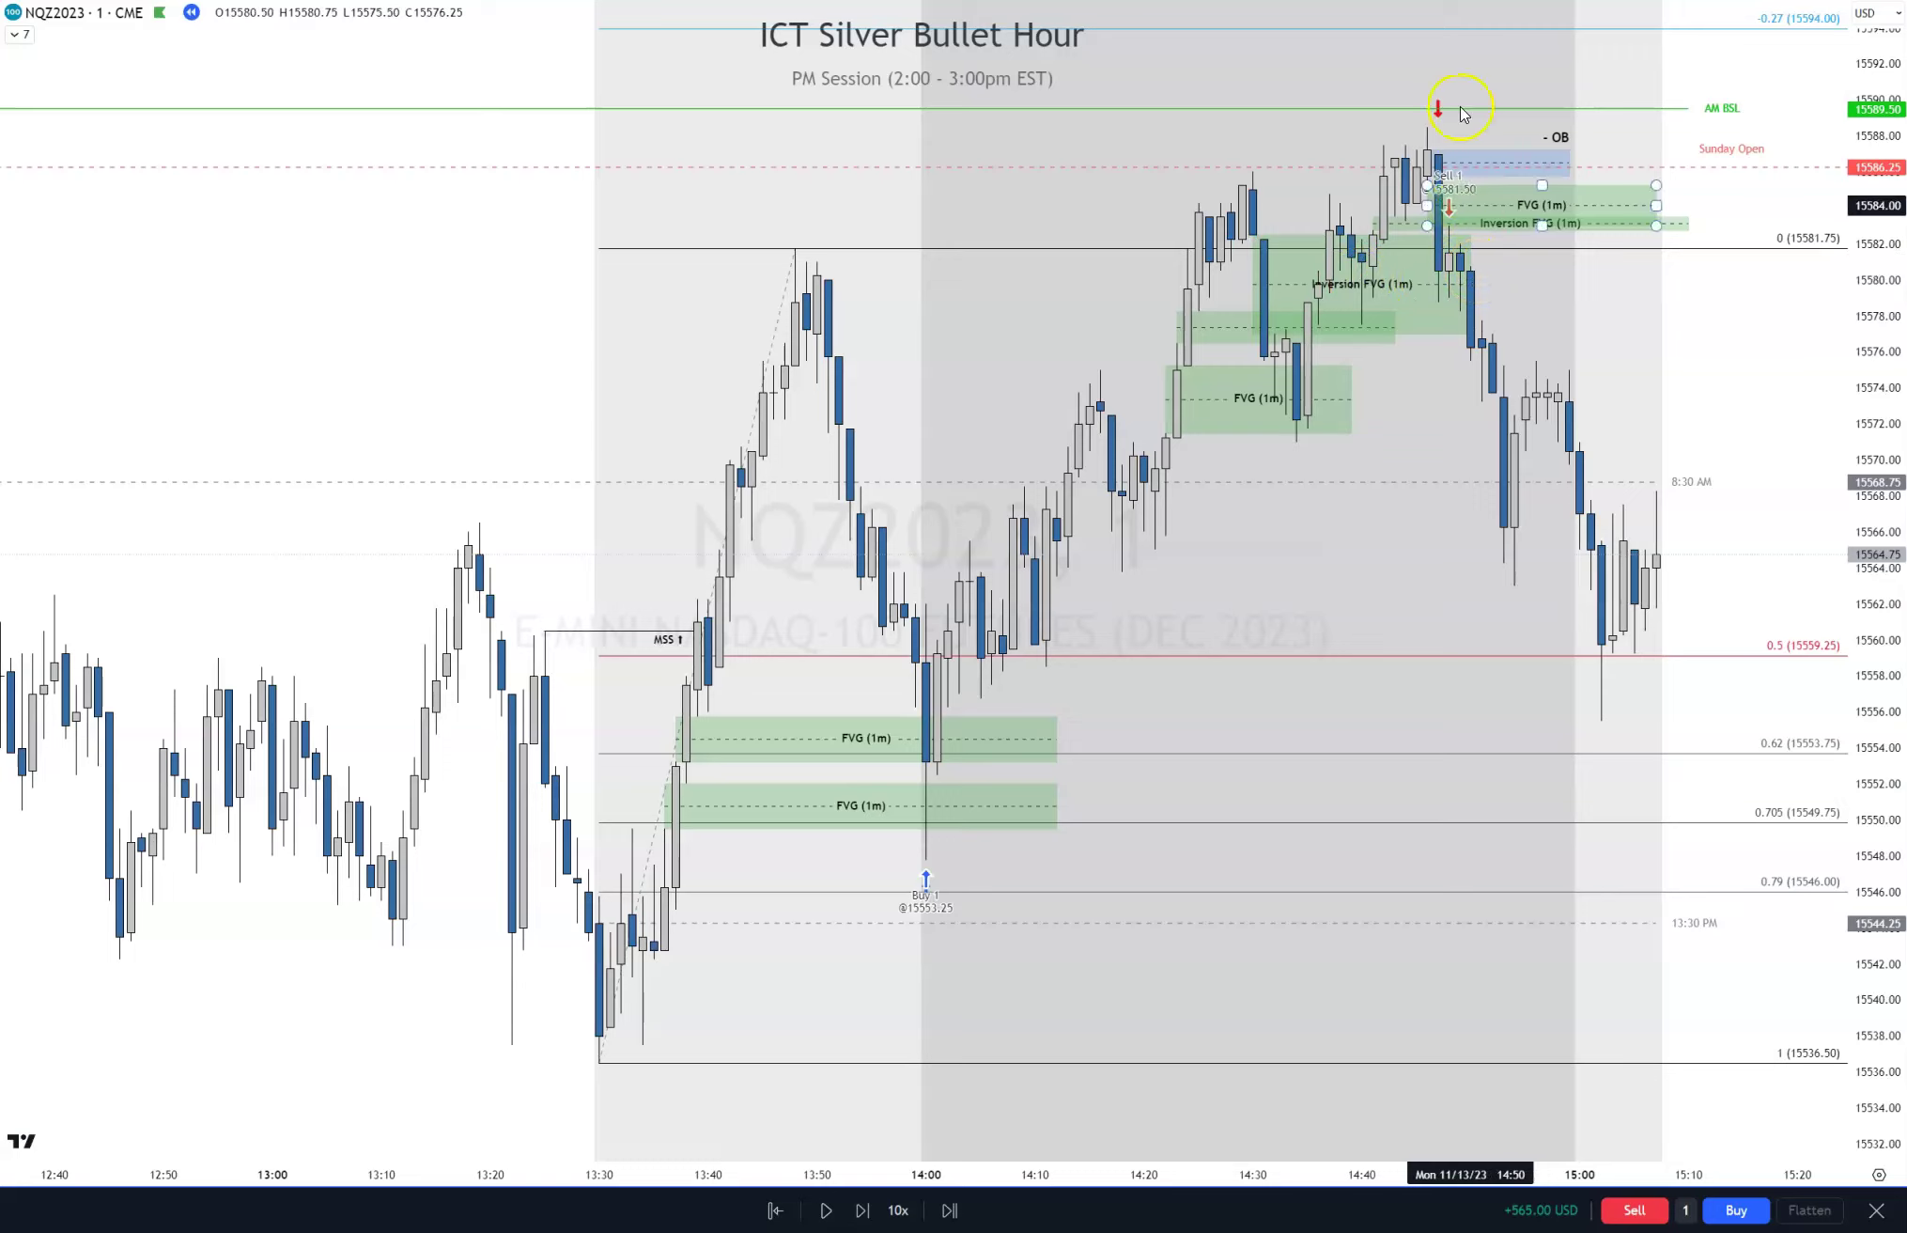
click(1590, 1055)
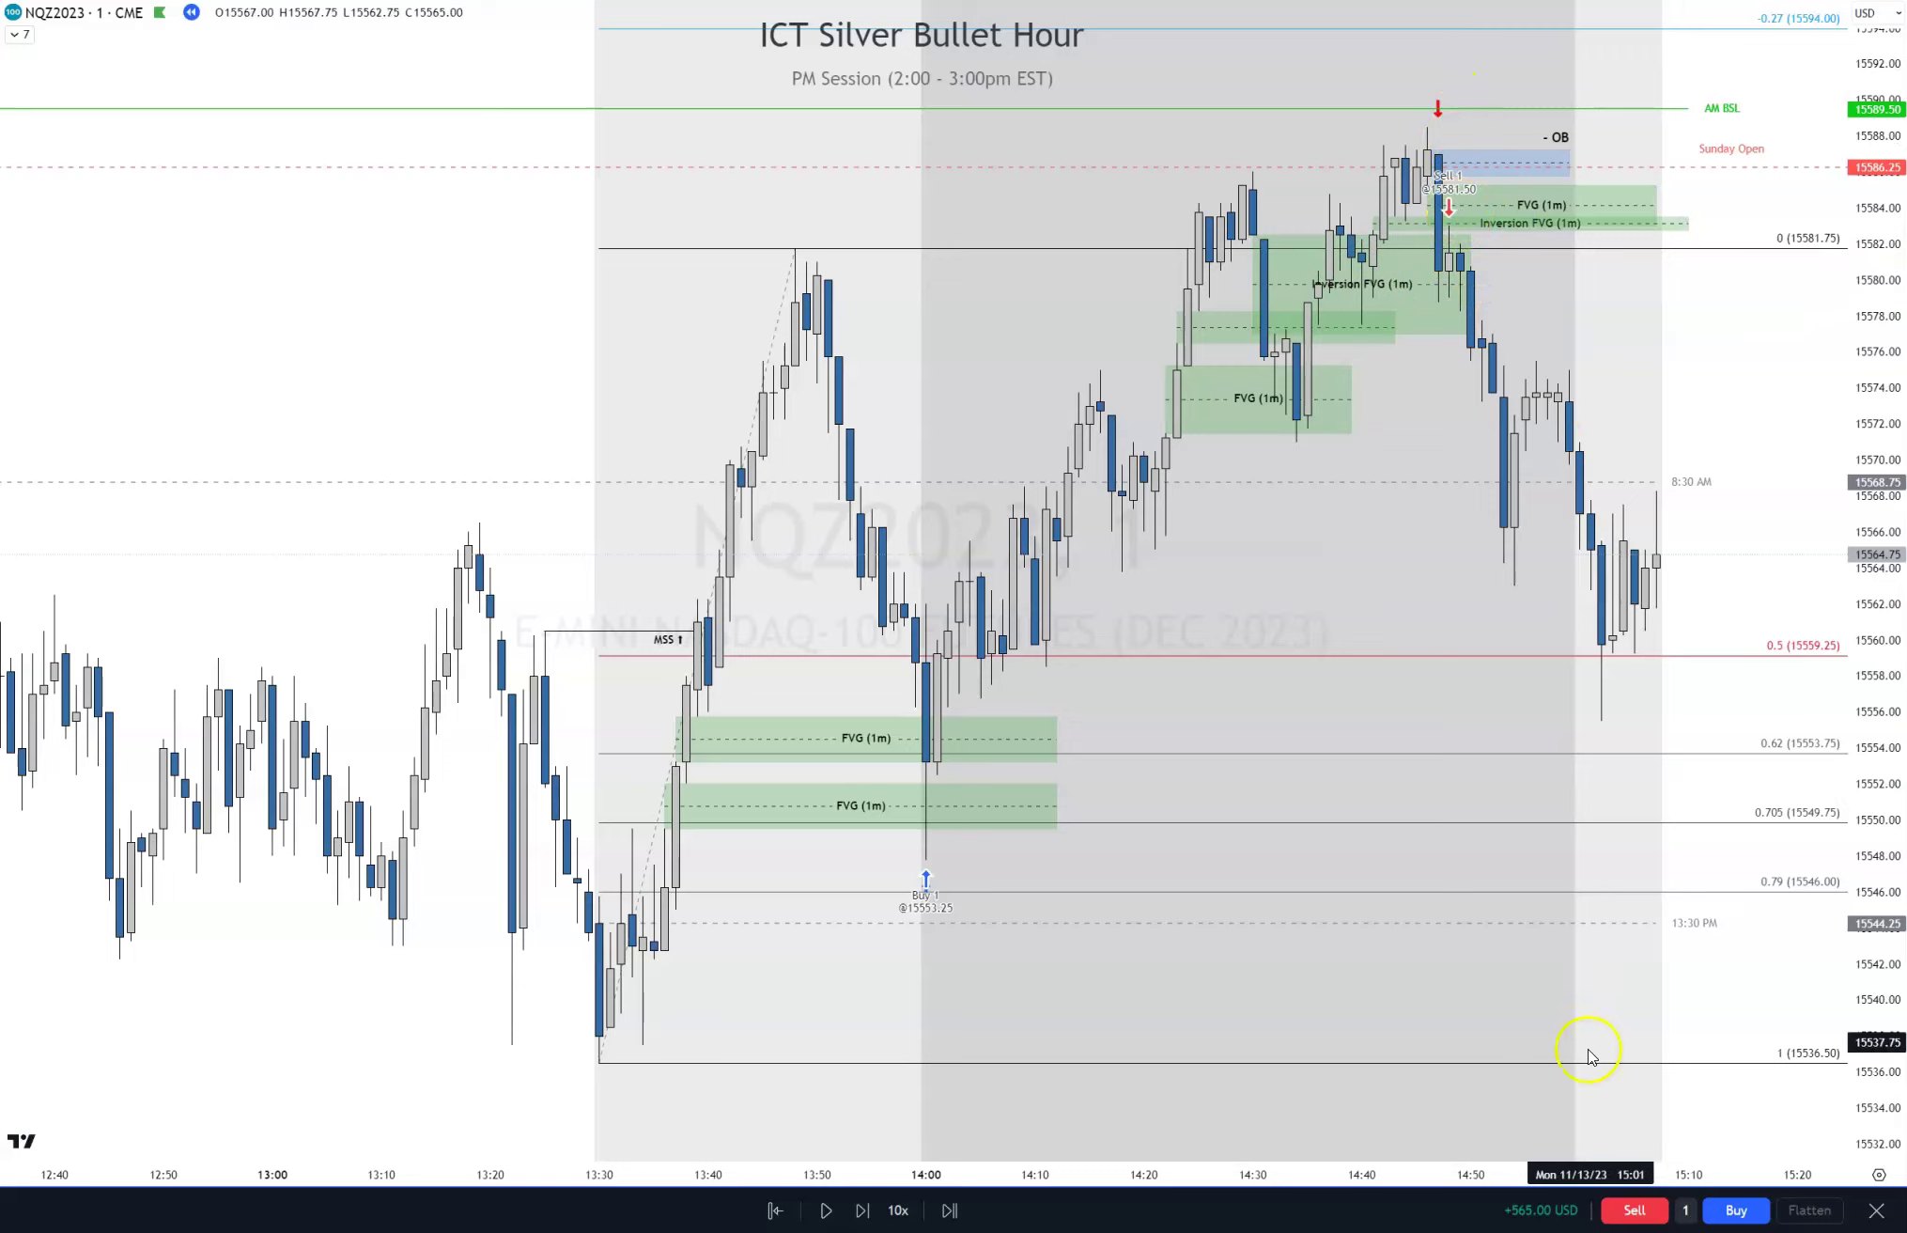
click(1511, 1113)
click(1176, 832)
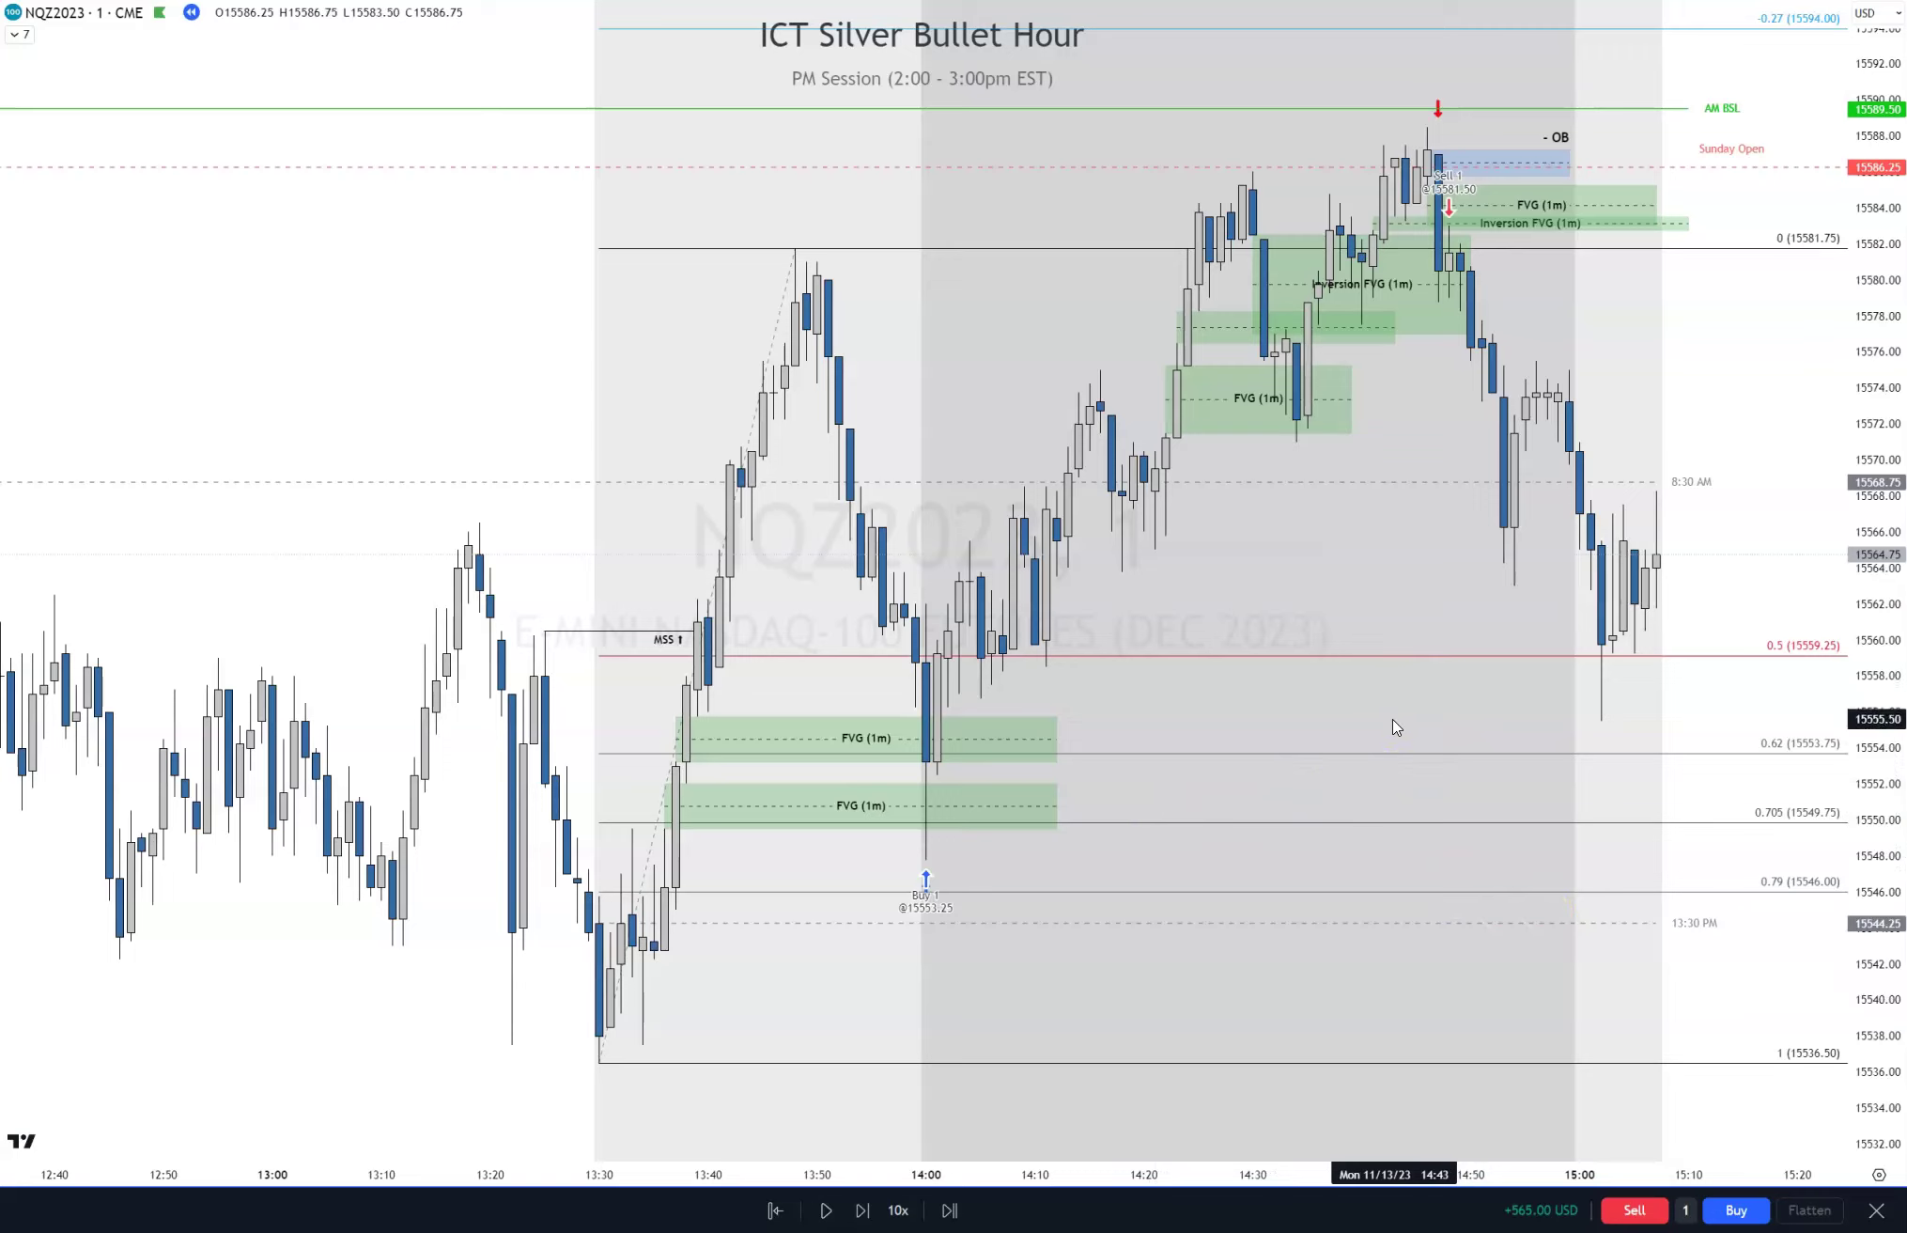
click(1013, 1148)
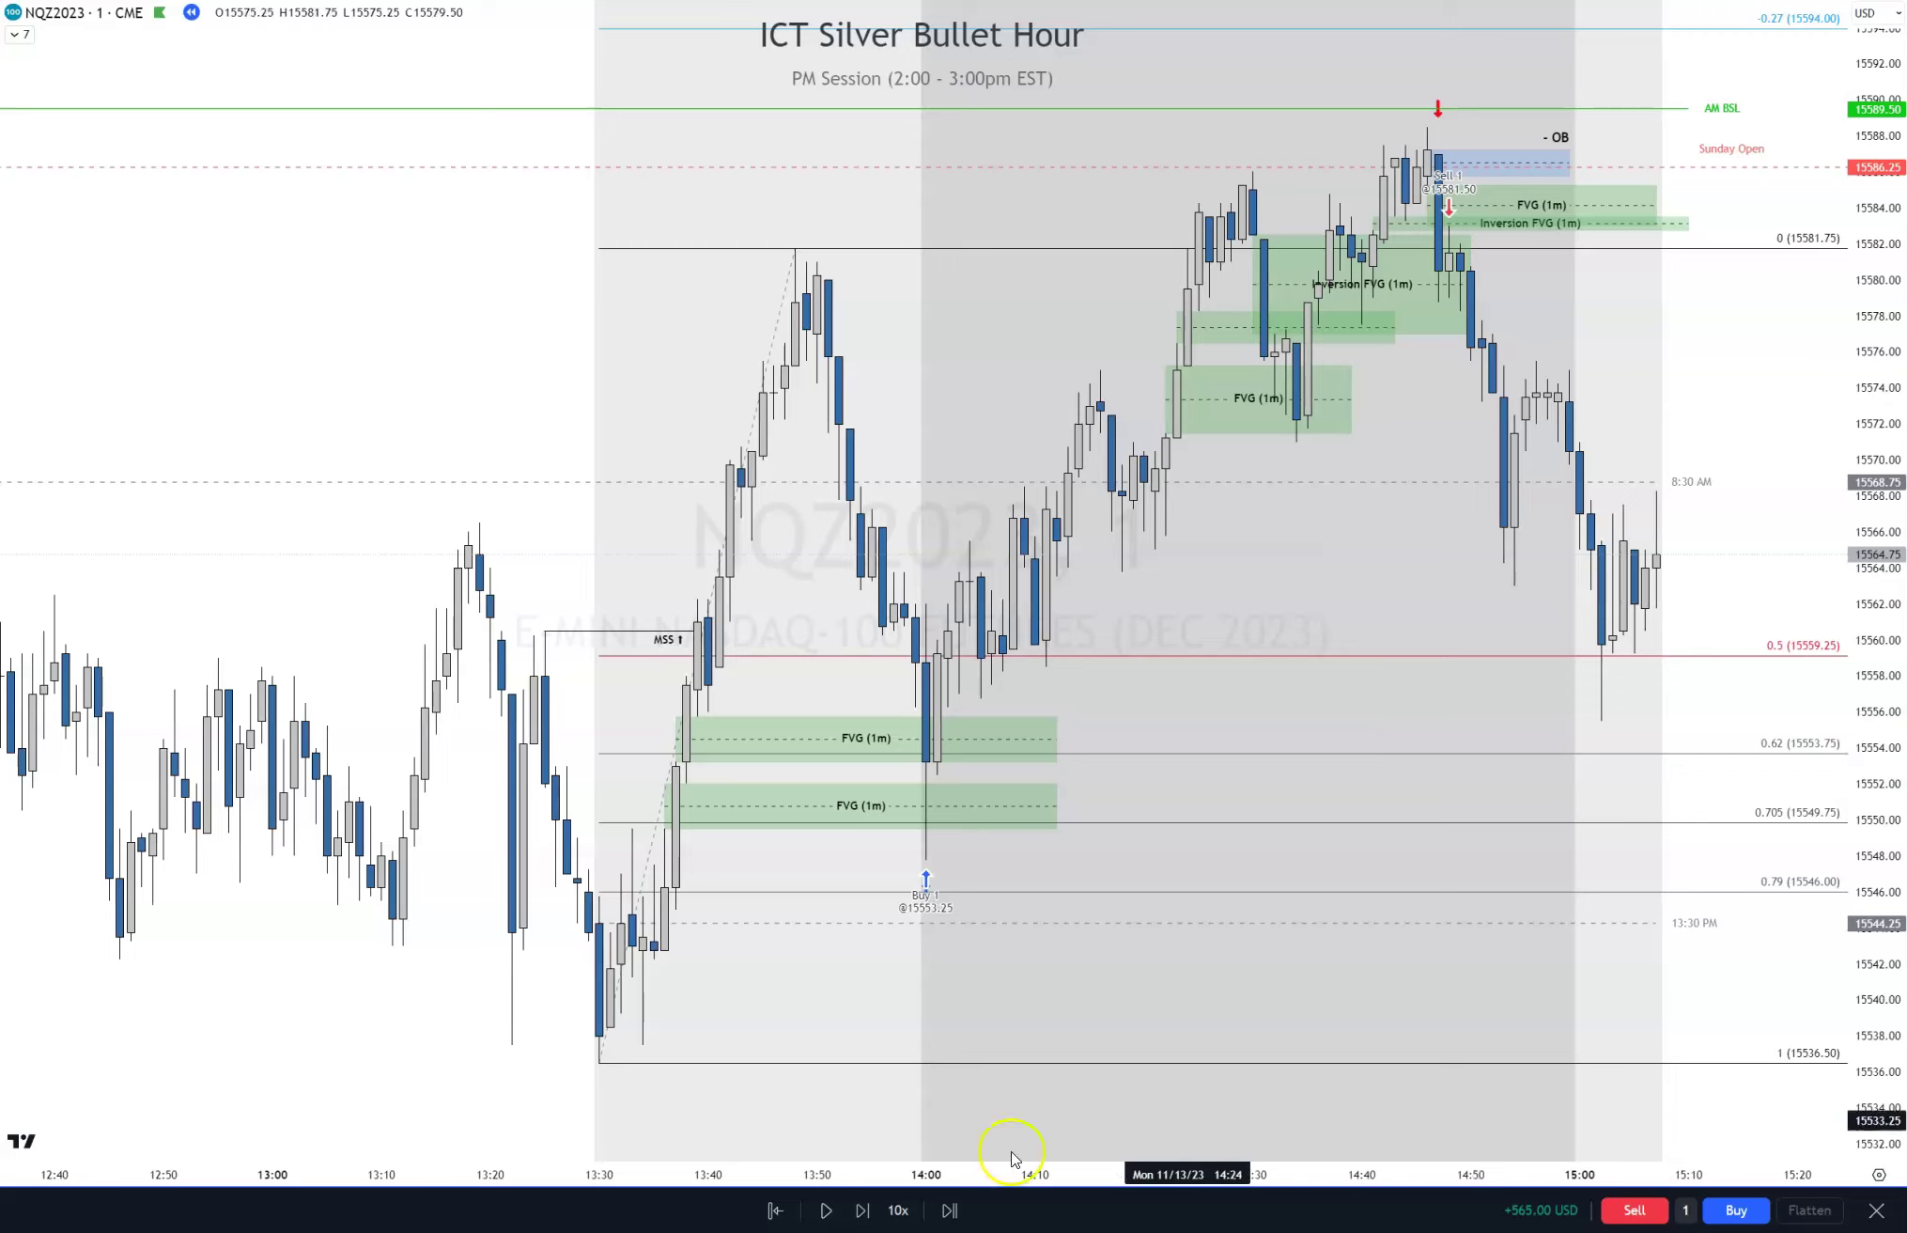